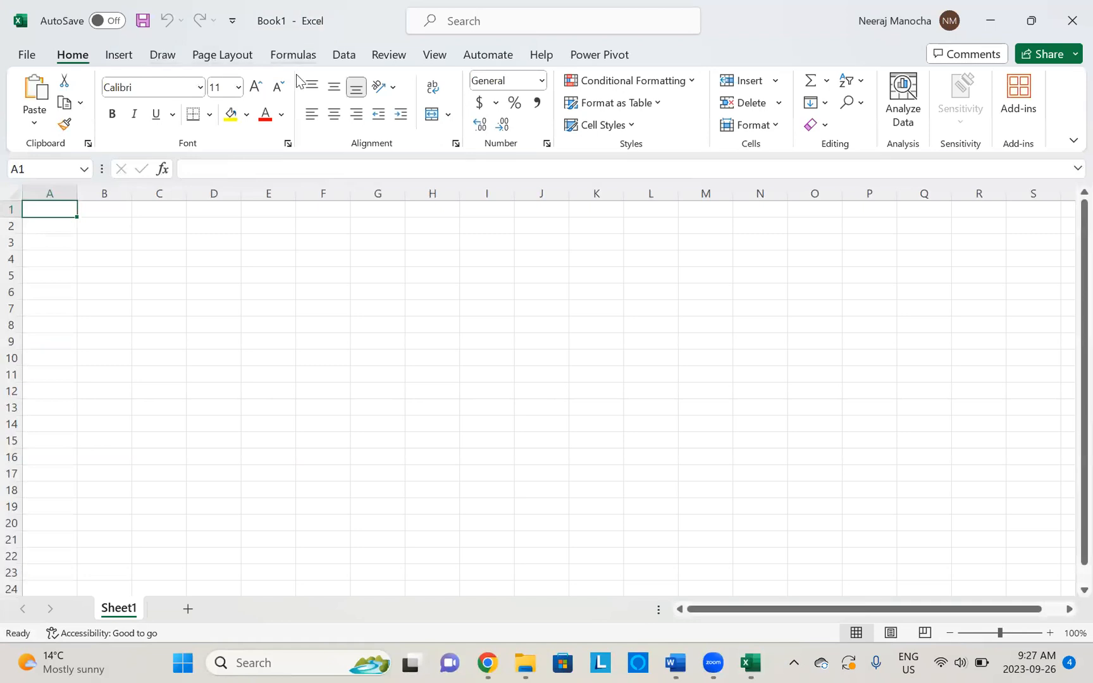
Import the Excel workbook Wk_02_Practice_Data from the Analysis for Financial Technolgy folder inside the Desktop's Conestoga College folder
{"action": "left_click", "coordinate": [346, 55]}
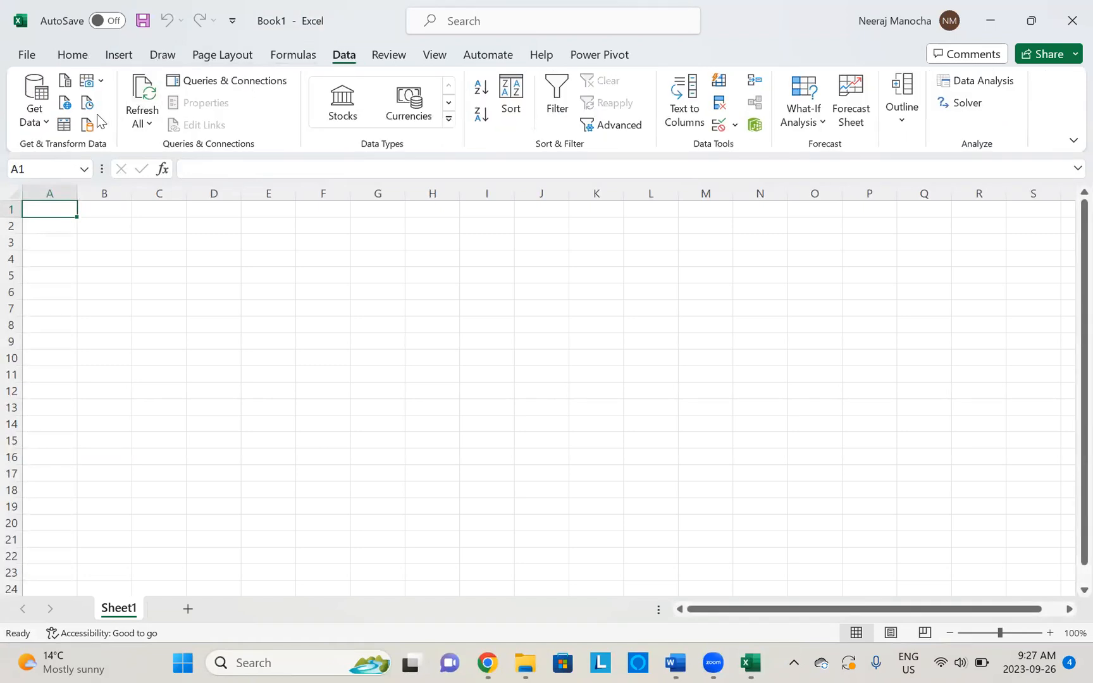
{"action": "left_click", "coordinate": [44, 122]}
{"action": "mouse_move", "coordinate": [90, 149]}
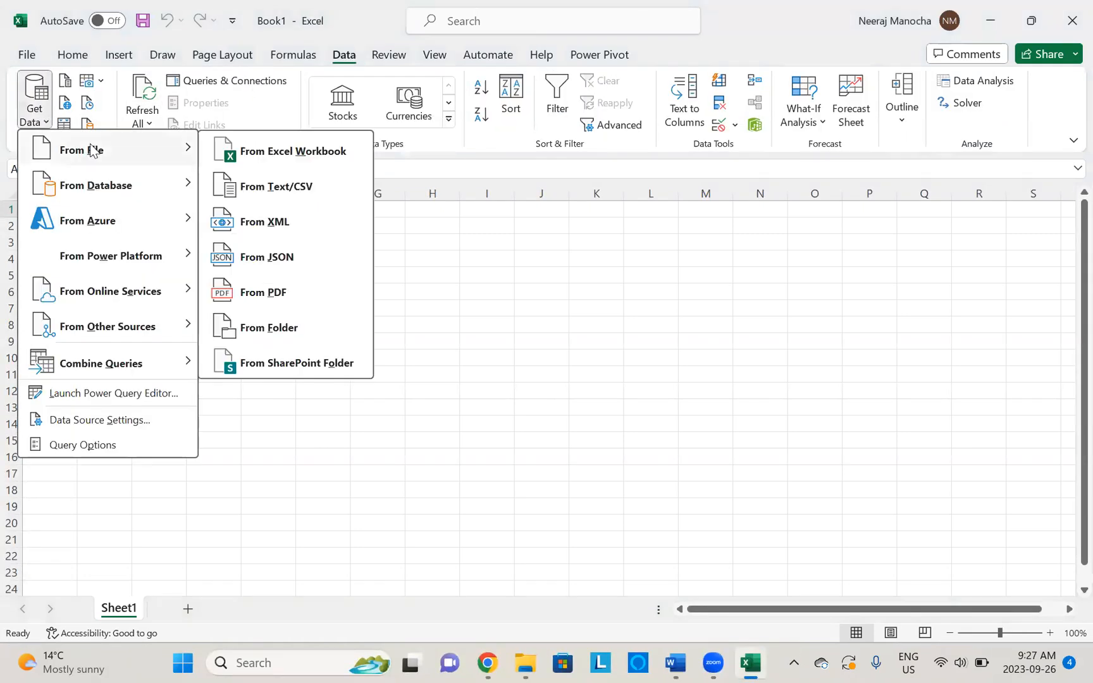
{"action": "left_click", "coordinate": [254, 163]}
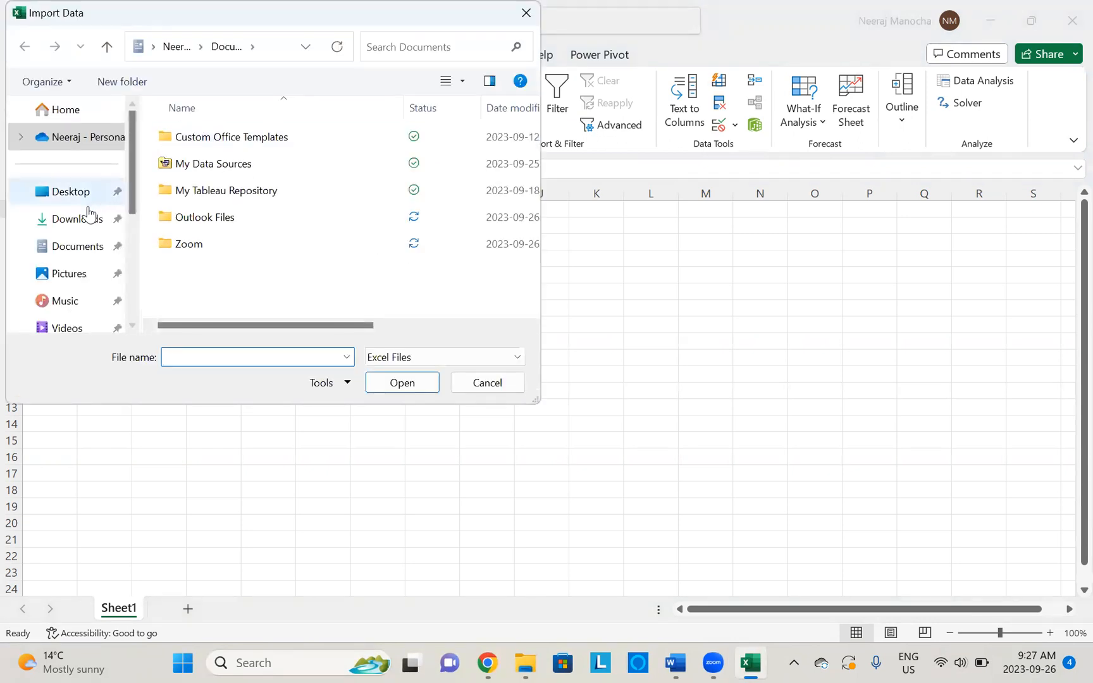
{"action": "left_click", "coordinate": [71, 192]}
{"action": "left_click", "coordinate": [233, 136]}
{"action": "double_click", "coordinate": [233, 137]}
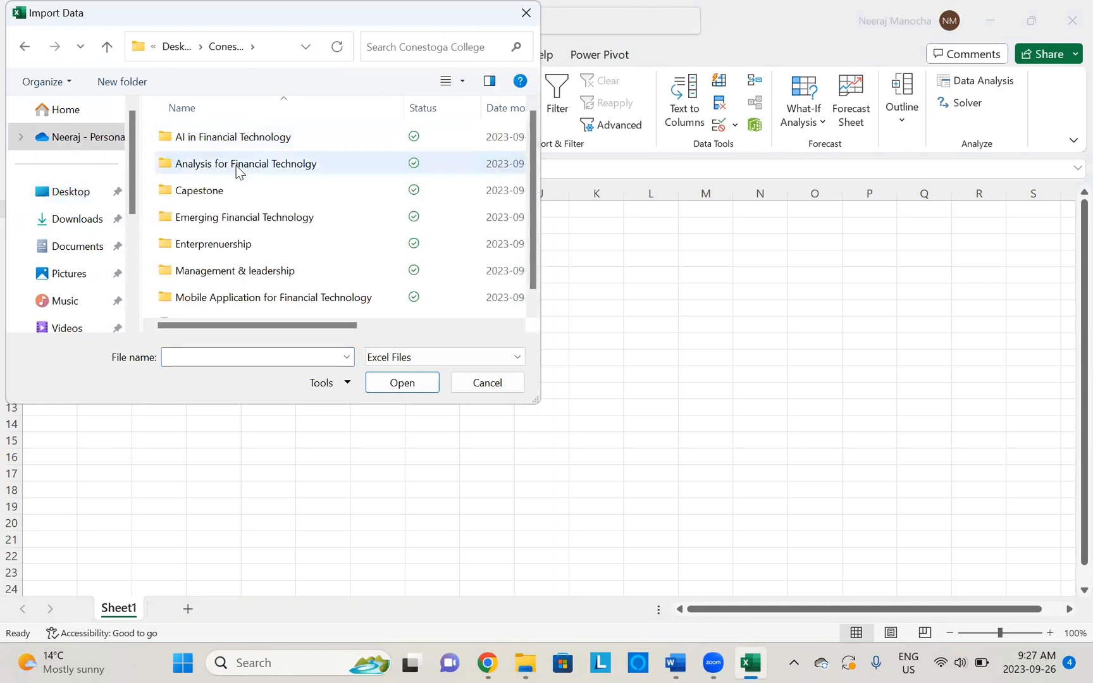
{"action": "left_click", "coordinate": [237, 168]}
{"action": "double_click", "coordinate": [238, 169]}
{"action": "left_click", "coordinate": [229, 136]}
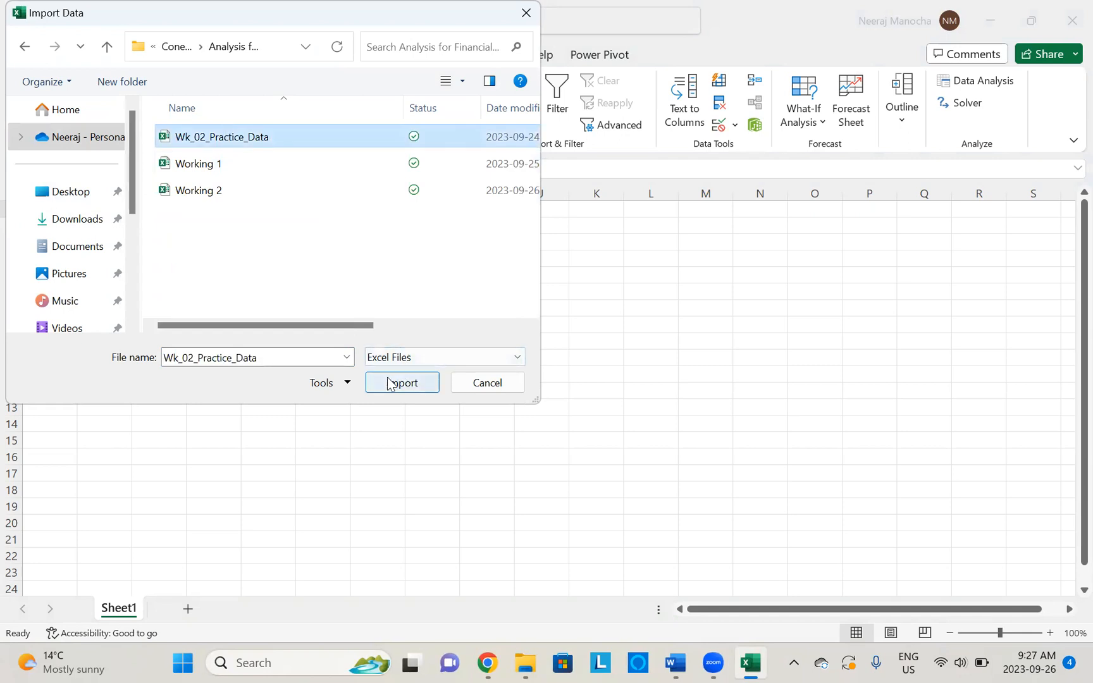
{"action": "left_click", "coordinate": [389, 383]}
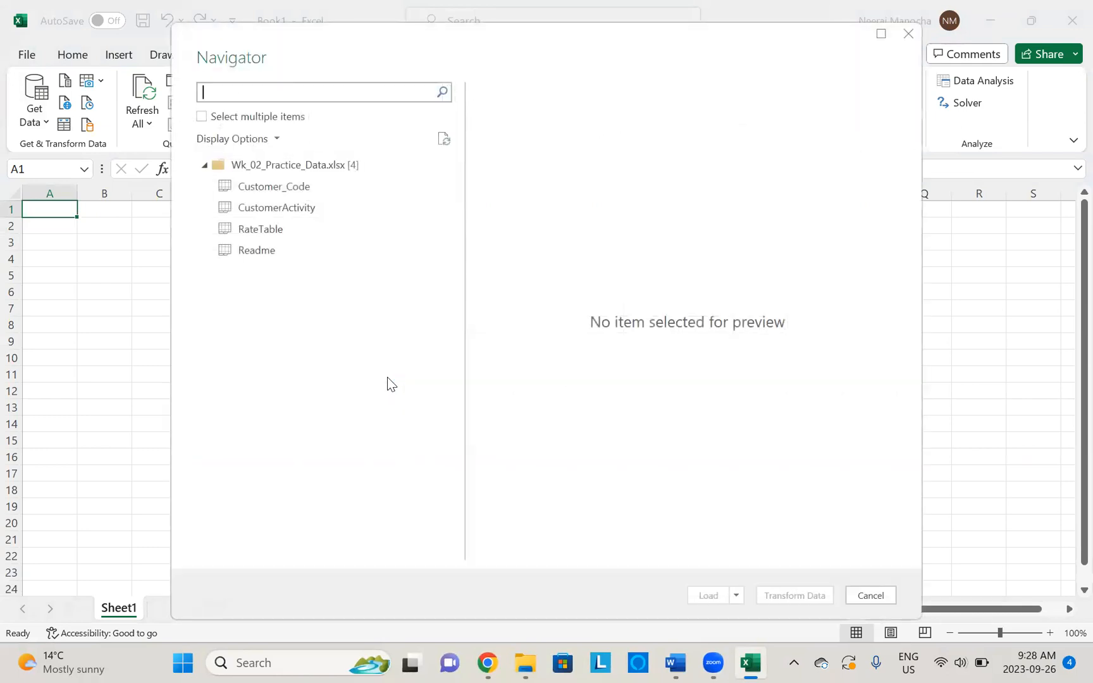
Select Customer_Code, CustomerActivity, RateTable and Readme together and send them to Power Query for transforming
{"action": "left_click", "coordinate": [202, 117]}
{"action": "left_click", "coordinate": [223, 186]}
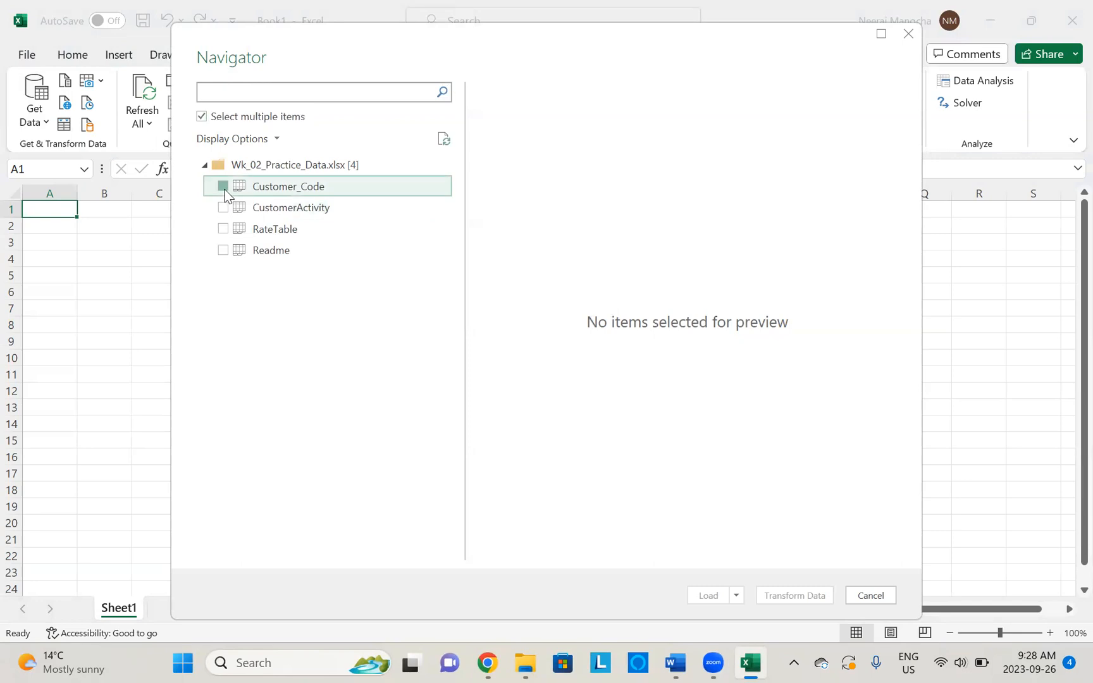
{"action": "left_click", "coordinate": [223, 208]}
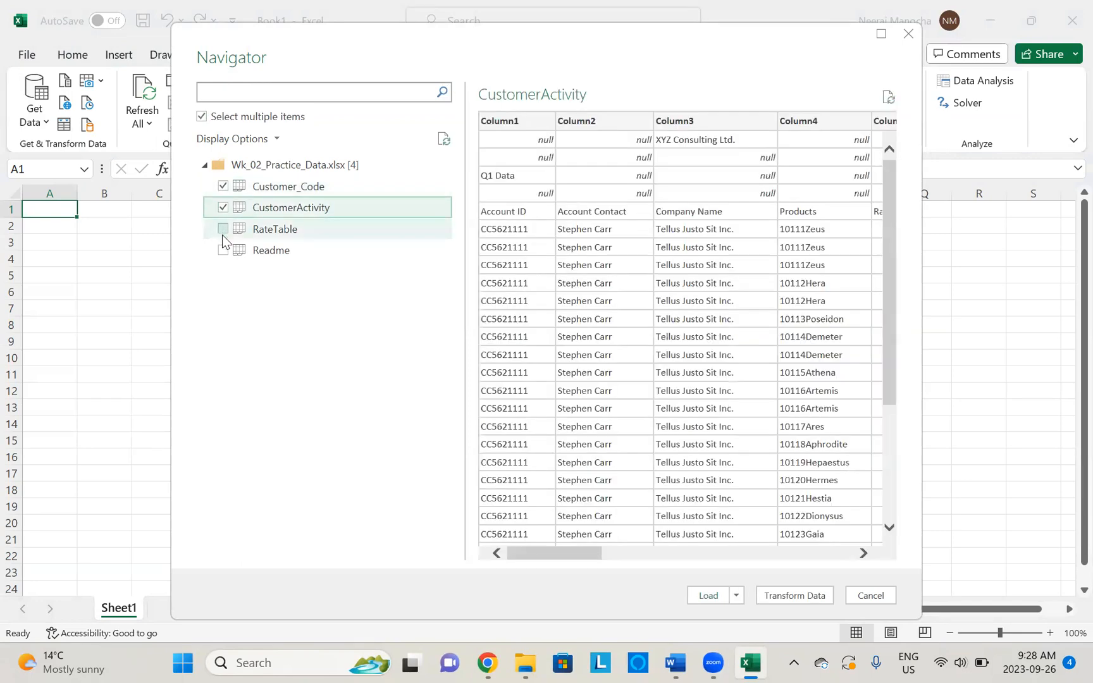
{"action": "left_click", "coordinate": [222, 233]}
{"action": "left_click", "coordinate": [222, 254]}
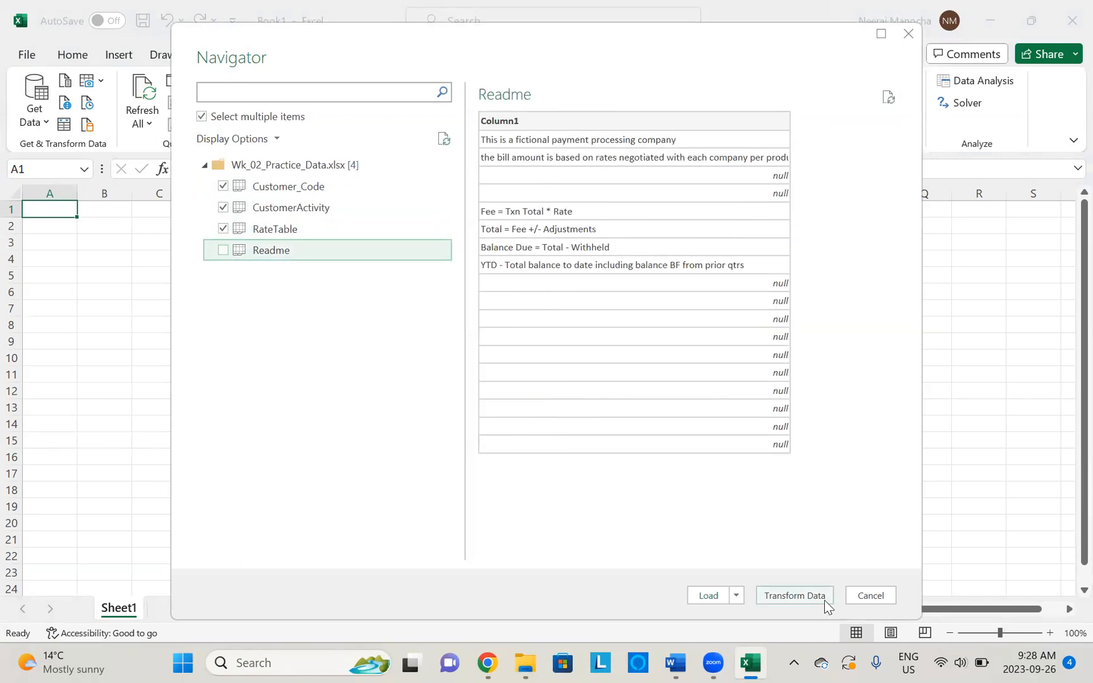
{"action": "left_click", "coordinate": [222, 250]}
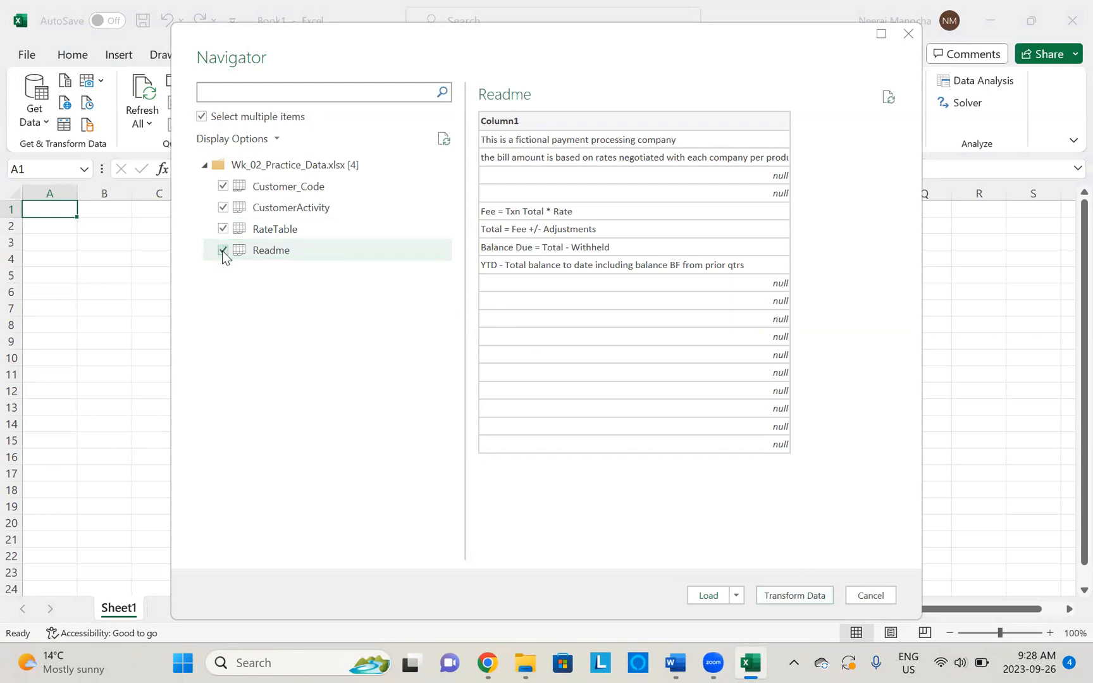
{"action": "left_click", "coordinate": [788, 595]}
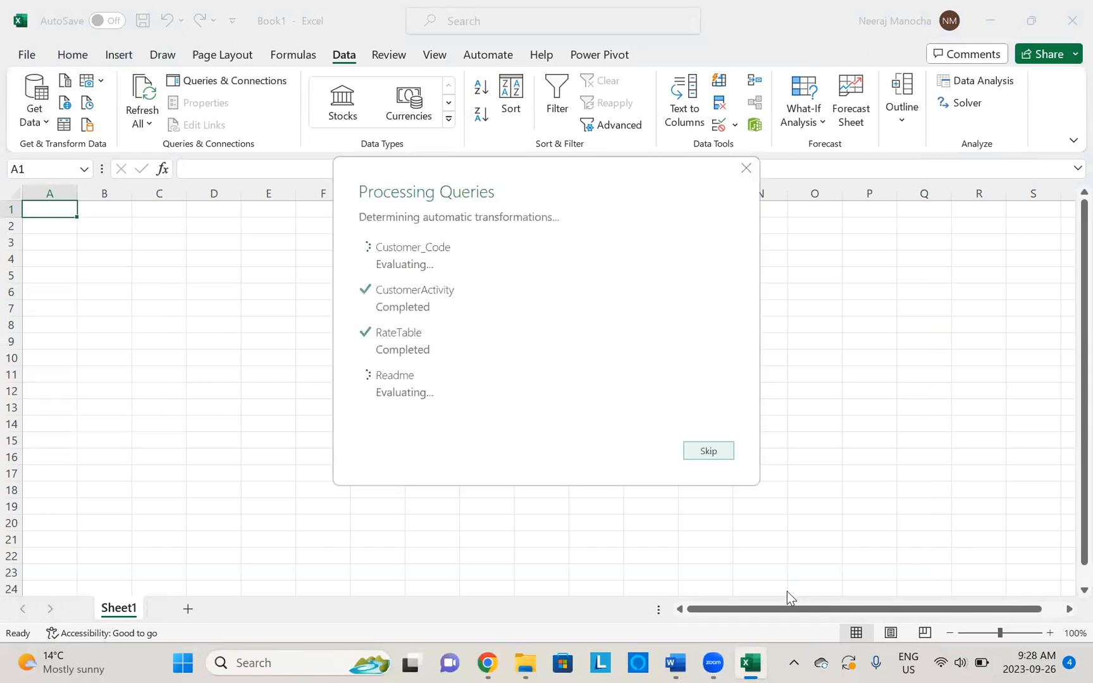
Switch to Chrome to check the case study instructions on loading and pre-processing the data, and return to the Power Query Editor
{"action": "key", "text": "alt+Tab"}
{"action": "key", "text": "alt+Tab"}
{"action": "key", "text": "alt+Tab"}
{"action": "key", "text": "alt+Tab"}
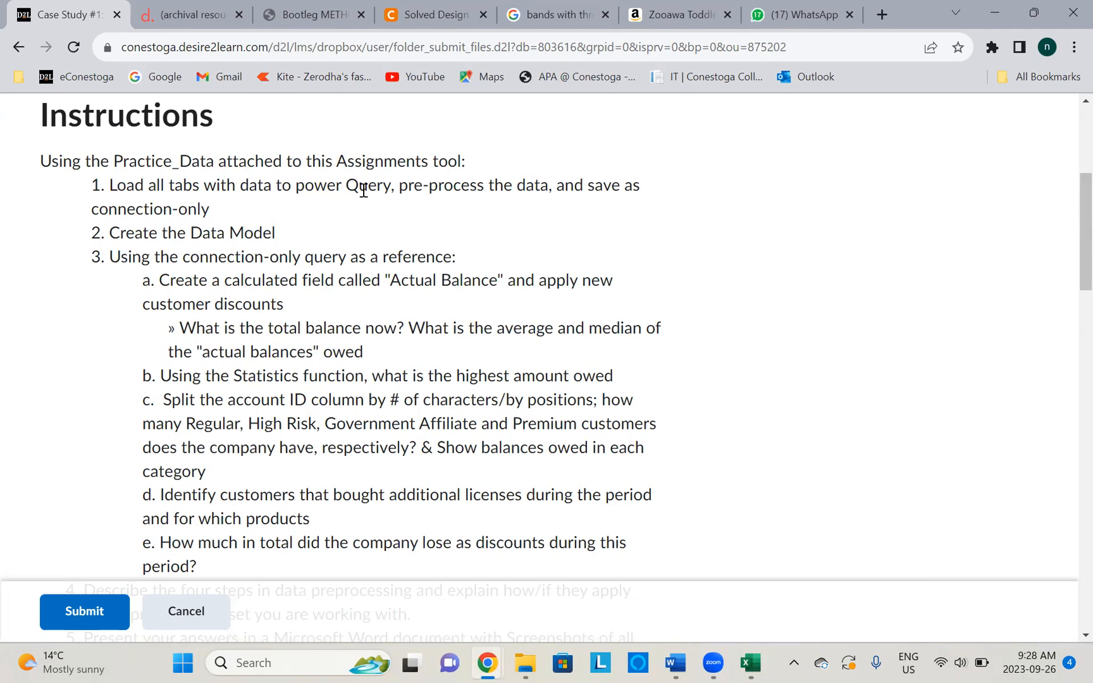
{"action": "key", "text": "alt+Tab"}
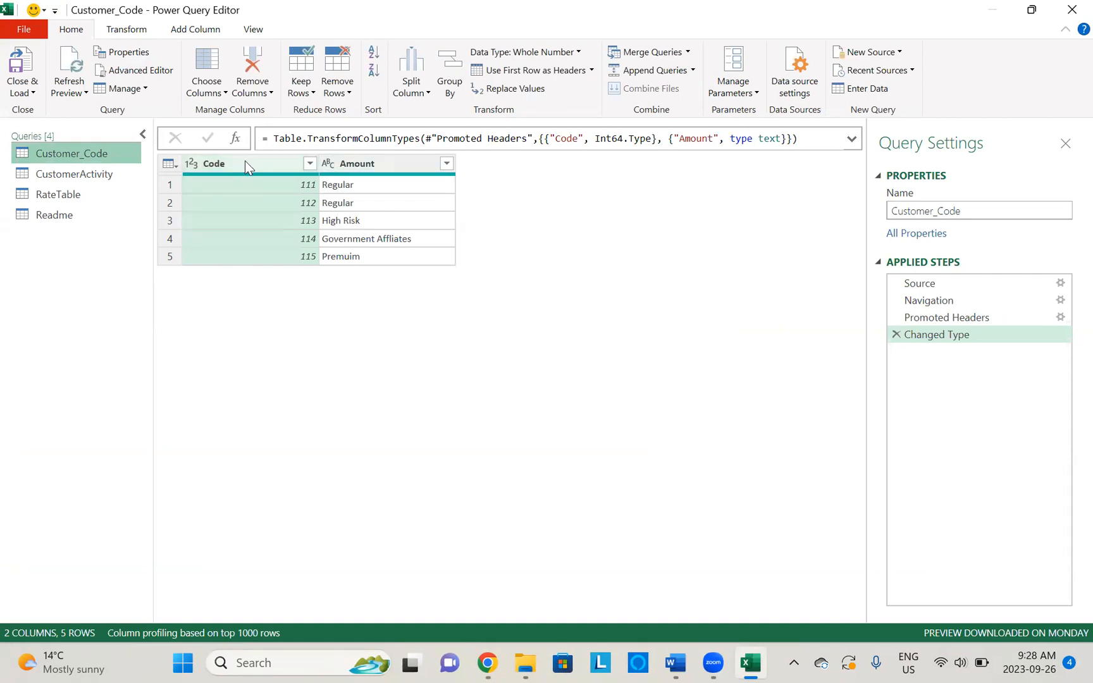
Rename the Amount column of the Customer_Code query as Code_name
{"action": "double_click", "coordinate": [385, 166]}
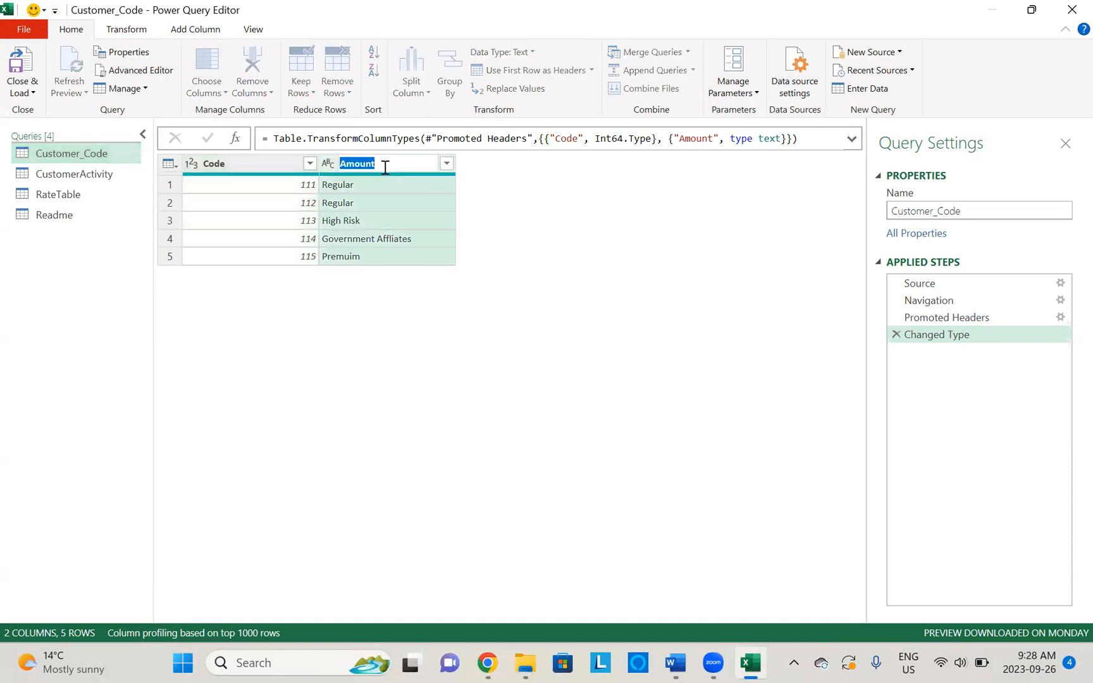
{"action": "type", "text": "Code"}
{"action": "key", "text": "BackSpace"}
{"action": "key", "text": "BackSpace"}
{"action": "type", "text": "de_name"}
{"action": "key", "text": "Return"}
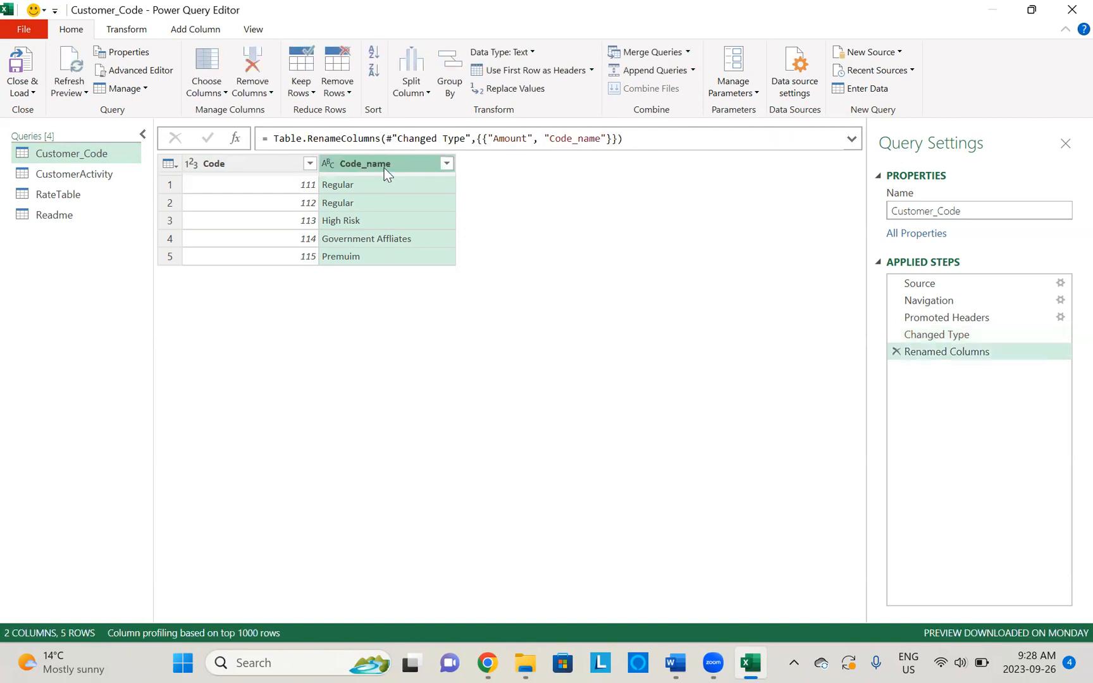
Remove the empty Column16 from the CustomerActivity query
{"action": "left_click", "coordinate": [72, 179]}
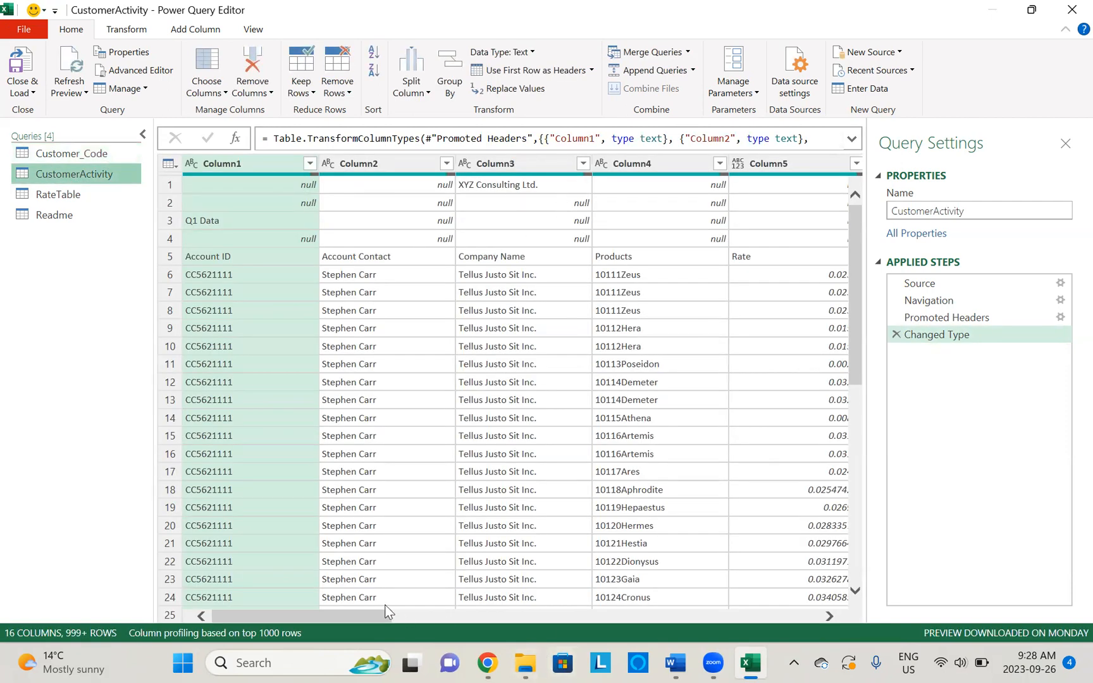
{"action": "left_click_drag", "start_coordinate": [358, 619], "coordinate": [671, 606]}
{"action": "scroll", "coordinate": [830, 593], "scroll_direction": "right", "scroll_amount": 5}
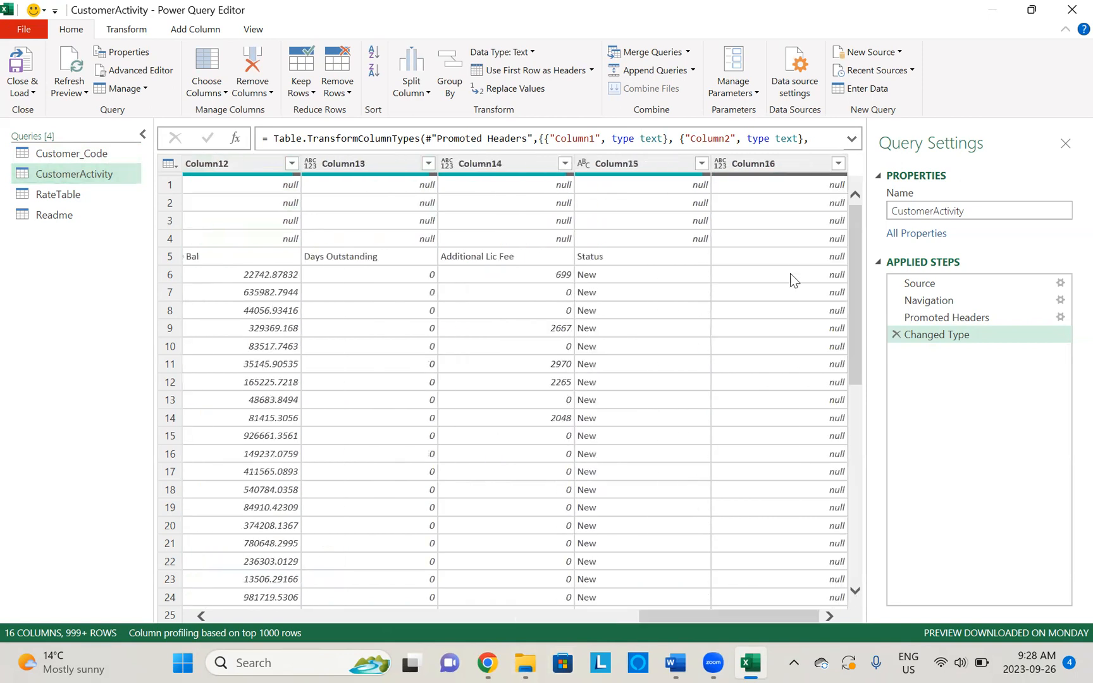
{"action": "left_click", "coordinate": [763, 166]}
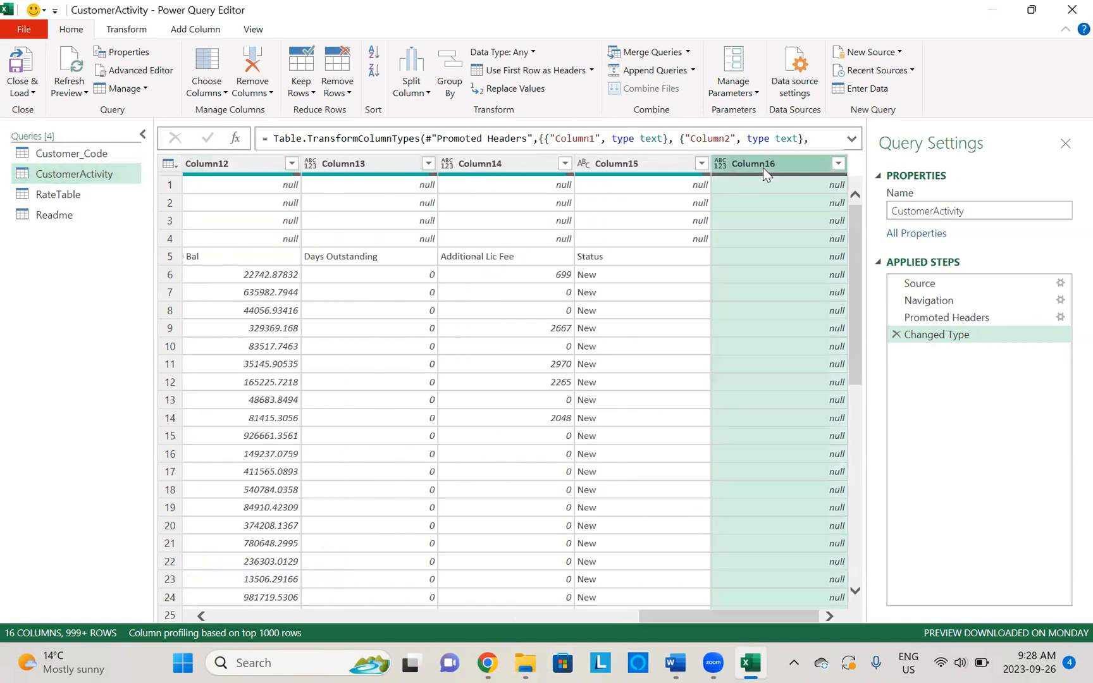
{"action": "left_click", "coordinate": [252, 63]}
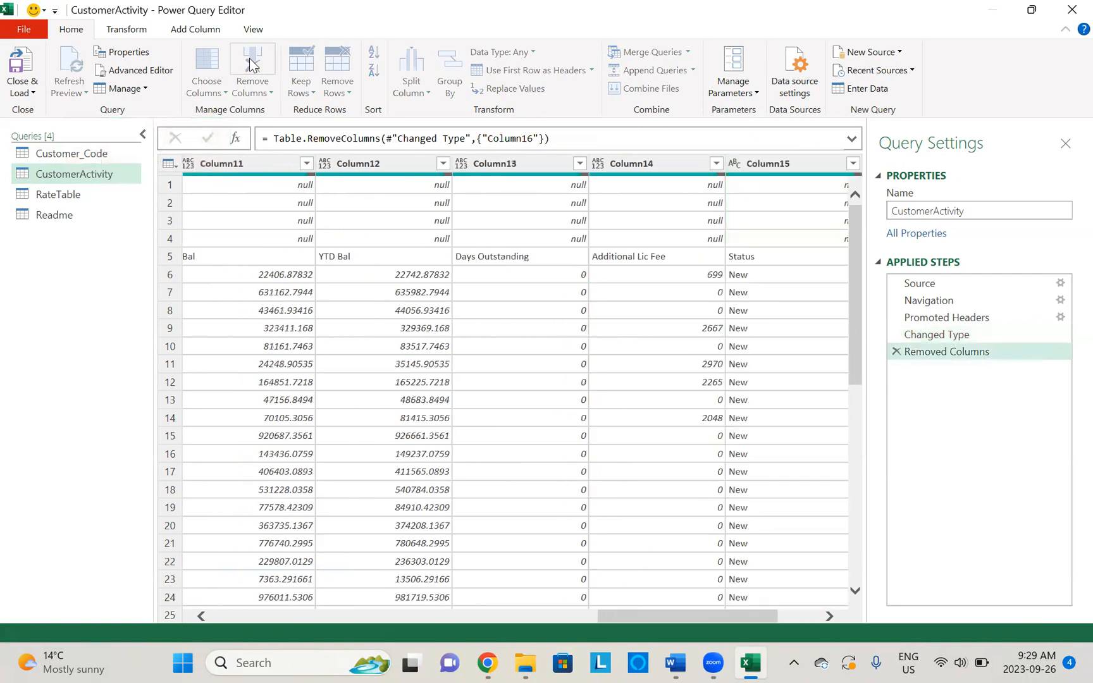
Remove the blank rows from the CustomerActivity query
{"action": "left_click_drag", "start_coordinate": [652, 614], "coordinate": [225, 601]}
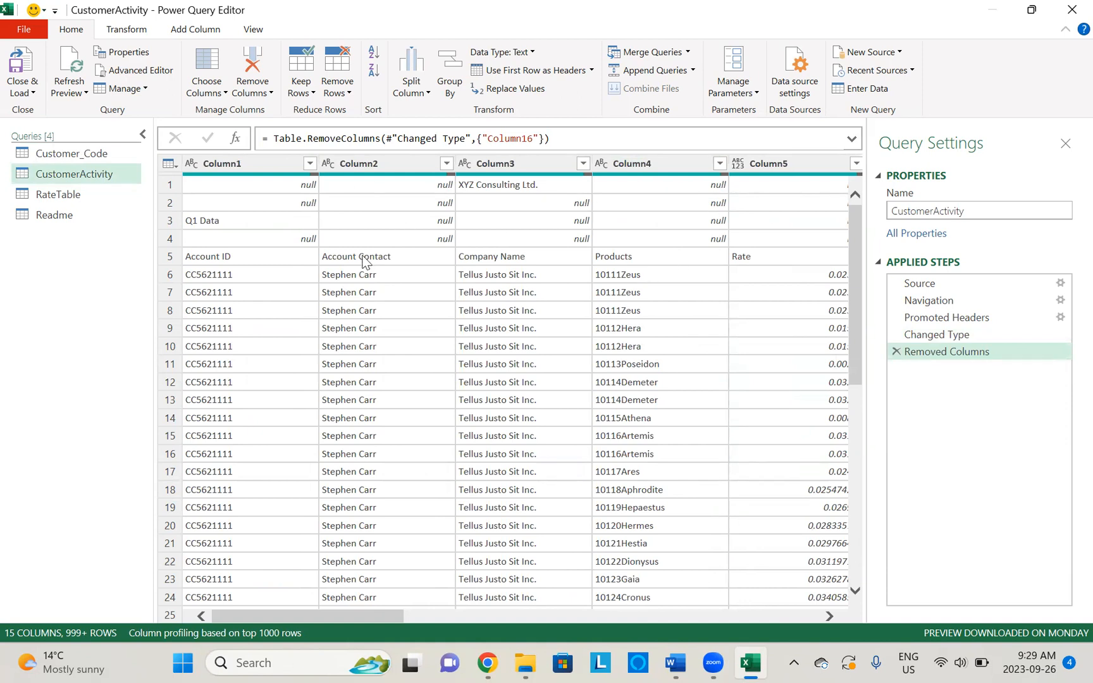
{"action": "left_click", "coordinate": [333, 93]}
{"action": "left_click", "coordinate": [298, 186]}
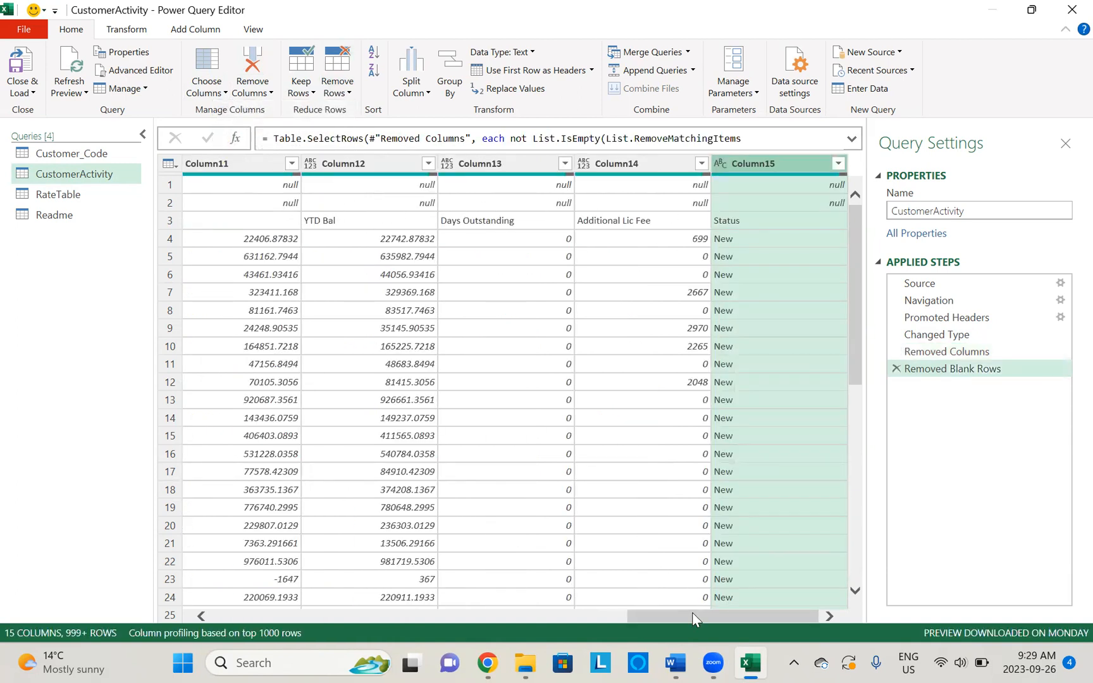
Remove the top 2 rows of CustomerActivity and use the row with the field names as the column headers
{"action": "left_click_drag", "start_coordinate": [690, 615], "coordinate": [240, 575]}
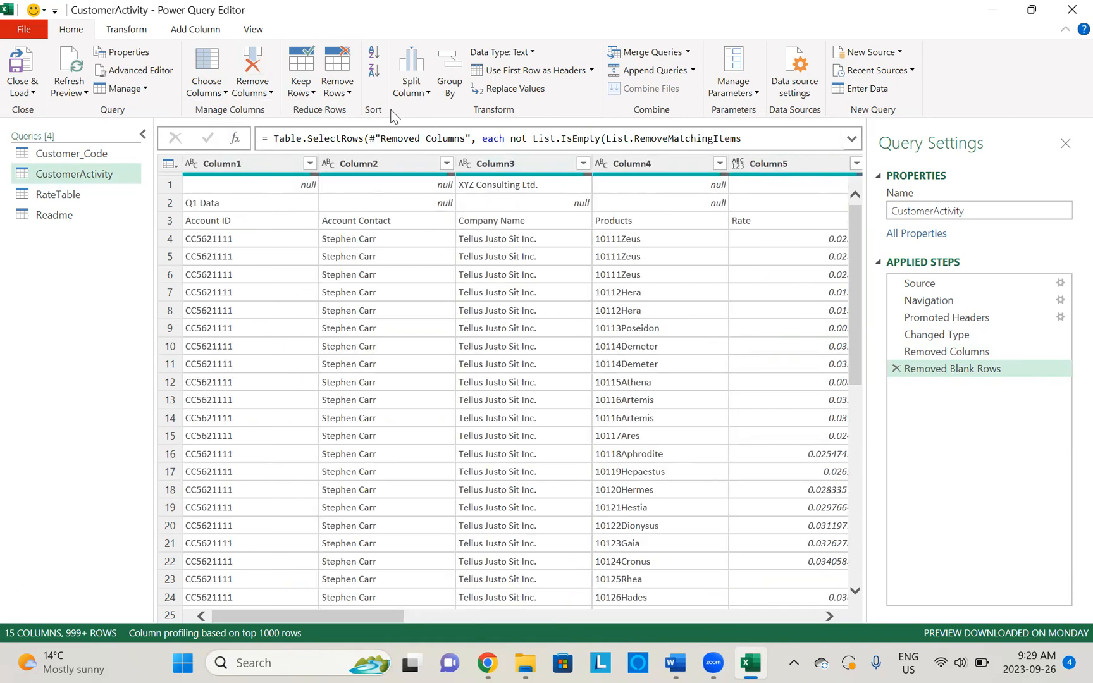
{"action": "left_click", "coordinate": [337, 85]}
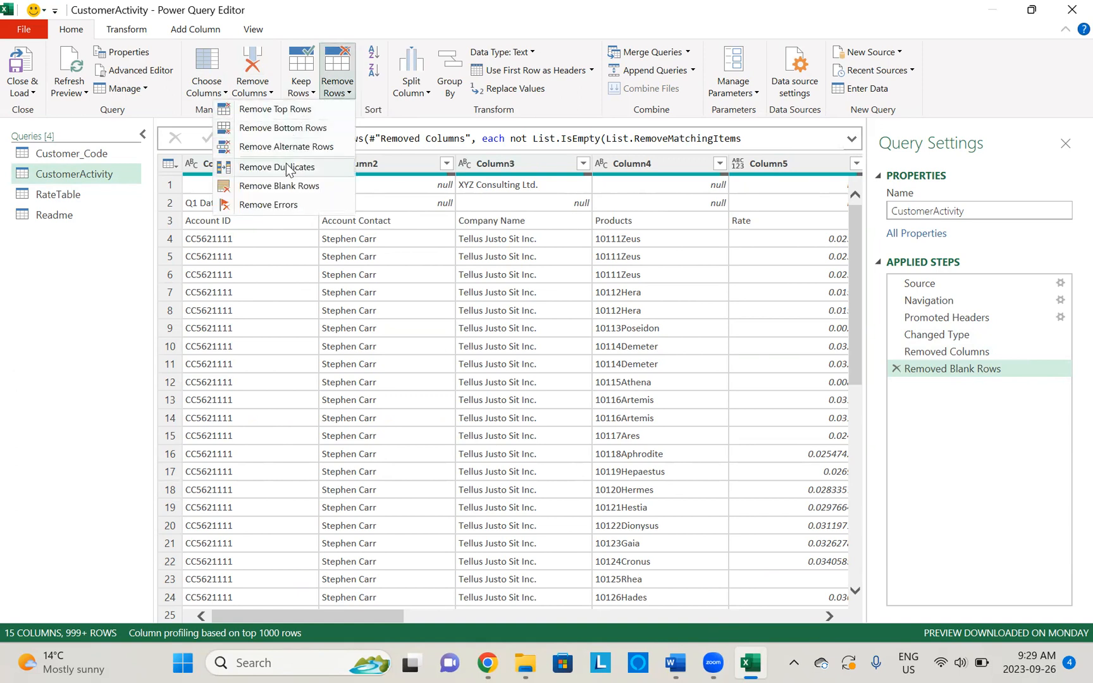
{"action": "left_click", "coordinate": [300, 113]}
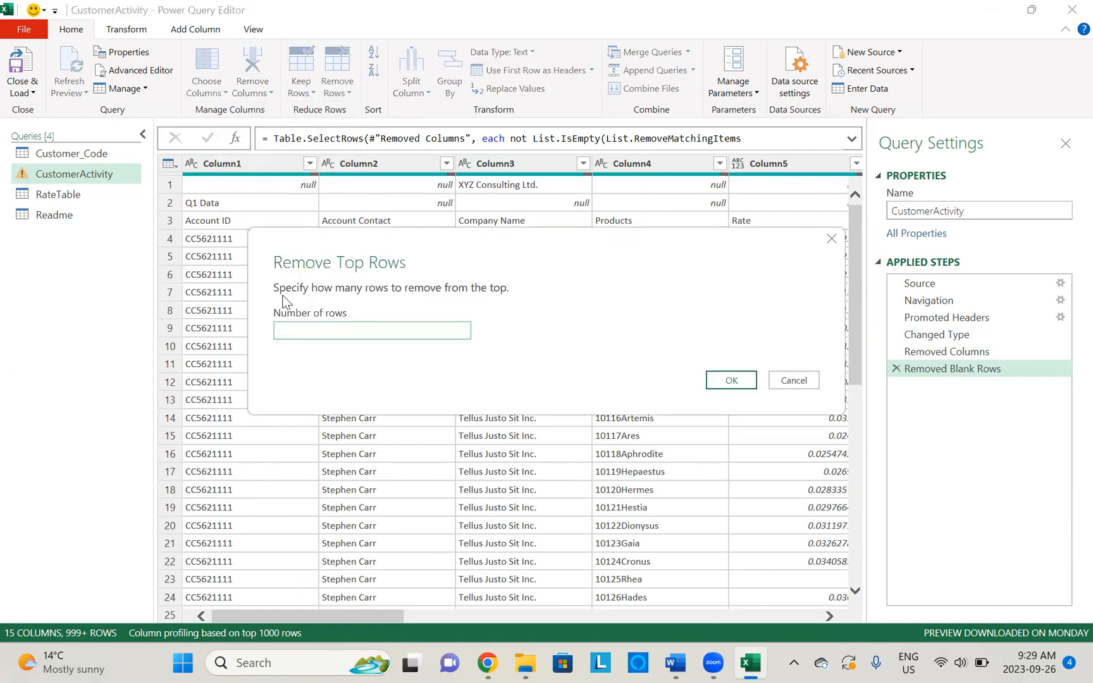
{"action": "left_click", "coordinate": [744, 382]}
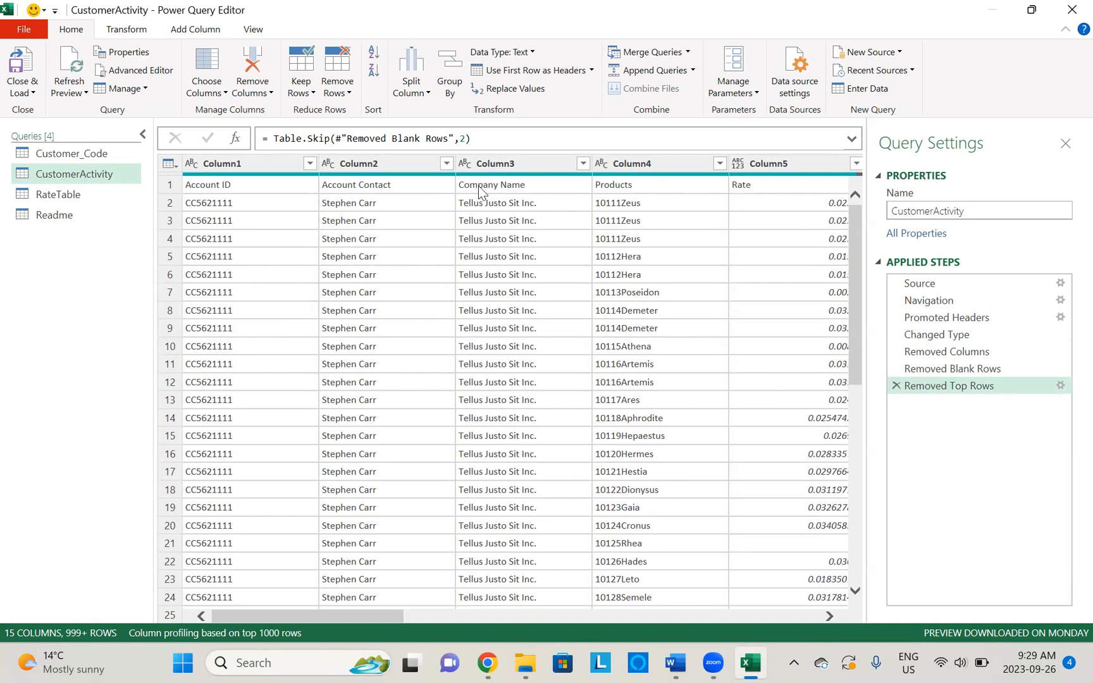
{"action": "left_click", "coordinate": [532, 71]}
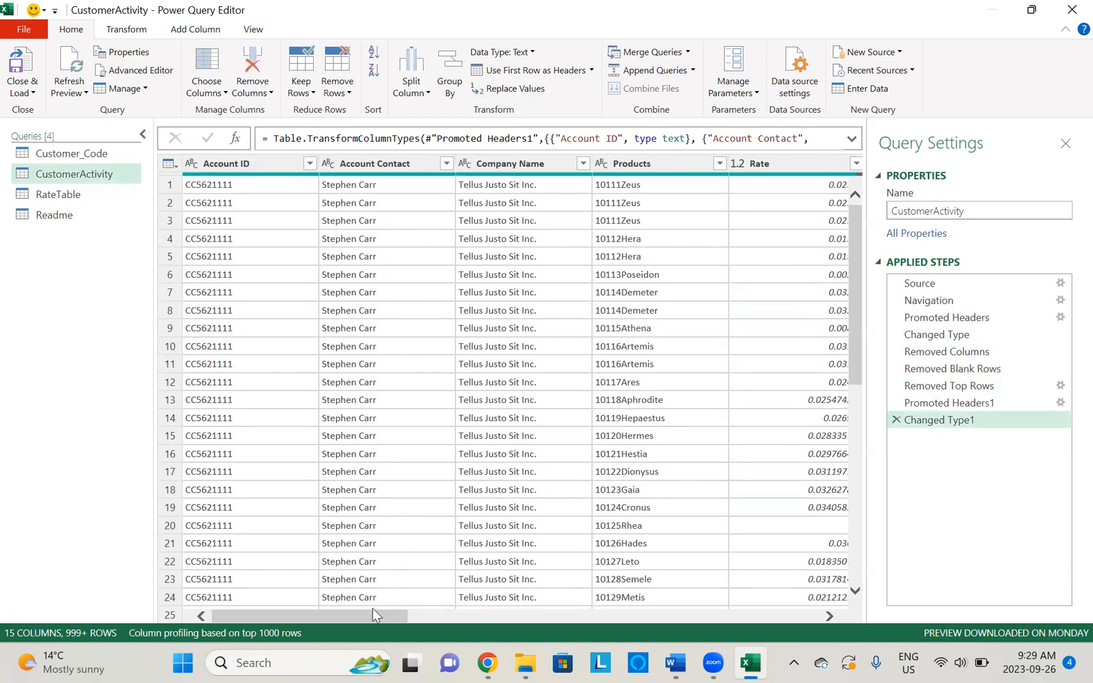
{"action": "left_click_drag", "start_coordinate": [370, 612], "coordinate": [221, 619]}
Remove the empty columns Column4, Column5, Column6 and Column7 from the RateTable query
{"action": "left_click", "coordinate": [65, 194]}
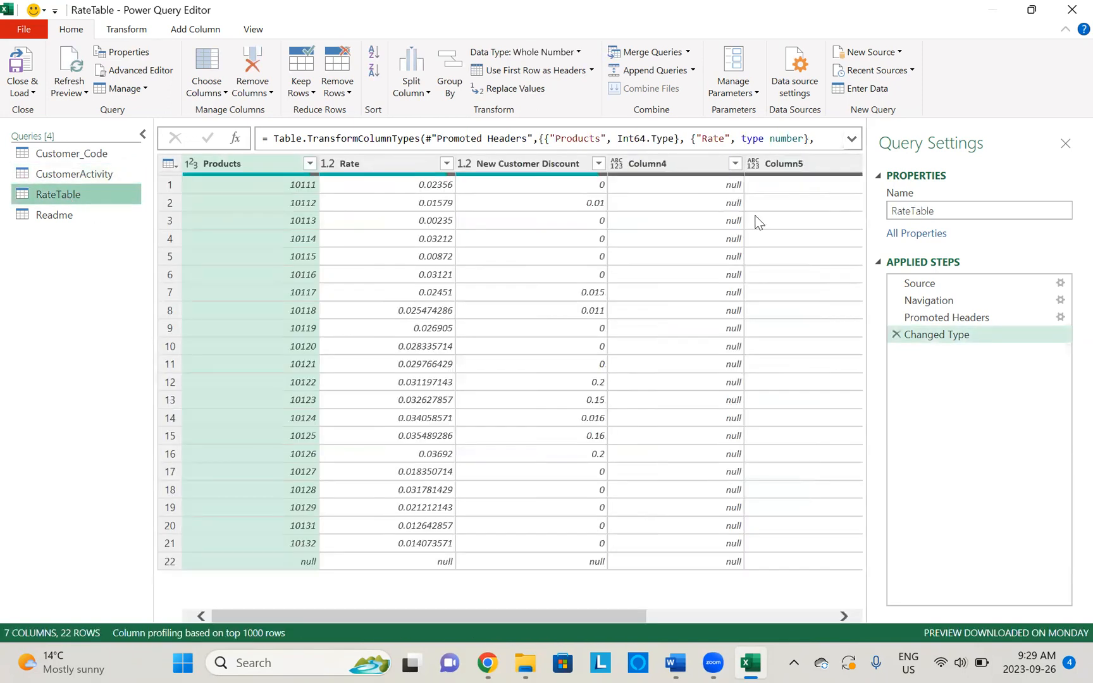
{"action": "left_click", "coordinate": [680, 166]}
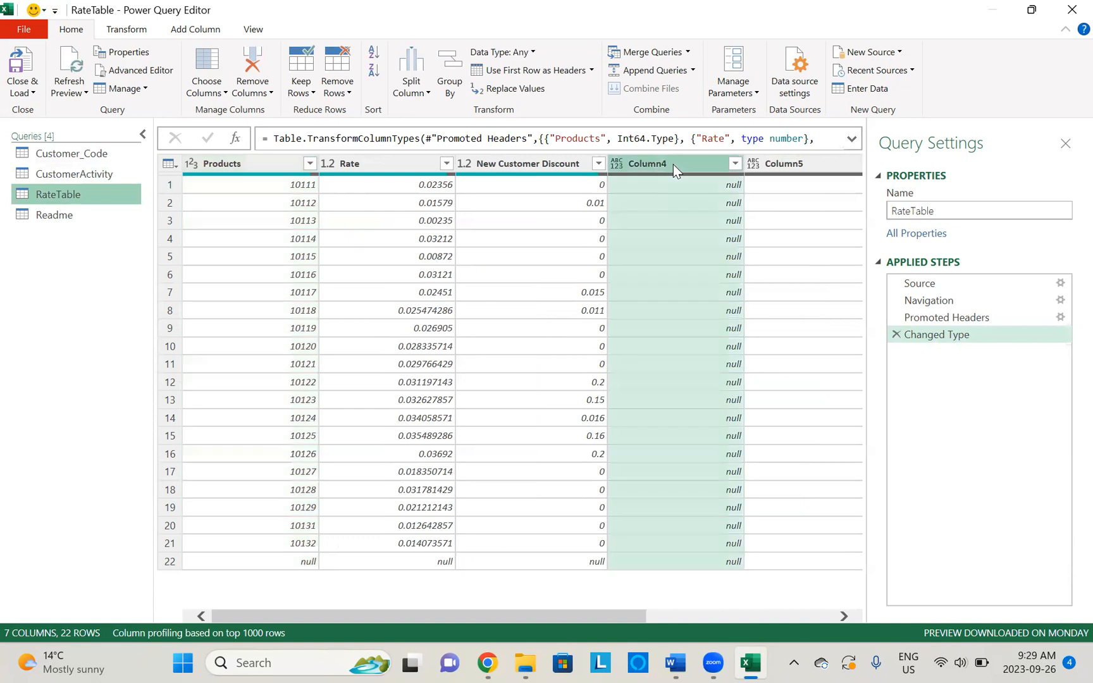
{"action": "left_click", "coordinate": [843, 616]}
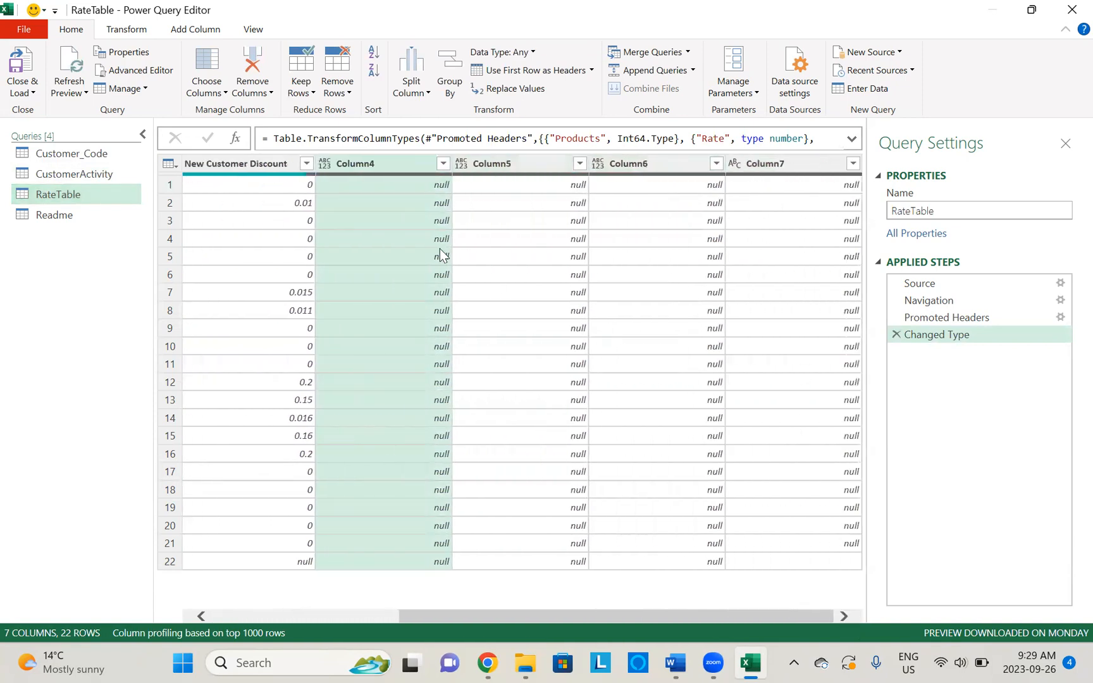
{"action": "left_click", "coordinate": [512, 164], "text": "ctrl"}
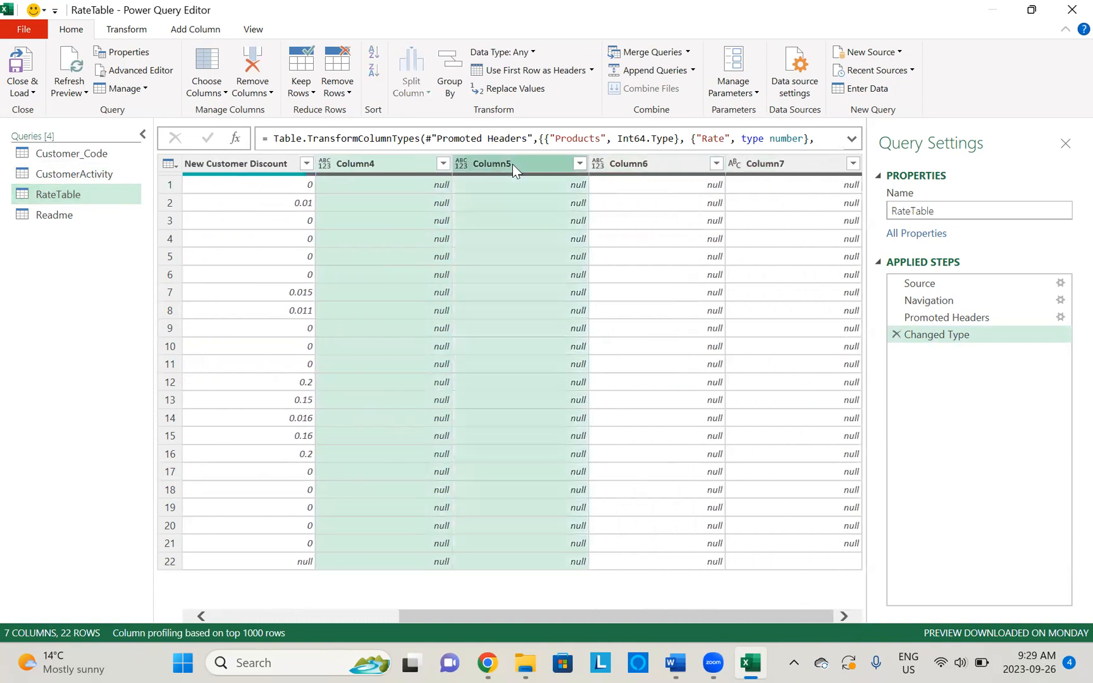
{"action": "left_click", "coordinate": [636, 165], "text": "ctrl"}
{"action": "left_click", "coordinate": [763, 163], "text": "ctrl"}
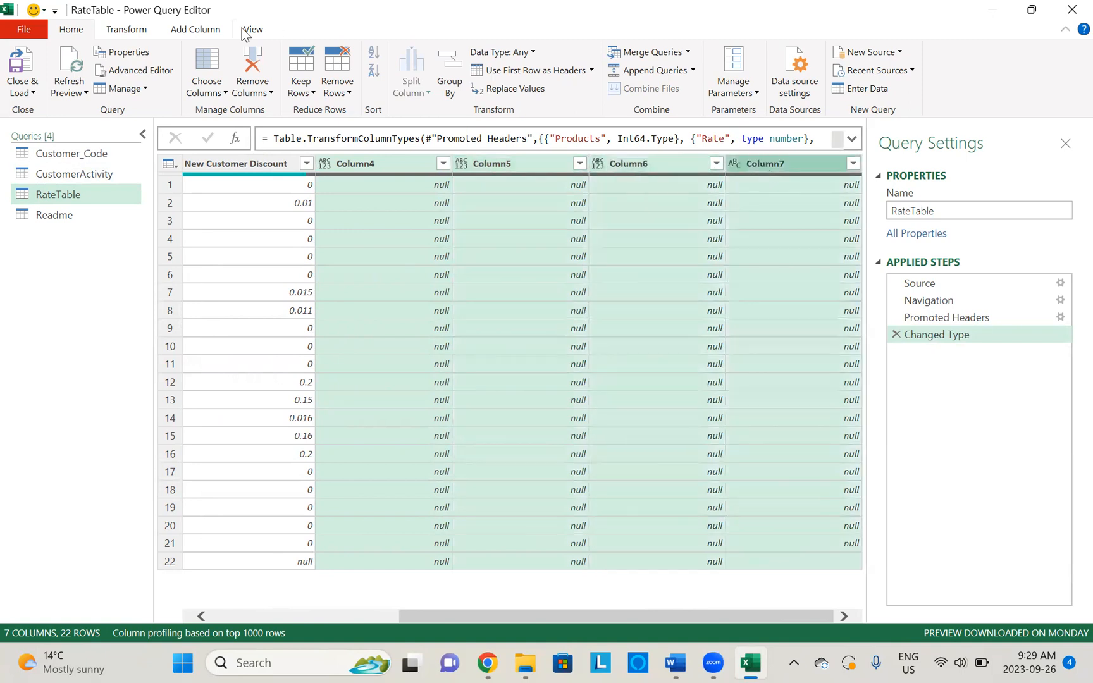
{"action": "left_click", "coordinate": [248, 69]}
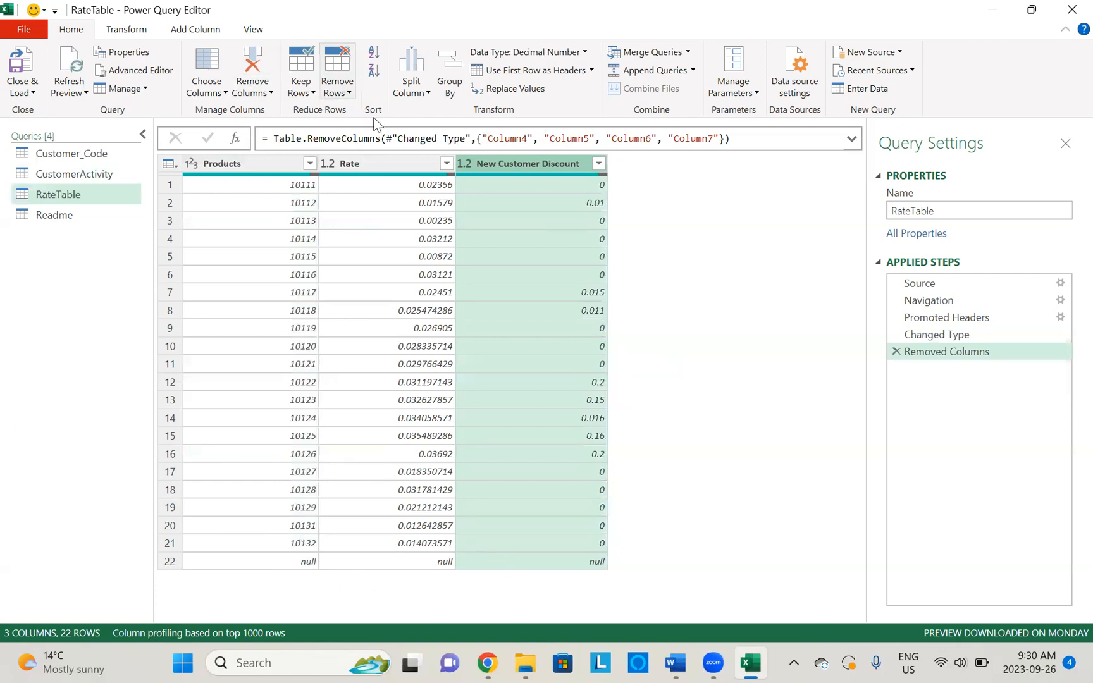
Remove the blank rows from the RateTable query and select its New Customer Discount column
{"action": "left_click", "coordinate": [338, 359]}
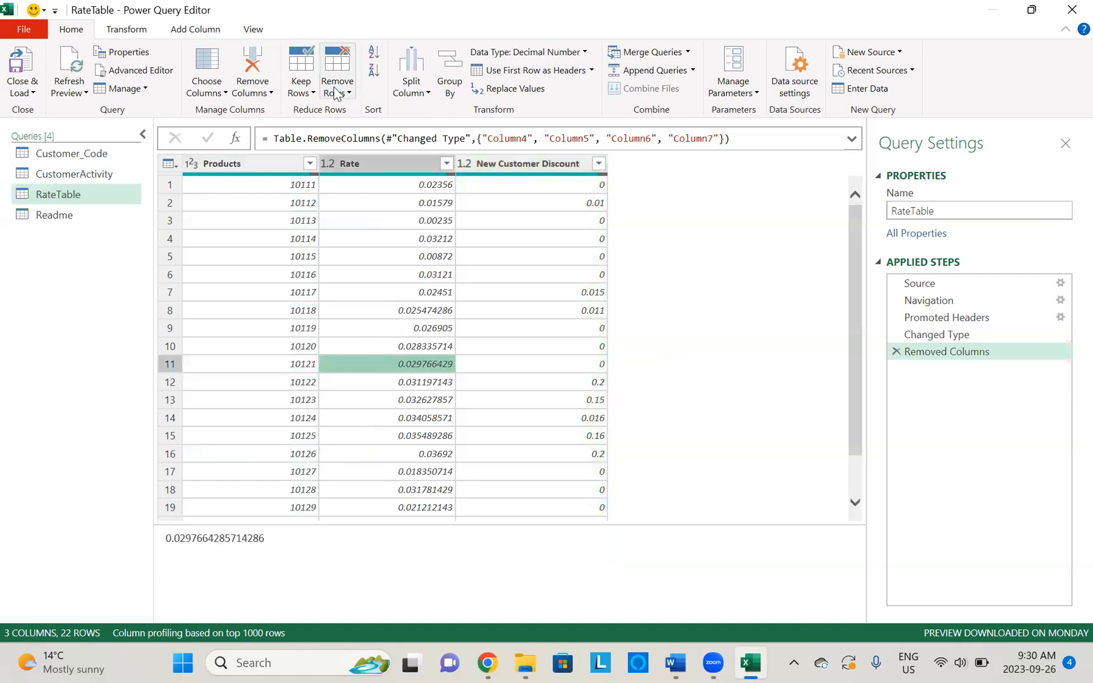
{"action": "left_click", "coordinate": [335, 93]}
{"action": "left_click", "coordinate": [307, 186]}
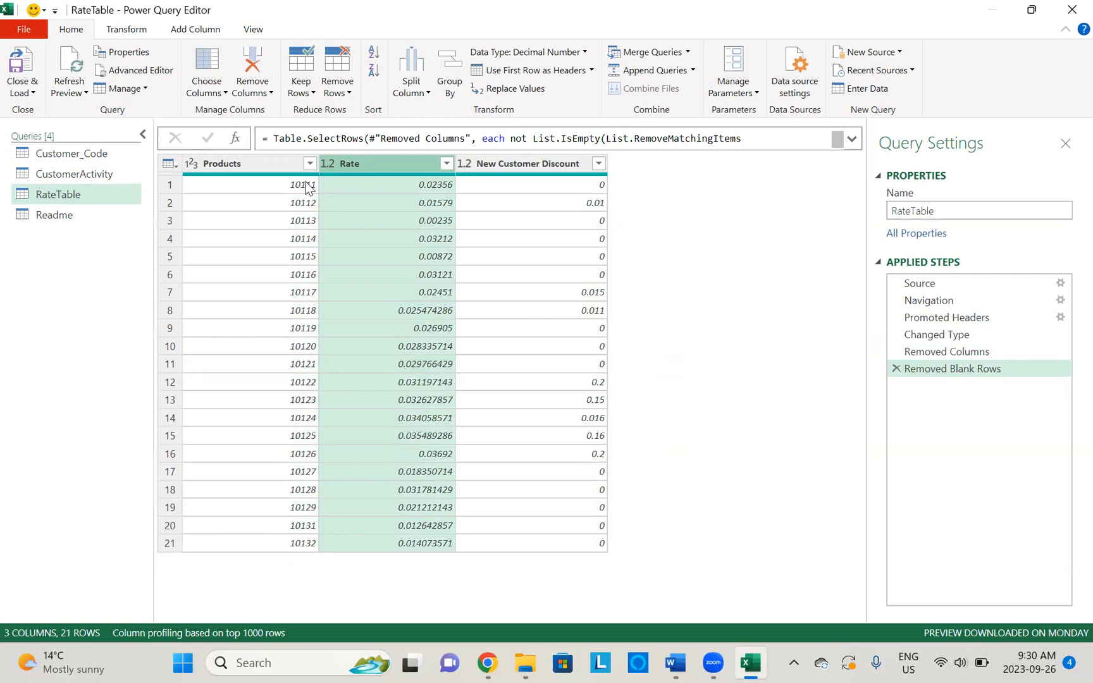
{"action": "left_click", "coordinate": [530, 162]}
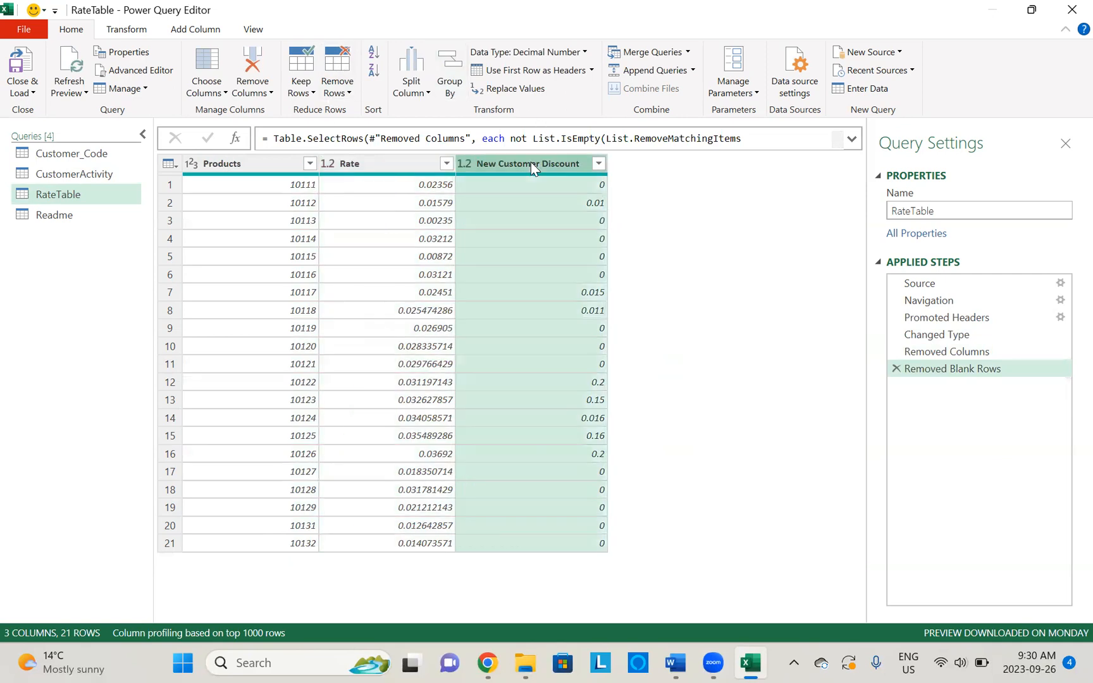
Rename the New Customer Discount column of the RateTable query to "New Customer Discount %"
{"action": "double_click", "coordinate": [530, 161]}
{"action": "key", "text": "Right"}
{"action": "type", "text": "%"}
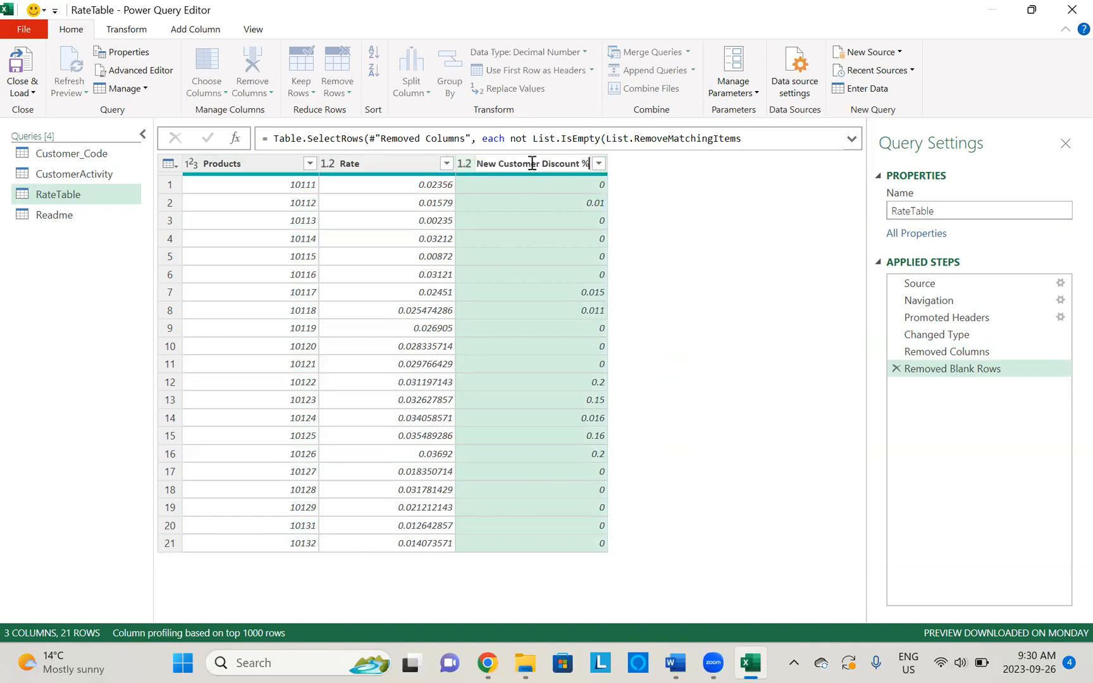
{"action": "key", "text": "Return"}
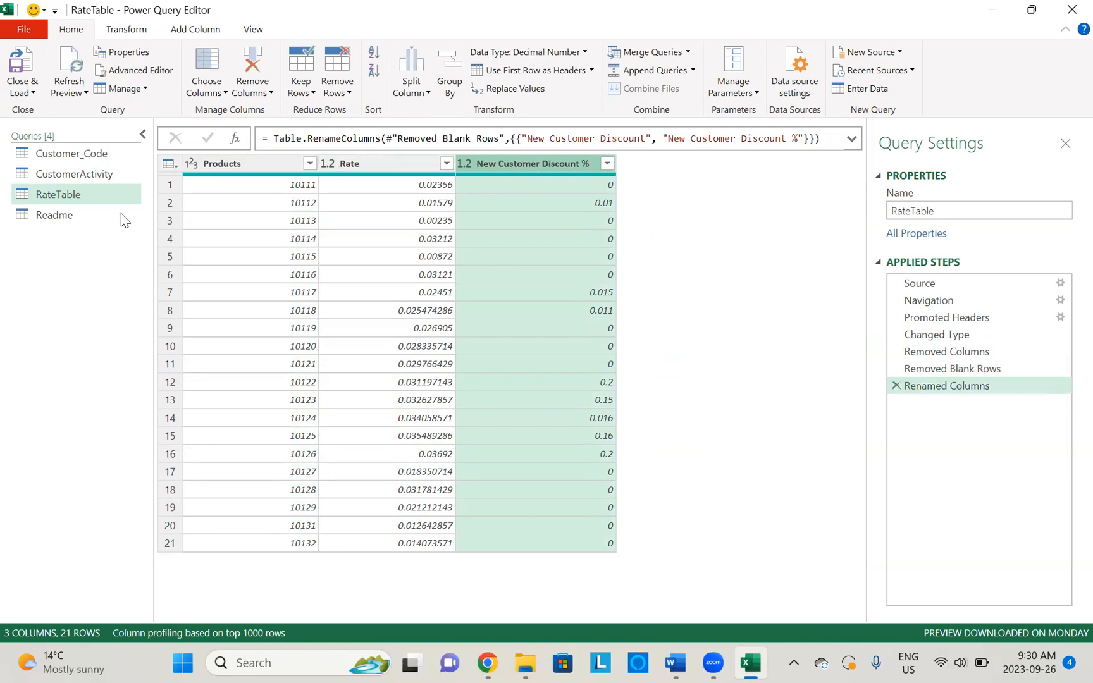
Remove the blank rows from the Readme query and use its first row as the column header
{"action": "left_click", "coordinate": [68, 217]}
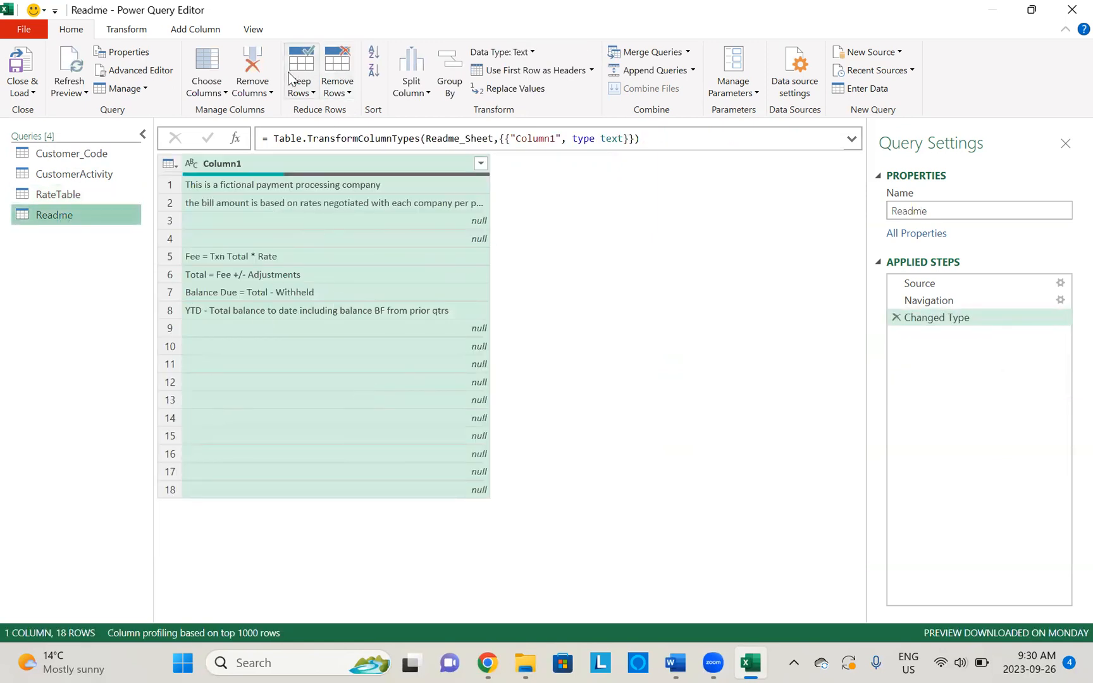
{"action": "left_click", "coordinate": [339, 94]}
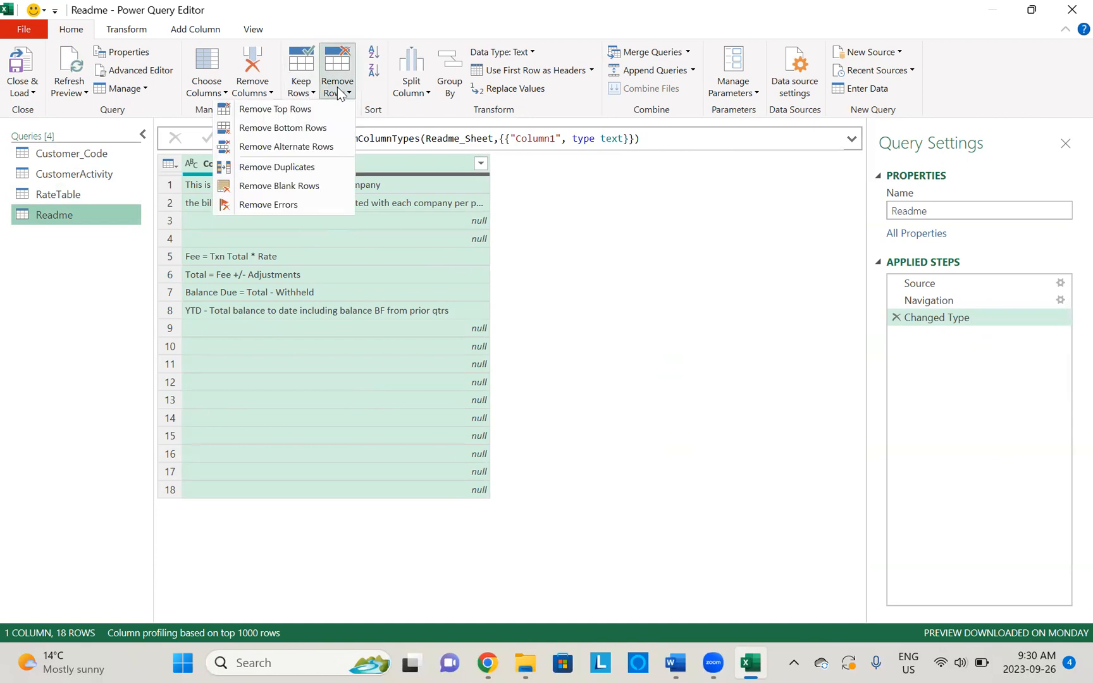
{"action": "left_click", "coordinate": [283, 188]}
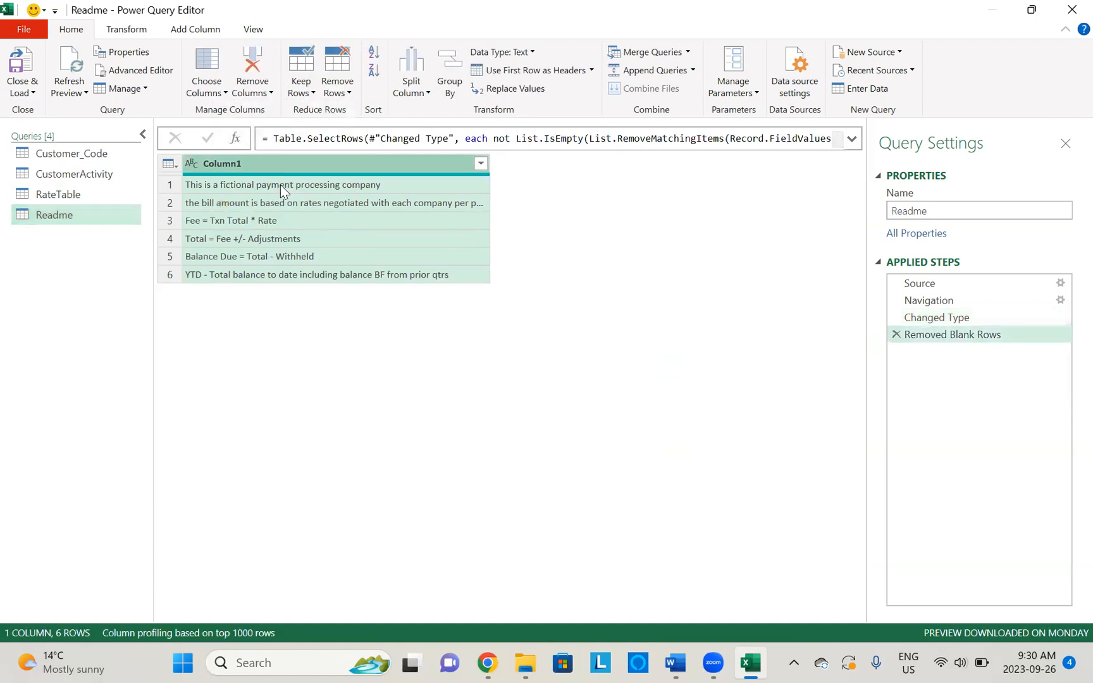
{"action": "left_click", "coordinate": [316, 185]}
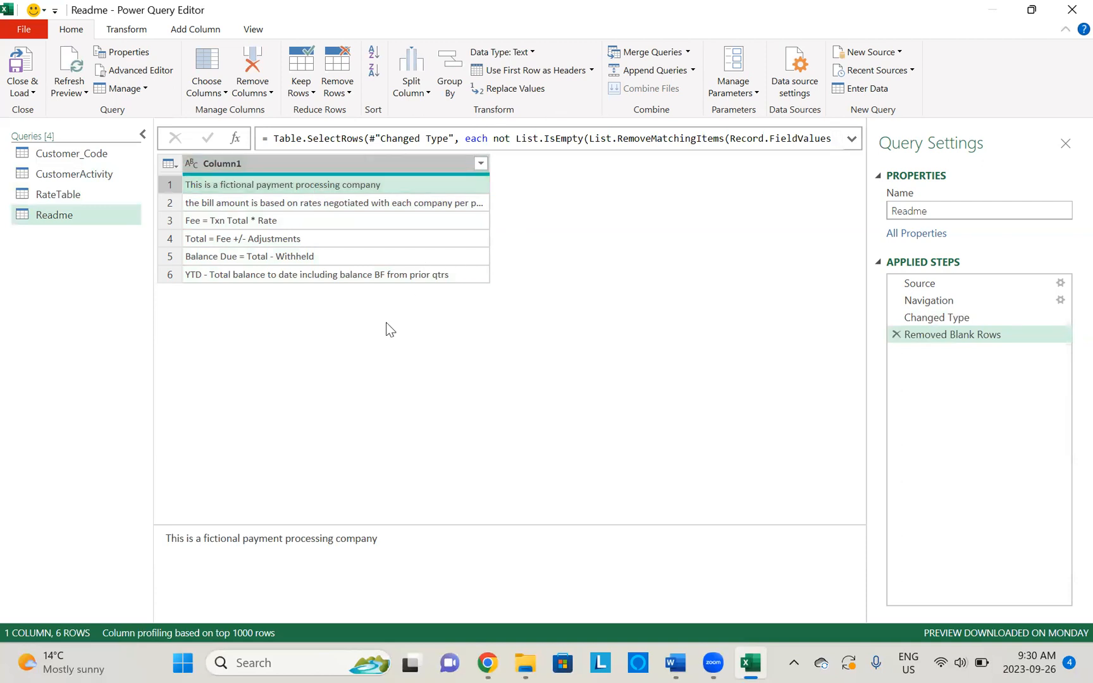
{"action": "left_click", "coordinate": [350, 254]}
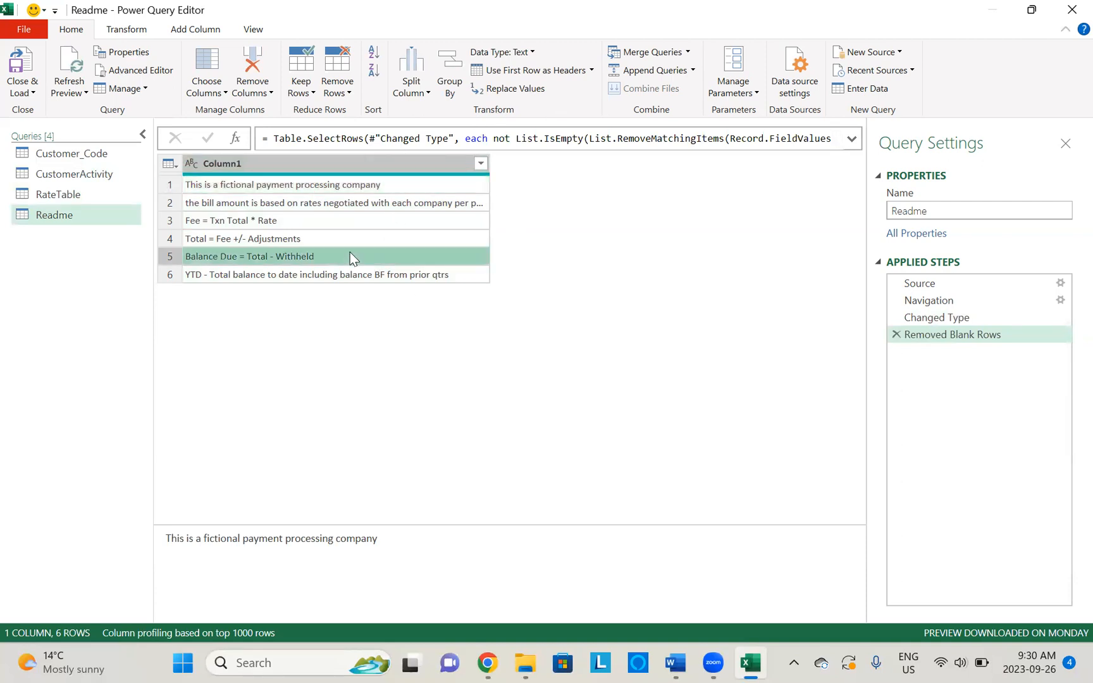
{"action": "left_click", "coordinate": [523, 69]}
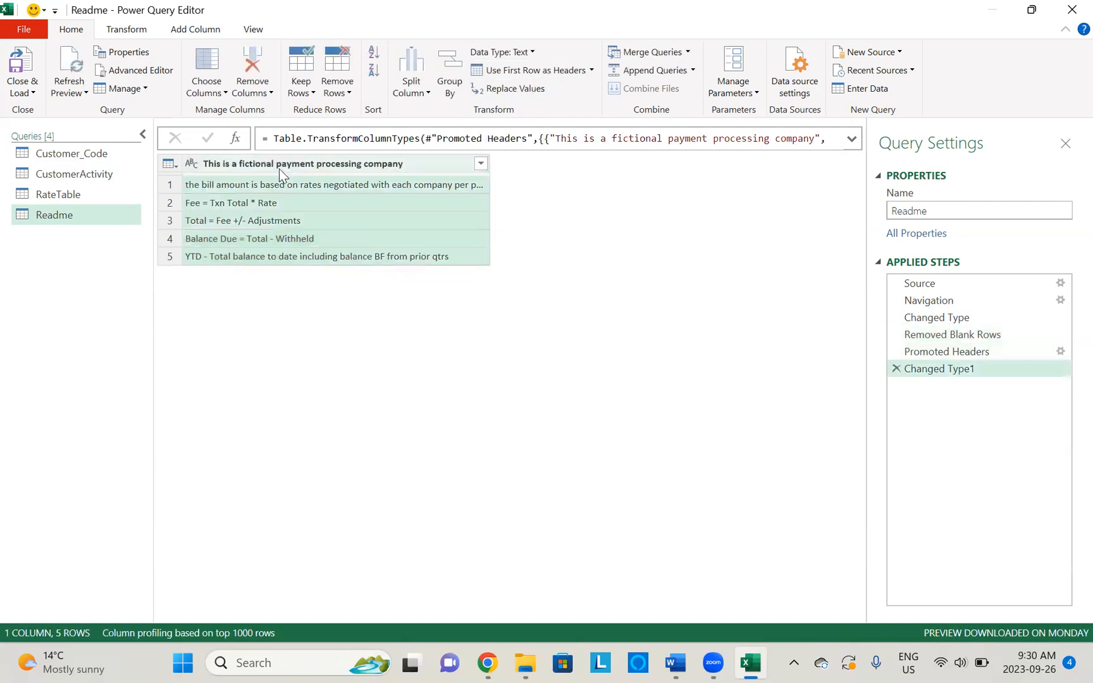
Check the CustomerActivity and RateTable queries, and close and load all queries to the workbook
{"action": "left_click", "coordinate": [63, 172]}
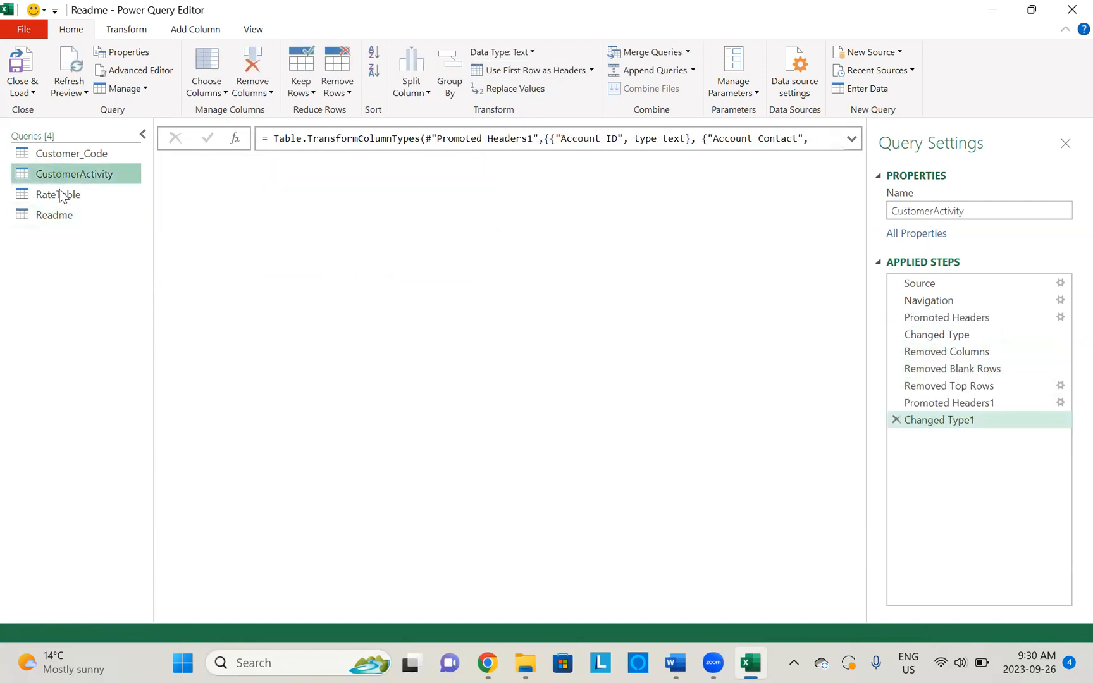
{"action": "left_click", "coordinate": [60, 195]}
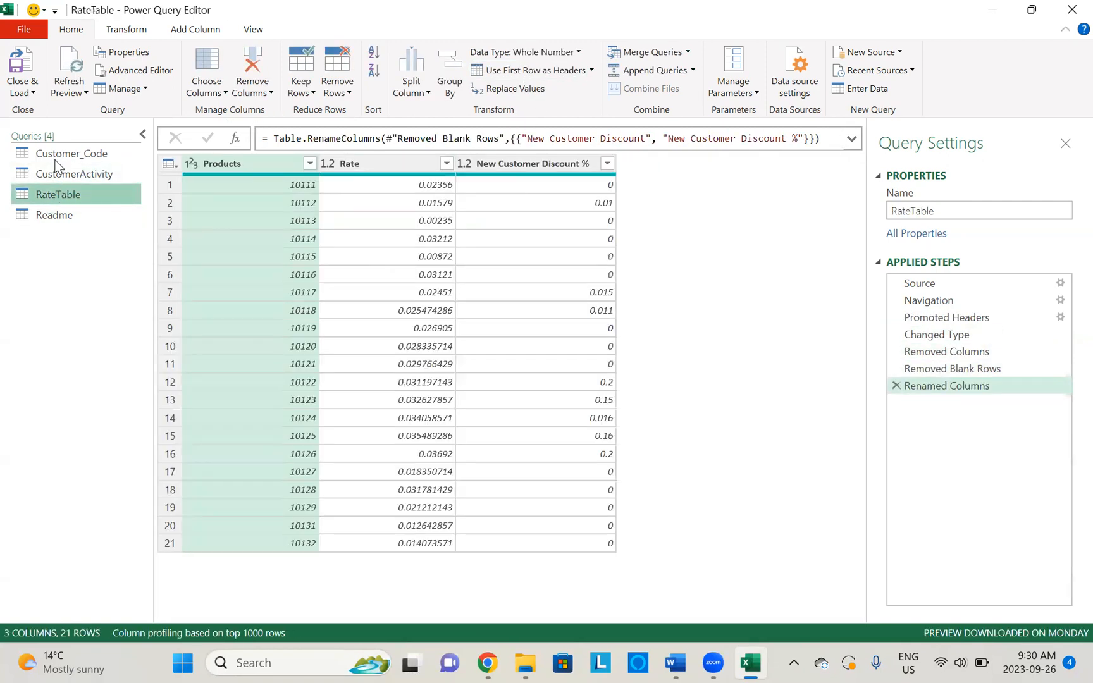
{"action": "left_click", "coordinate": [28, 93]}
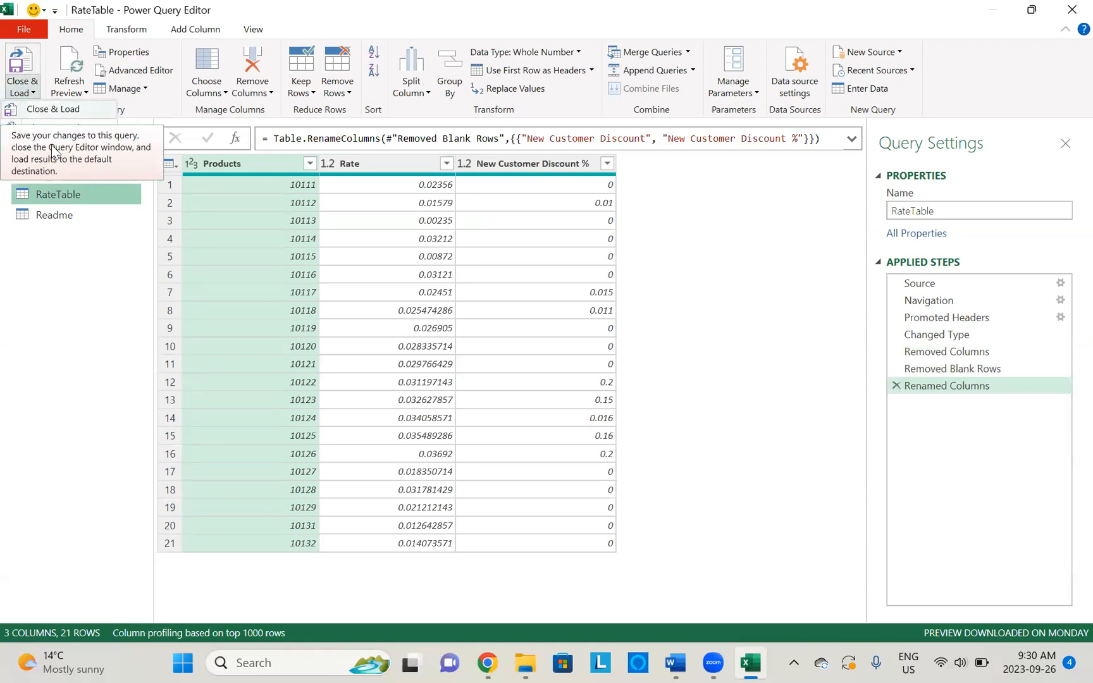
{"action": "left_click", "coordinate": [76, 110]}
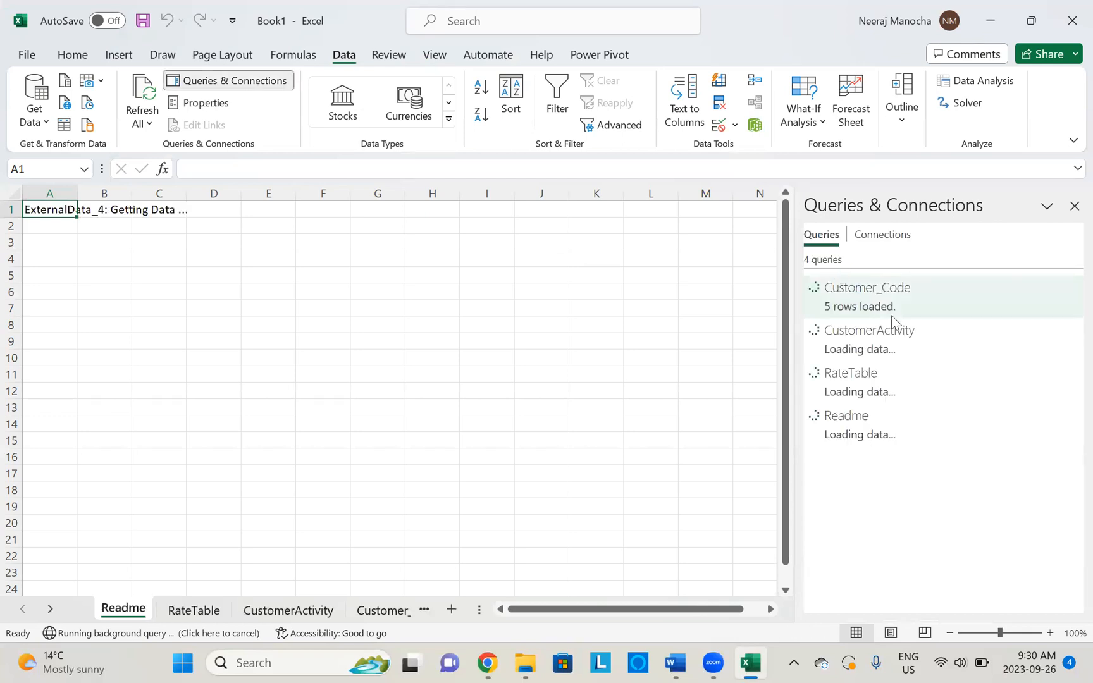
Change the Customer_Code query's load destination to Only Create Connection and add its data to the Data Model, accepting the possible data loss
{"action": "mouse_move", "coordinate": [865, 305]}
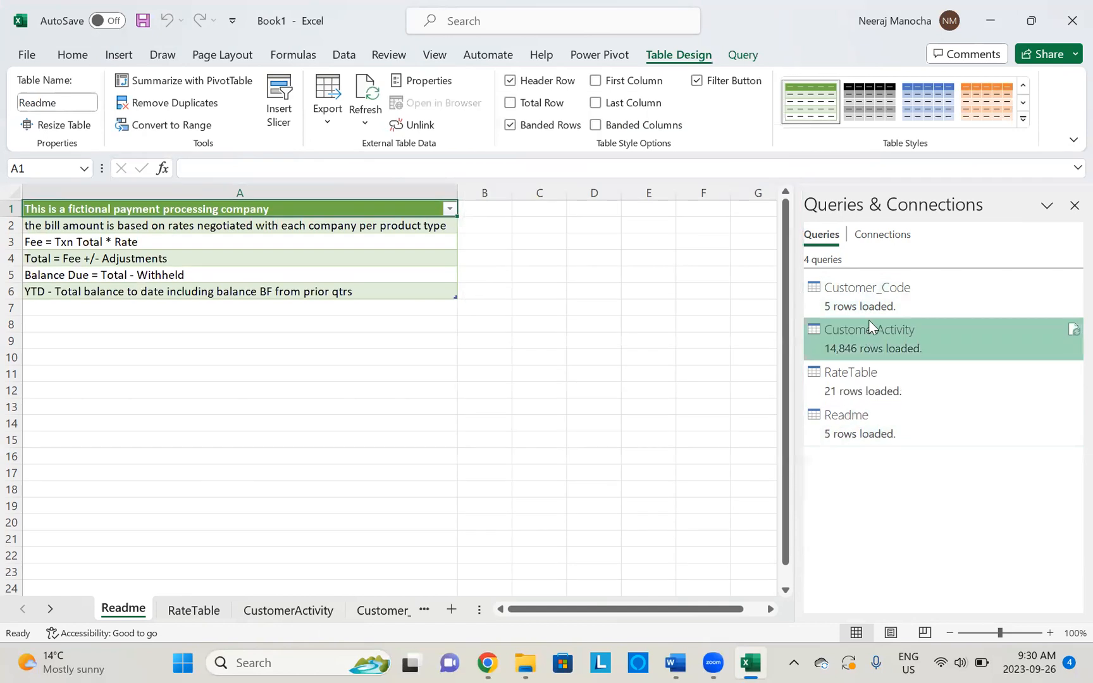
{"action": "left_click", "coordinate": [871, 304]}
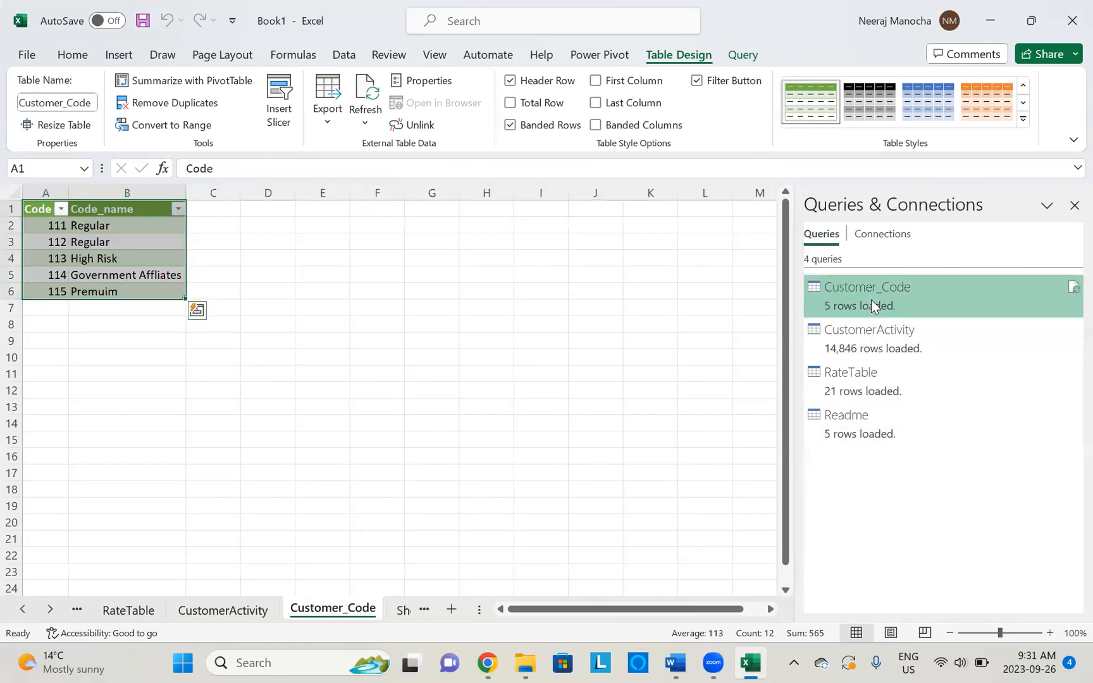
{"action": "right_click", "coordinate": [871, 299]}
{"action": "left_click", "coordinate": [916, 422]}
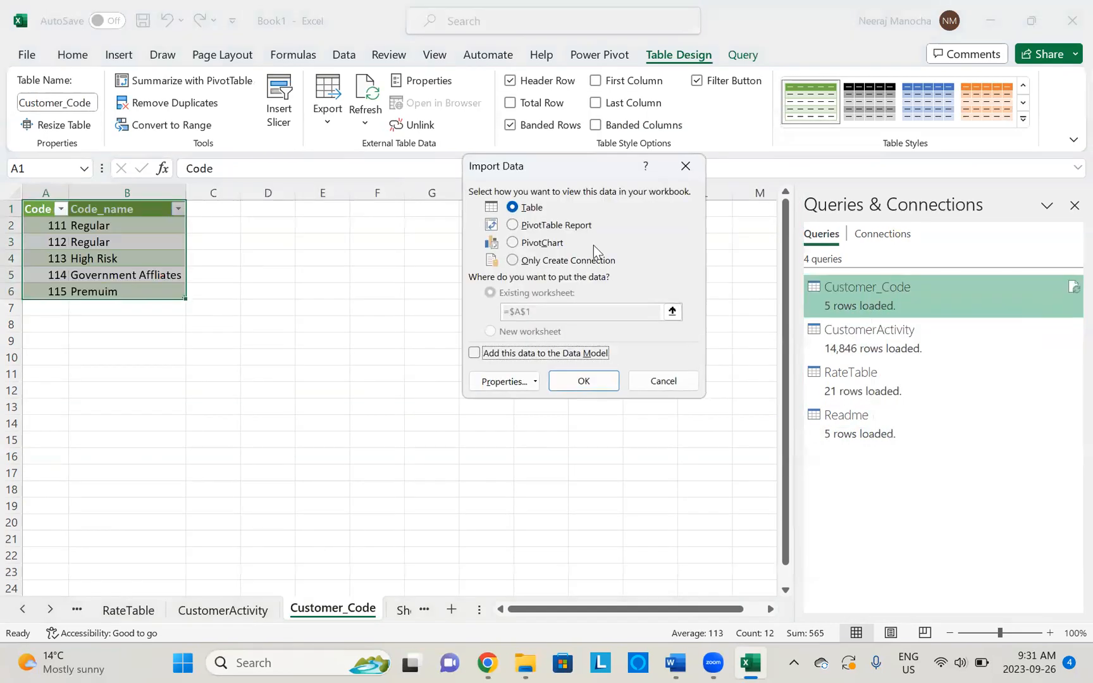
{"action": "left_click", "coordinate": [525, 260]}
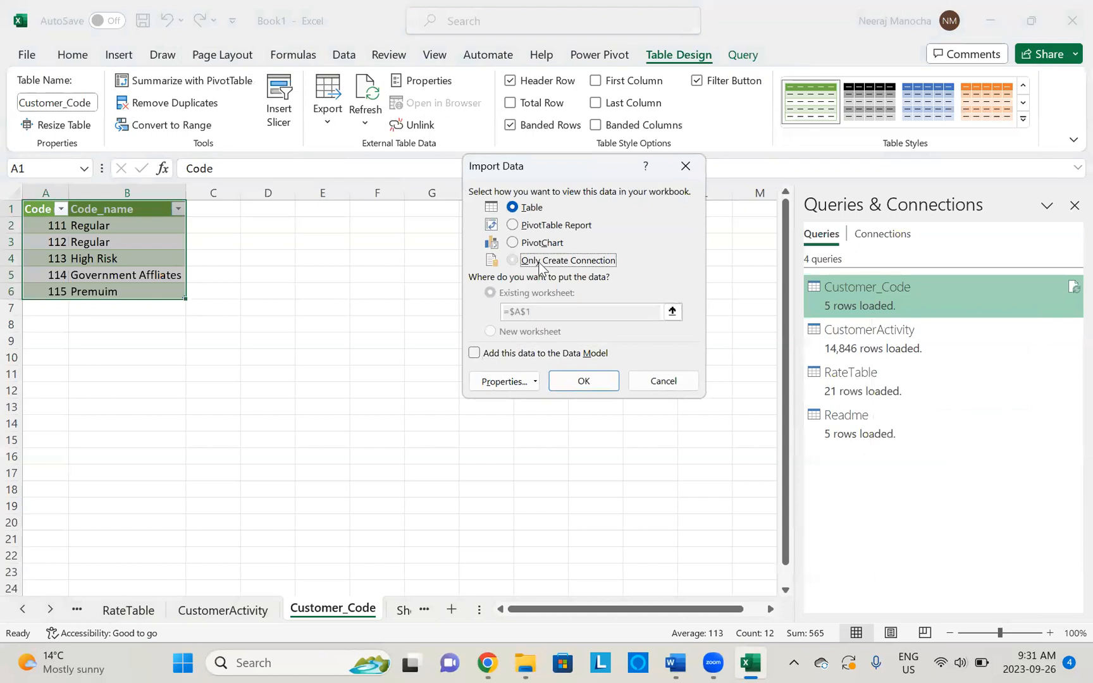
{"action": "left_click", "coordinate": [474, 353]}
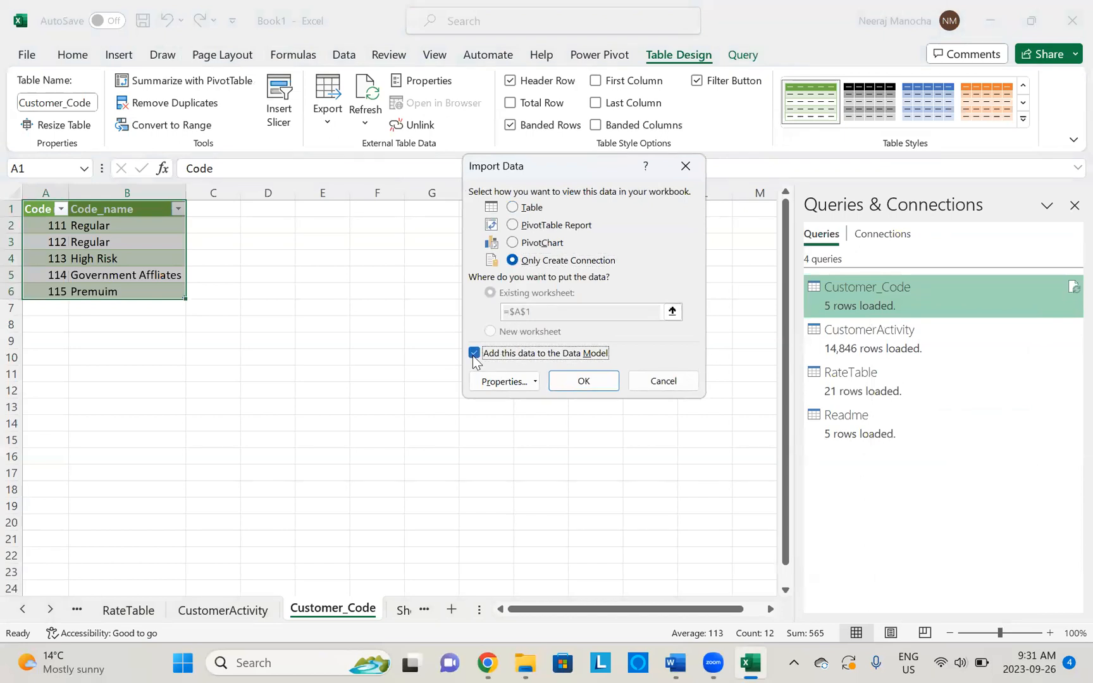
{"action": "left_click", "coordinate": [603, 386]}
{"action": "left_click", "coordinate": [519, 382]}
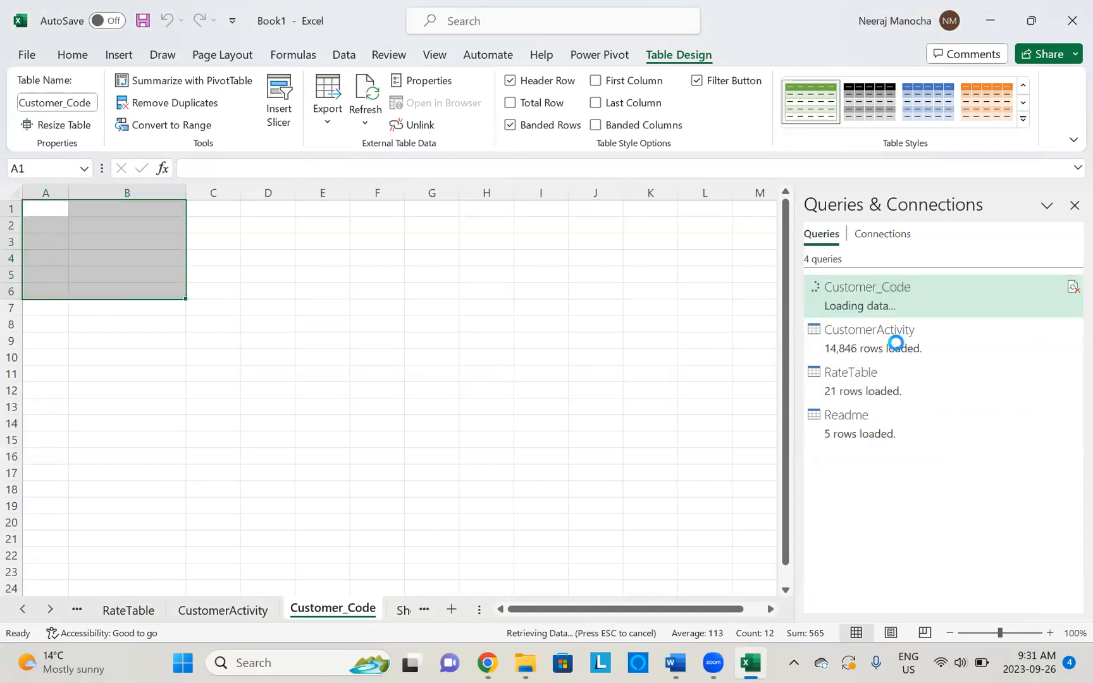
Reload the CustomerActivity query as connection-only with its data added to the Data Model, and check the Customer_Code and CustomerActivity sheets
{"action": "mouse_move", "coordinate": [898, 348]}
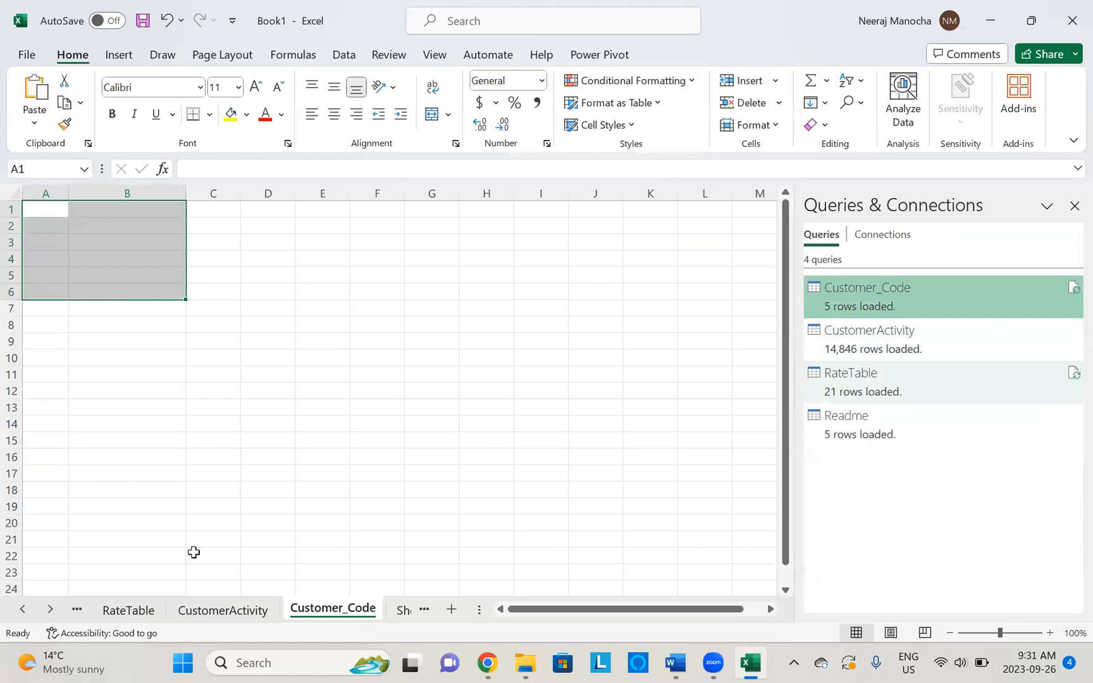
{"action": "left_click", "coordinate": [242, 611]}
{"action": "left_click", "coordinate": [970, 349]}
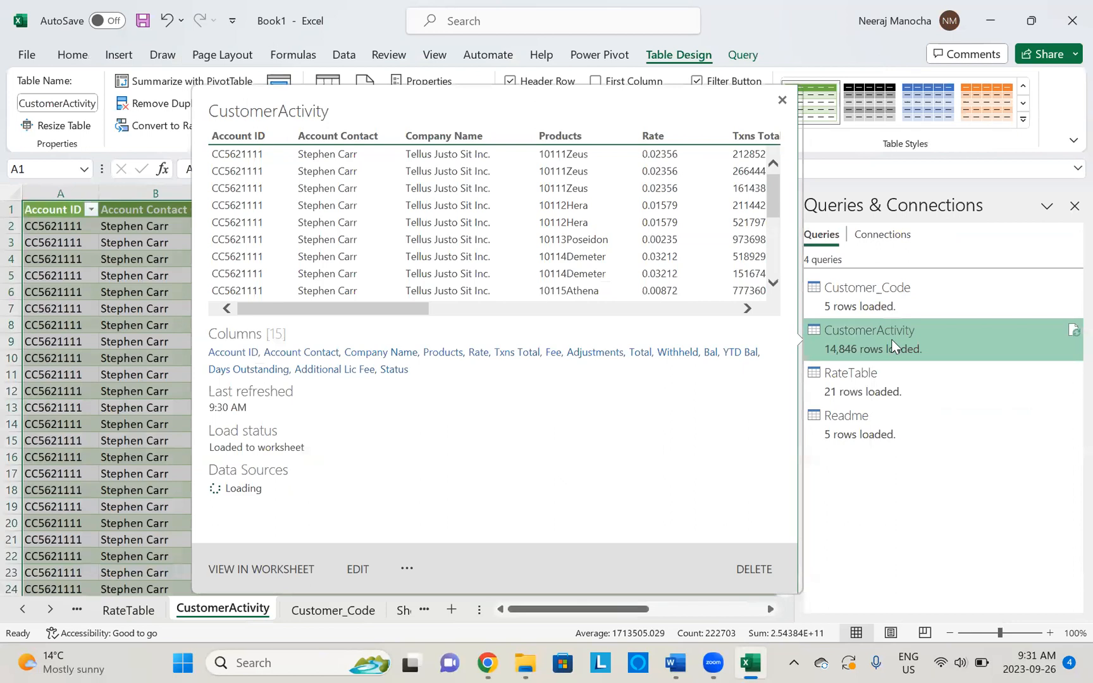
{"action": "right_click", "coordinate": [891, 339]}
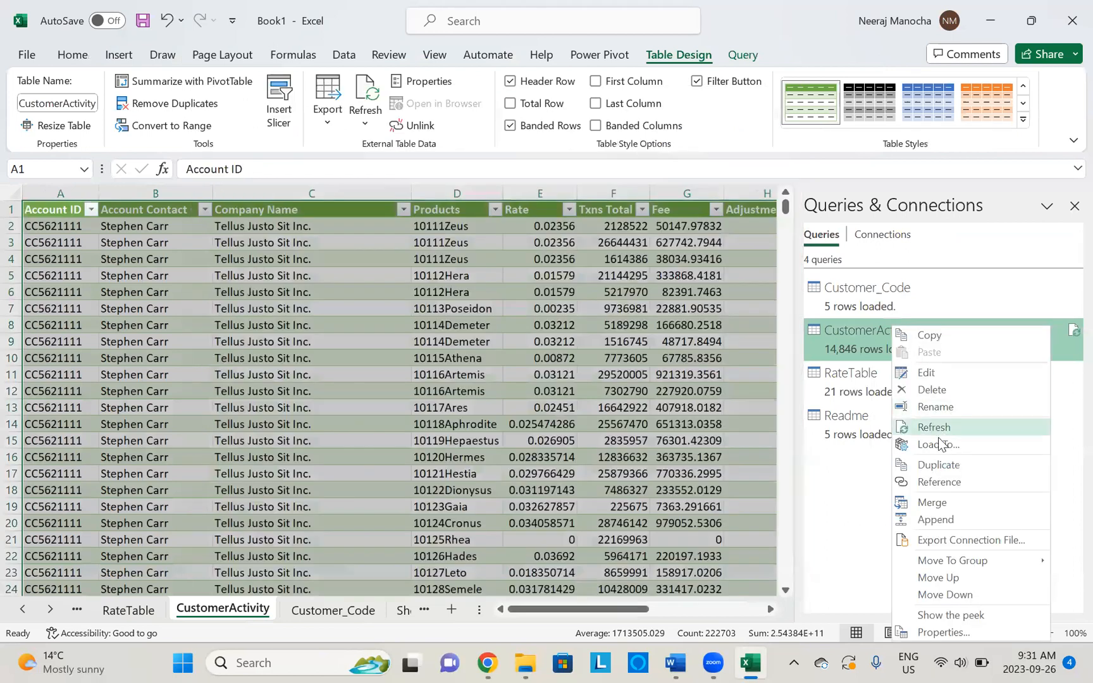
{"action": "left_click", "coordinate": [941, 446]}
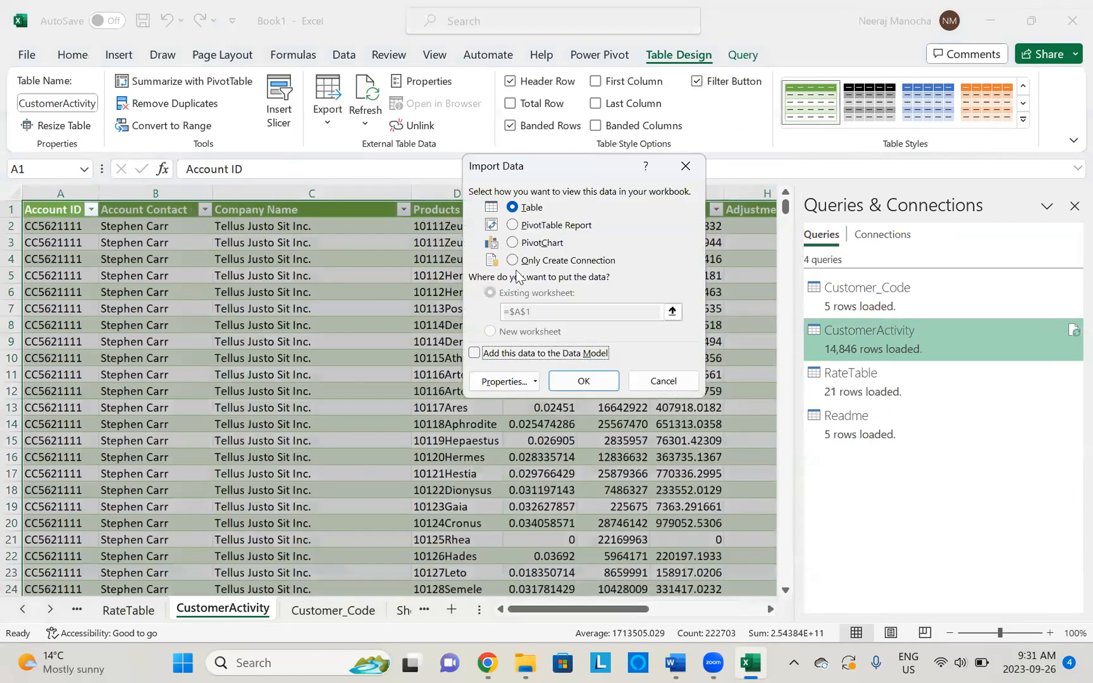
{"action": "left_click", "coordinate": [512, 260]}
{"action": "left_click", "coordinate": [474, 353]}
{"action": "left_click", "coordinate": [578, 385]}
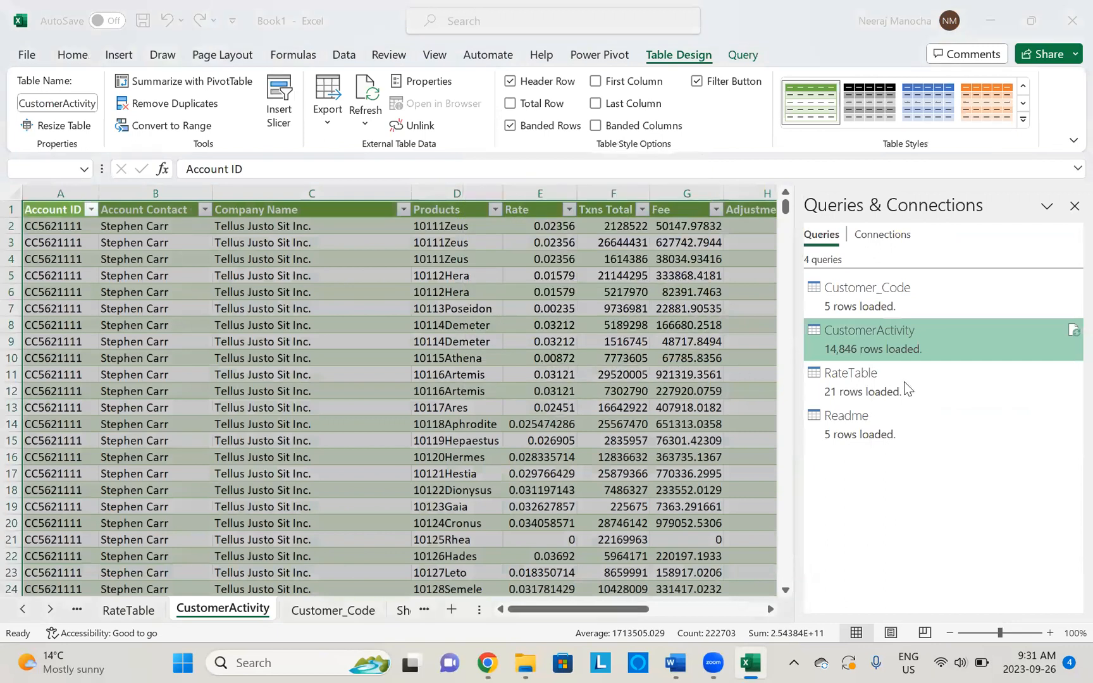
{"action": "left_click", "coordinate": [528, 381]}
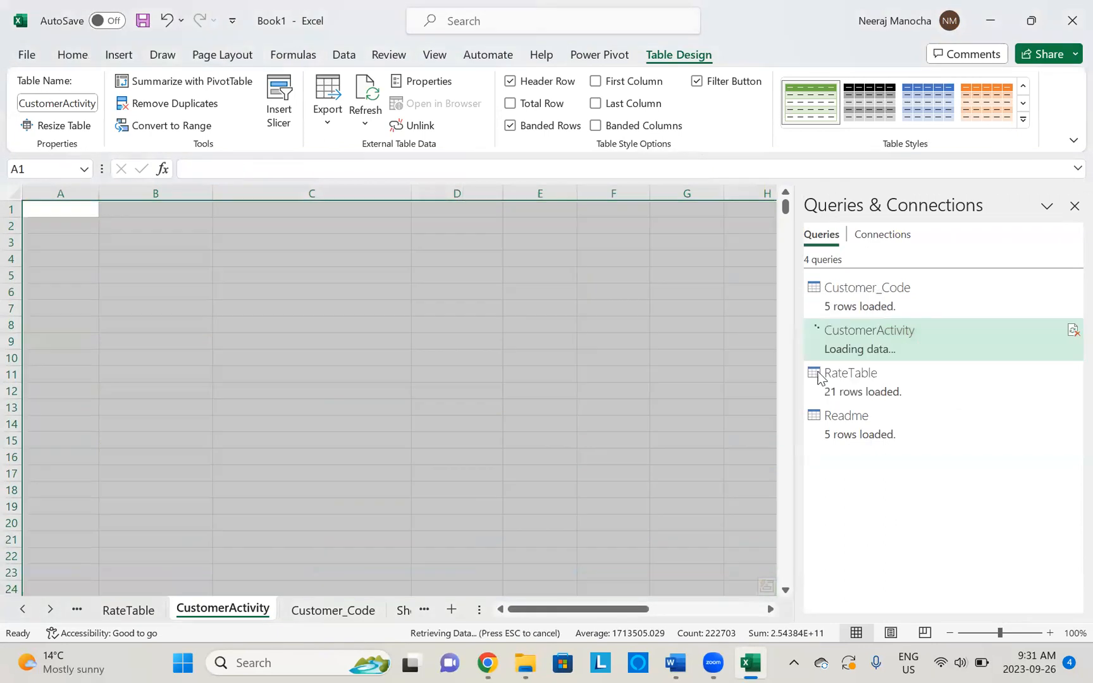
{"action": "left_click", "coordinate": [334, 609]}
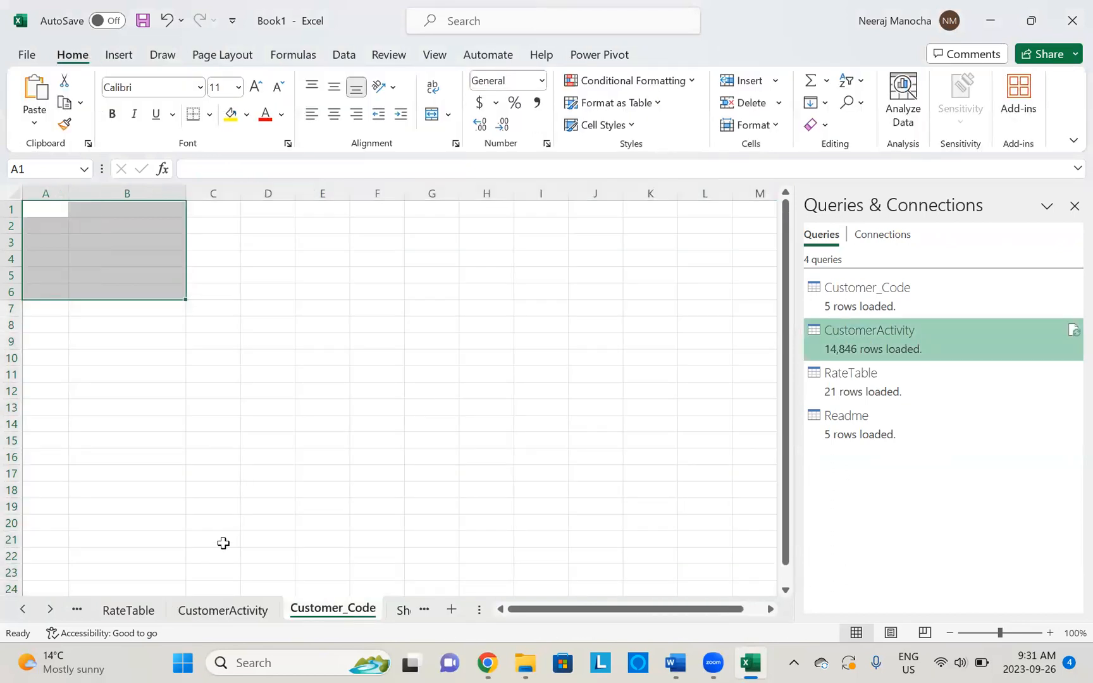
{"action": "left_click", "coordinate": [212, 610]}
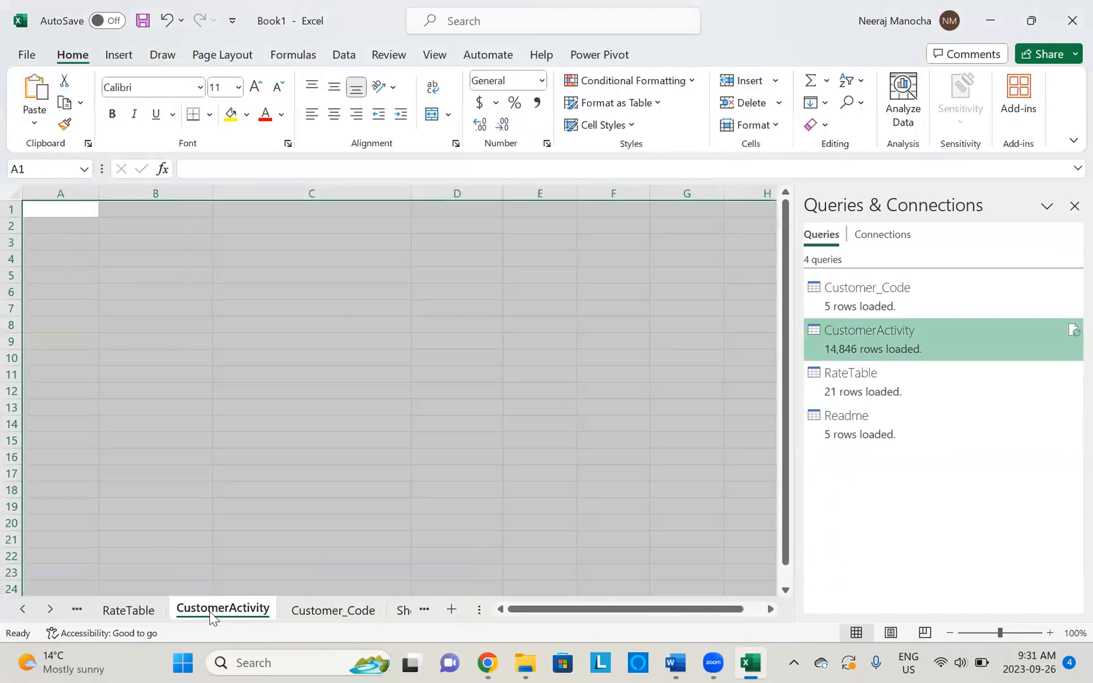
Change the RateTable query's loading to Only Create Connection, add it to the Data Model and accept the possible data loss
{"action": "left_click", "coordinate": [883, 387]}
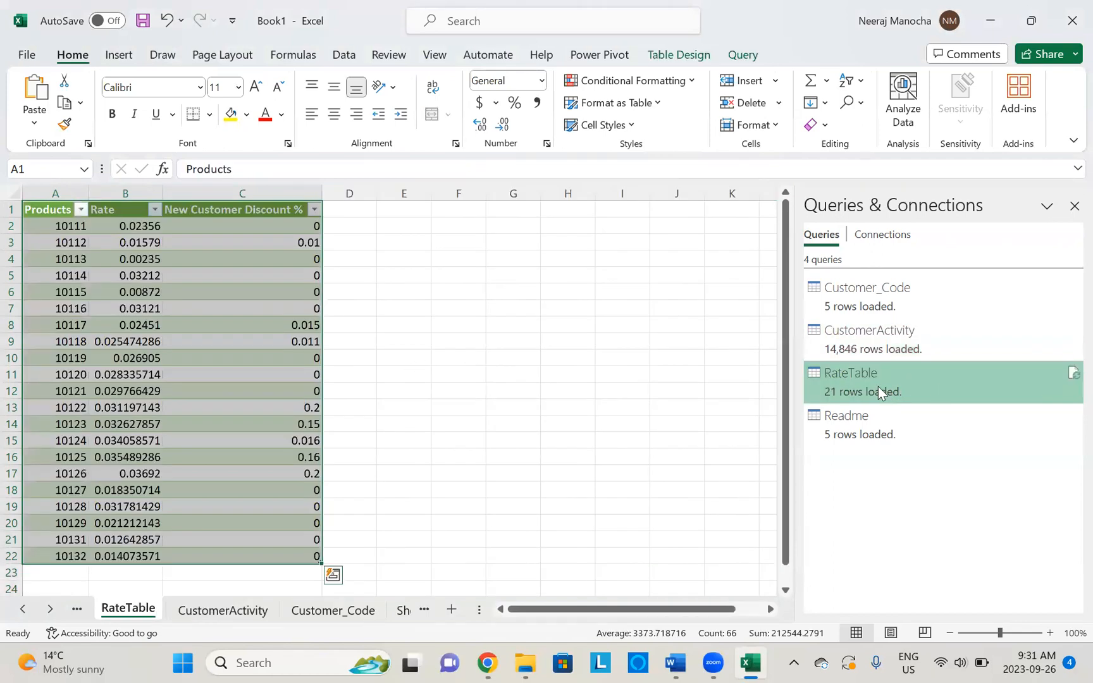
{"action": "right_click", "coordinate": [877, 387]}
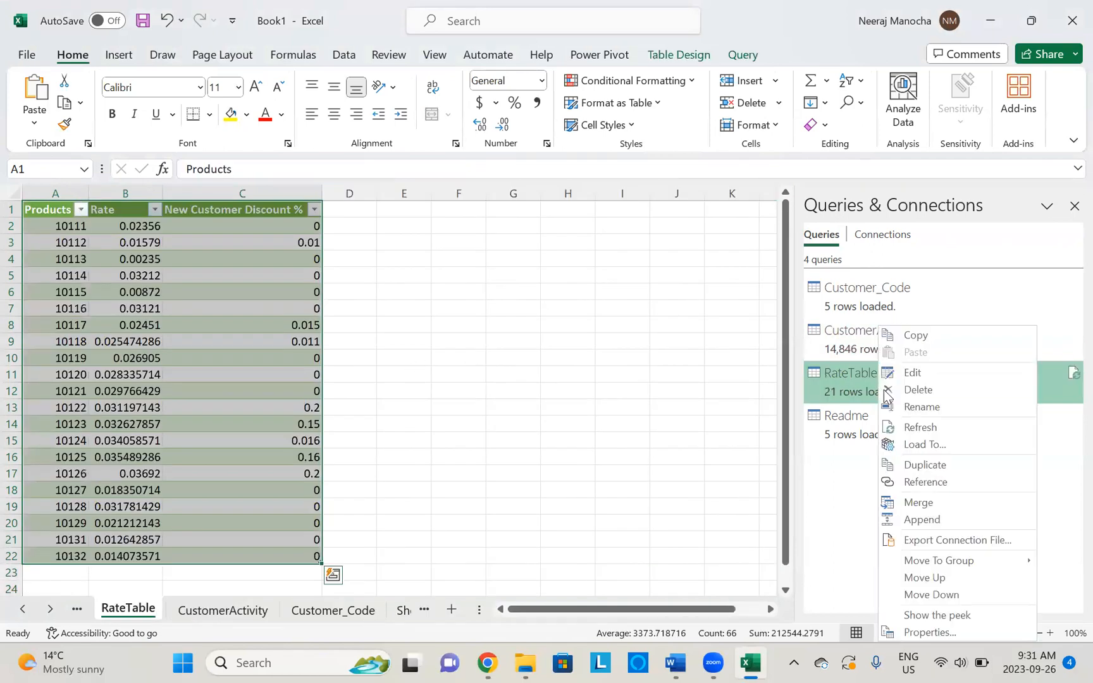
{"action": "left_click", "coordinate": [928, 444]}
{"action": "left_click", "coordinate": [524, 260]}
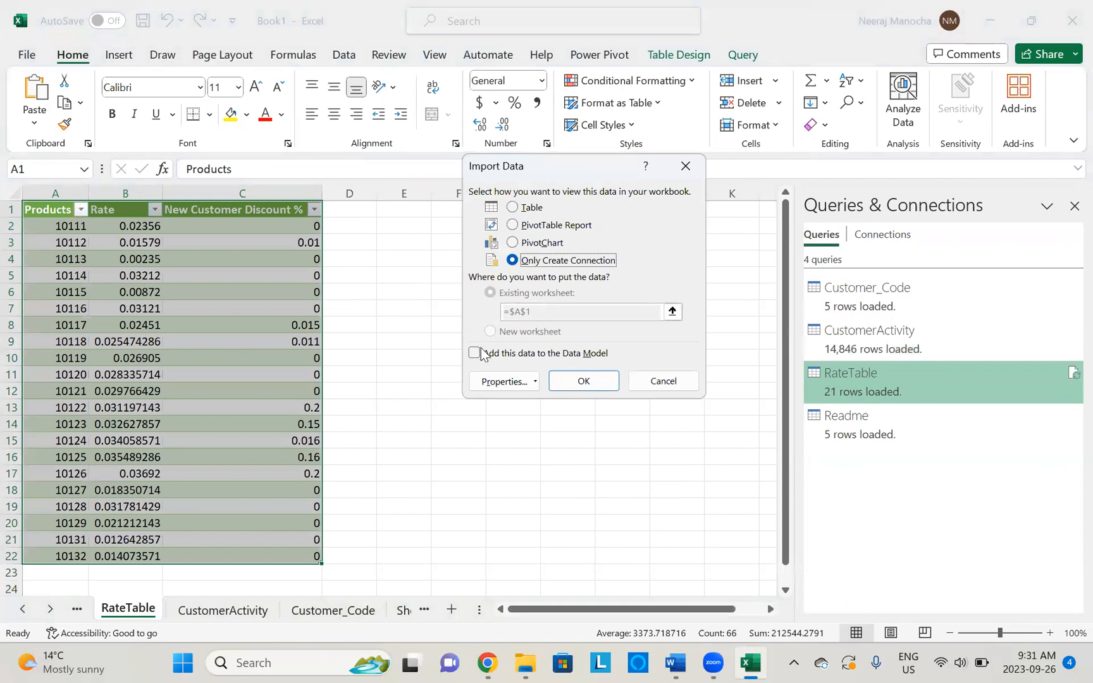
{"action": "left_click", "coordinate": [475, 353]}
{"action": "left_click", "coordinate": [582, 380]}
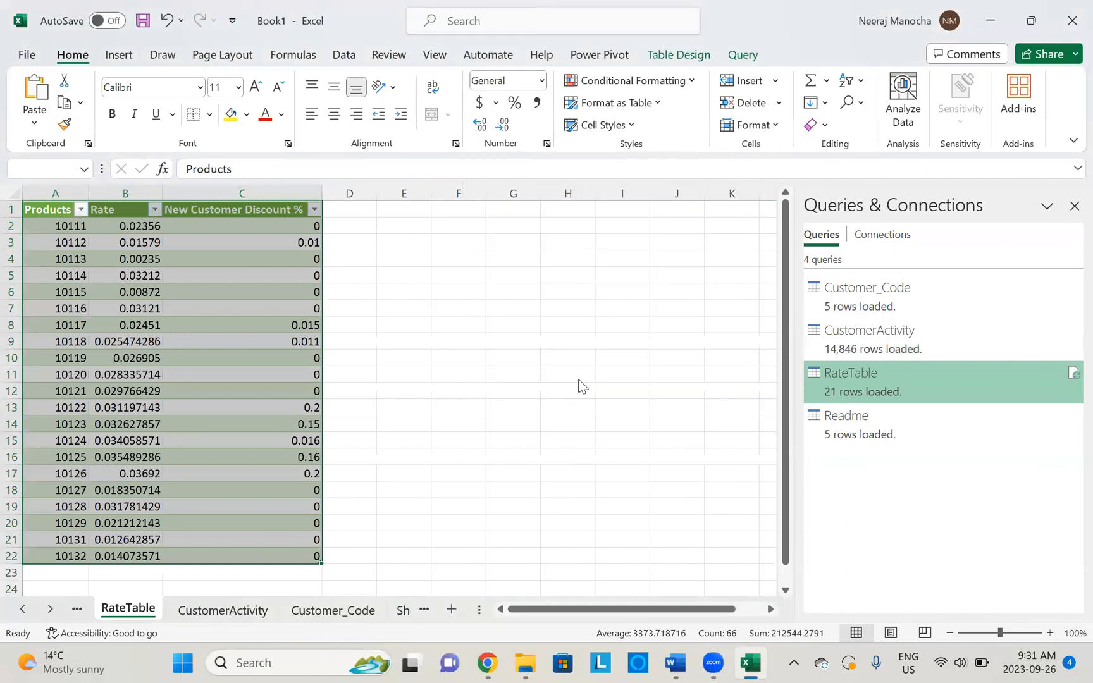
{"action": "left_click", "coordinate": [520, 381]}
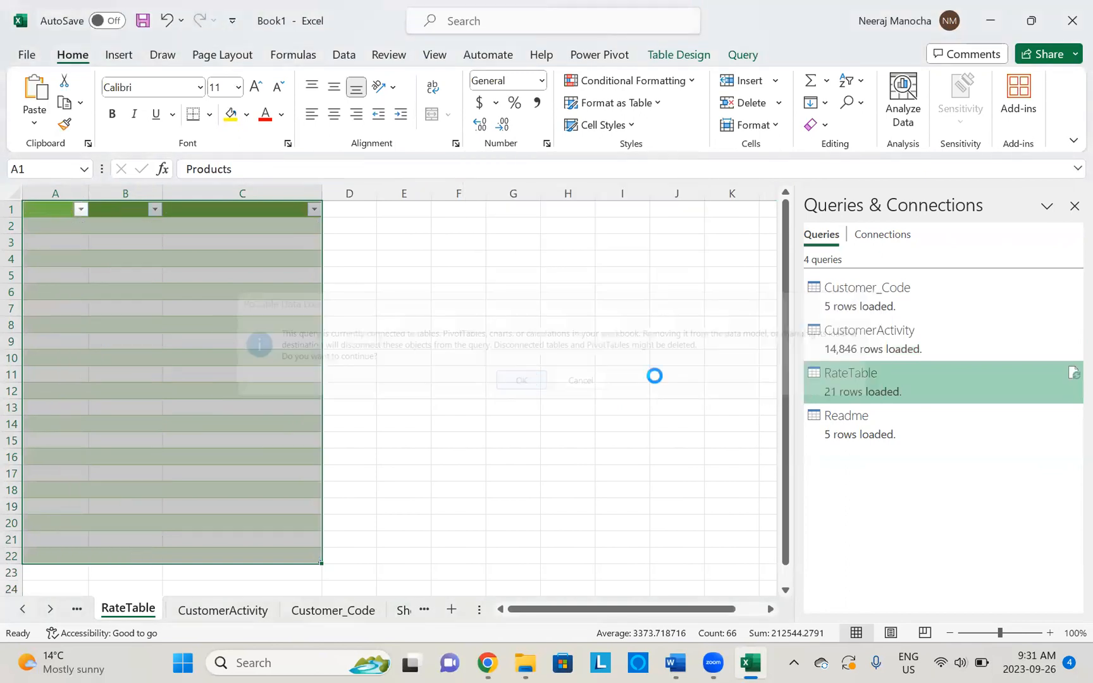
Set the Readme query to load as a connection only and add it to the Data Model, accepting the possible data loss
{"action": "left_click", "coordinate": [859, 433]}
{"action": "right_click", "coordinate": [859, 433]}
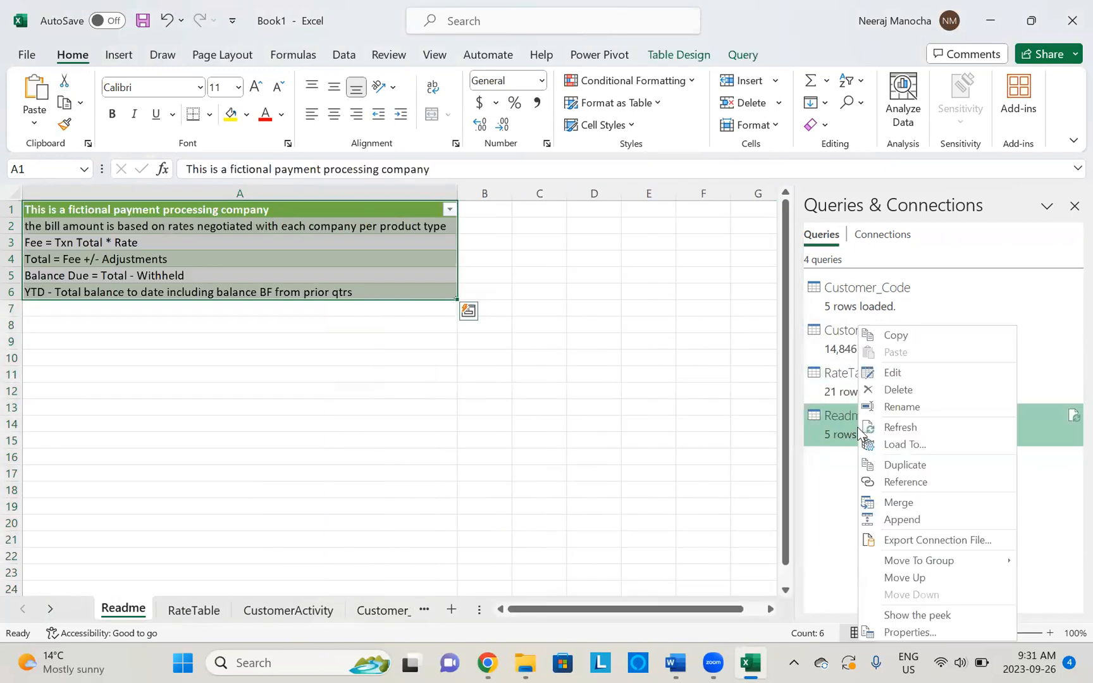
{"action": "left_click", "coordinate": [919, 447]}
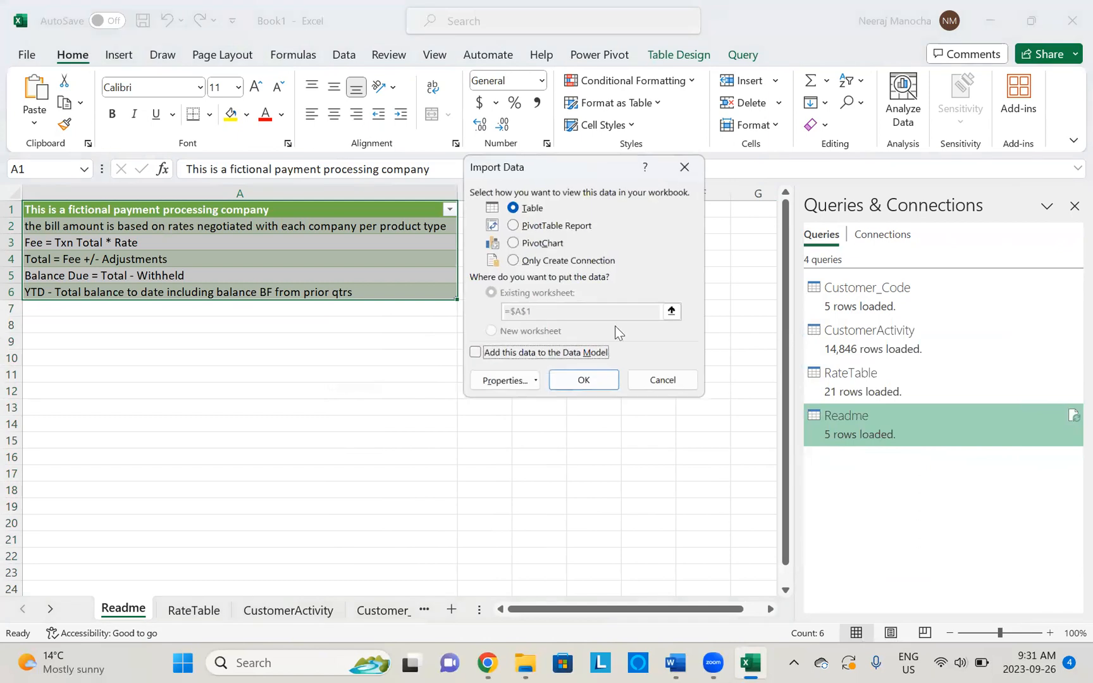
{"action": "left_click", "coordinate": [523, 260]}
{"action": "left_click", "coordinate": [474, 352]}
{"action": "left_click", "coordinate": [582, 382]}
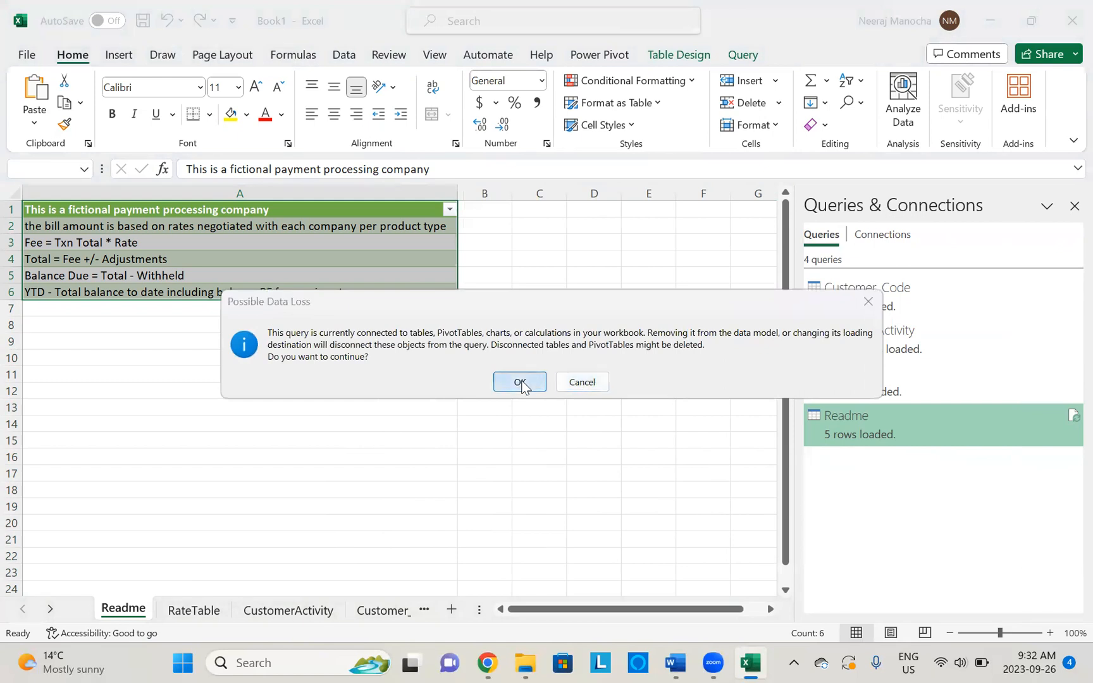
{"action": "left_click", "coordinate": [520, 382]}
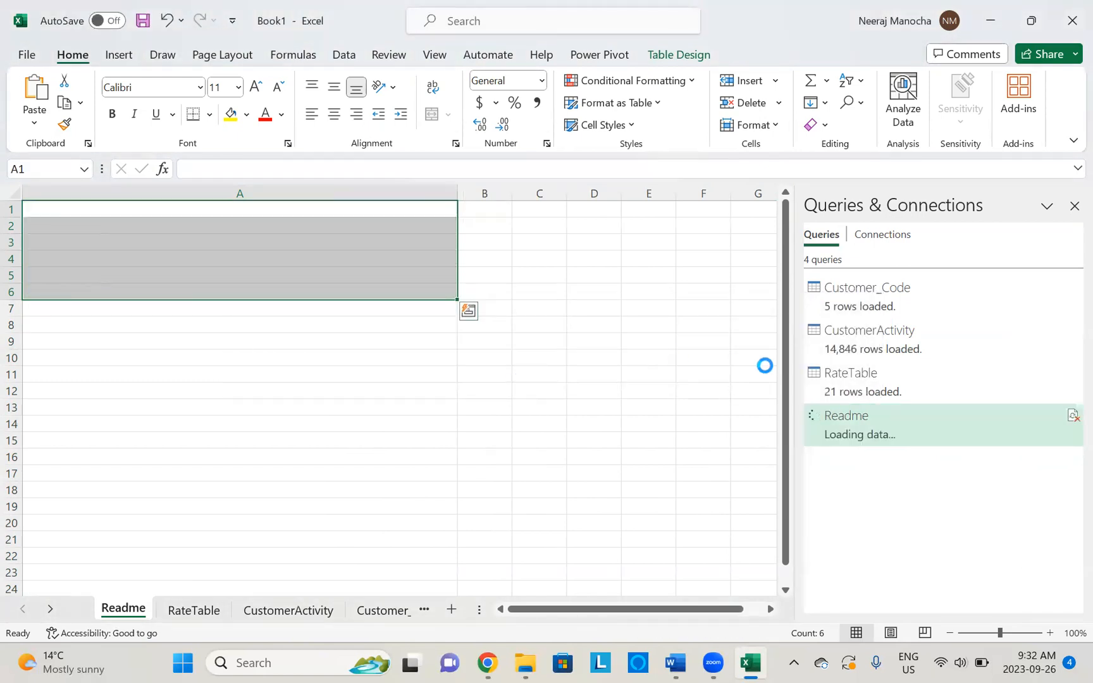
Open the Customer_Code query in the Power Query Editor and check the case study instructions in the browser
{"action": "double_click", "coordinate": [865, 301]}
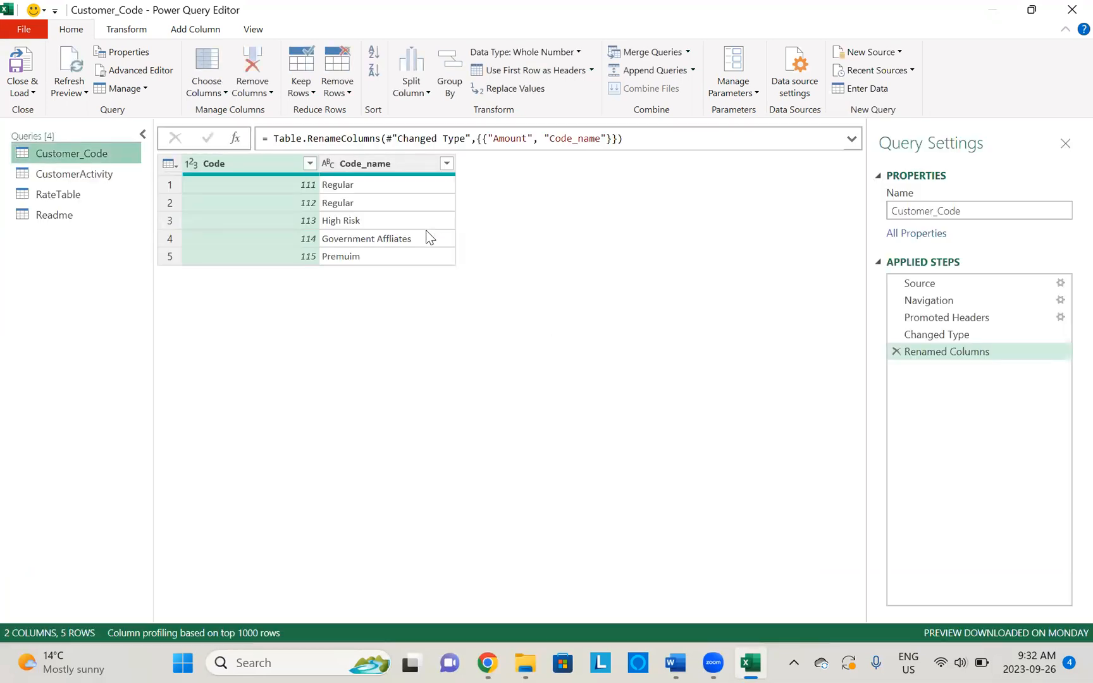
{"action": "key", "text": "alt+Tab"}
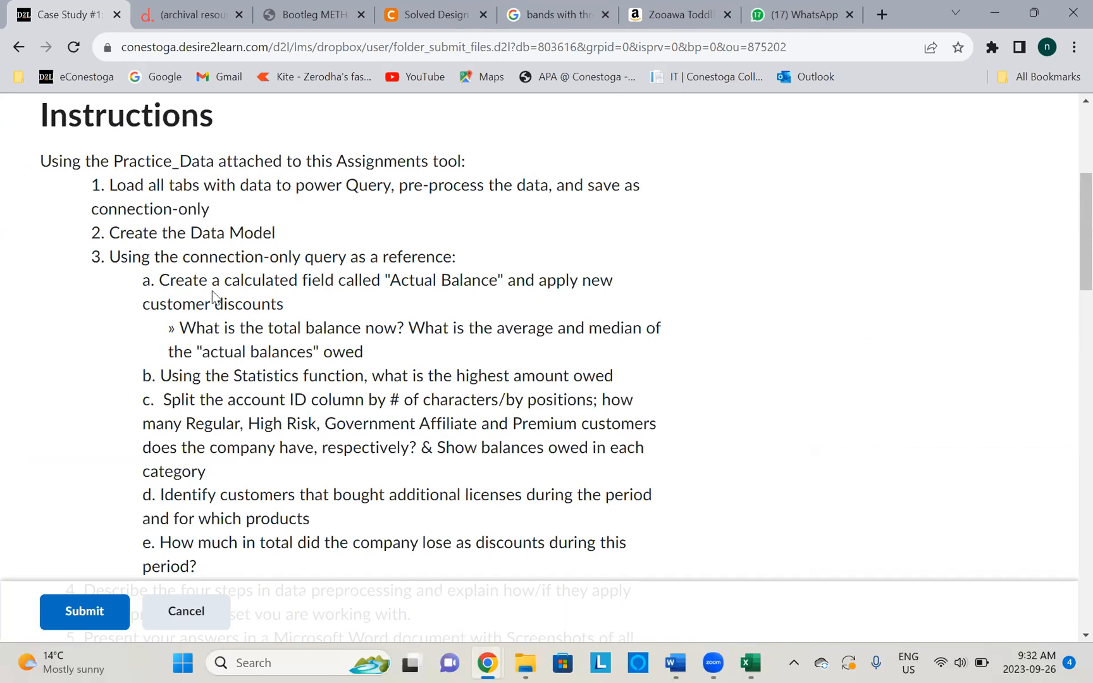
{"action": "key", "text": "alt+Tab"}
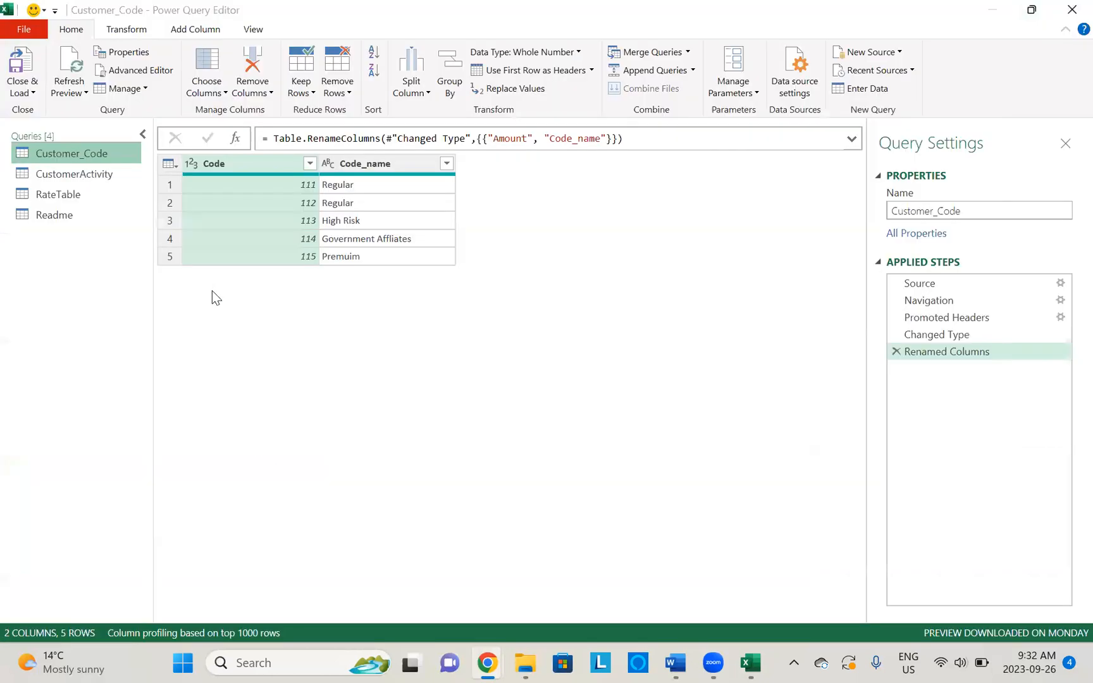
Add a column to the RateTable query that multiplies Rate by the values of New Customer Discount %
{"action": "left_click", "coordinate": [52, 191]}
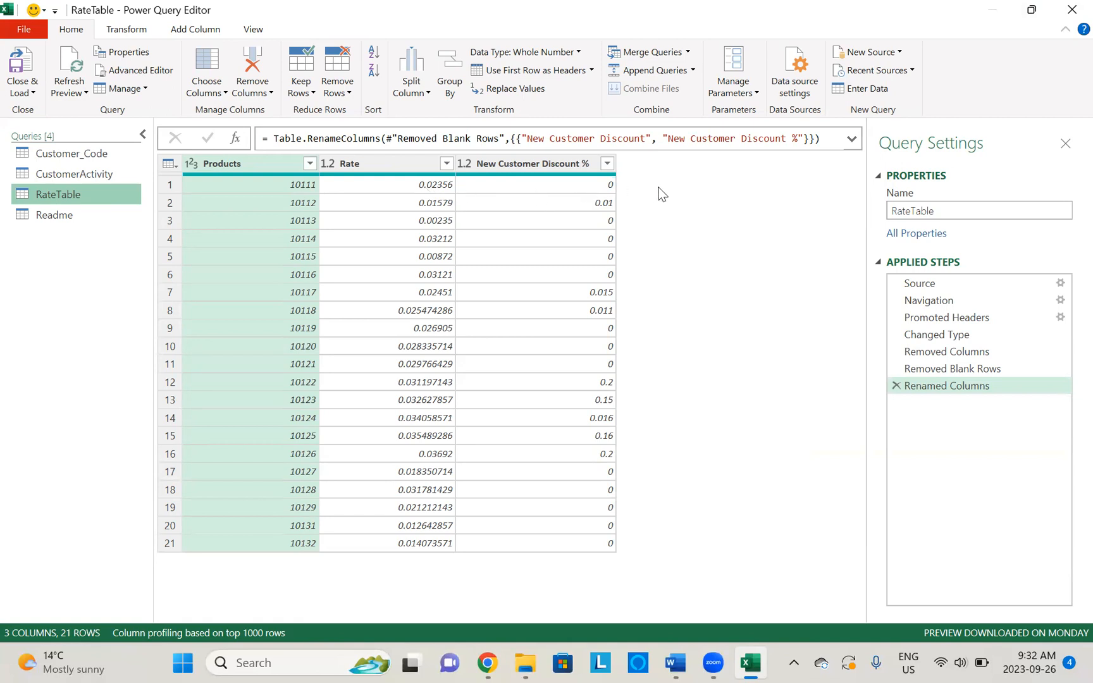
{"action": "left_click", "coordinate": [415, 163]}
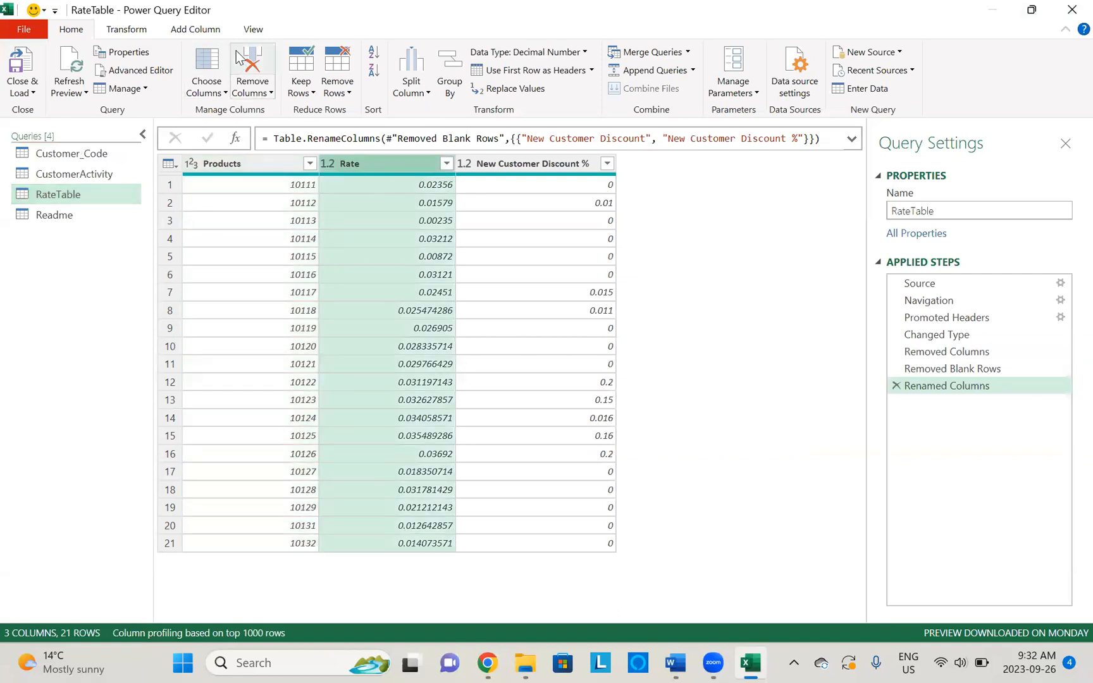
{"action": "left_click", "coordinate": [195, 29]}
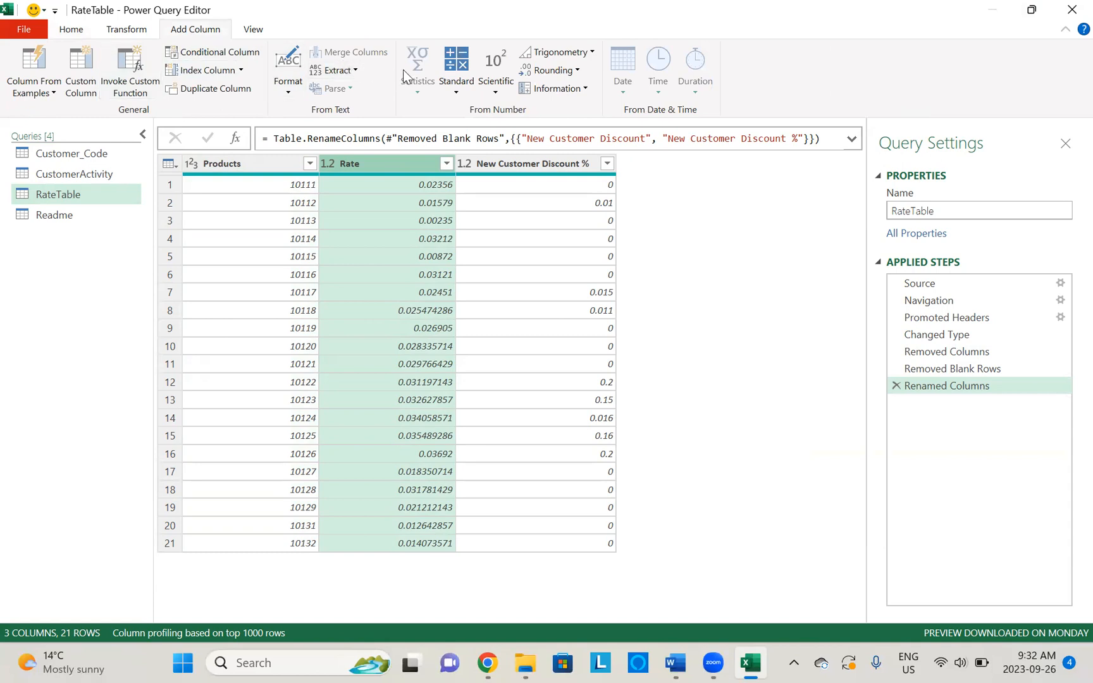
{"action": "left_click", "coordinate": [458, 85]}
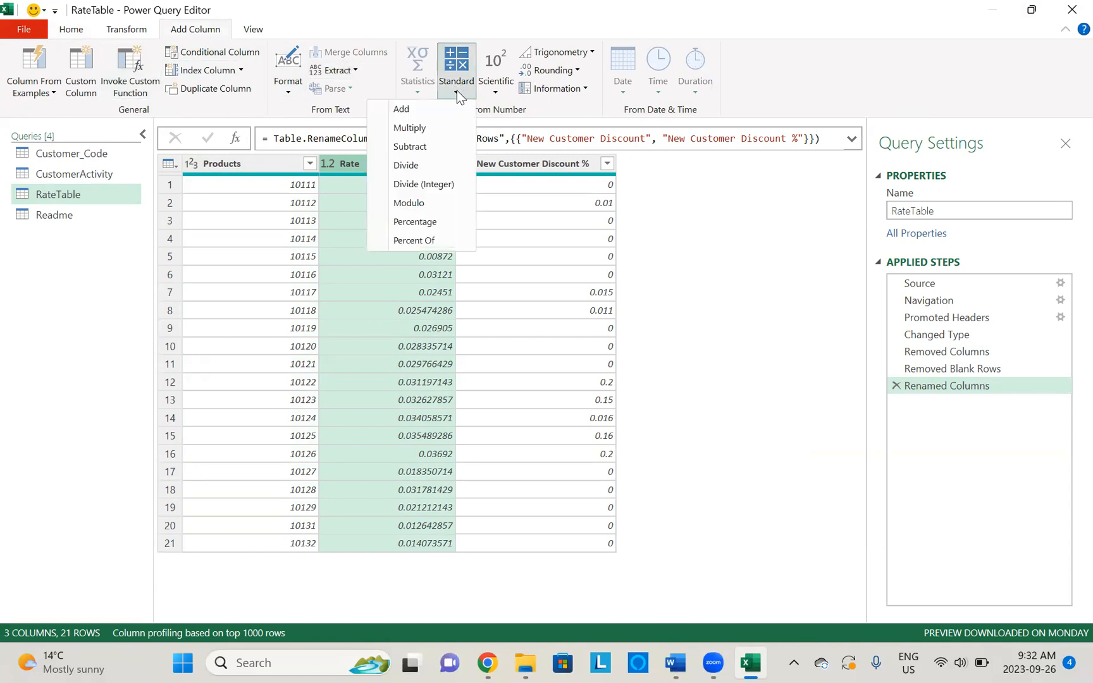
{"action": "left_click", "coordinate": [422, 129]}
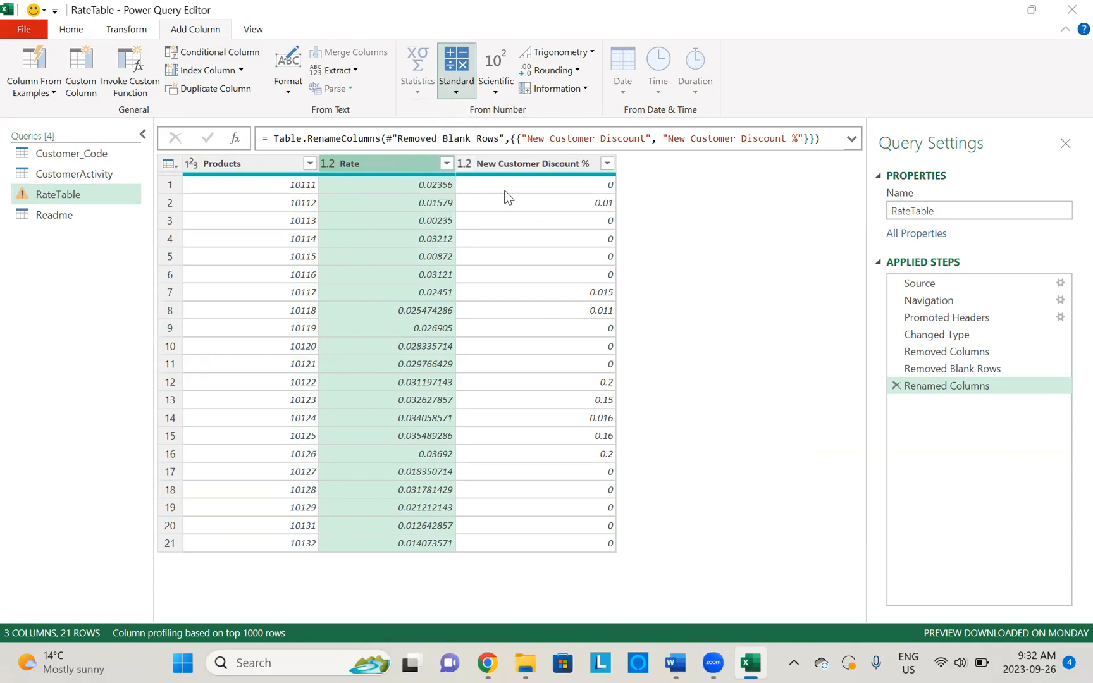
{"action": "left_click", "coordinate": [291, 335]}
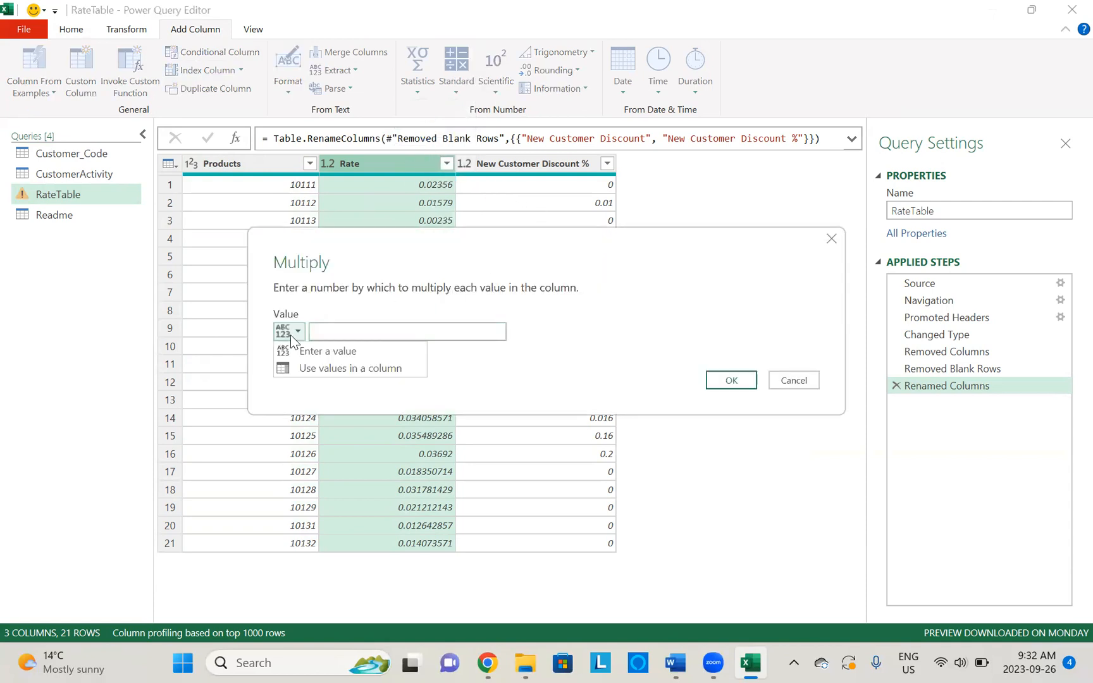
{"action": "left_click", "coordinate": [324, 370]}
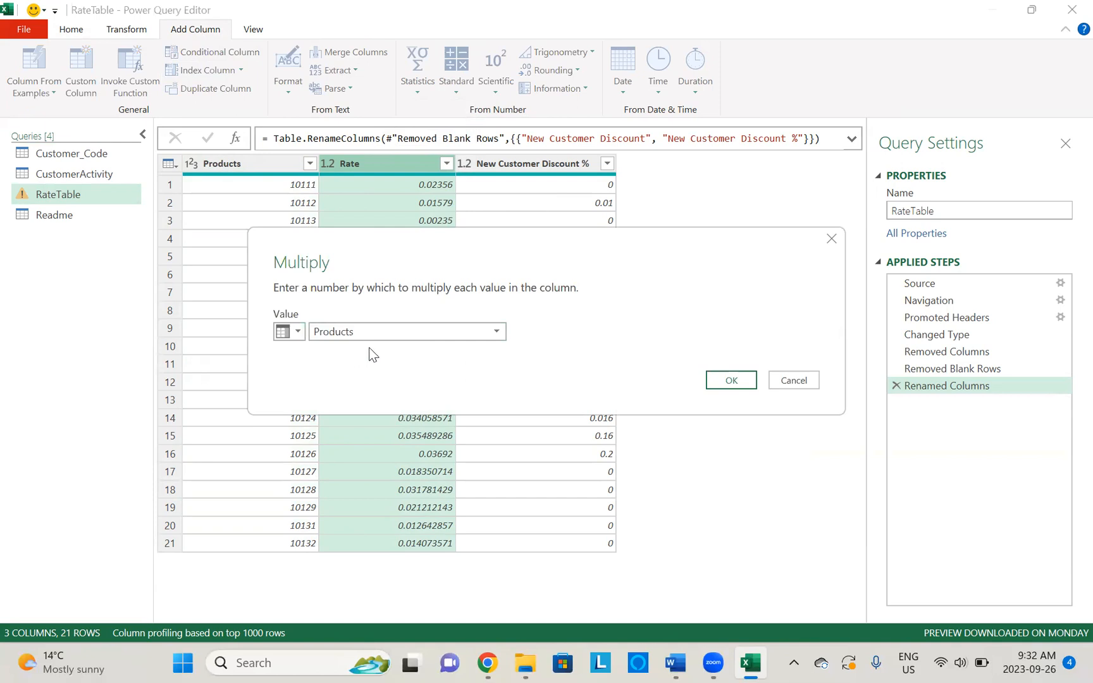
{"action": "left_click", "coordinate": [401, 332]}
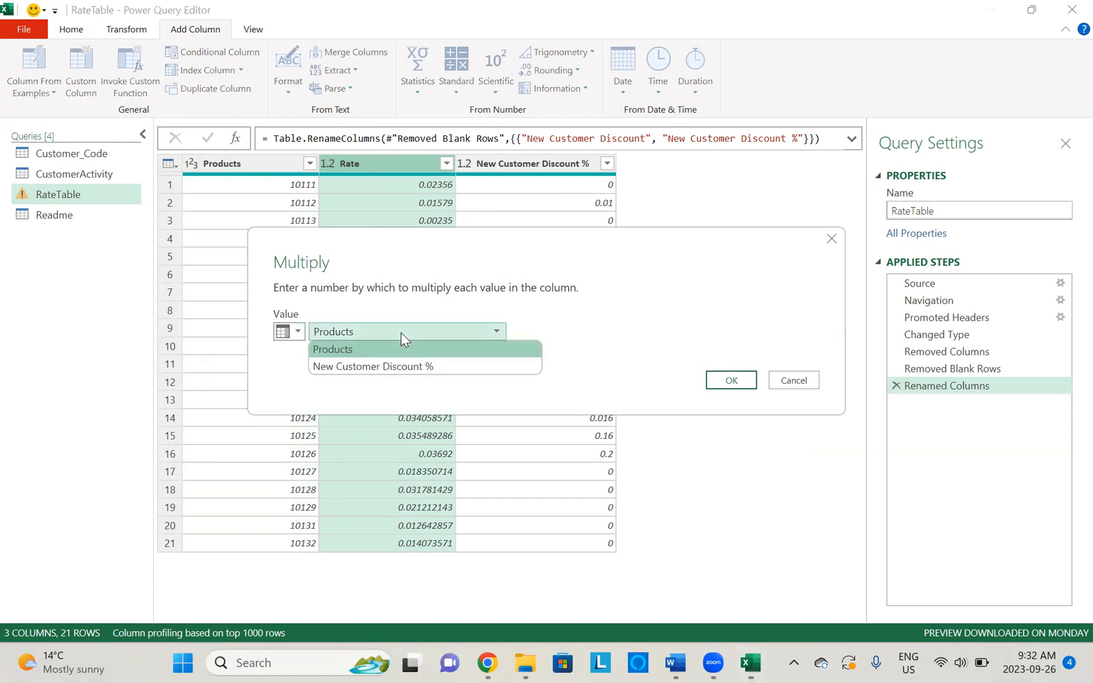
{"action": "left_click", "coordinate": [405, 367]}
{"action": "left_click", "coordinate": [732, 381]}
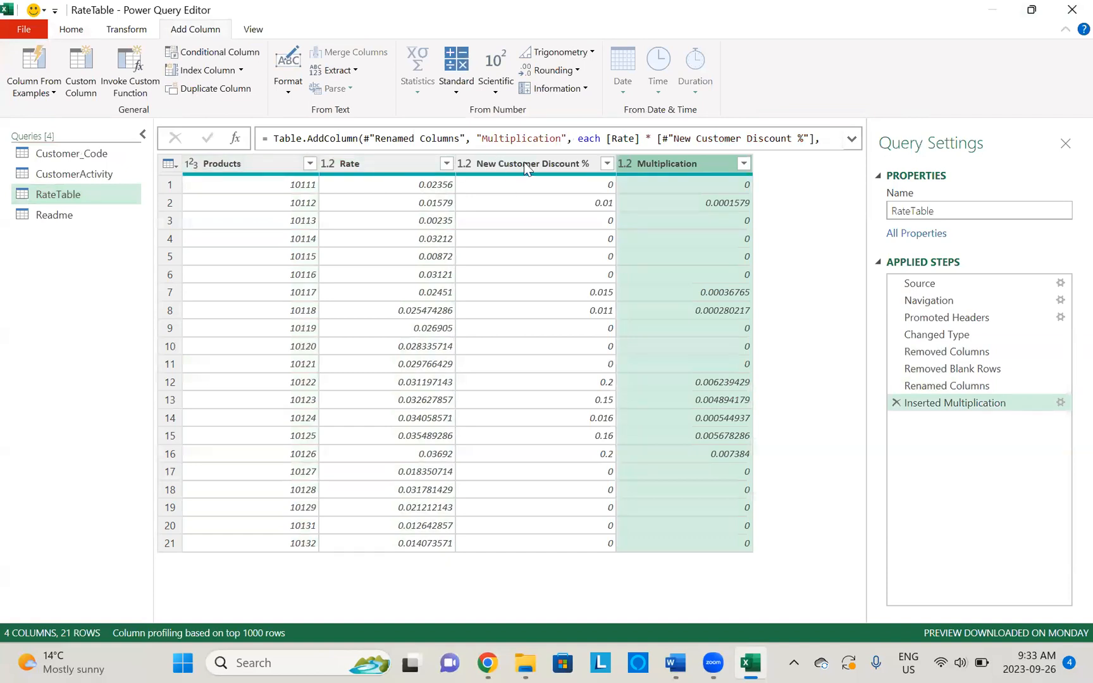
Rename the new multiplication column of RateTable as New_customerdisvalue
{"action": "double_click", "coordinate": [682, 165]}
{"action": "type", "text": "New"}
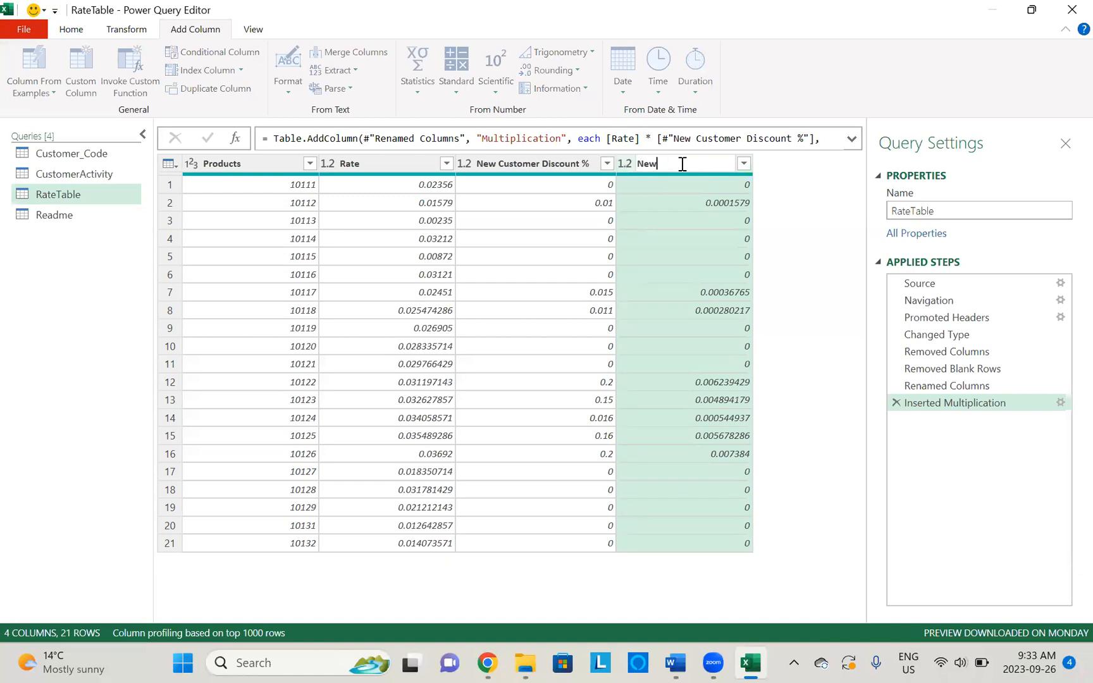
{"action": "type", "text": "_customer_dis"}
{"action": "key", "text": "BackSpace"}
{"action": "key", "text": "BackSpace"}
{"action": "type", "text": "dis"}
{"action": "type", "text": "va"}
{"action": "type", "text": "va"}
{"action": "type", "text": "lue"}
{"action": "key", "text": "Return"}
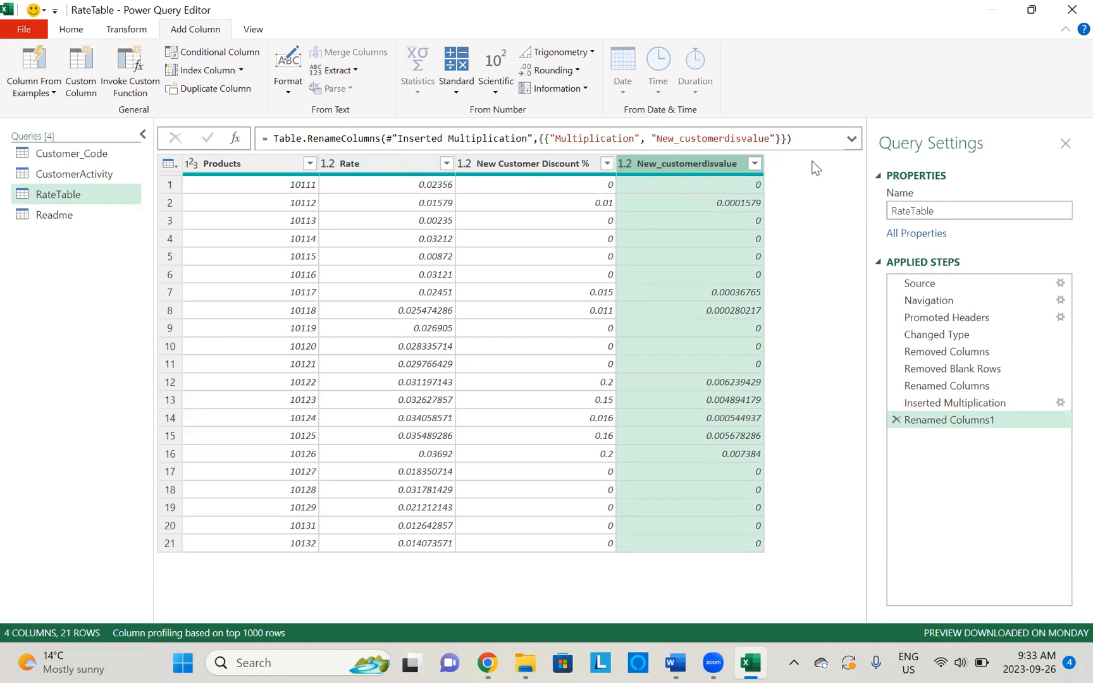
Add a column to RateTable that subtracts the New_customerdisvalue column from Rate
{"action": "left_click", "coordinate": [359, 163]}
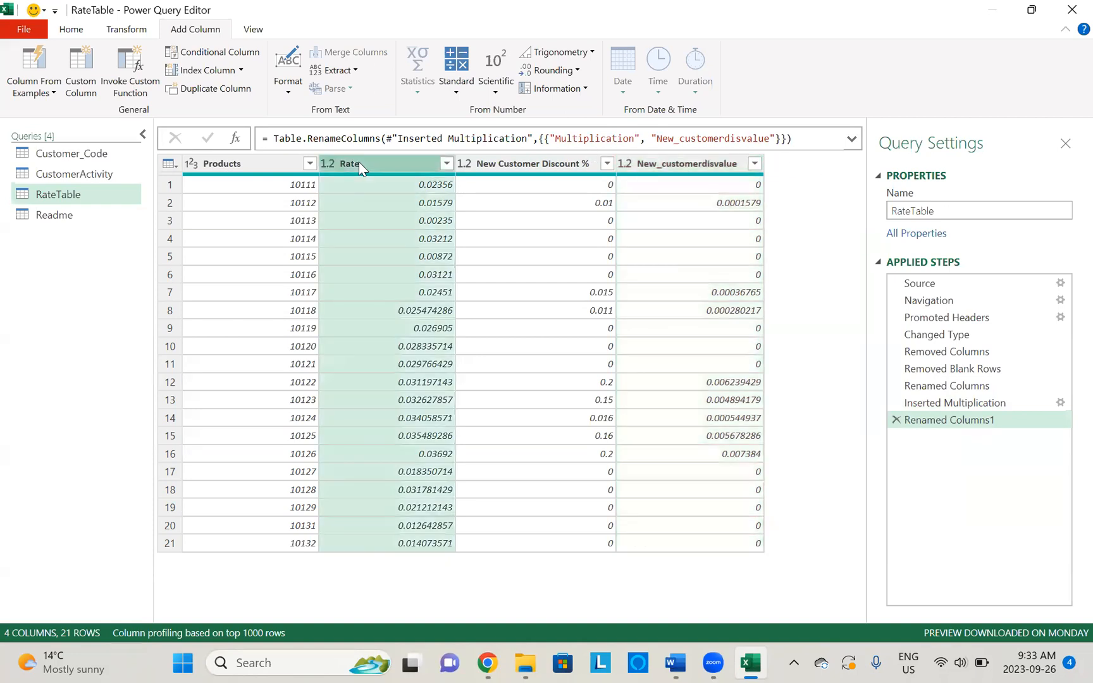
{"action": "left_click", "coordinate": [456, 79]}
{"action": "left_click", "coordinate": [420, 145]}
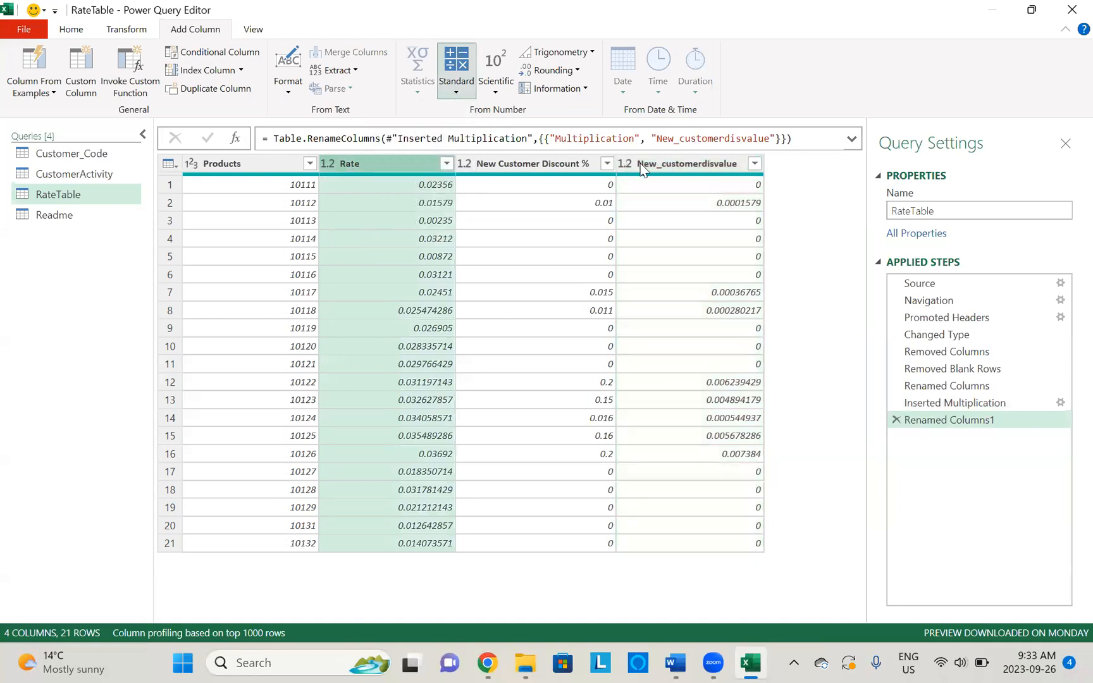
{"action": "left_click", "coordinate": [282, 332]}
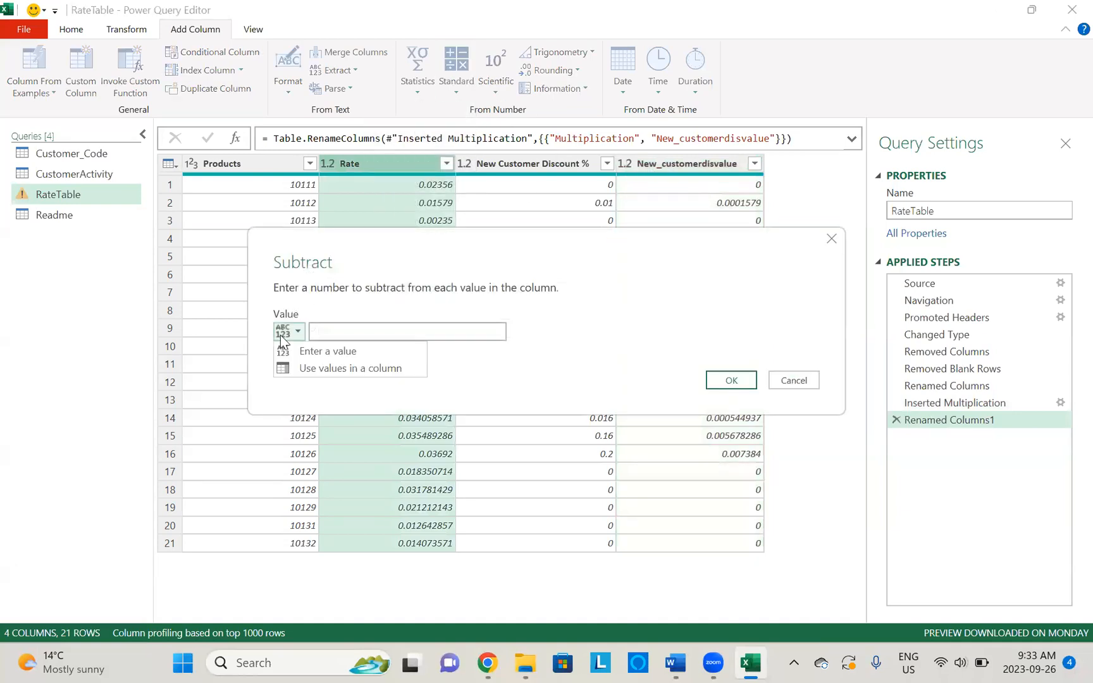
{"action": "left_click", "coordinate": [320, 369]}
{"action": "left_click", "coordinate": [426, 332]}
{"action": "left_click", "coordinate": [405, 382]}
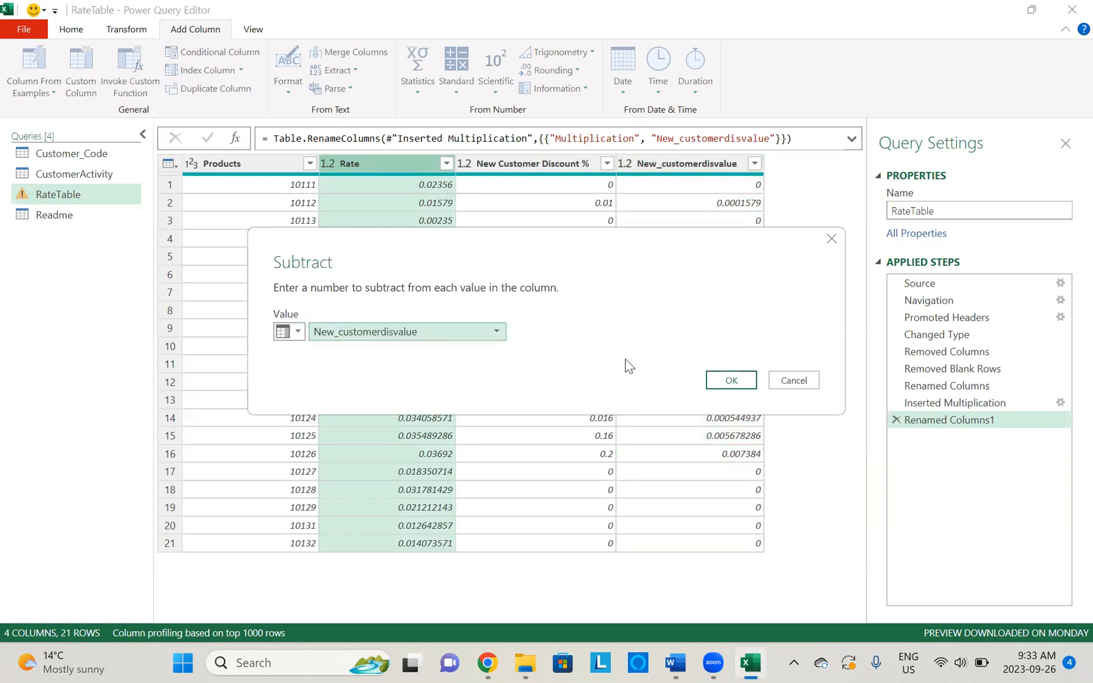
{"action": "left_click", "coordinate": [725, 380]}
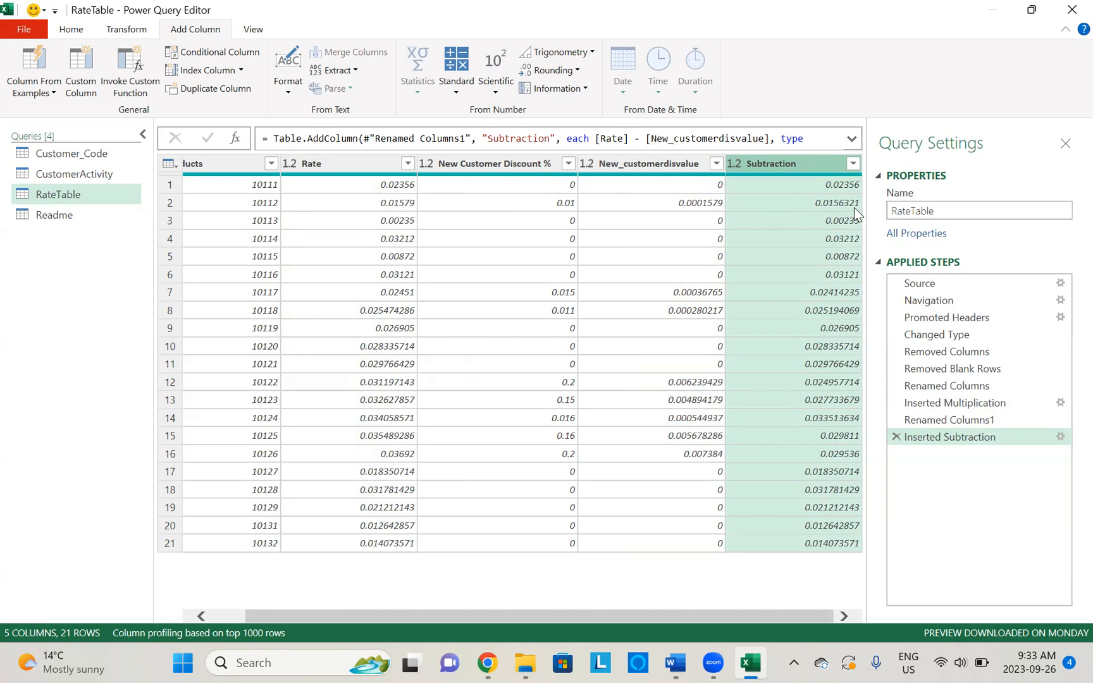
Rename the new subtraction column of RateTable as New_customer_rate
{"action": "double_click", "coordinate": [783, 162]}
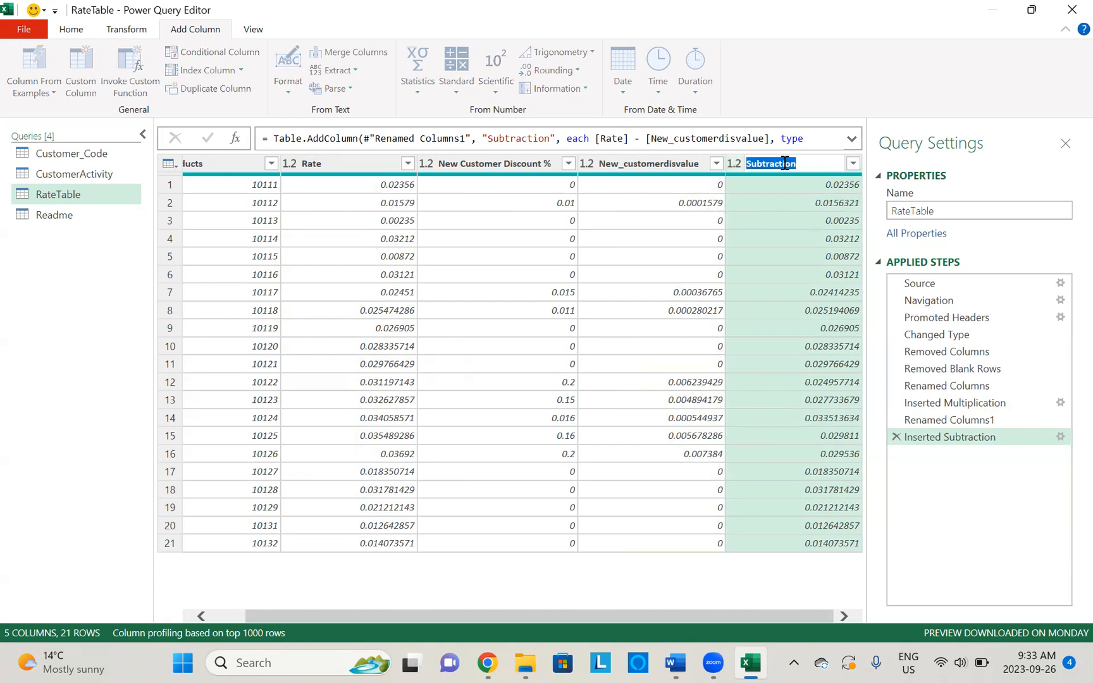
{"action": "type", "text": "New_customer_rate"}
{"action": "key", "text": "Return"}
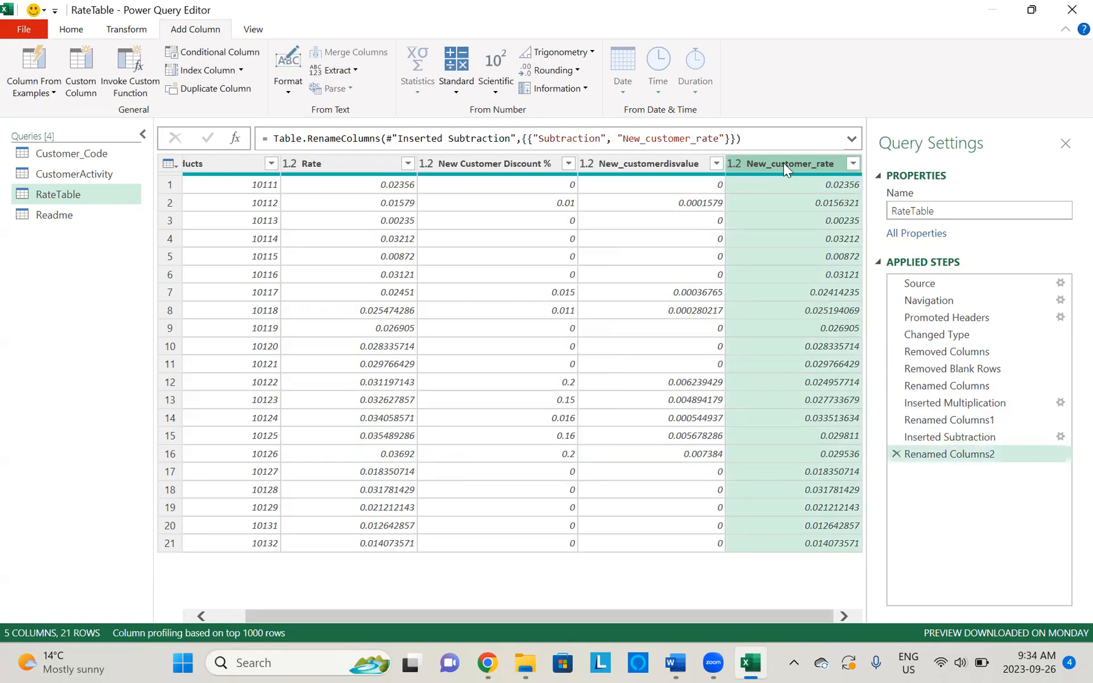
{"action": "left_click", "coordinate": [711, 662]}
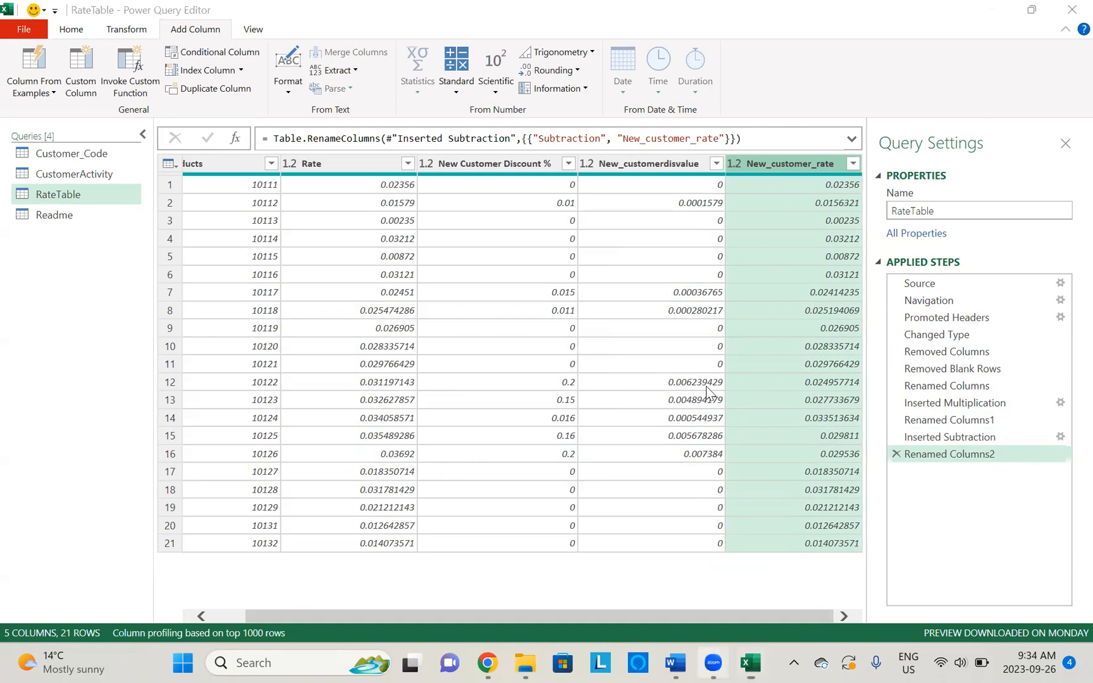
{"action": "left_click", "coordinate": [855, 41]}
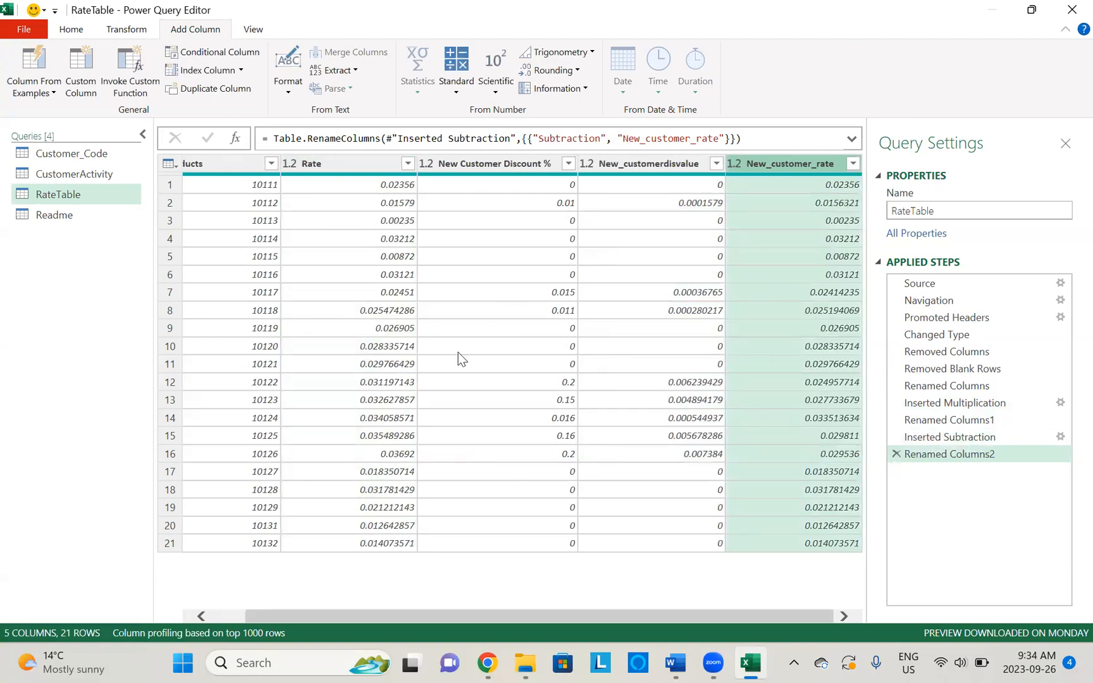
Create a reference query from CustomerActivity and rename it 3A
{"action": "left_click", "coordinate": [92, 177]}
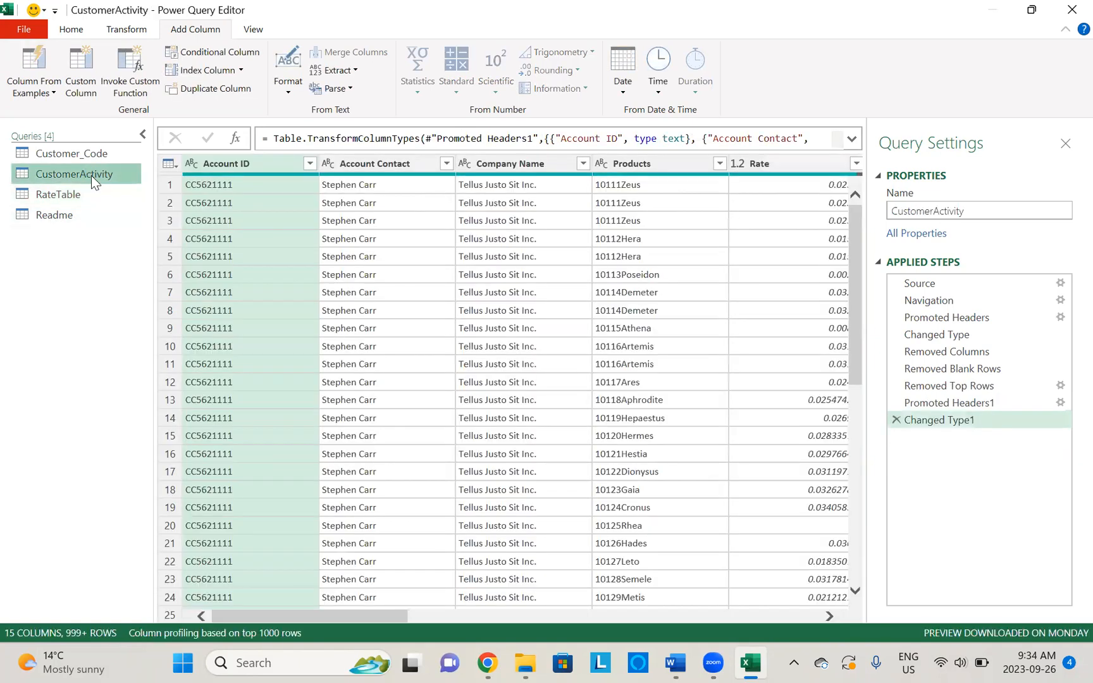
{"action": "right_click", "coordinate": [91, 175]}
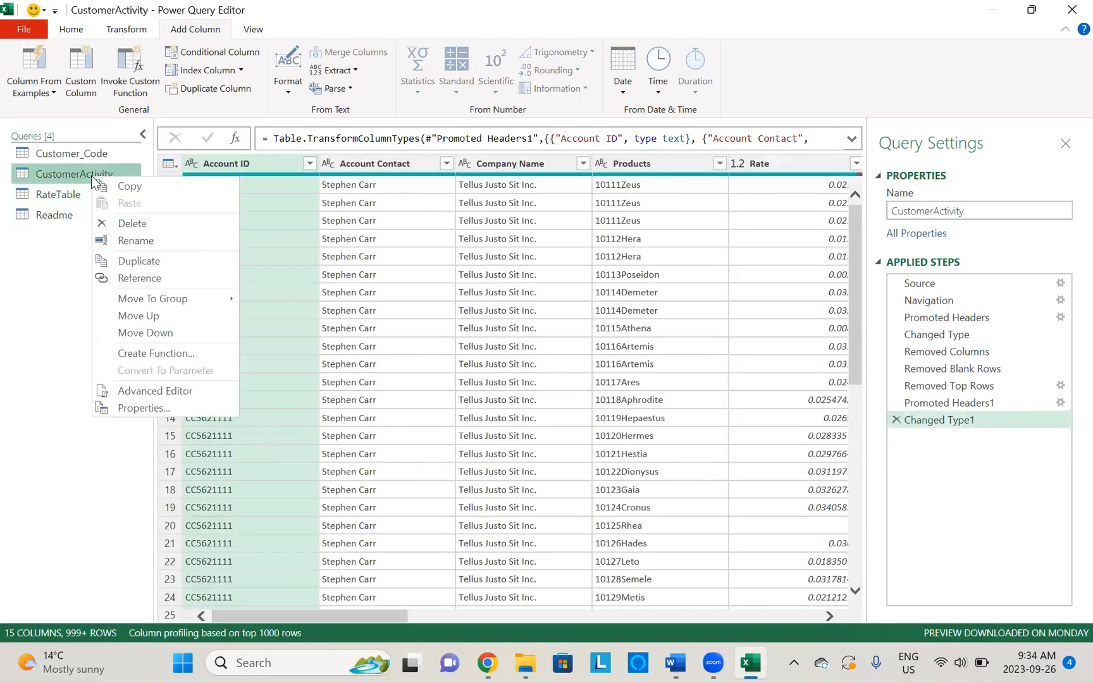
{"action": "left_click", "coordinate": [142, 279]}
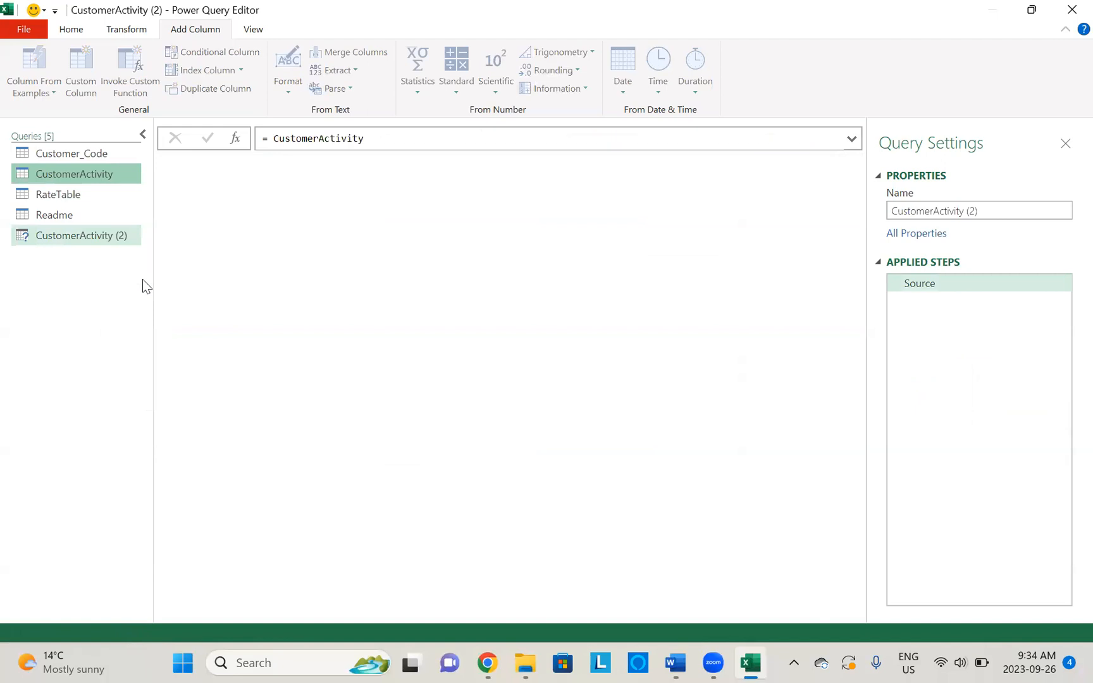
{"action": "double_click", "coordinate": [66, 233]}
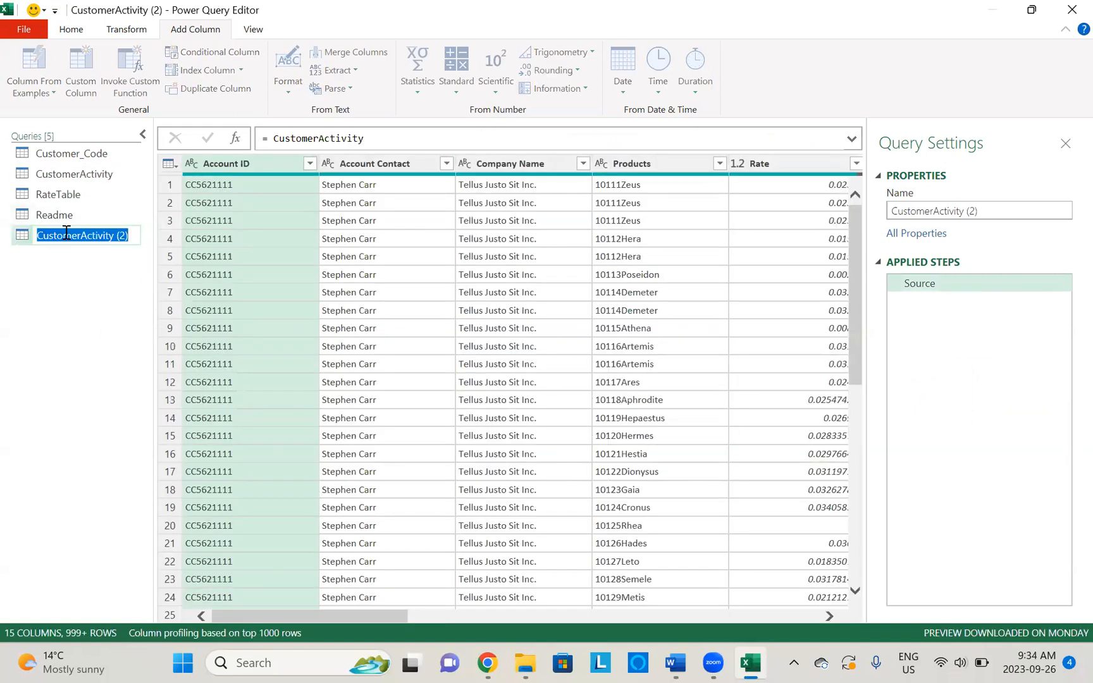
{"action": "type", "text": "#"}
{"action": "key", "text": "BackSpace"}
{"action": "type", "text": "3A"}
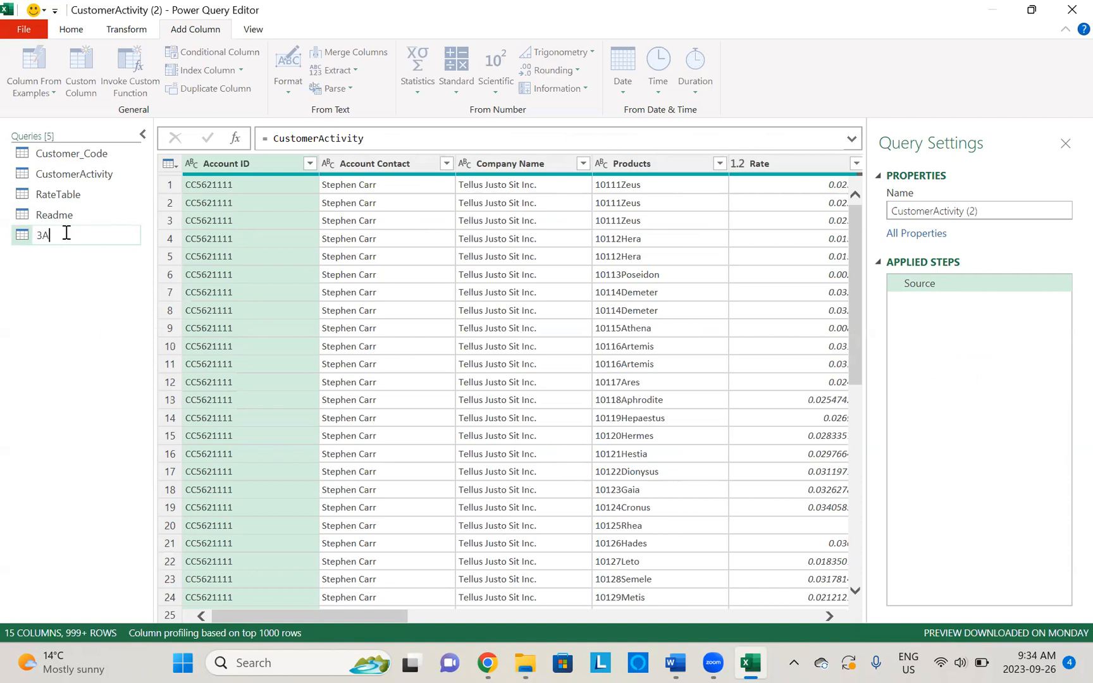
{"action": "key", "text": "Return"}
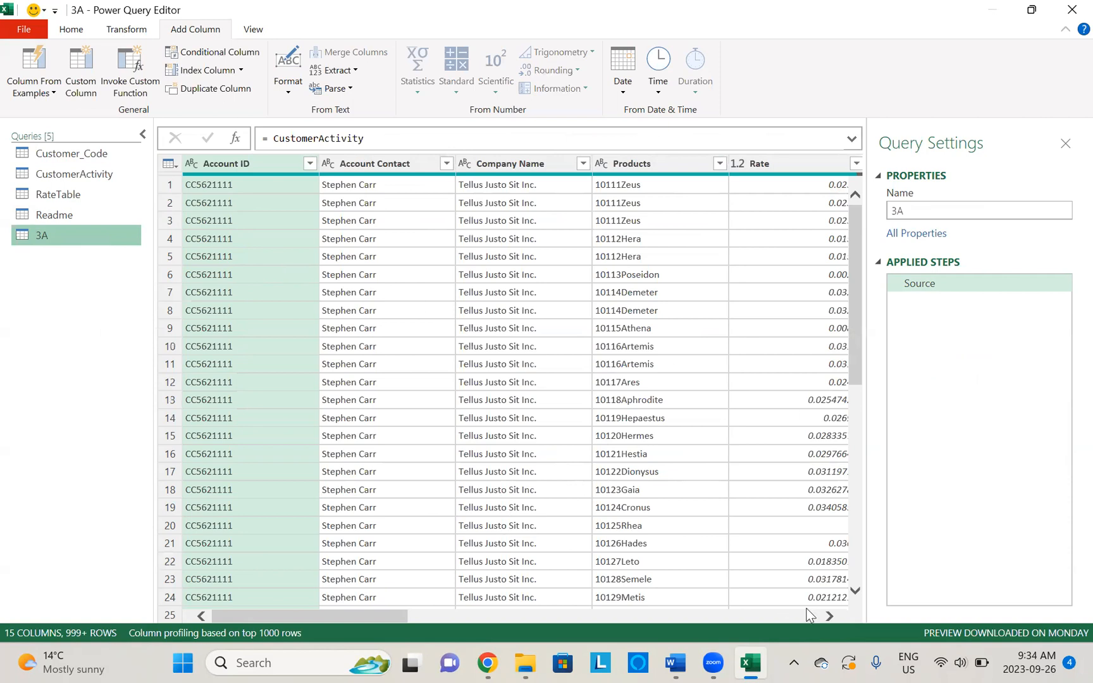
Look through all columns of the 3A query and compare them with the columns of RateTable
{"action": "left_click", "coordinate": [829, 616]}
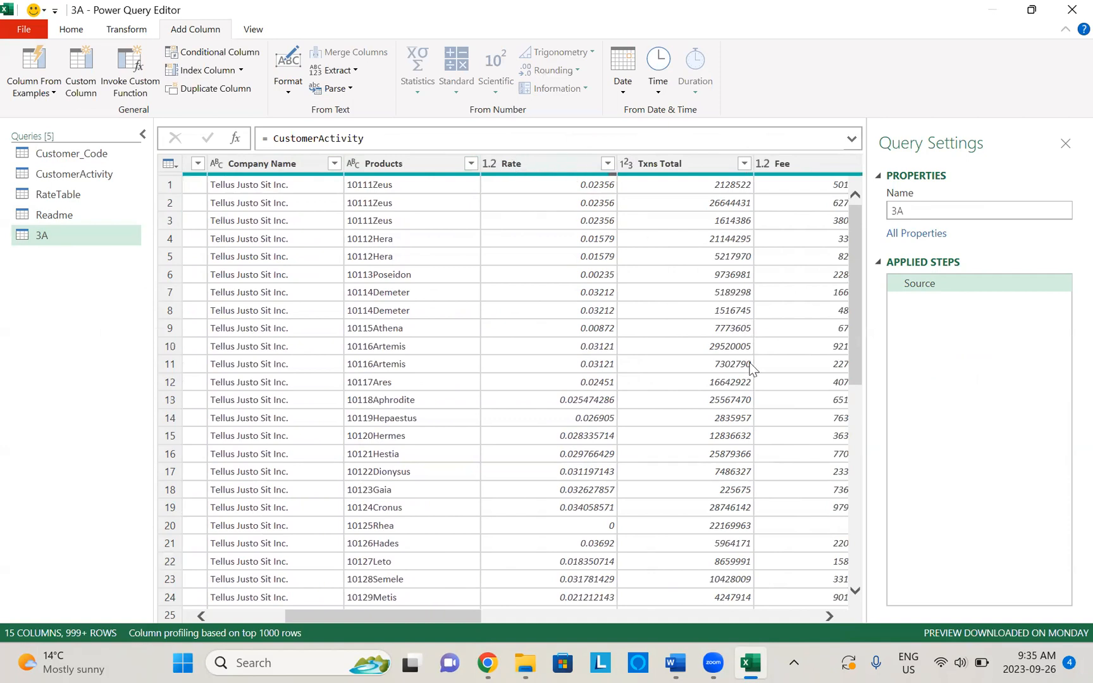
{"action": "left_click", "coordinate": [828, 616]}
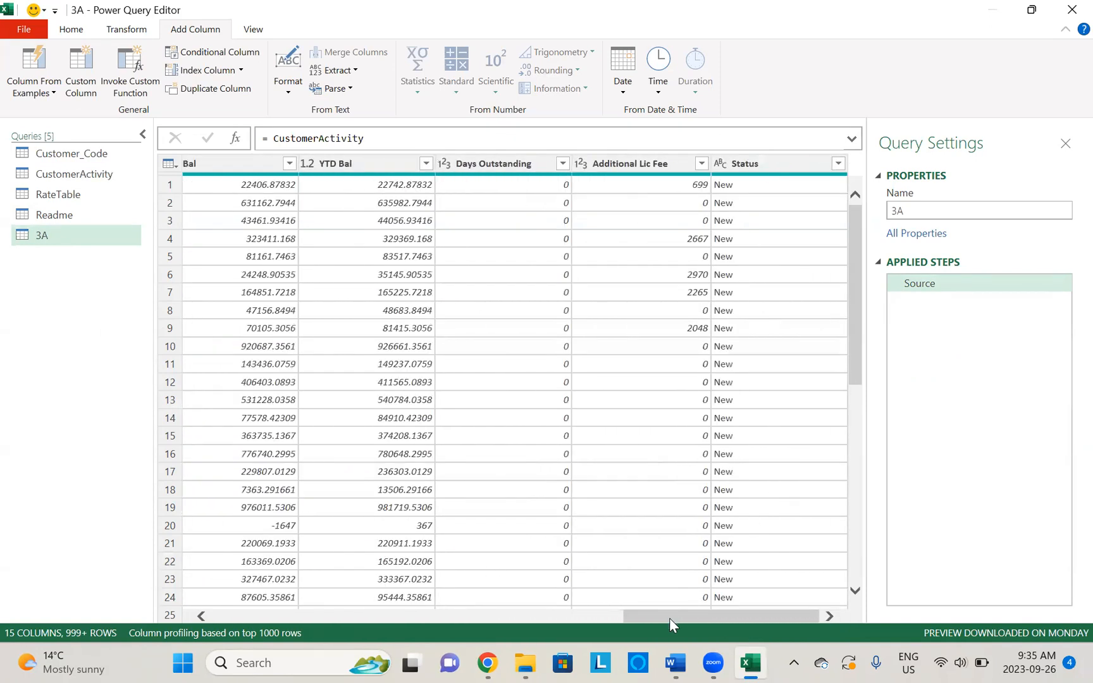
{"action": "left_click_drag", "start_coordinate": [669, 618], "coordinate": [188, 572]}
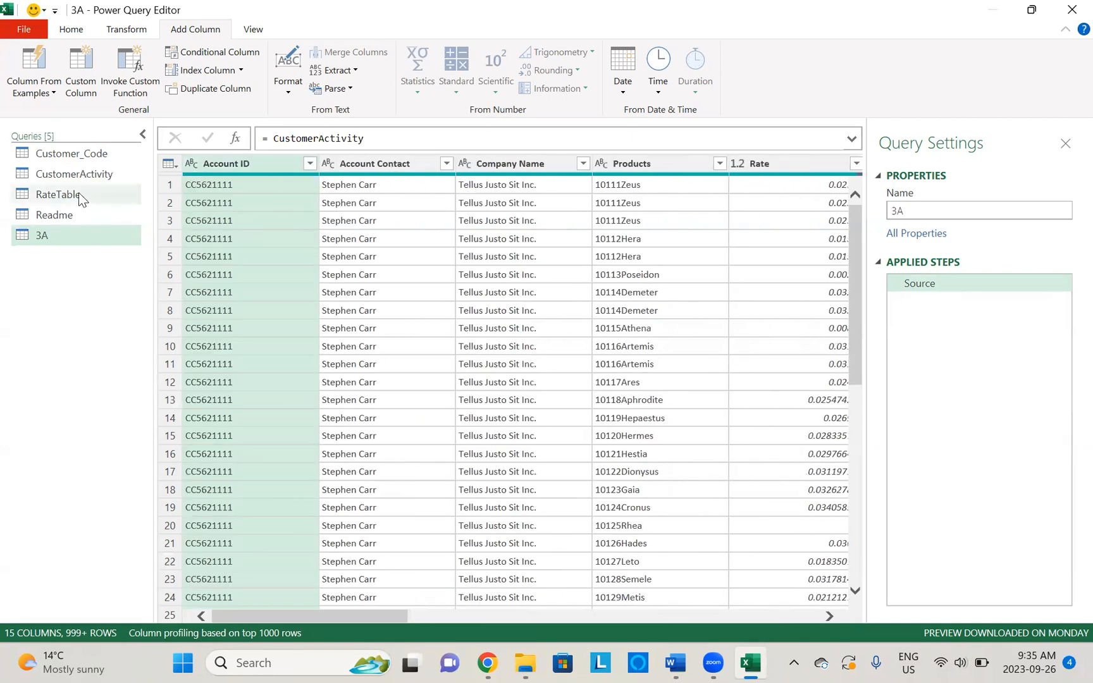
{"action": "left_click", "coordinate": [80, 196]}
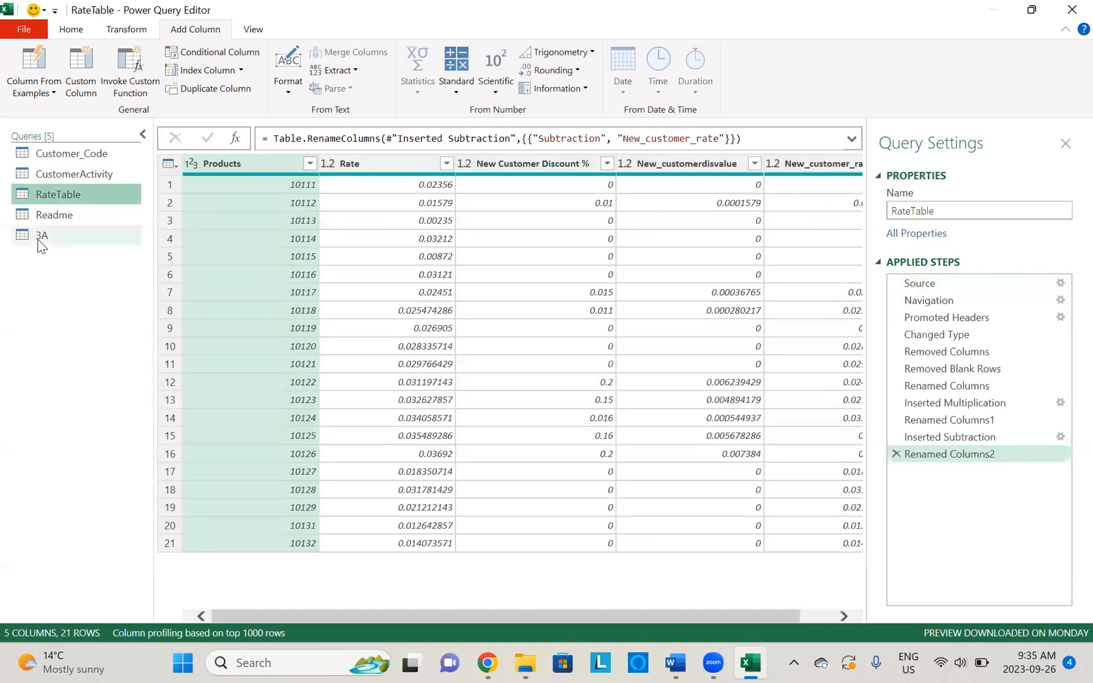
{"action": "left_click", "coordinate": [63, 228]}
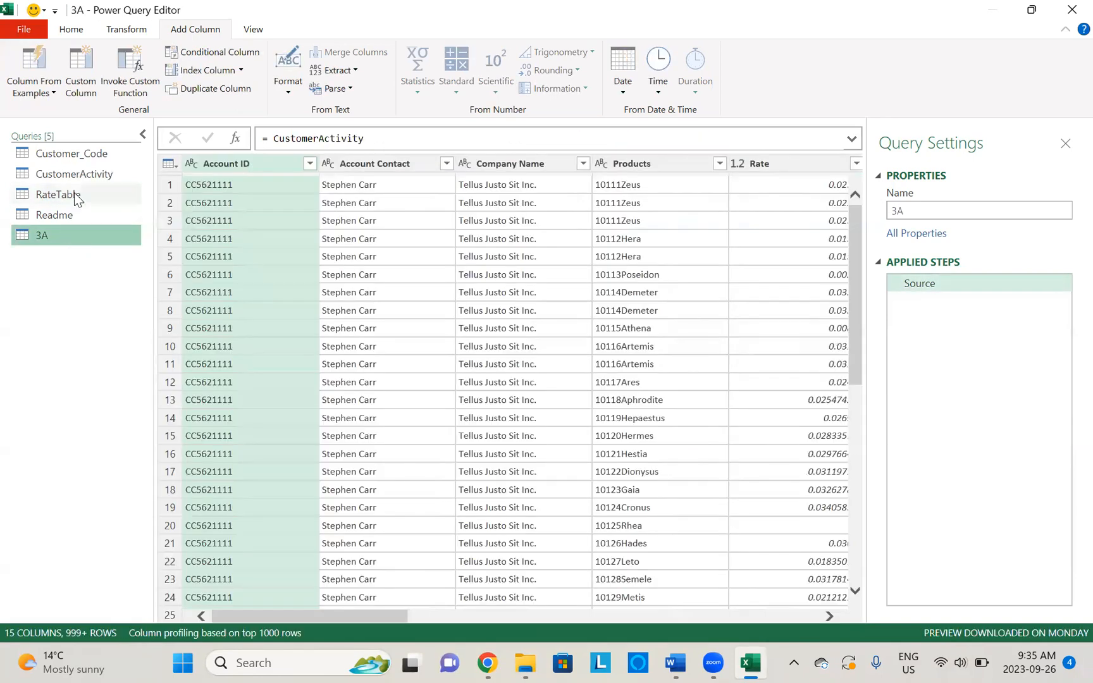
{"action": "left_click", "coordinate": [74, 194]}
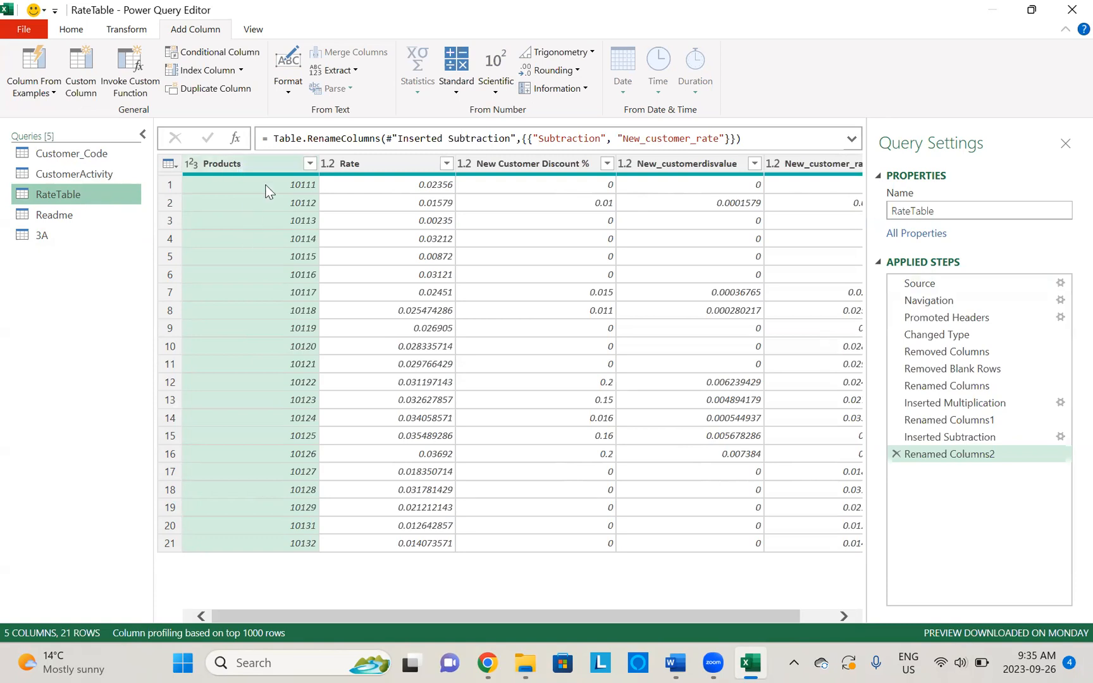
Split the Products column of the 3A query by digit to non-digit
{"action": "left_click", "coordinate": [50, 236]}
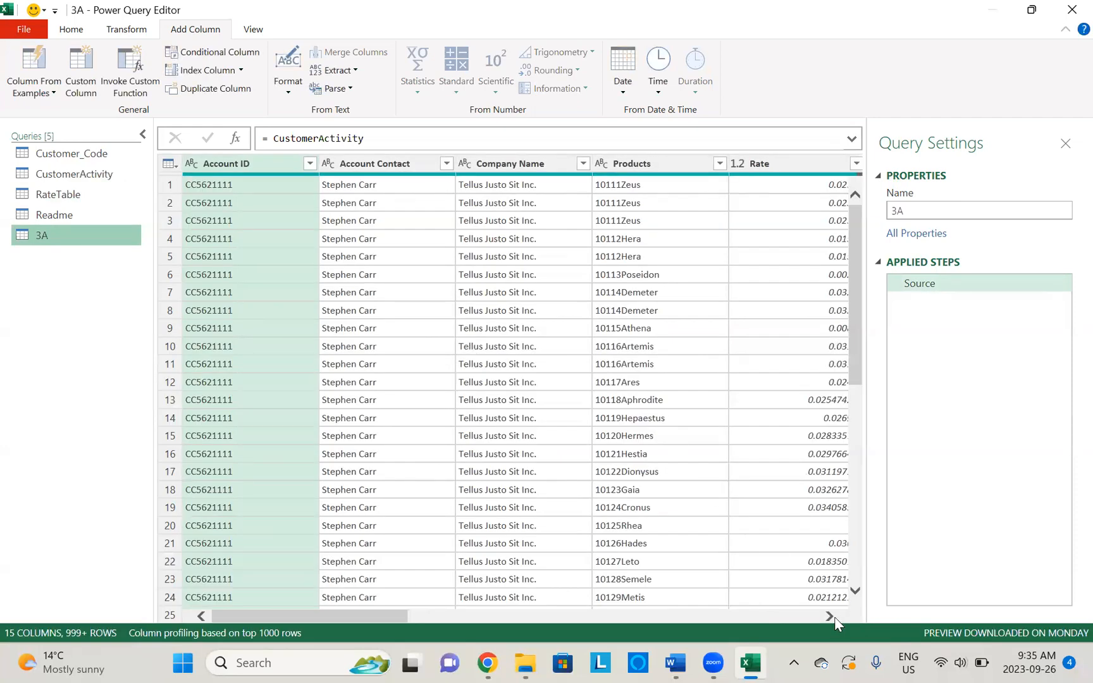
{"action": "left_click", "coordinate": [830, 616]}
{"action": "left_click", "coordinate": [830, 616]}
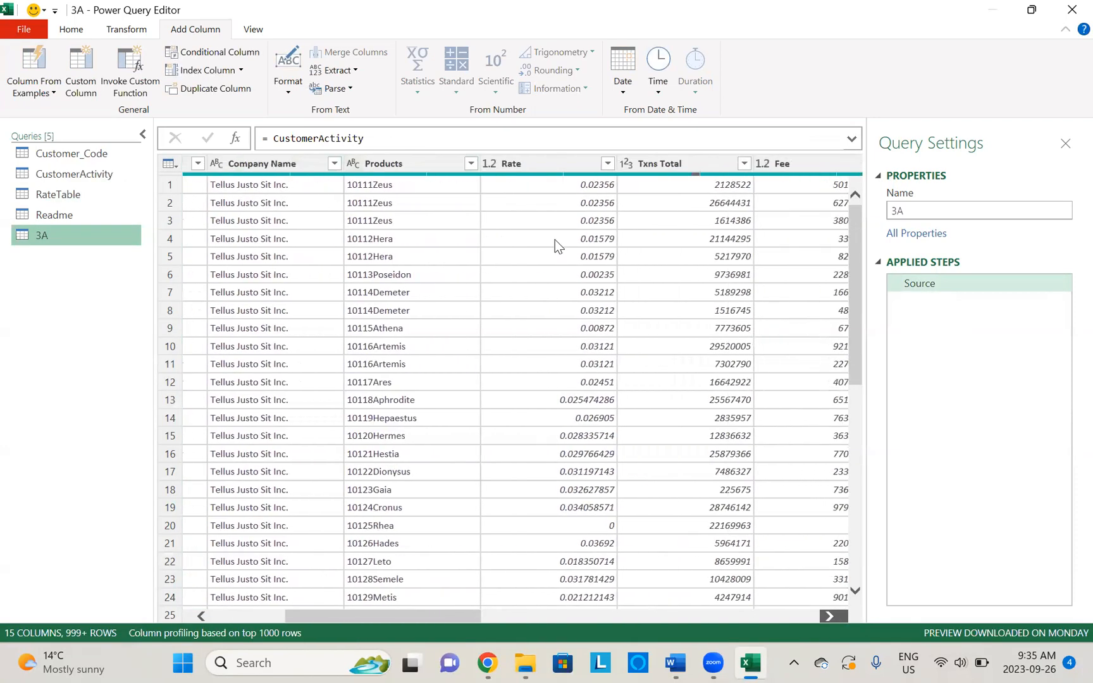
{"action": "left_click", "coordinate": [407, 163]}
{"action": "left_click", "coordinate": [139, 32]}
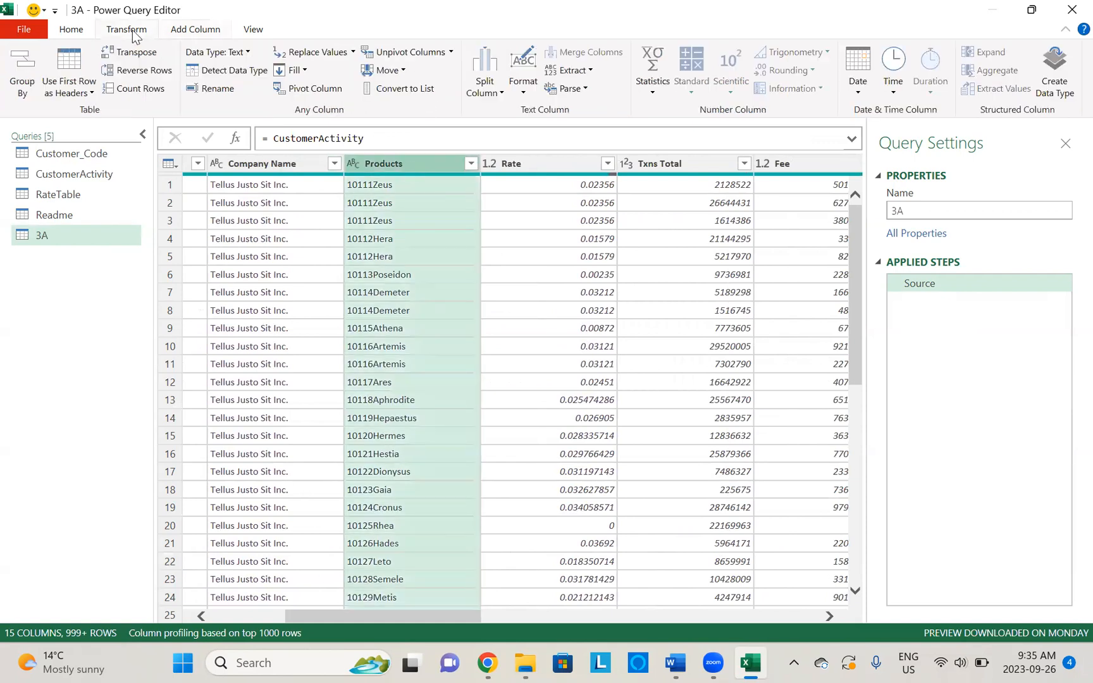
{"action": "left_click", "coordinate": [485, 91]}
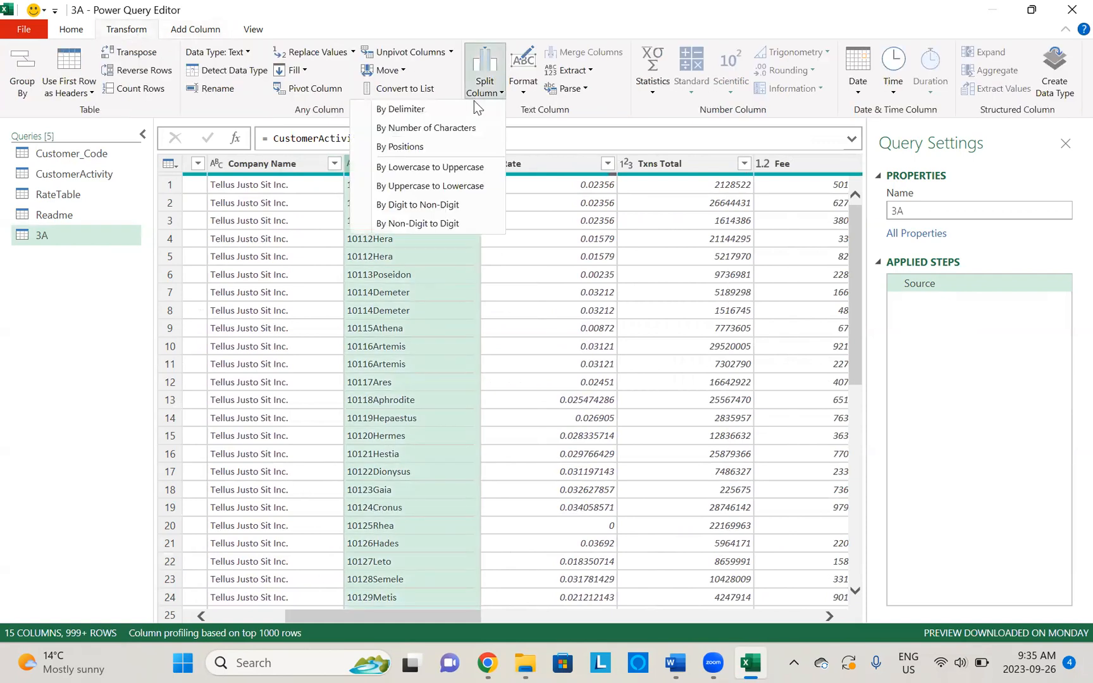
{"action": "left_click", "coordinate": [420, 206]}
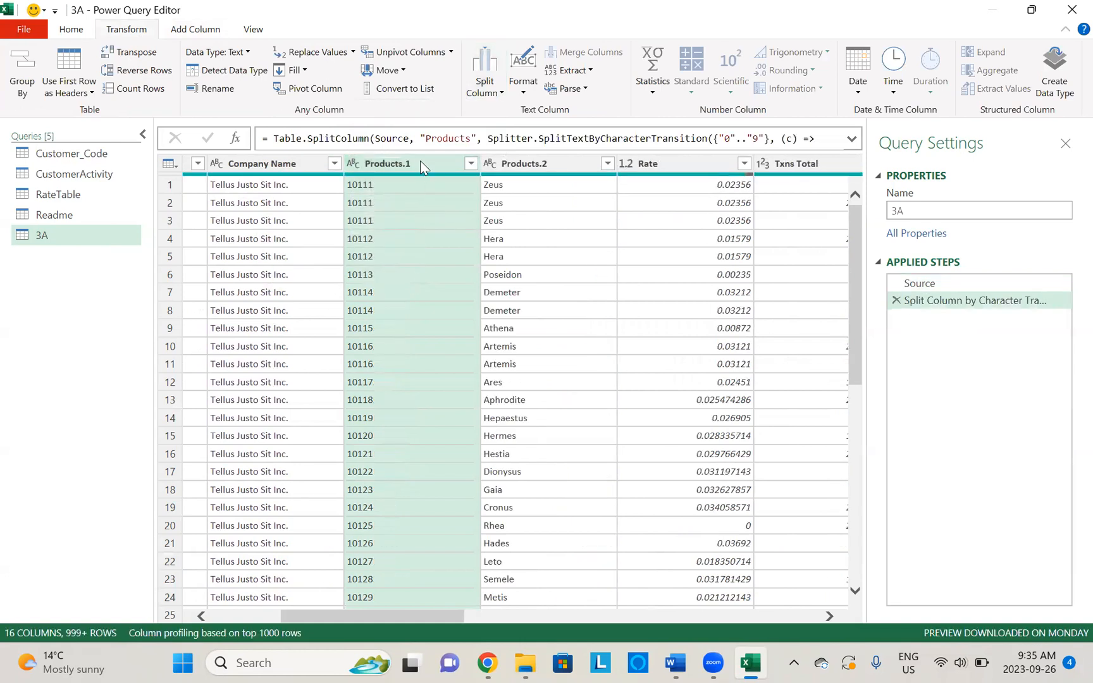
Rename the split column holding the product numbers as Products_code
{"action": "double_click", "coordinate": [418, 157]}
{"action": "key", "text": "BackSpace"}
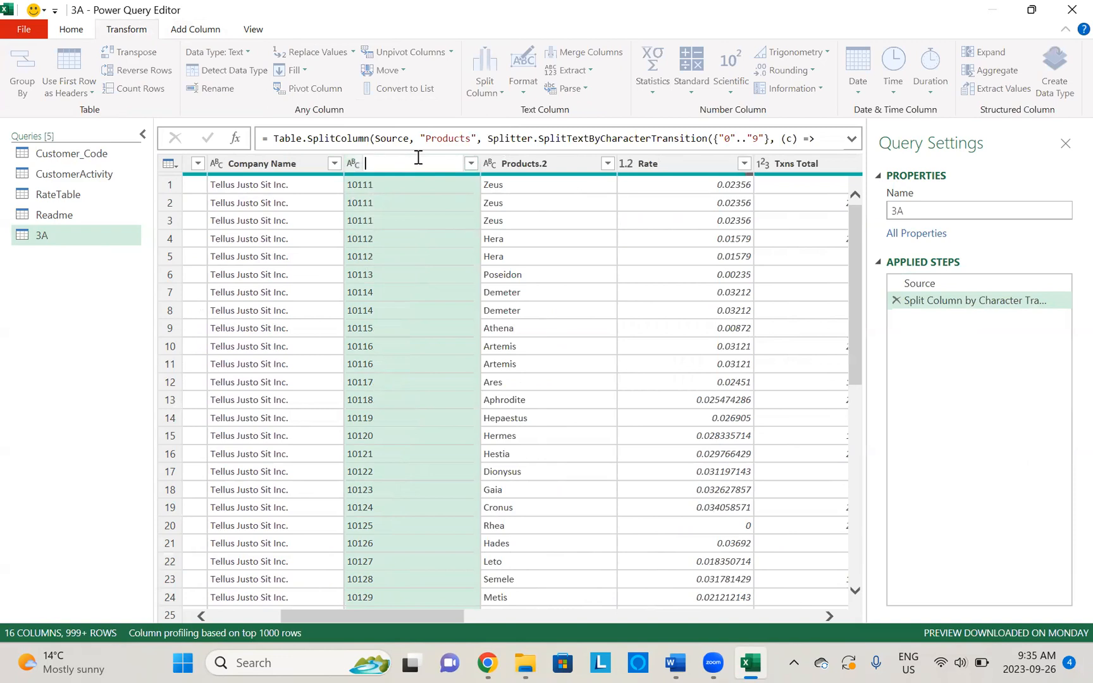
{"action": "type", "text": "Products"}
{"action": "type", "text": "_code"}
{"action": "key", "text": "Return"}
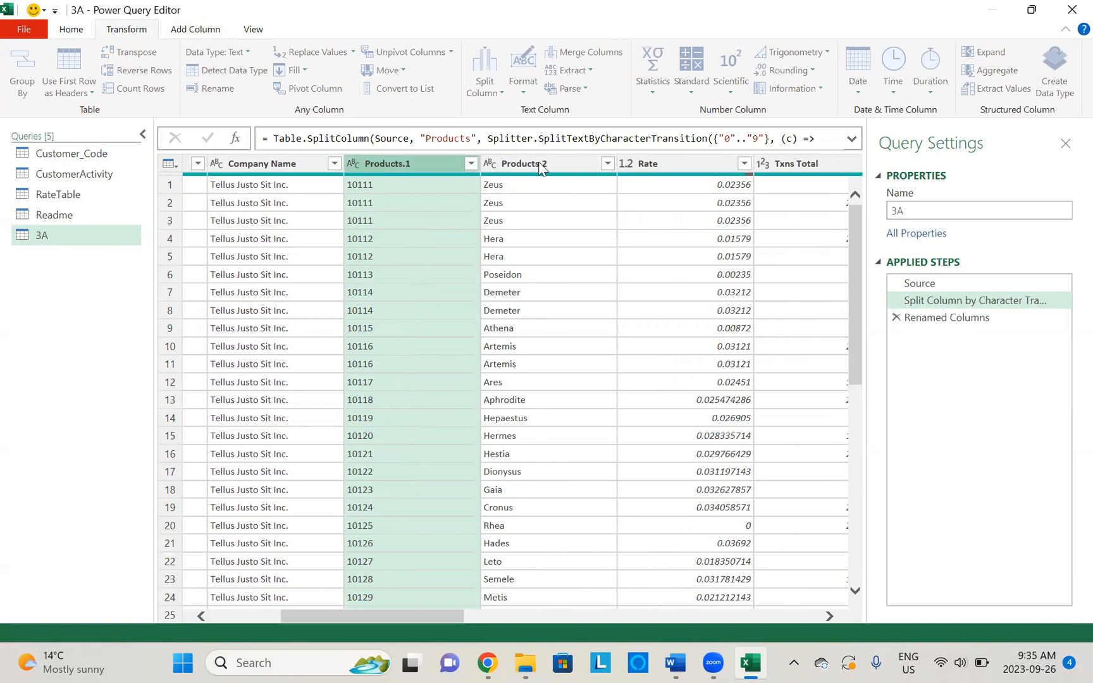
Rename the split column holding the product names as Products_name
{"action": "left_click", "coordinate": [539, 164]}
{"action": "double_click", "coordinate": [540, 162]}
{"action": "key", "text": "BackSpace"}
{"action": "type", "text": "_name"}
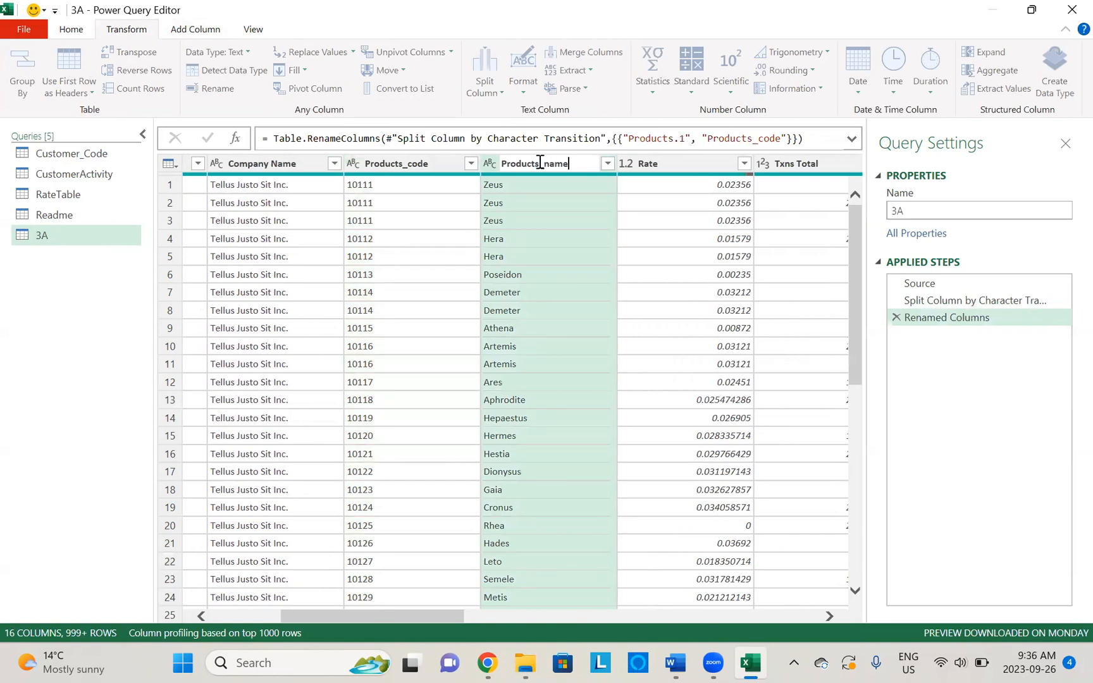
{"action": "key", "text": "Return"}
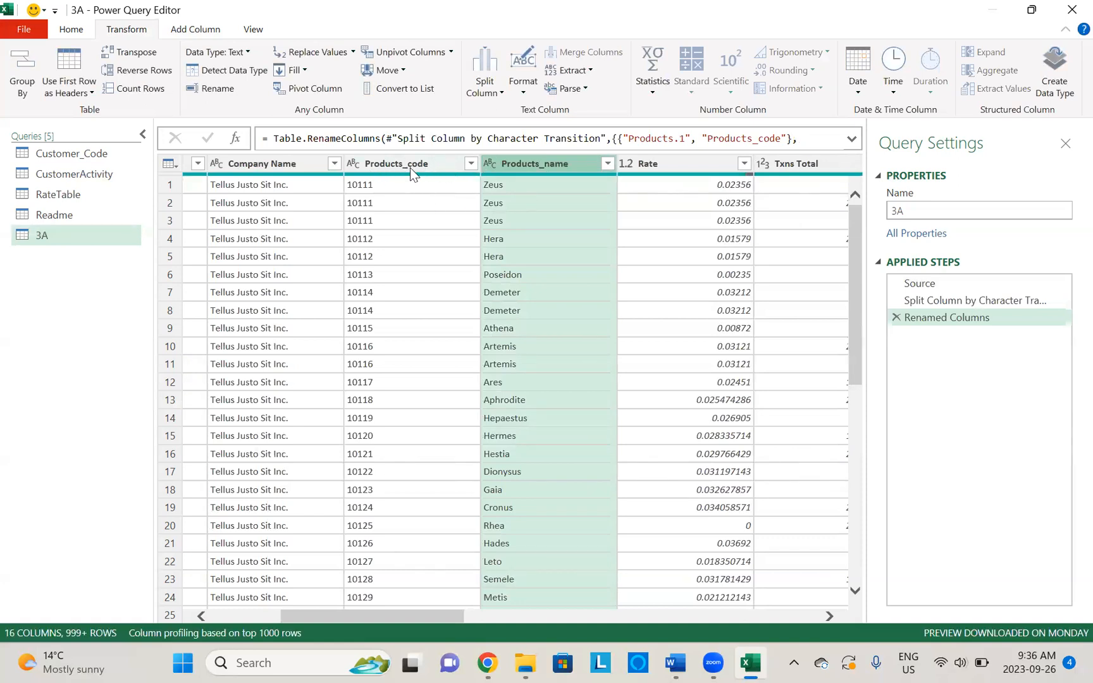
Compare the product column types of RateTable and 3A, and change Products_code in 3A to whole number
{"action": "left_click", "coordinate": [79, 201]}
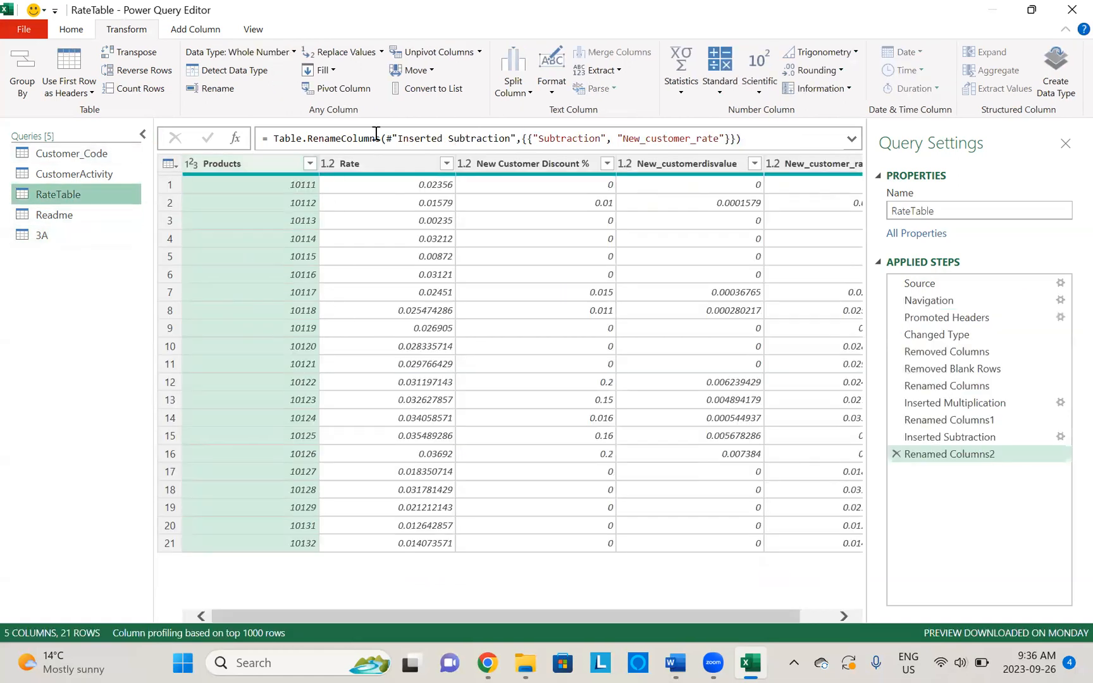
{"action": "left_click", "coordinate": [35, 240]}
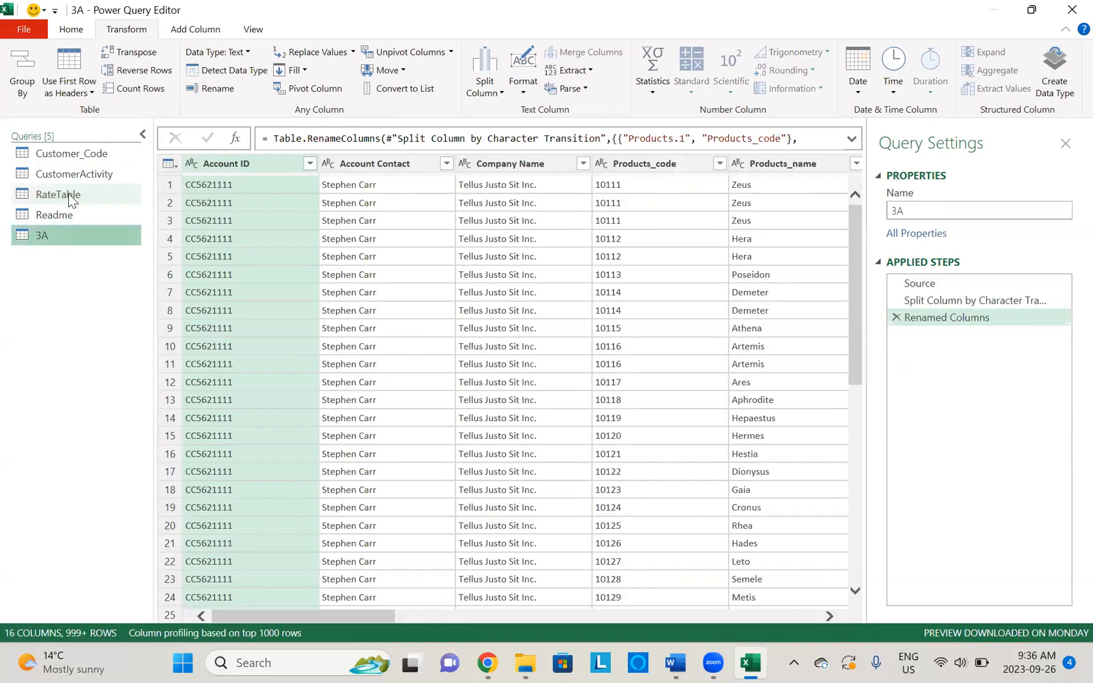
{"action": "left_click", "coordinate": [68, 194]}
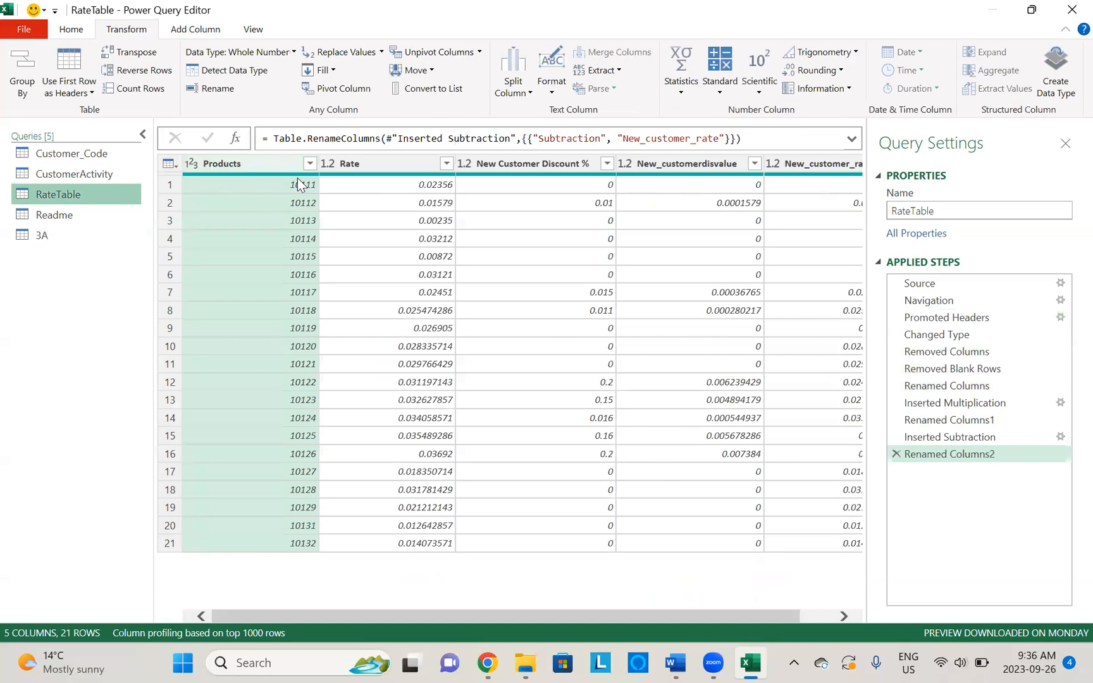
{"action": "left_click", "coordinate": [70, 239]}
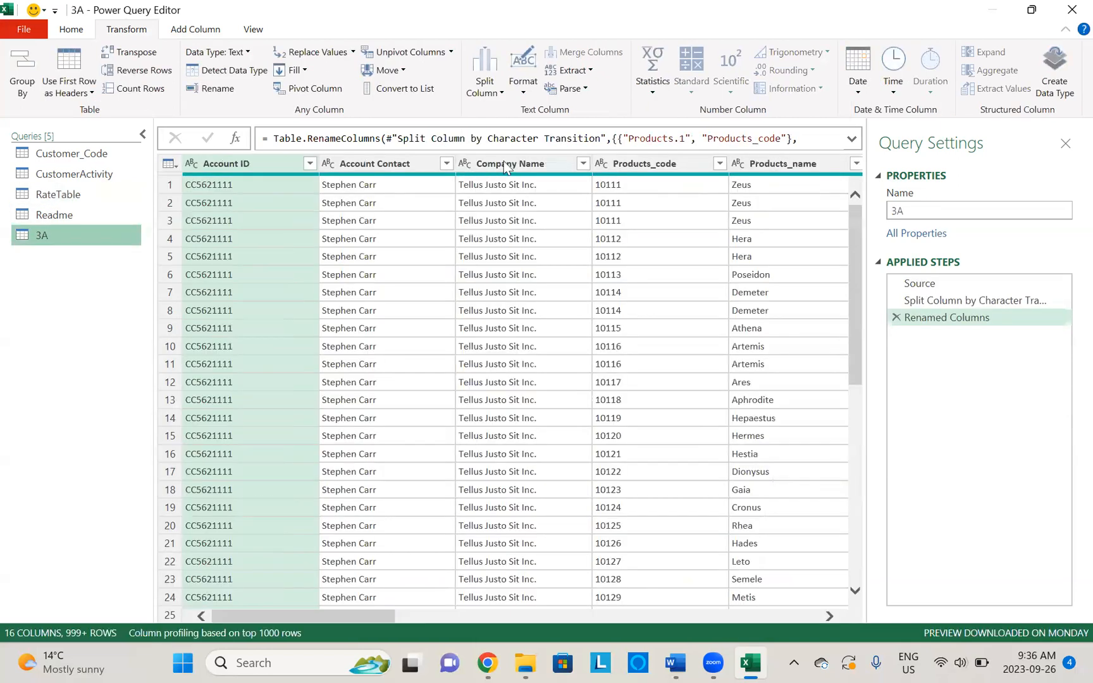
{"action": "left_click", "coordinate": [602, 168]}
{"action": "left_click", "coordinate": [645, 214]}
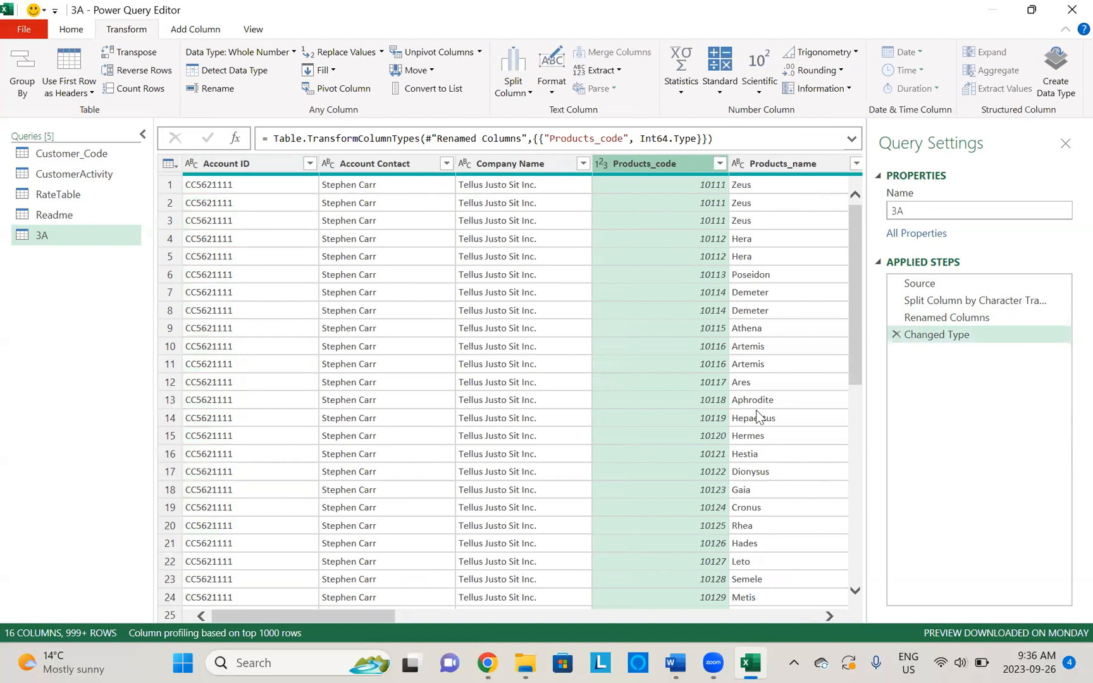
Merge 3A with RateTable using a left outer join, matching Products_code to Products
{"action": "left_click", "coordinate": [829, 616]}
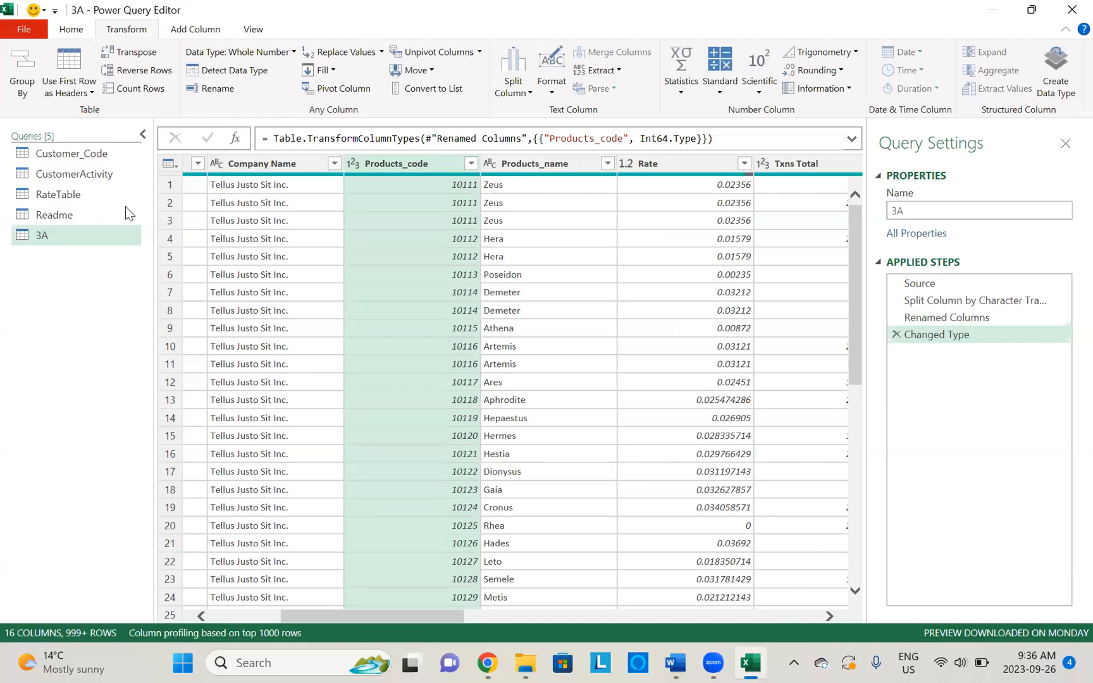
{"action": "left_click", "coordinate": [193, 32]}
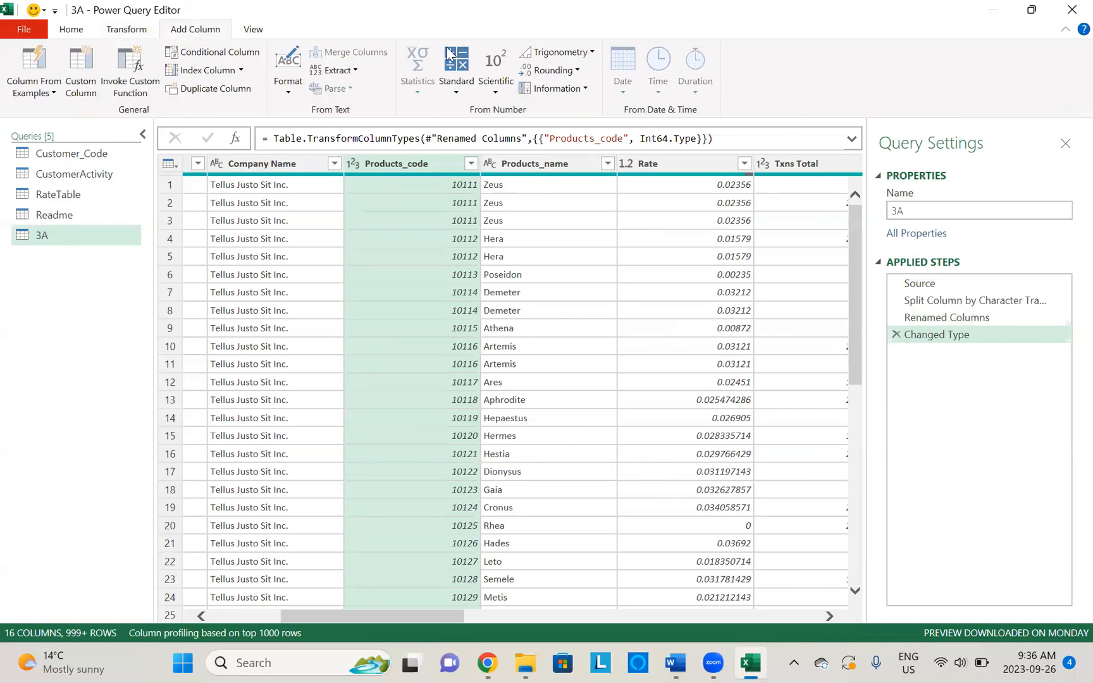
{"action": "left_click", "coordinate": [140, 30]}
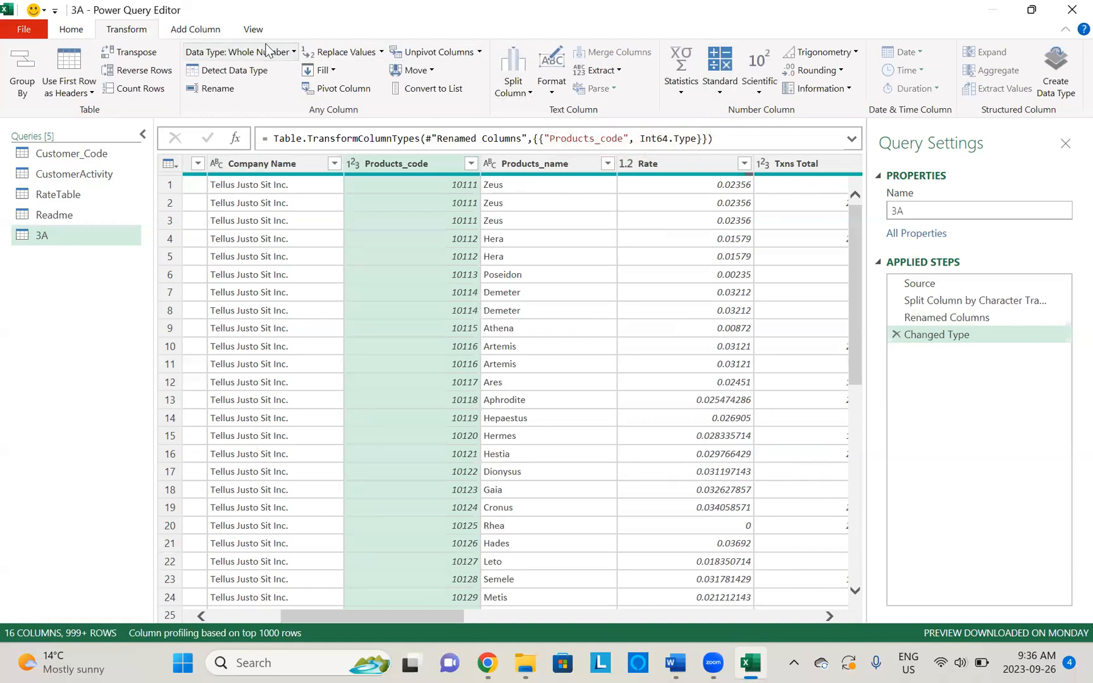
{"action": "left_click", "coordinate": [82, 32]}
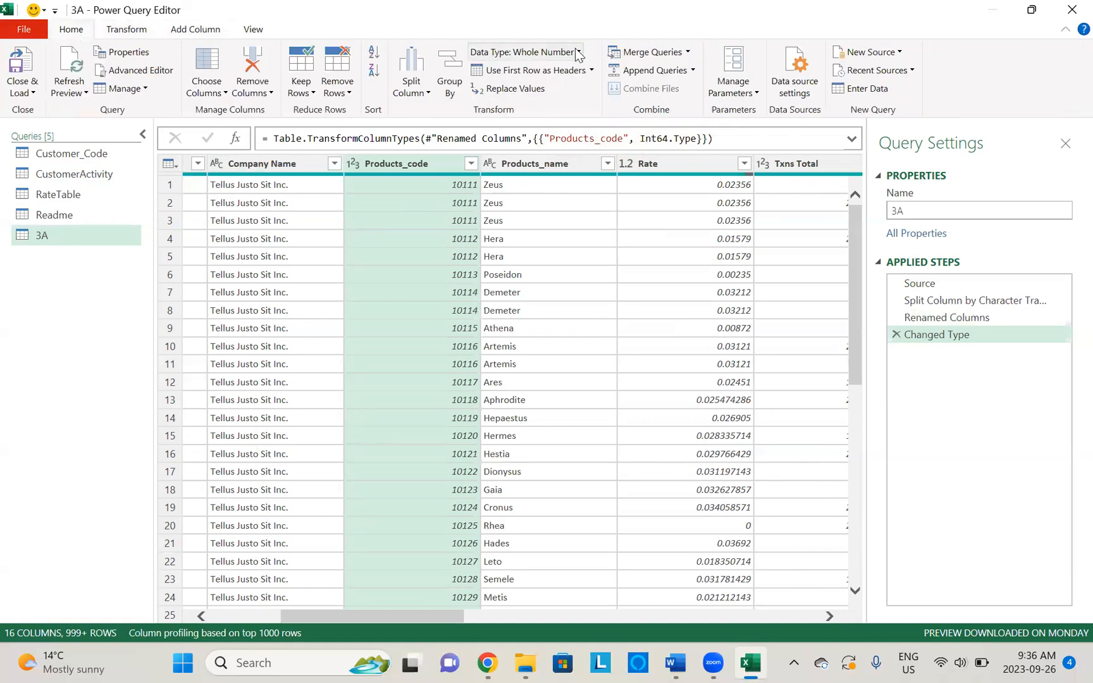
{"action": "left_click", "coordinate": [639, 53]}
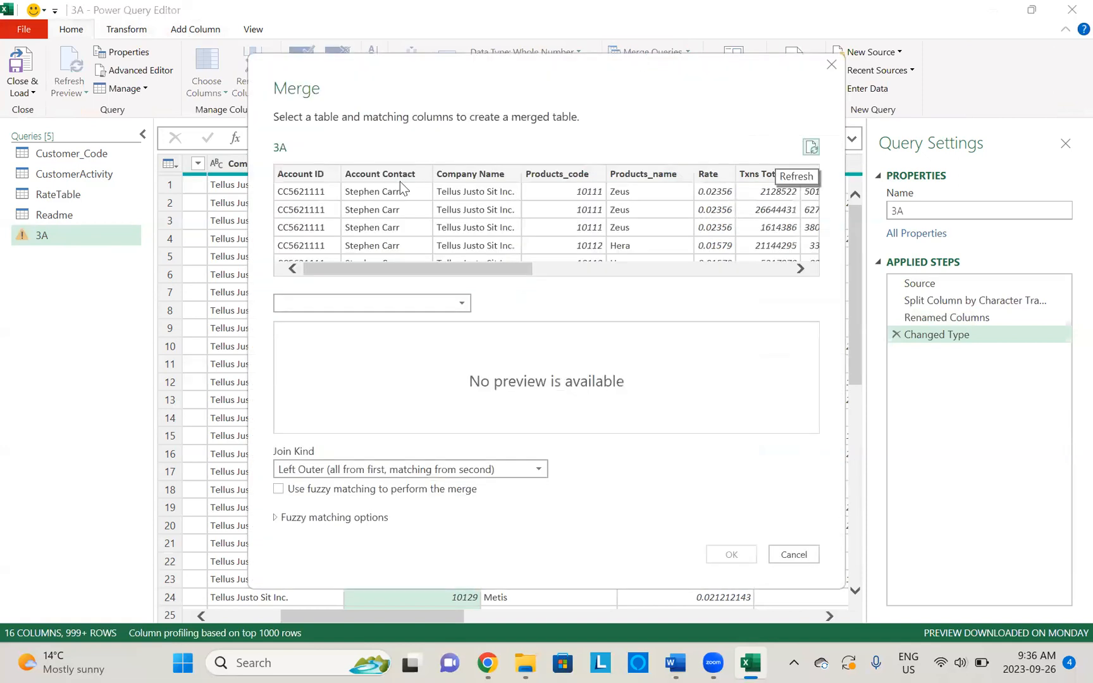
{"action": "left_click", "coordinate": [572, 175]}
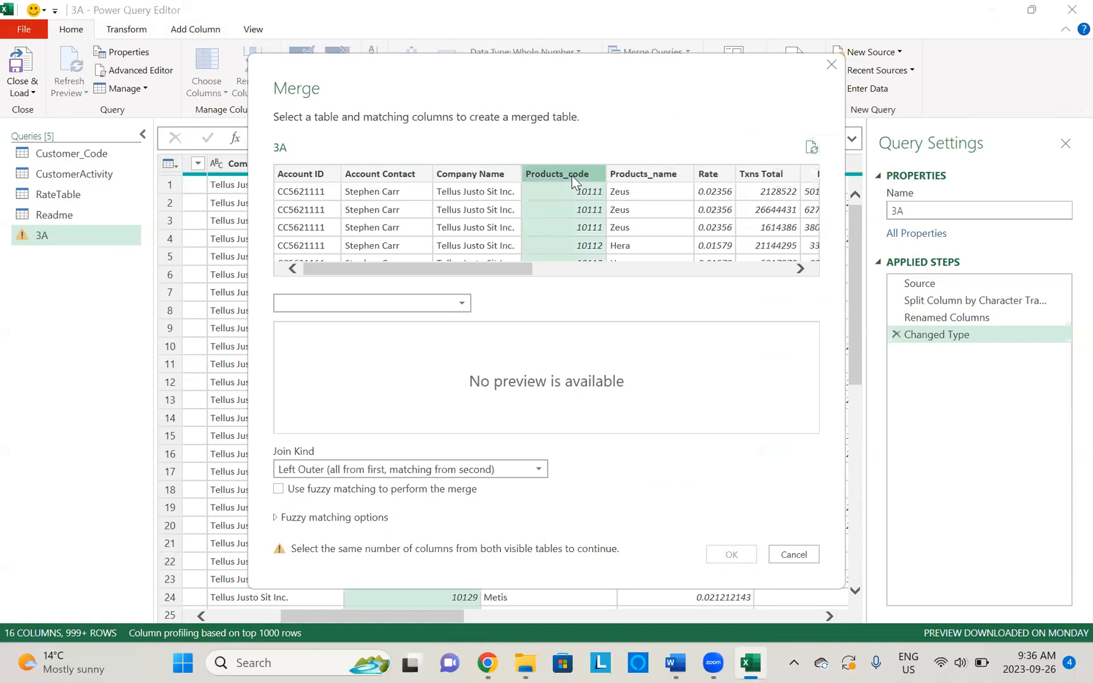
{"action": "left_click", "coordinate": [461, 304]}
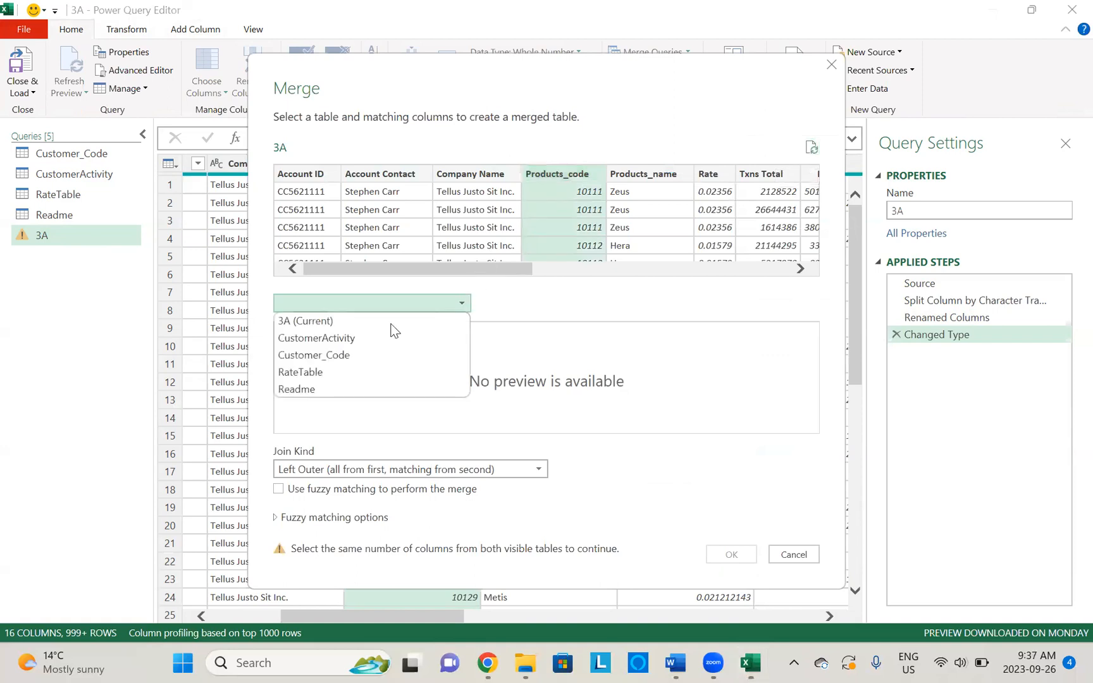
{"action": "left_click", "coordinate": [327, 371]}
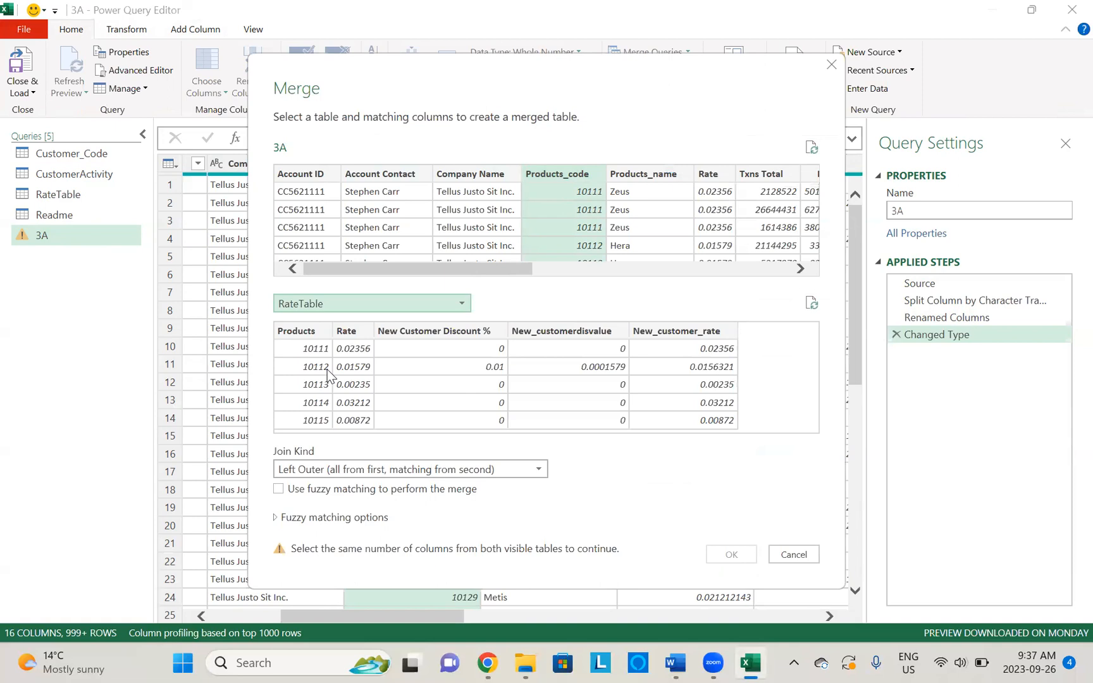
{"action": "left_click", "coordinate": [306, 326]}
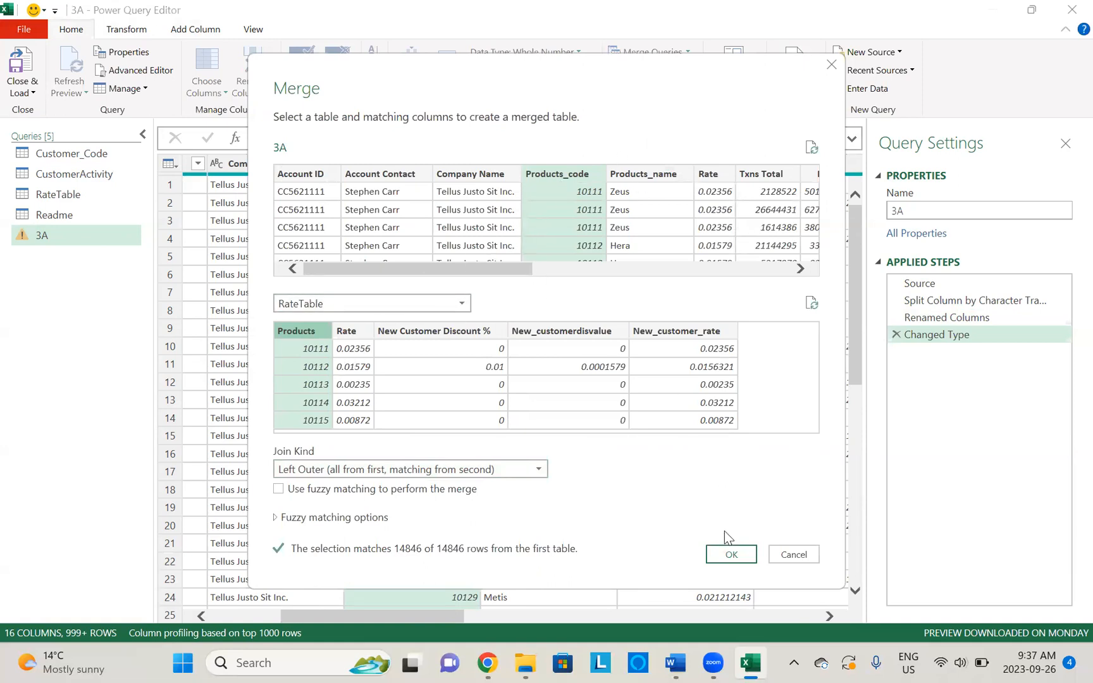
{"action": "left_click", "coordinate": [728, 554]}
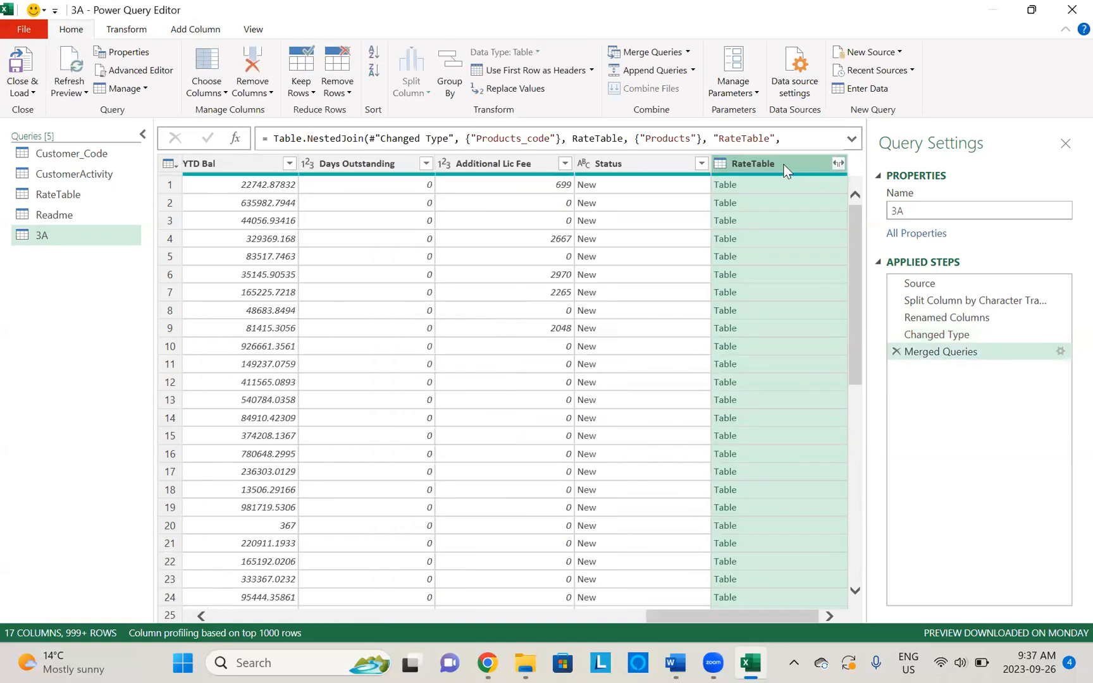
Move the merged RateTable column directly after Rate and expand only New_customer_rate from it, with the original column name as prefix
{"action": "left_click_drag", "start_coordinate": [655, 163], "coordinate": [124, 160]}
{"action": "left_click_drag", "start_coordinate": [124, 160], "coordinate": [409, 160]}
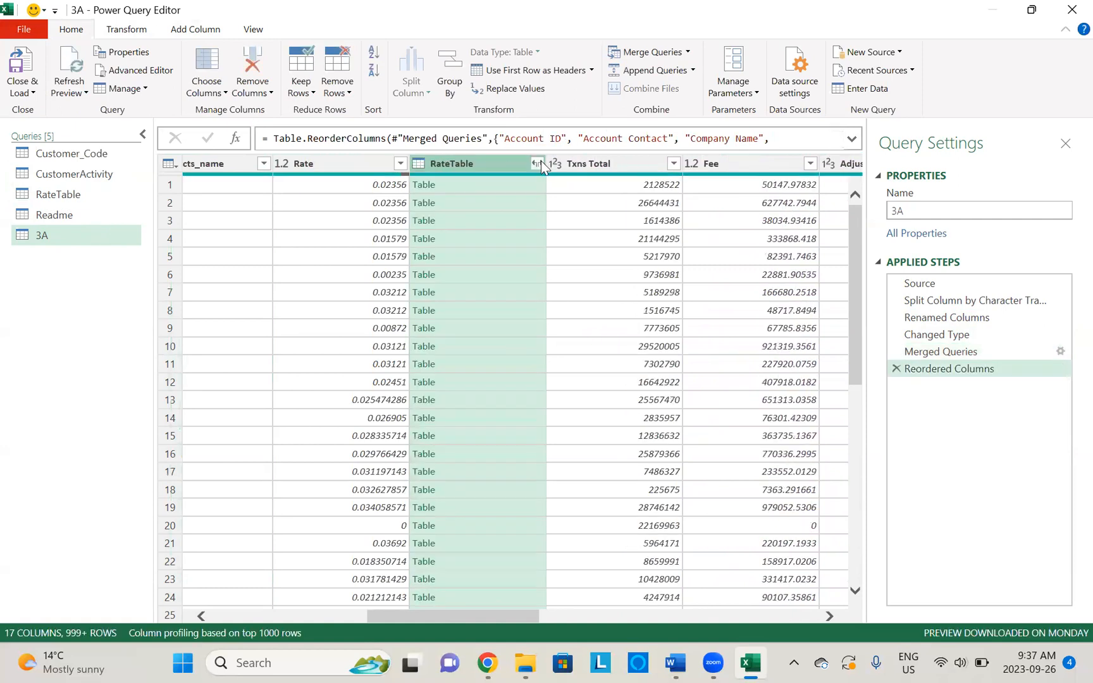
{"action": "left_click", "coordinate": [538, 163]}
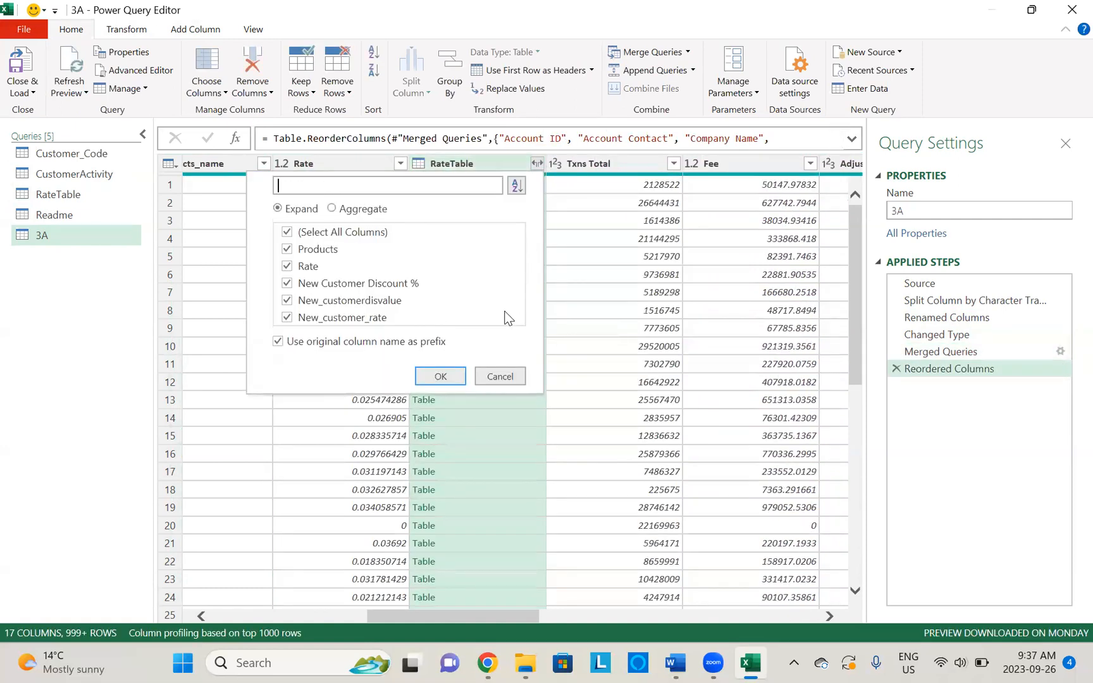
{"action": "left_click", "coordinate": [288, 234]}
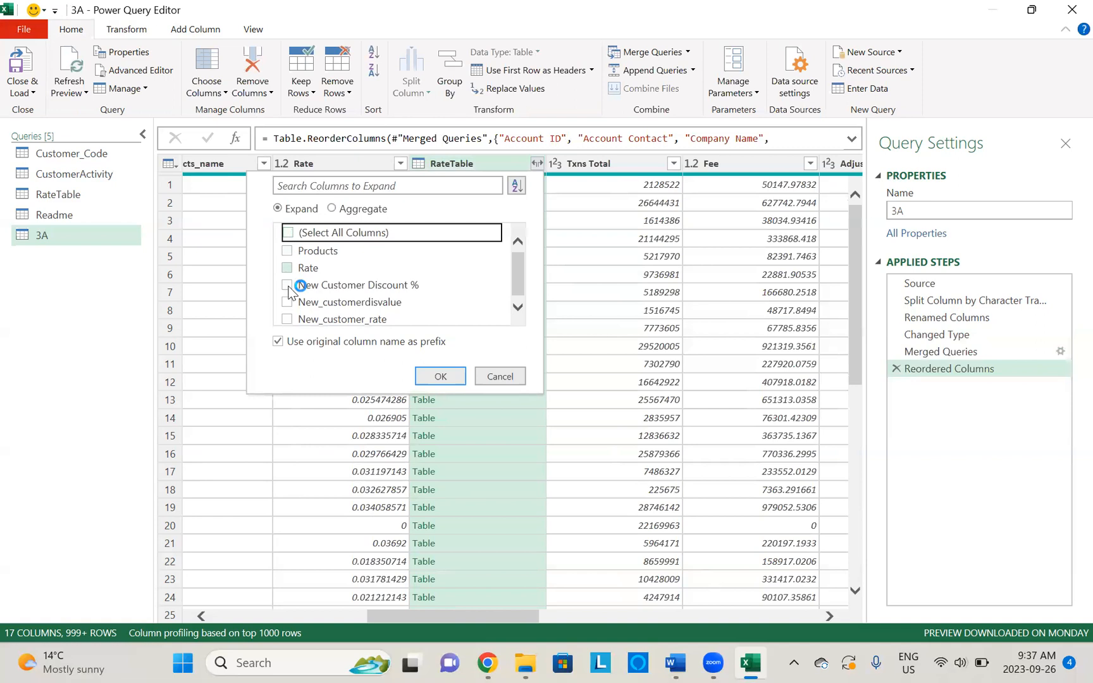
{"action": "left_click", "coordinate": [514, 308]}
{"action": "left_click", "coordinate": [513, 307]}
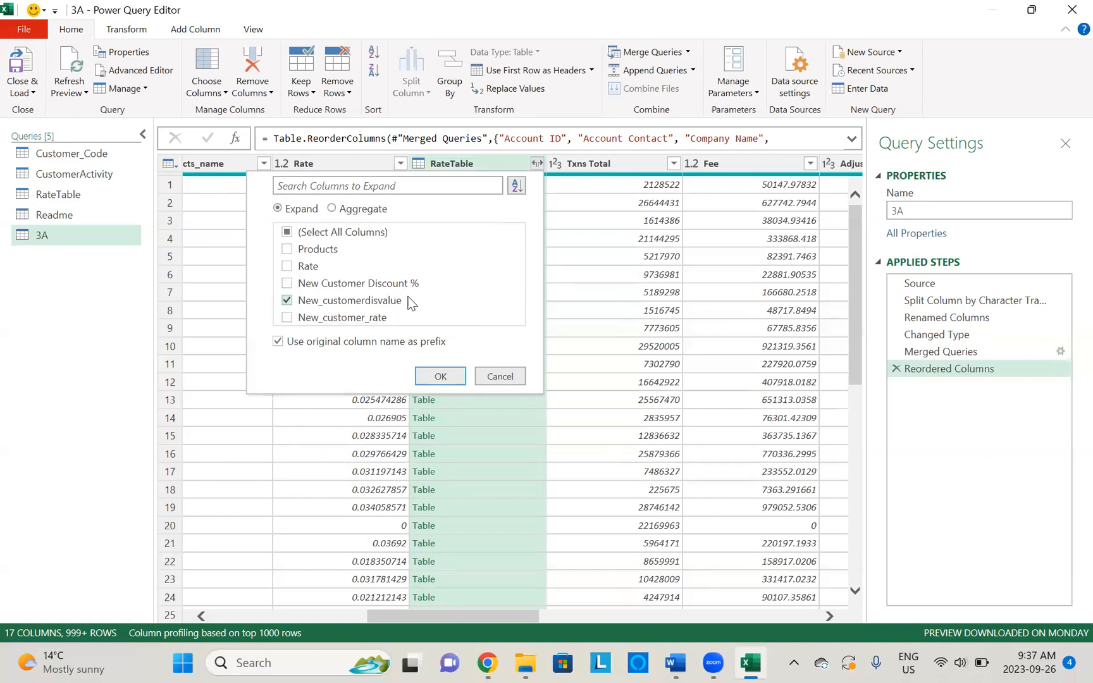
{"action": "left_click", "coordinate": [287, 317]}
{"action": "left_click", "coordinate": [287, 301]}
{"action": "left_click", "coordinate": [458, 376]}
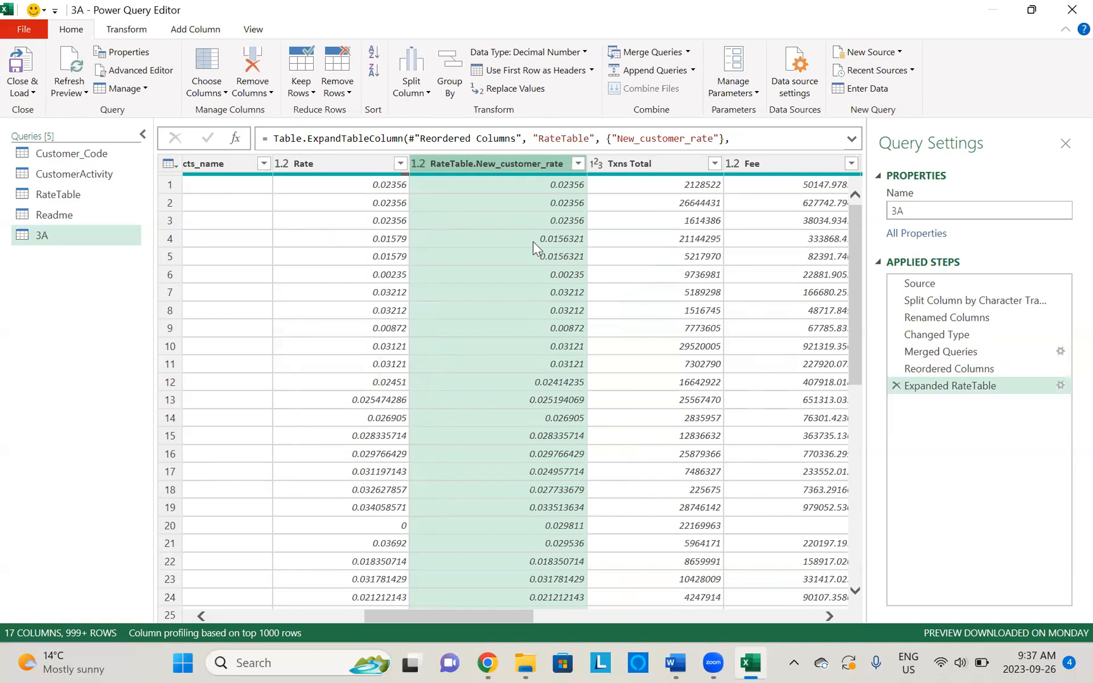
Start a new conditional column in 3A and name it Final_customerrate
{"action": "left_click", "coordinate": [335, 166]}
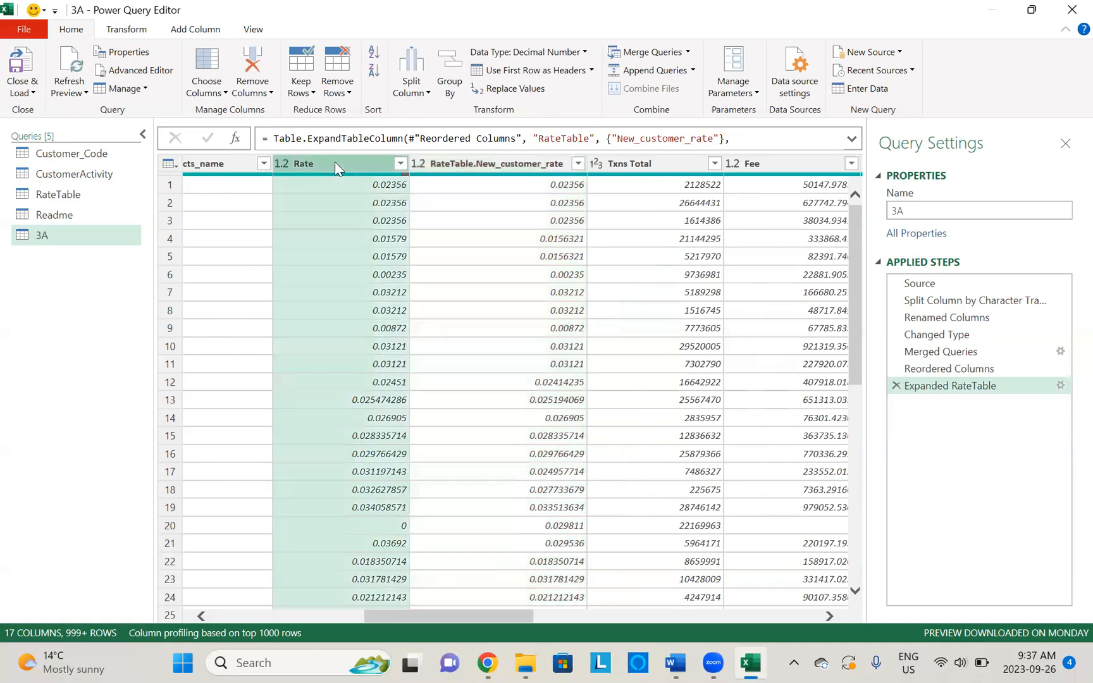
{"action": "left_click", "coordinate": [487, 165]}
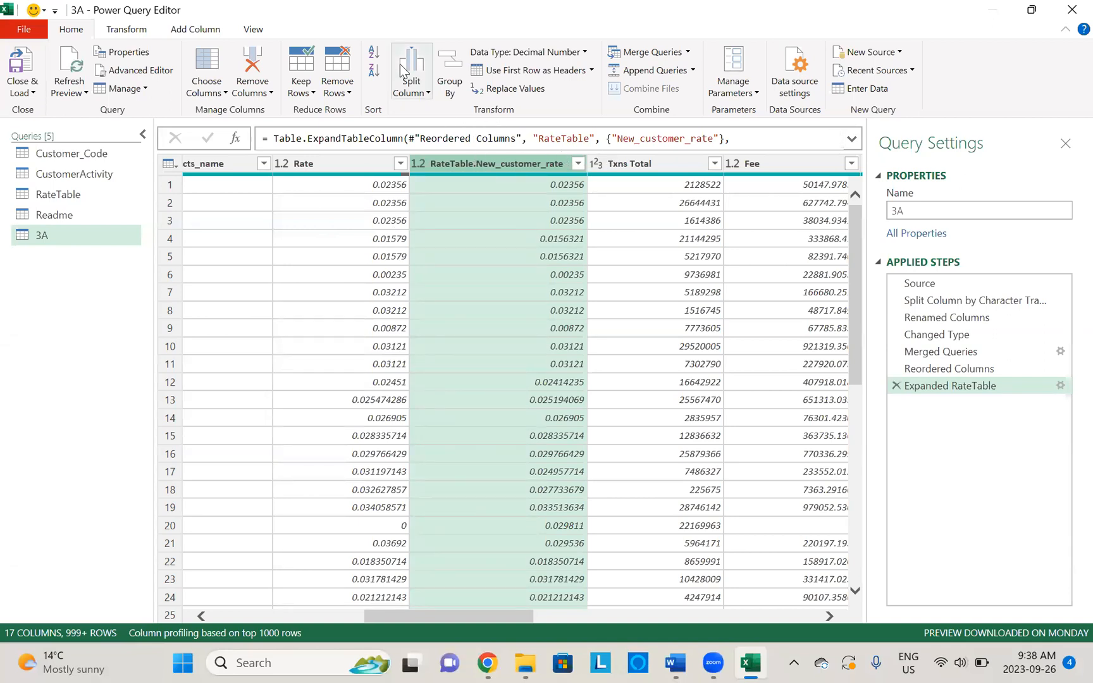
{"action": "left_click", "coordinate": [139, 32]}
{"action": "left_click", "coordinate": [194, 32]}
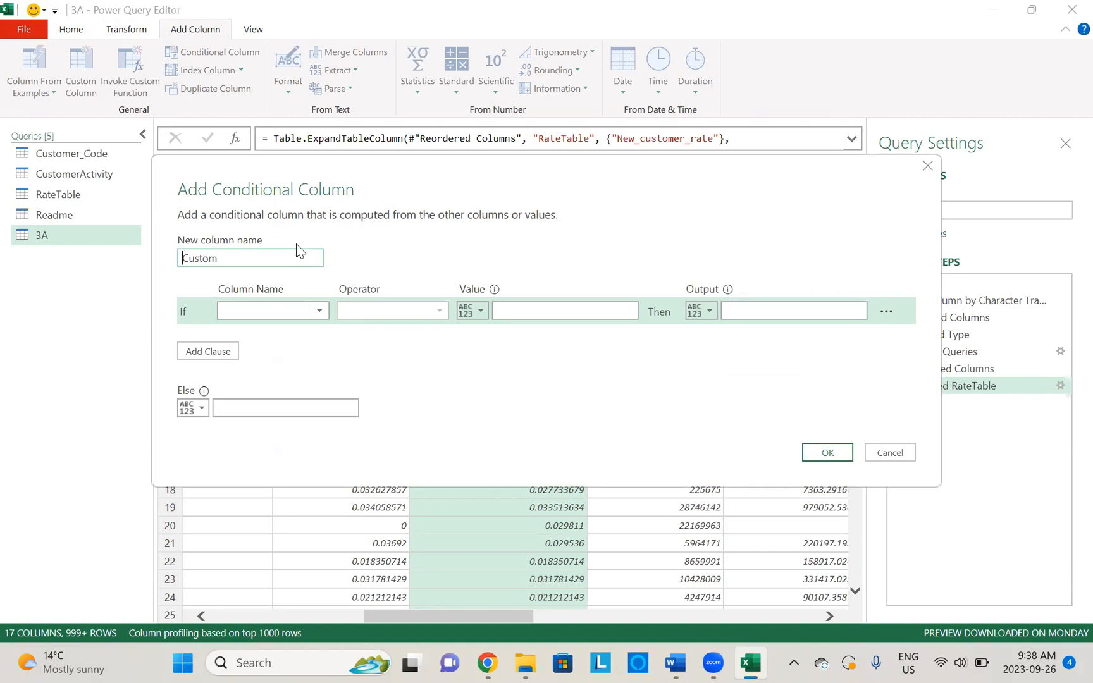
{"action": "type", "text": "New"}
{"action": "key", "text": "BackSpace"}
{"action": "key", "text": "BackSpace"}
{"action": "key", "text": "BackSpace"}
{"action": "type", "text": "Final_custio"}
{"action": "key", "text": "BackSpace"}
{"action": "key", "text": "BackSpace"}
{"action": "type", "text": "omerrate"}
Set the condition so that when Status equals New, the output is the RateTable.New_customer_rate column
{"action": "left_click", "coordinate": [308, 312]}
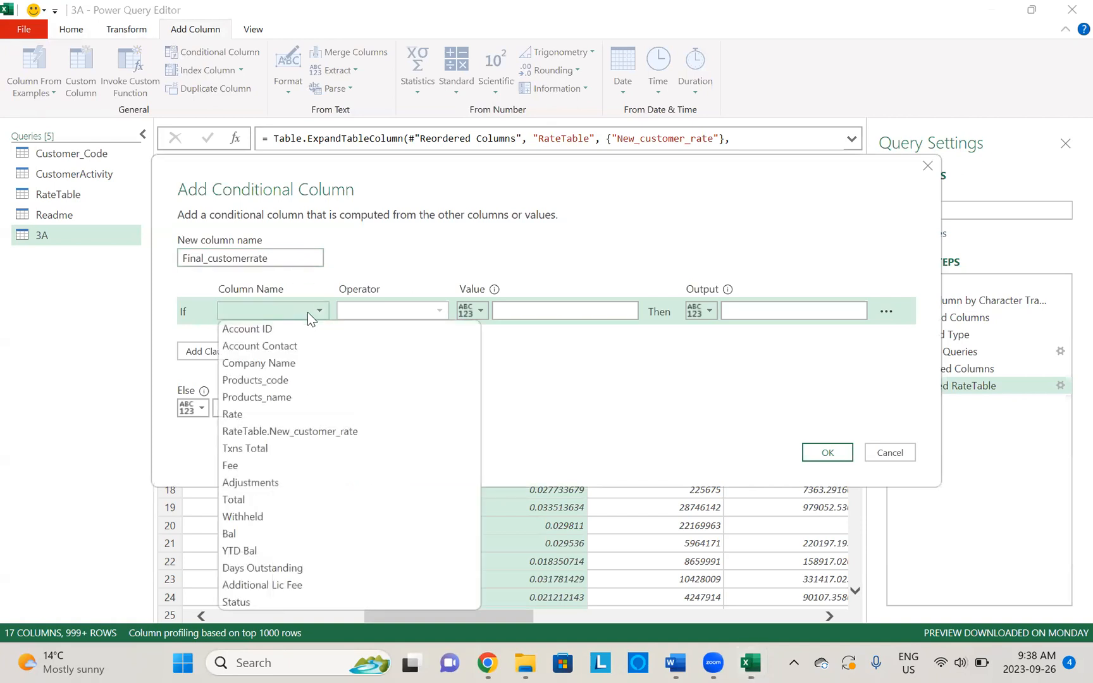
{"action": "left_click", "coordinate": [256, 603]}
{"action": "left_click", "coordinate": [544, 312]}
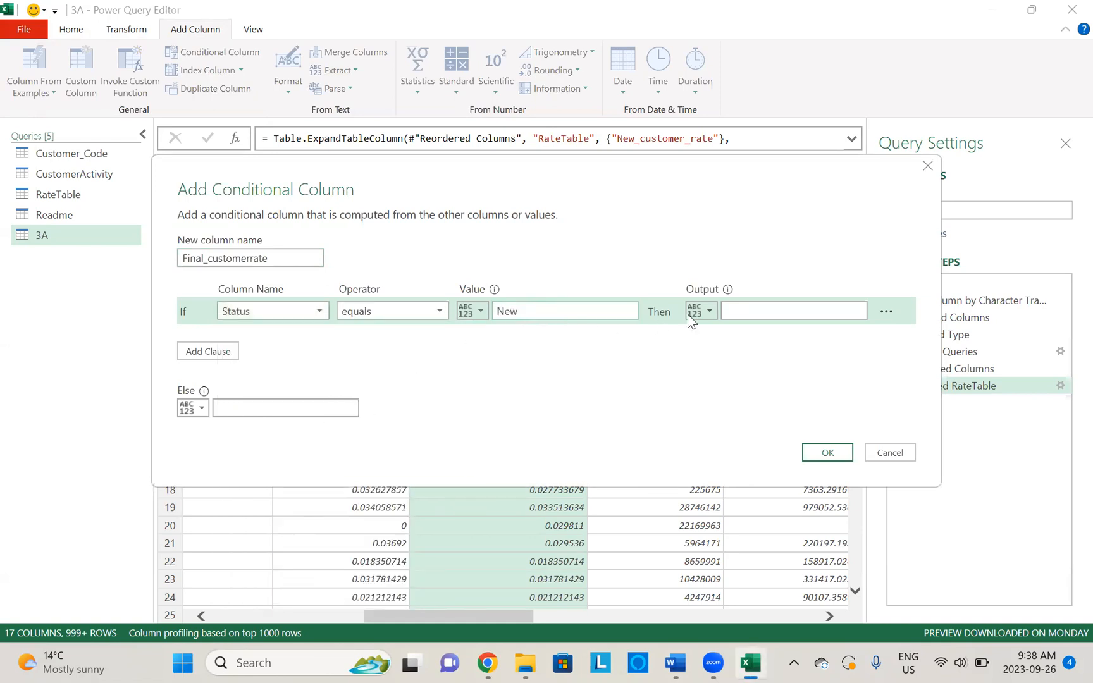
{"action": "left_click", "coordinate": [708, 312]}
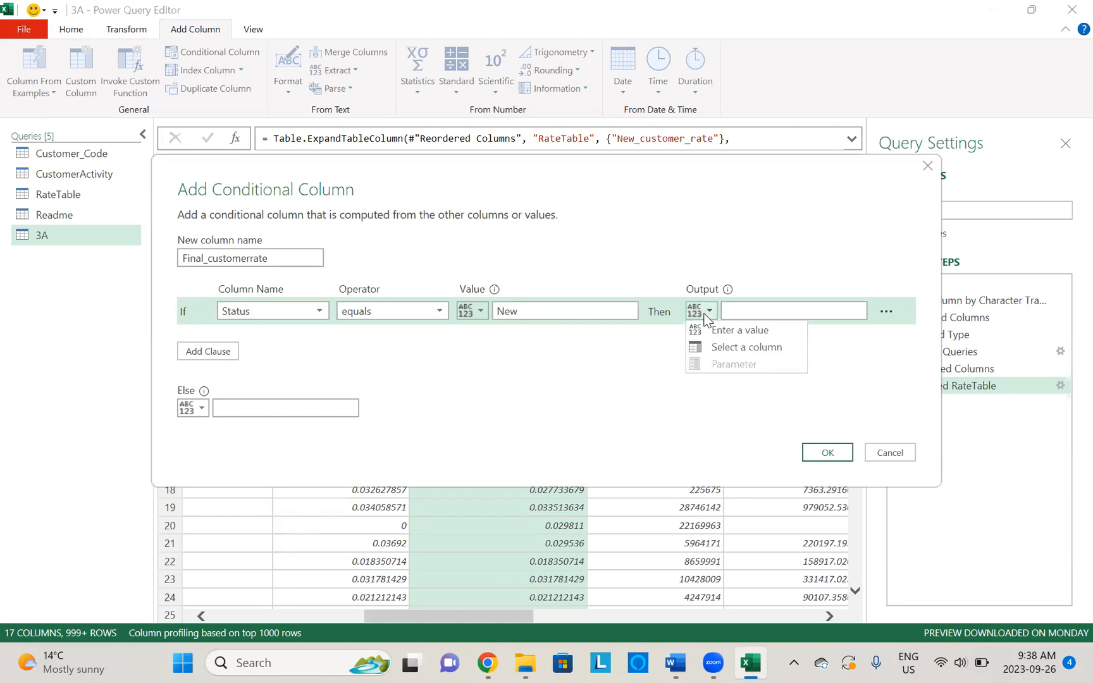
{"action": "left_click", "coordinate": [735, 351]}
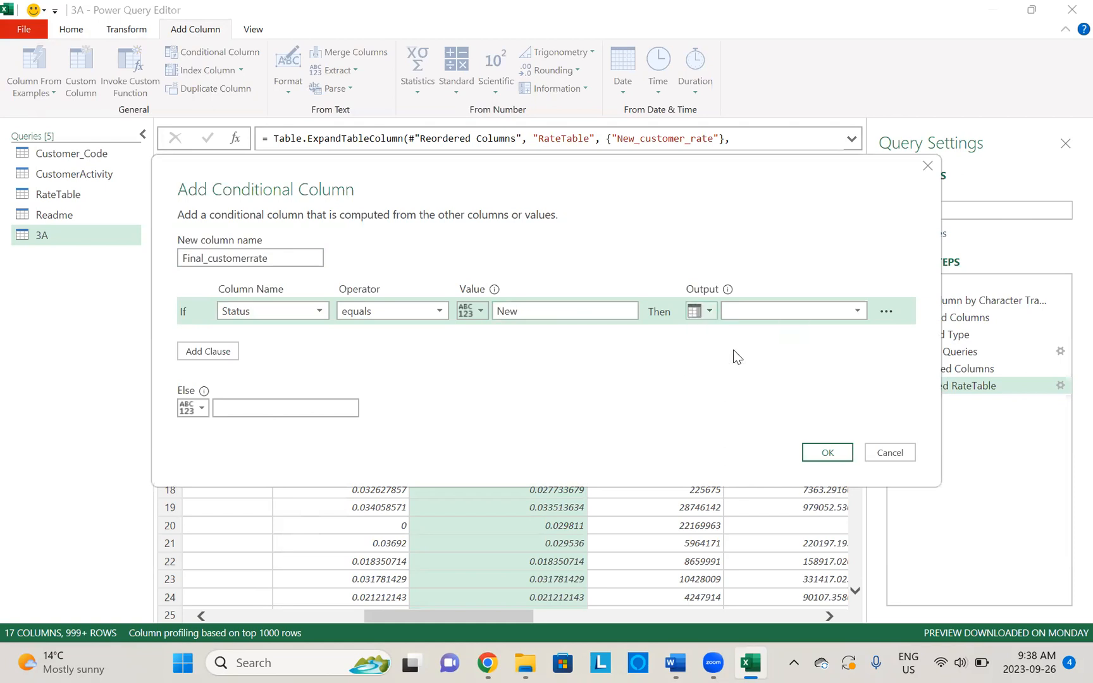
{"action": "left_click", "coordinate": [817, 312]}
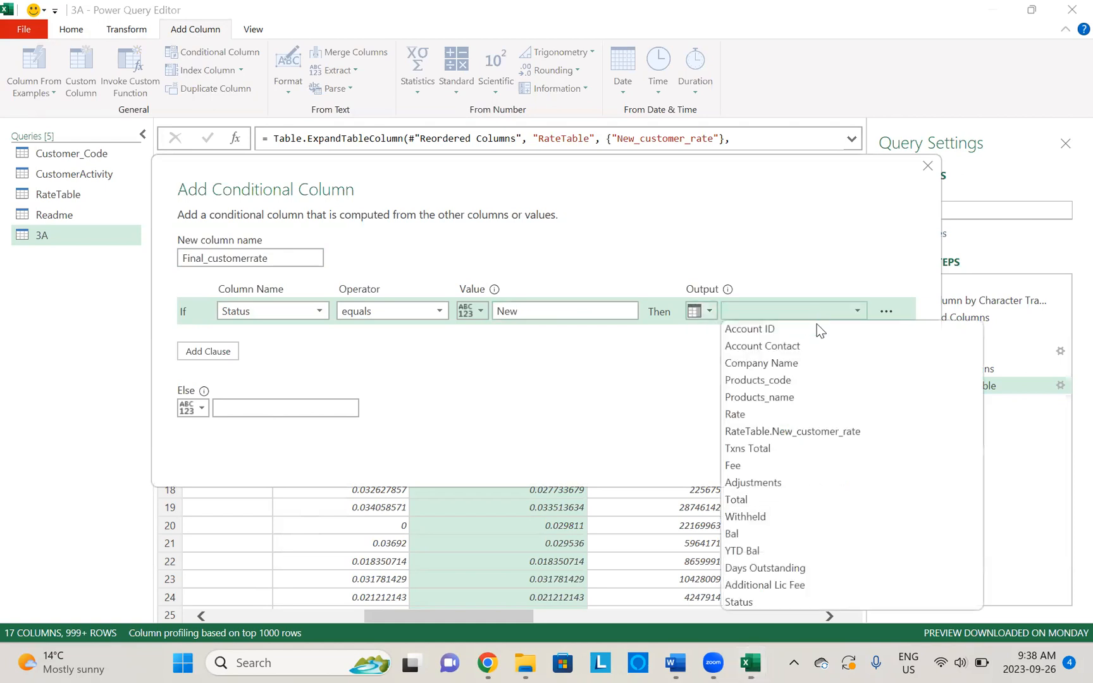
{"action": "left_click", "coordinate": [790, 436]}
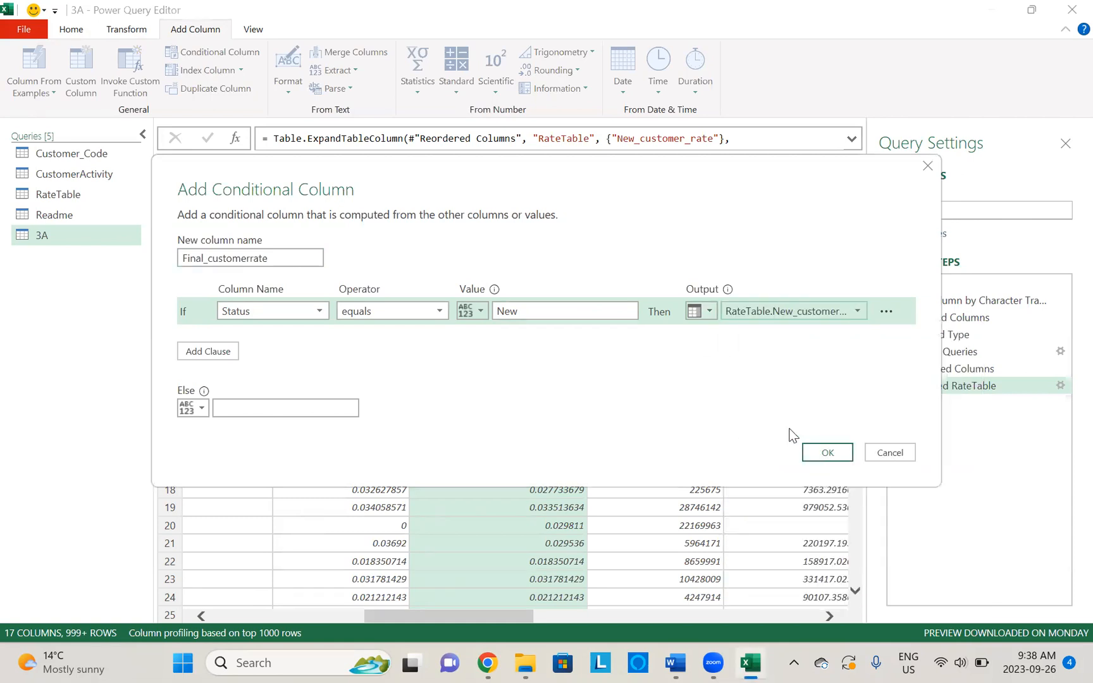
Use the Rate column as the Else output and add the conditional column to 3A
{"action": "left_click", "coordinate": [195, 409]}
{"action": "left_click", "coordinate": [215, 444]}
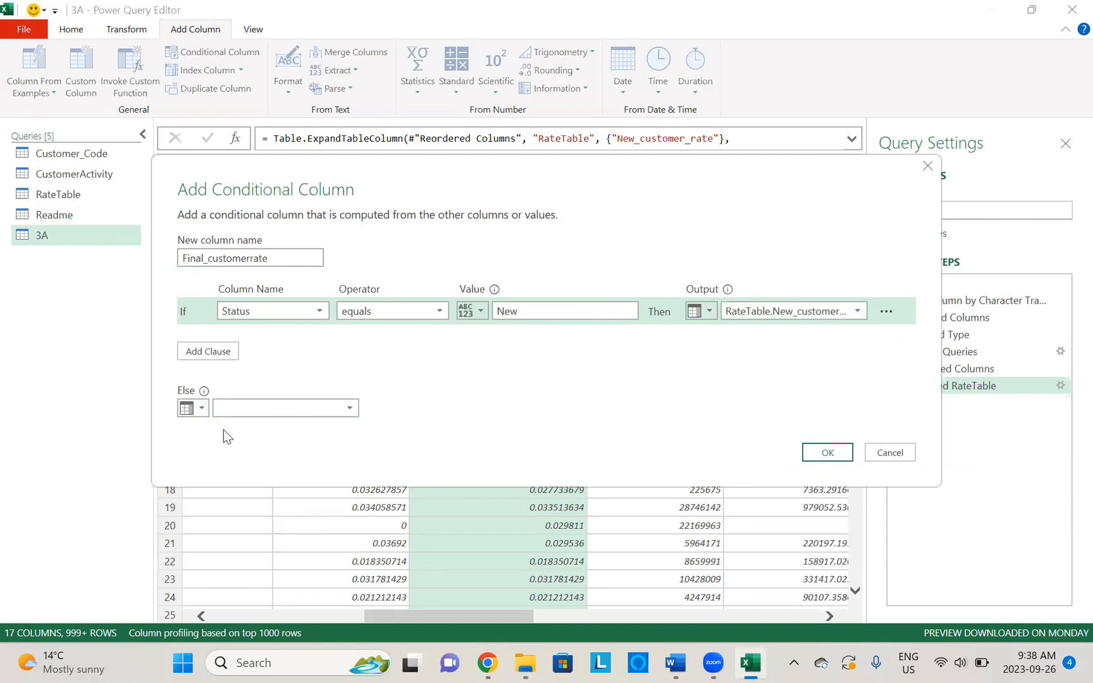
{"action": "left_click", "coordinate": [251, 412]}
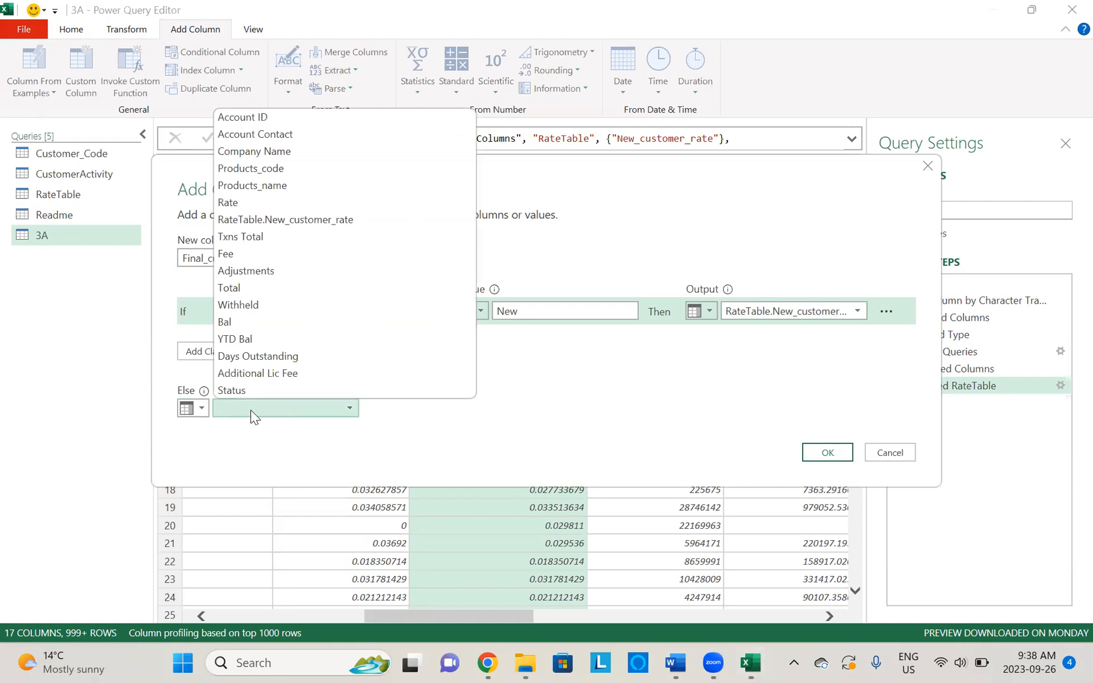
{"action": "left_click", "coordinate": [270, 203]}
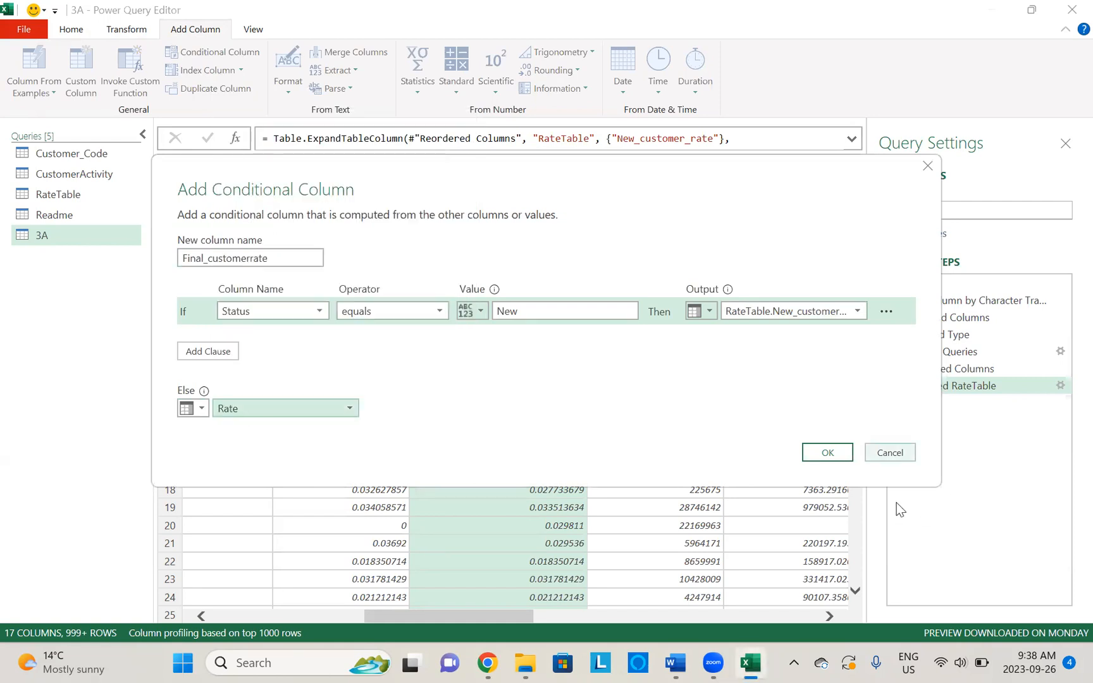
{"action": "left_click", "coordinate": [828, 453]}
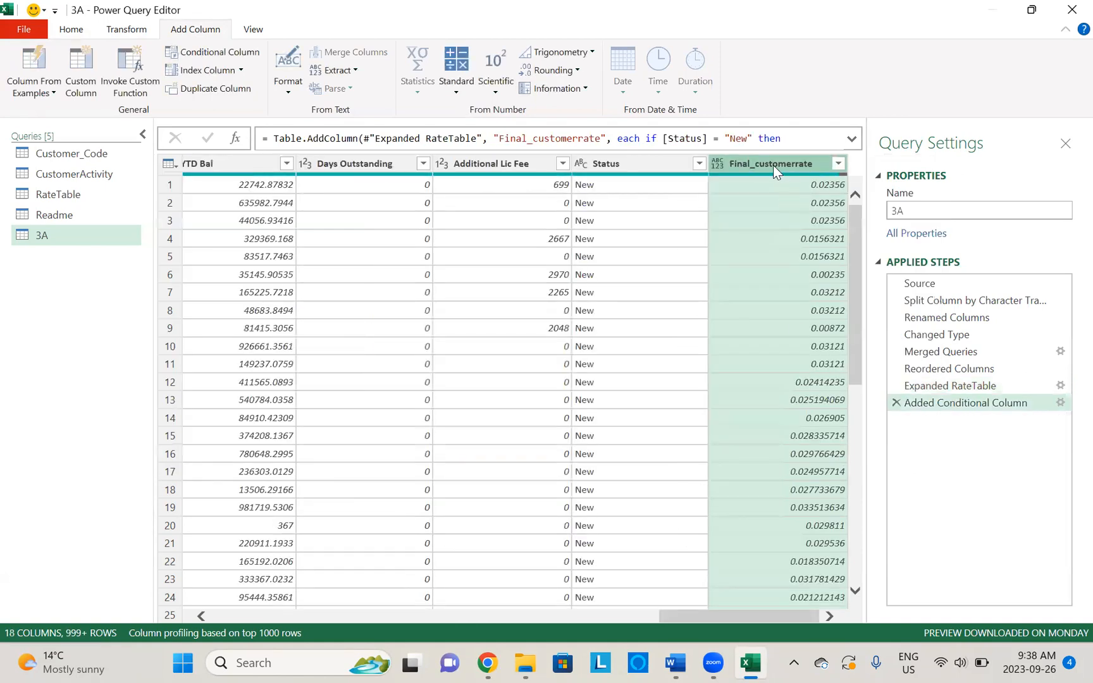
Move Final_customerrate directly after RateTable.New_customer_rate and compare the three rate columns
{"action": "left_click_drag", "start_coordinate": [773, 161], "coordinate": [305, 161]}
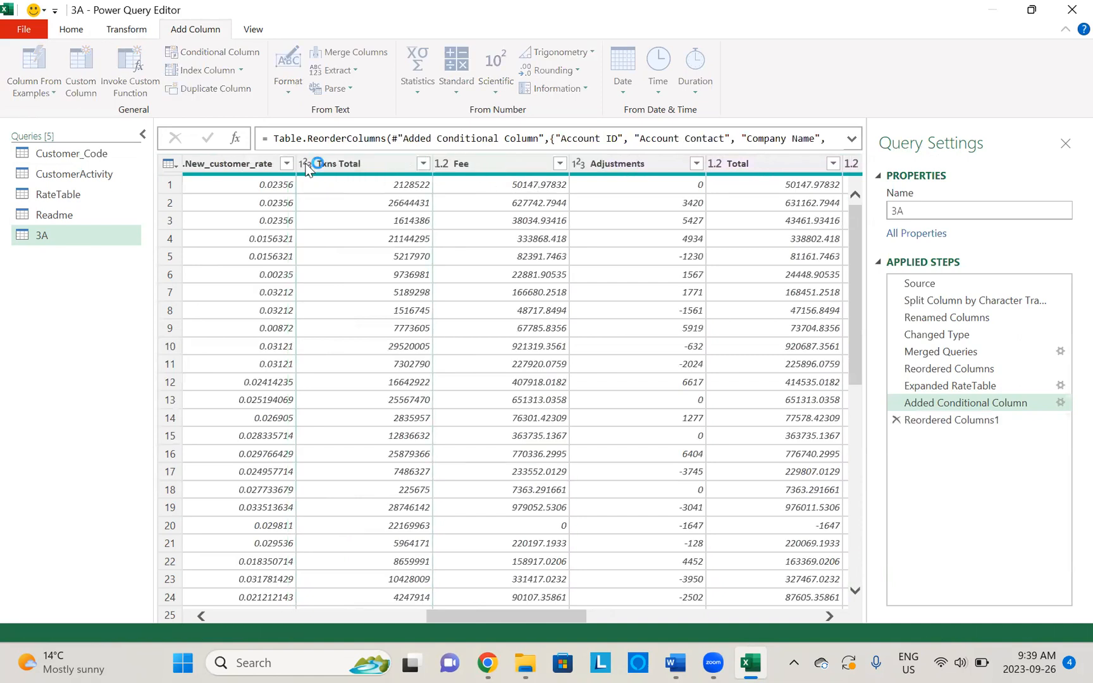
{"action": "left_click", "coordinate": [200, 615]}
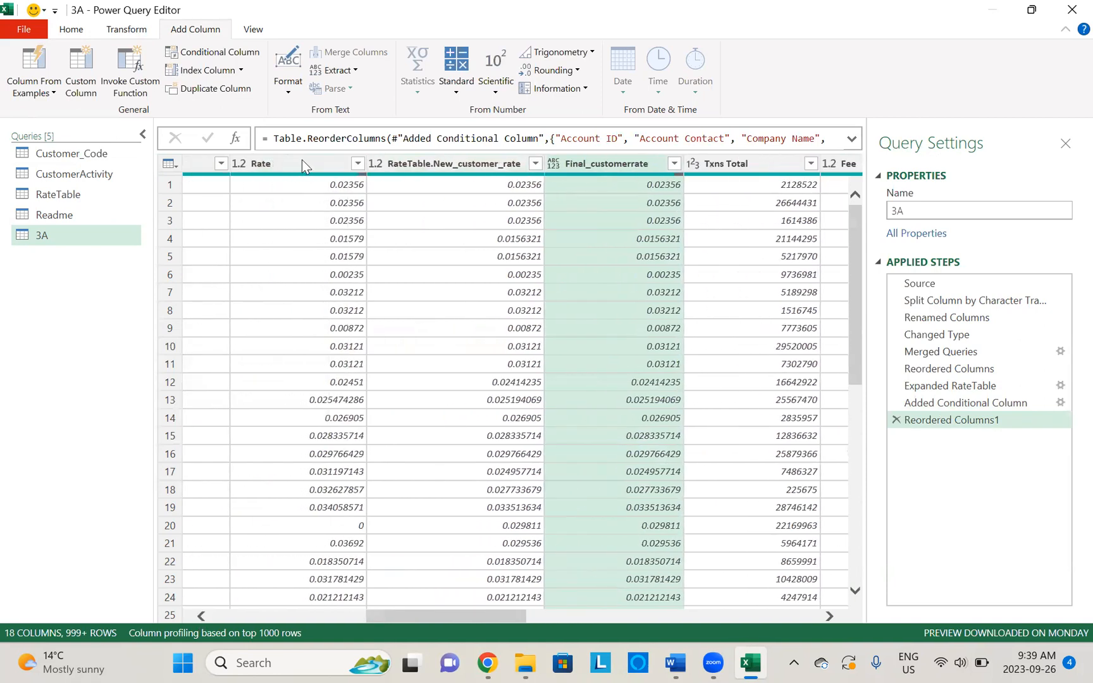
{"action": "left_click", "coordinate": [302, 162]}
{"action": "left_click", "coordinate": [430, 162]}
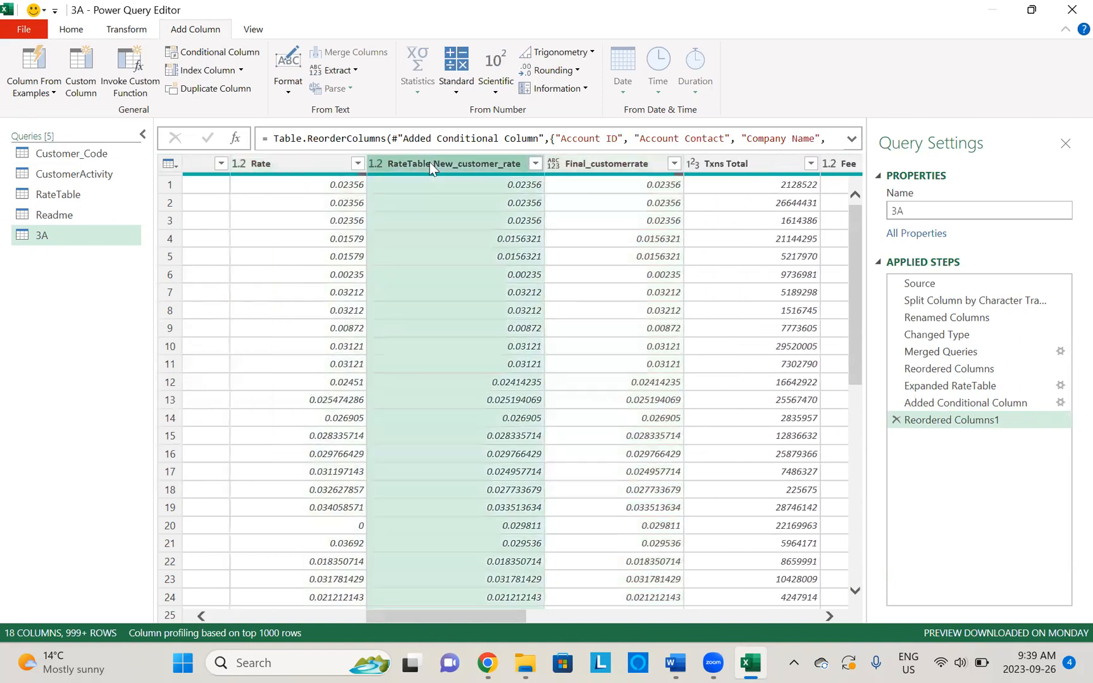
{"action": "left_click", "coordinate": [598, 162]}
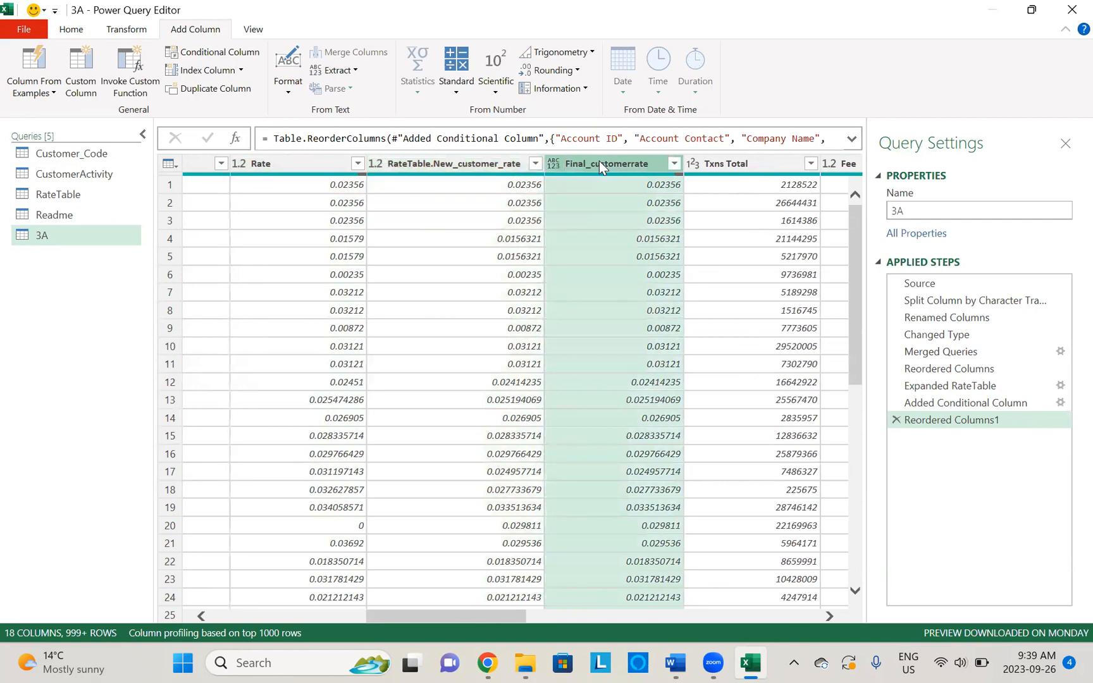
Load the full list of Status values, filter to New only, and compare Final_customerrate with the other rate columns
{"action": "left_click", "coordinate": [829, 615]}
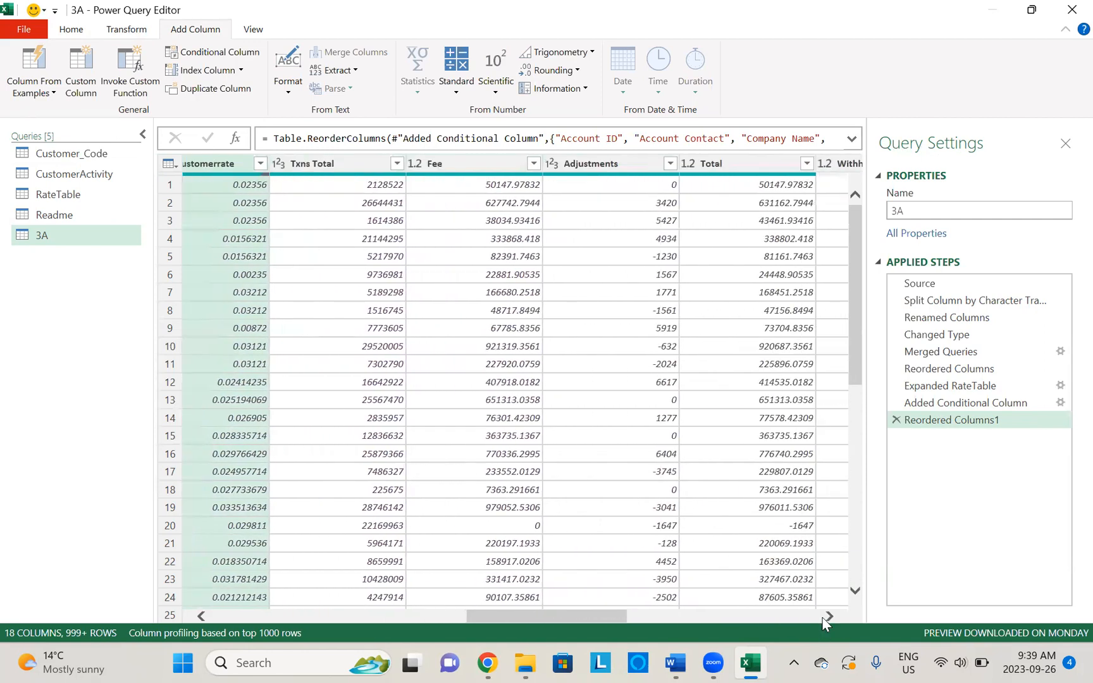
{"action": "left_click", "coordinate": [823, 617]}
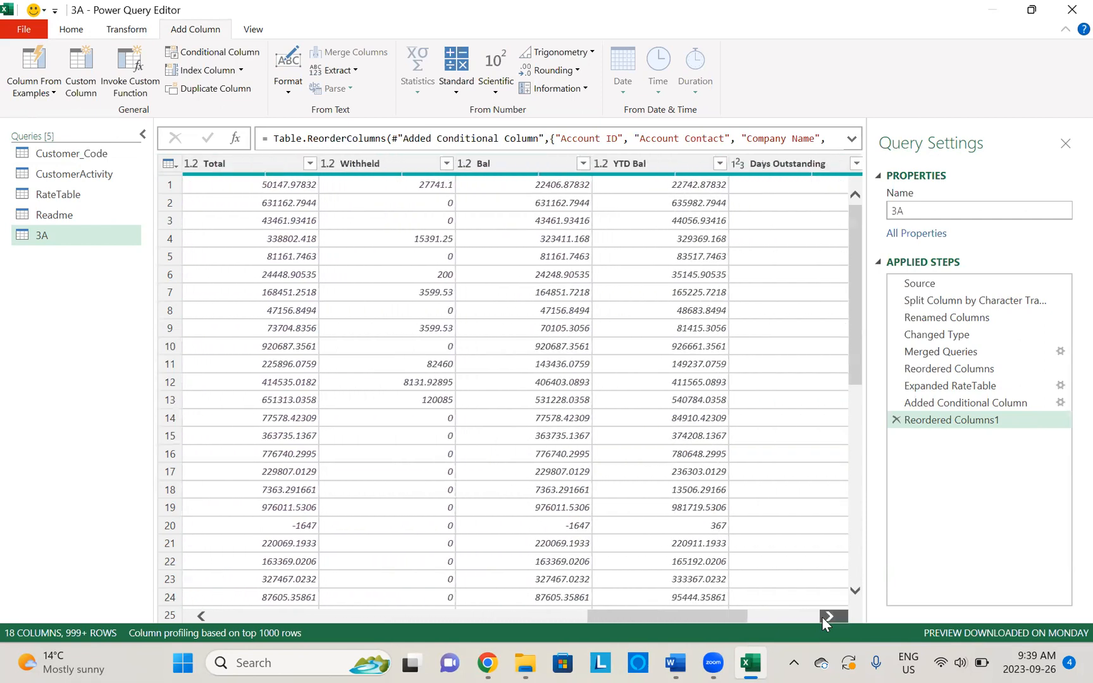
{"action": "left_click", "coordinate": [823, 617]}
{"action": "left_click", "coordinate": [822, 617]}
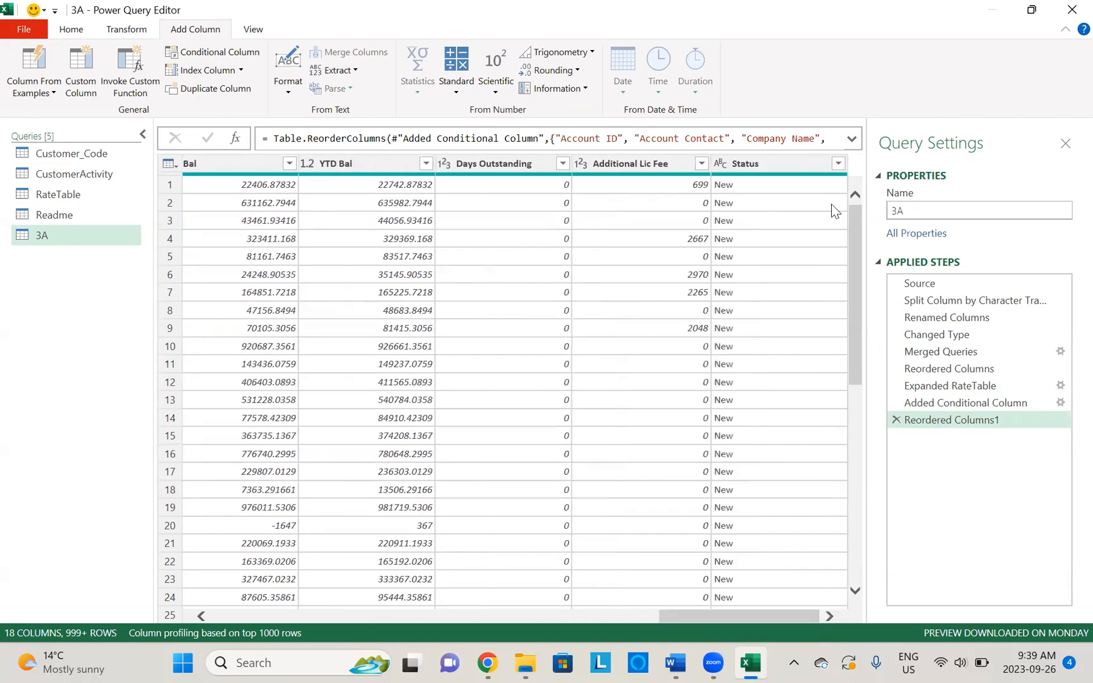
{"action": "left_click", "coordinate": [838, 163]}
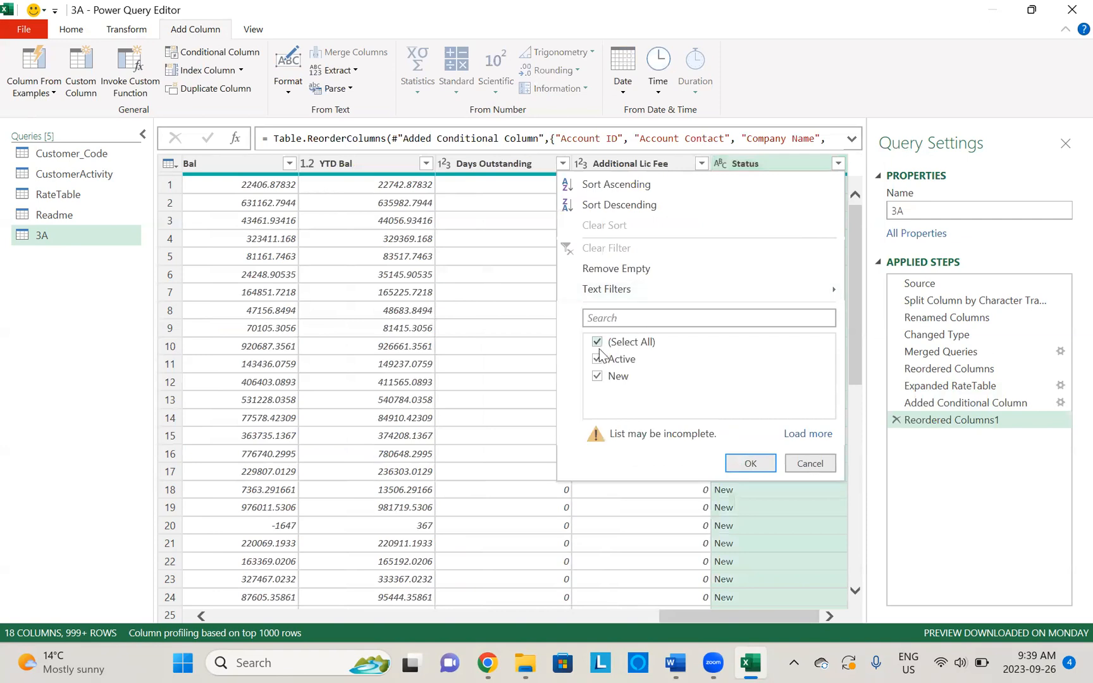
{"action": "left_click", "coordinate": [597, 344]}
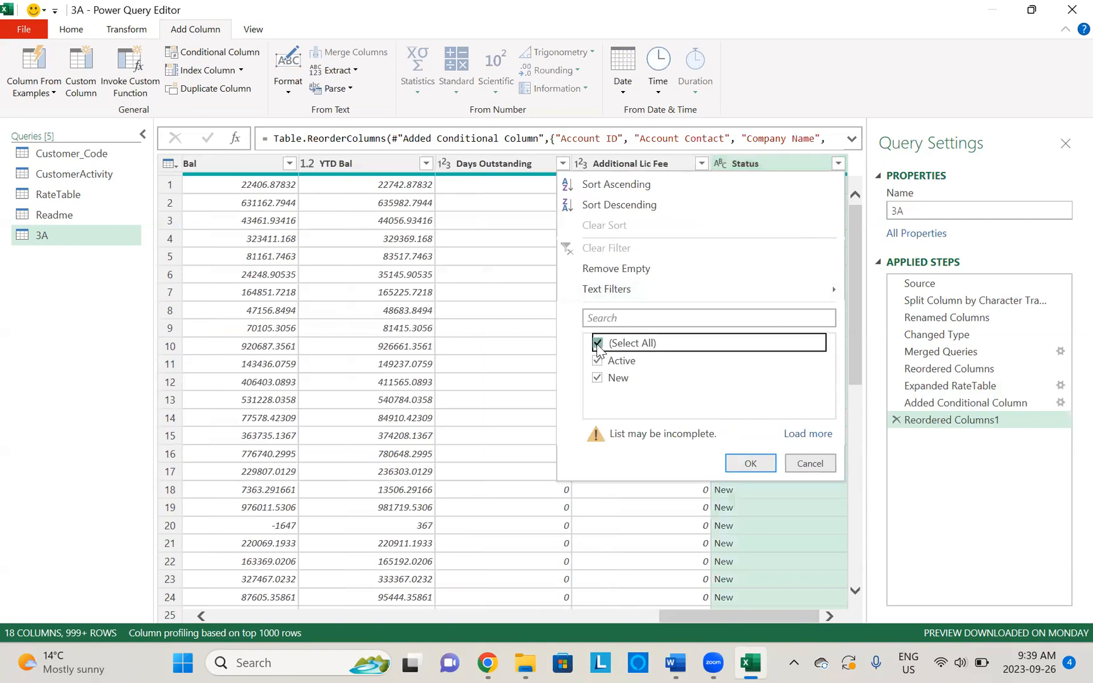
{"action": "left_click", "coordinate": [810, 434]}
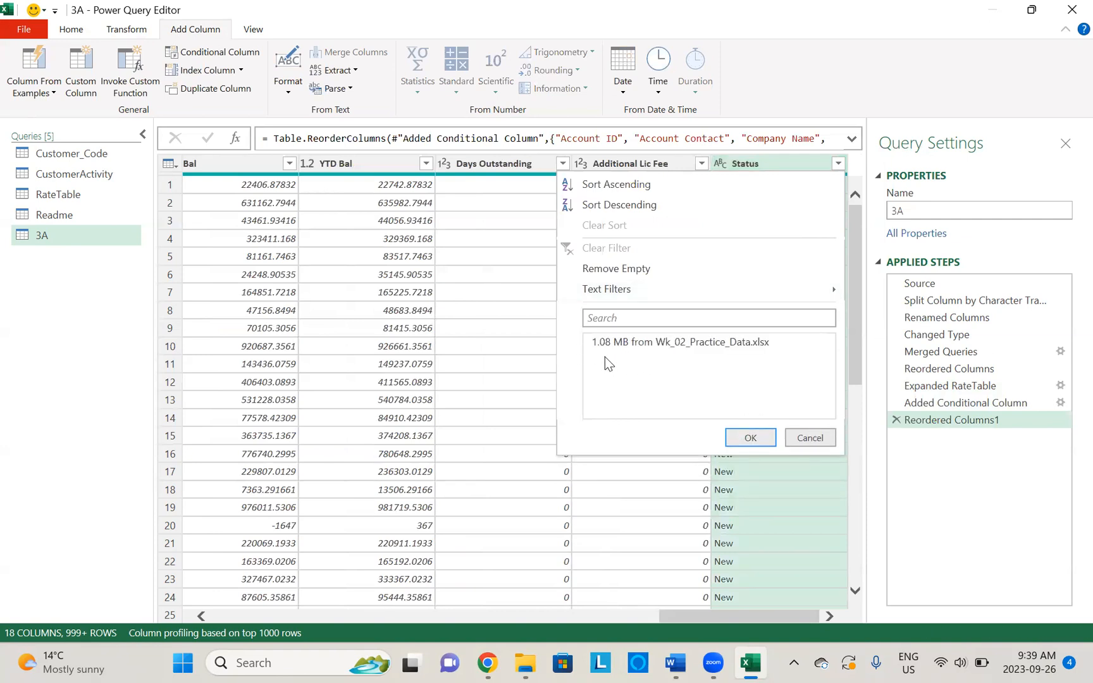
{"action": "left_click", "coordinate": [598, 344]}
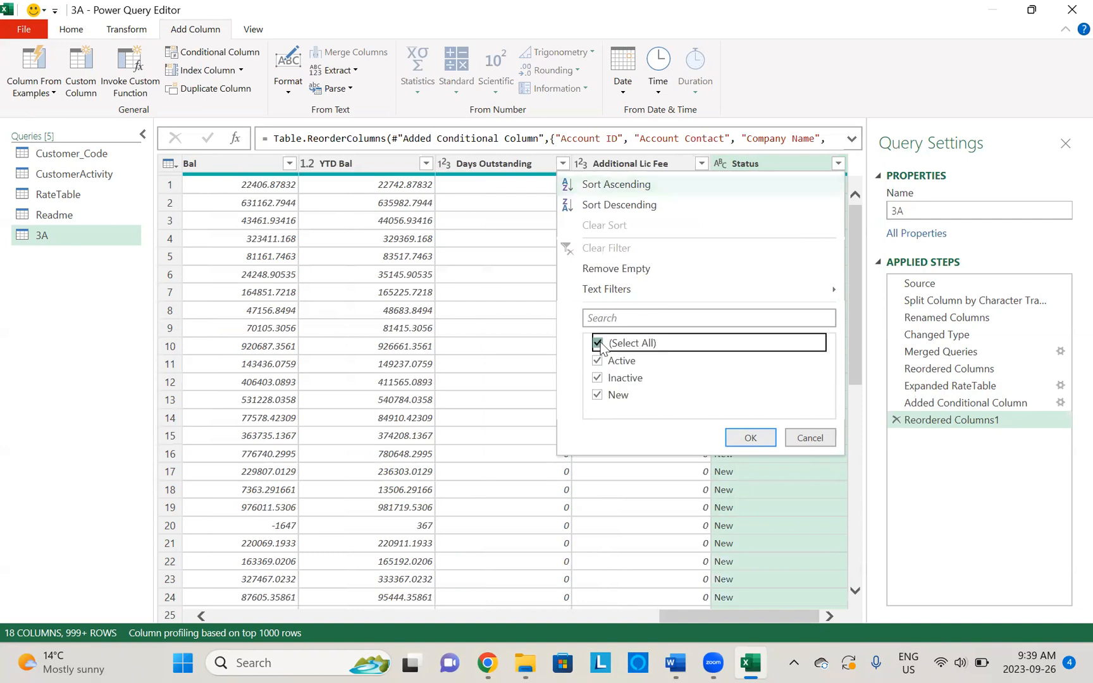
{"action": "left_click", "coordinate": [598, 345]}
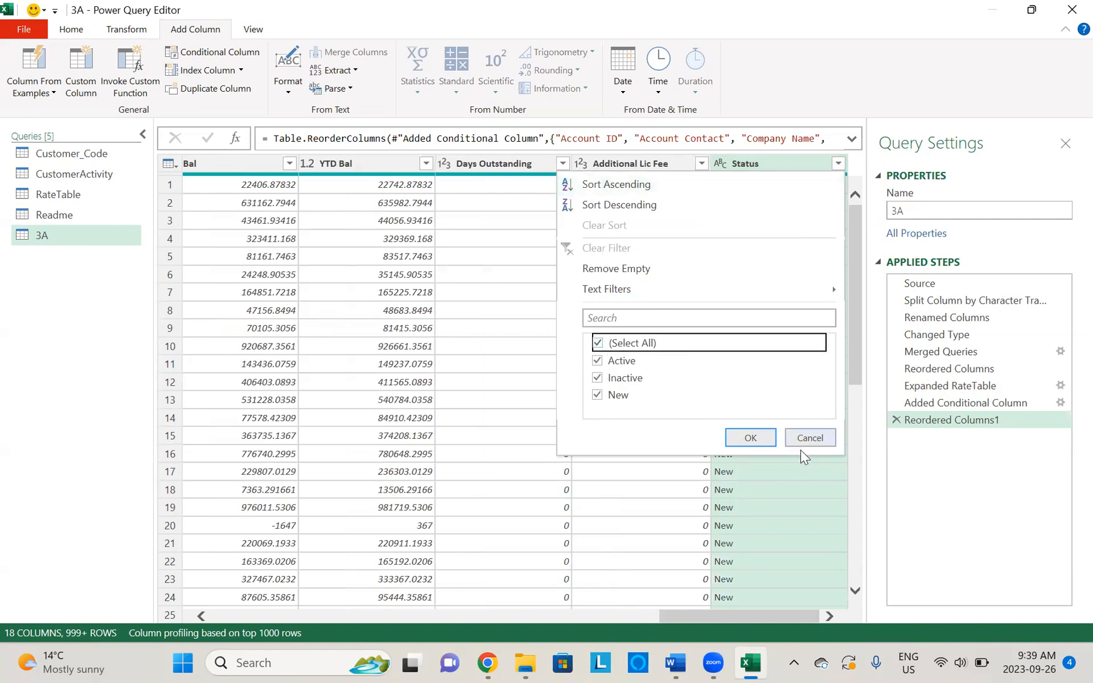
{"action": "left_click", "coordinate": [597, 360]}
{"action": "left_click", "coordinate": [597, 377]}
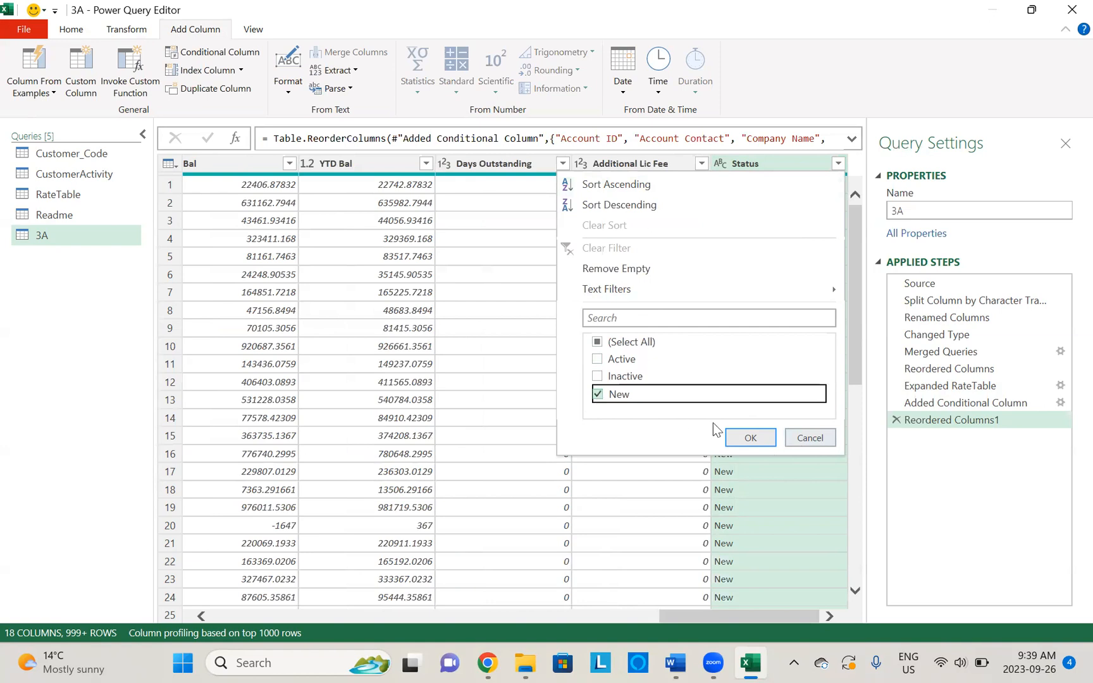
{"action": "left_click", "coordinate": [750, 438]}
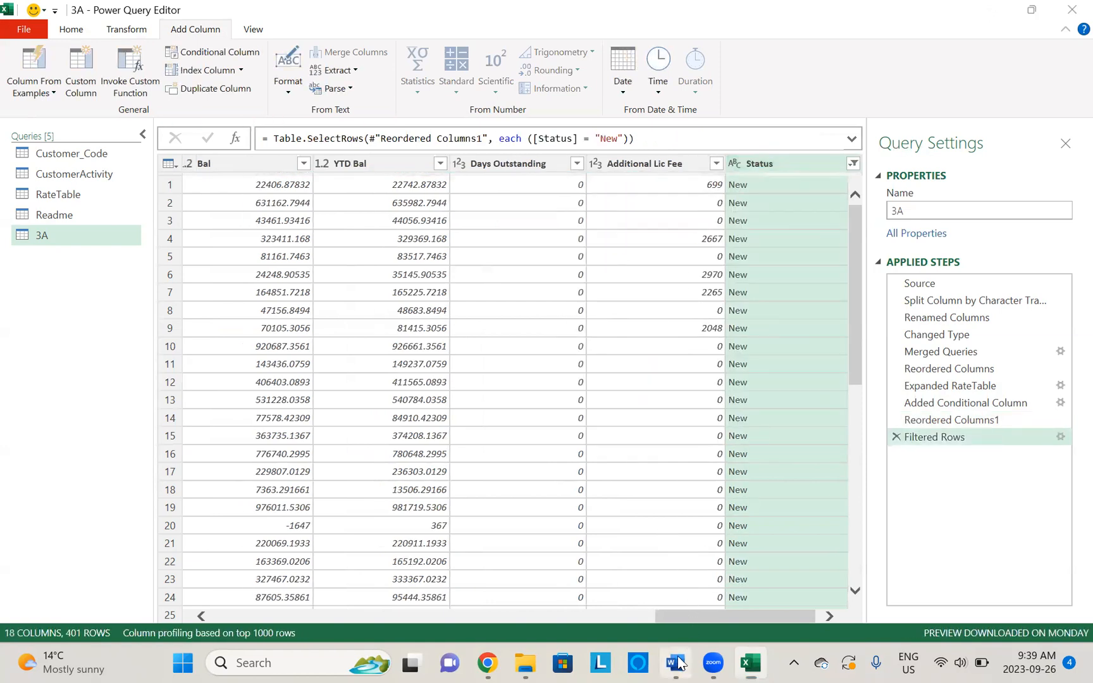
{"action": "left_click_drag", "start_coordinate": [666, 620], "coordinate": [276, 597]}
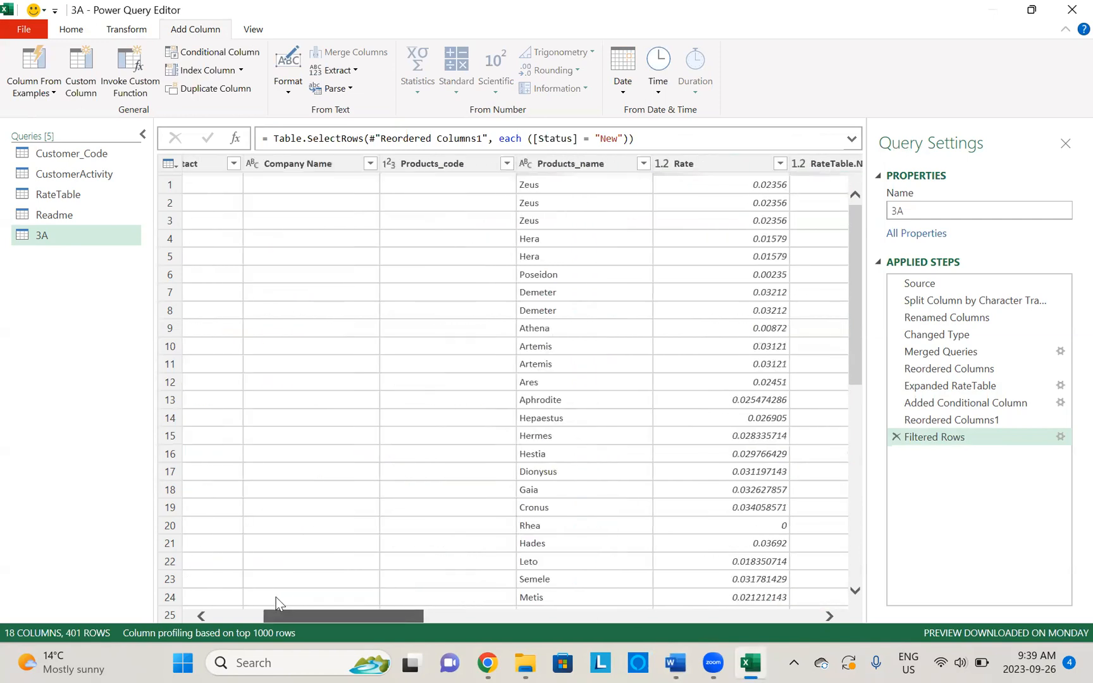
{"action": "scroll", "coordinate": [320, 588], "scroll_direction": "right", "scroll_amount": 5}
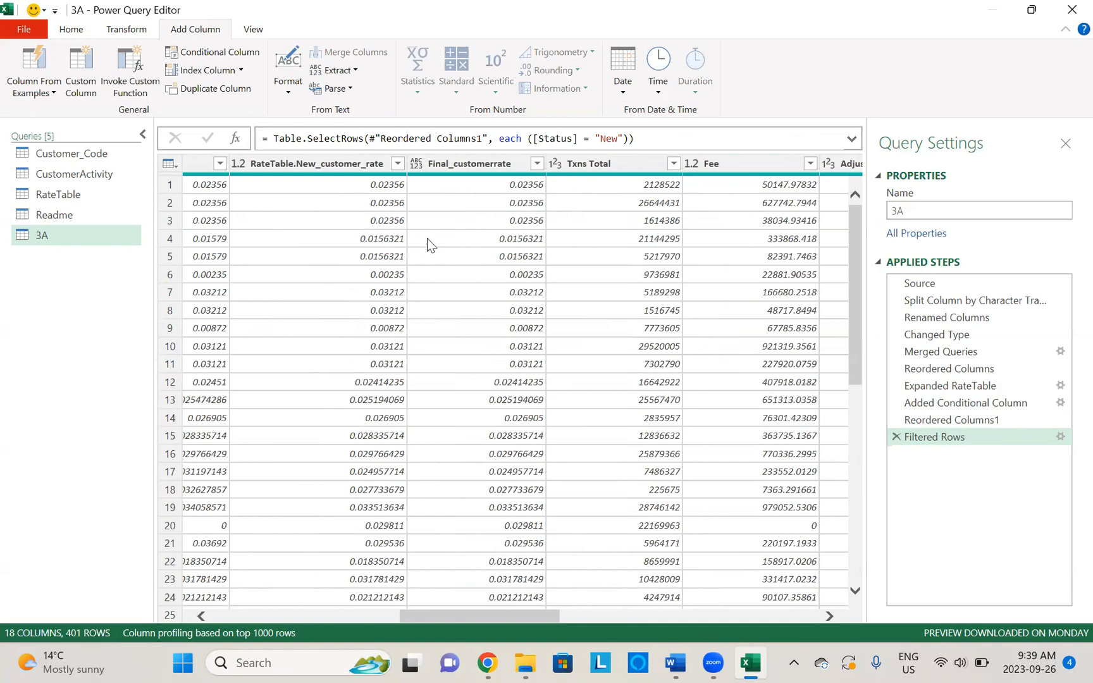
Change the Status filter to exclude New, keeping Active and Inactive, and check Final_customerrate against Rate
{"action": "left_click_drag", "start_coordinate": [524, 615], "coordinate": [853, 589]}
{"action": "left_click", "coordinate": [838, 162]}
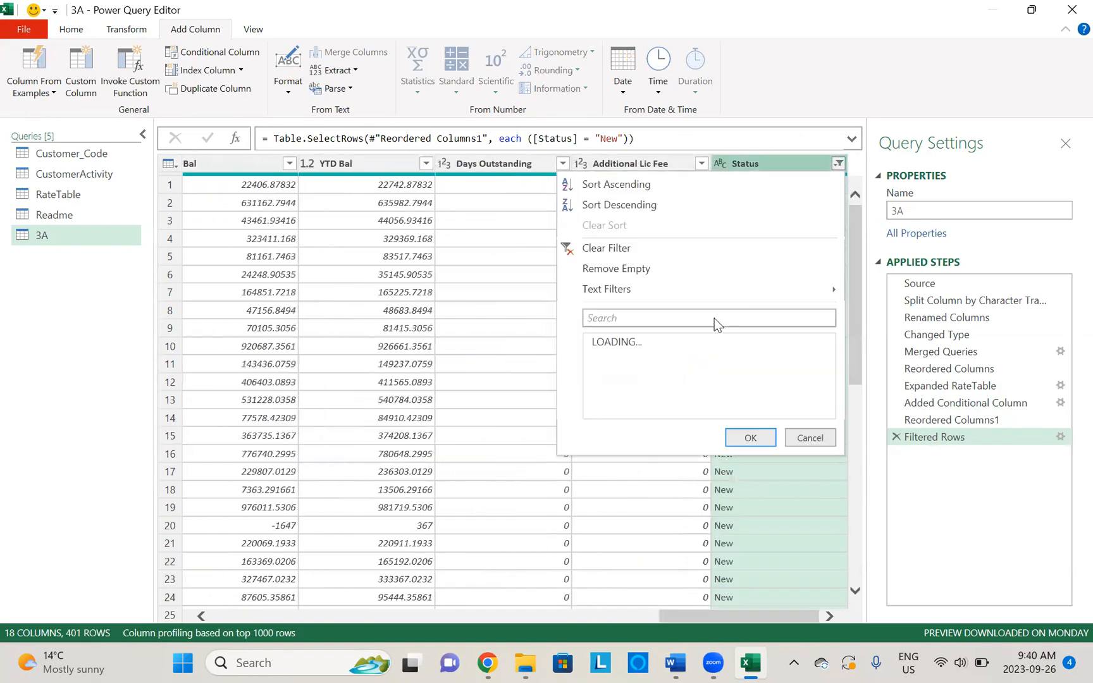
{"action": "left_click", "coordinate": [597, 375]}
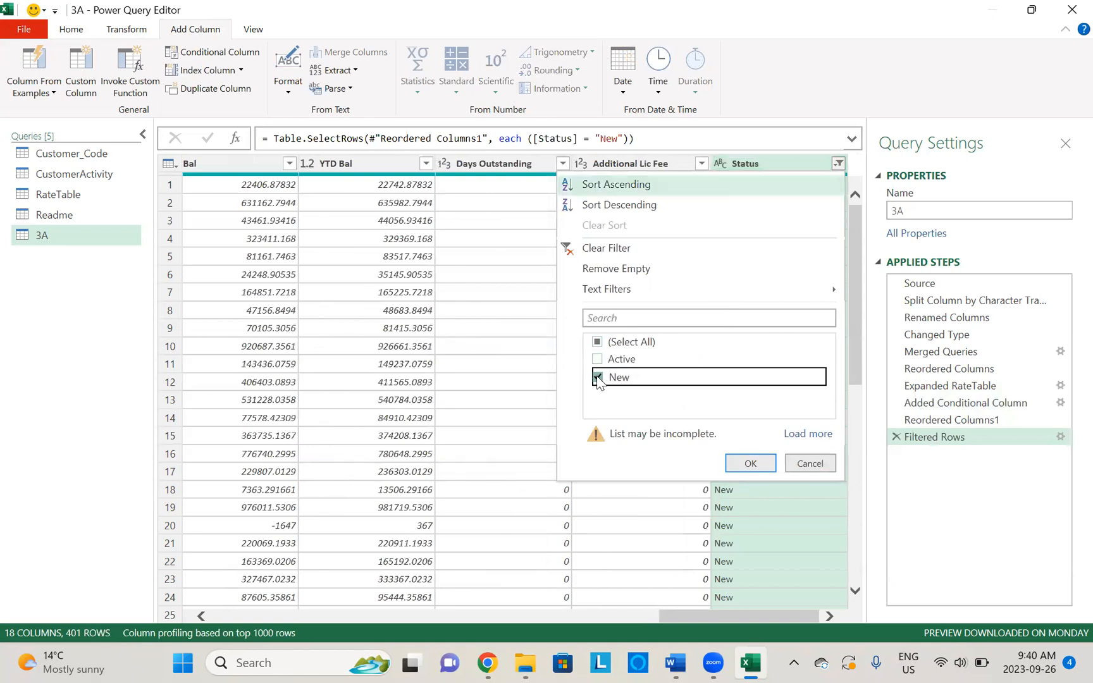
{"action": "left_click", "coordinate": [808, 433]}
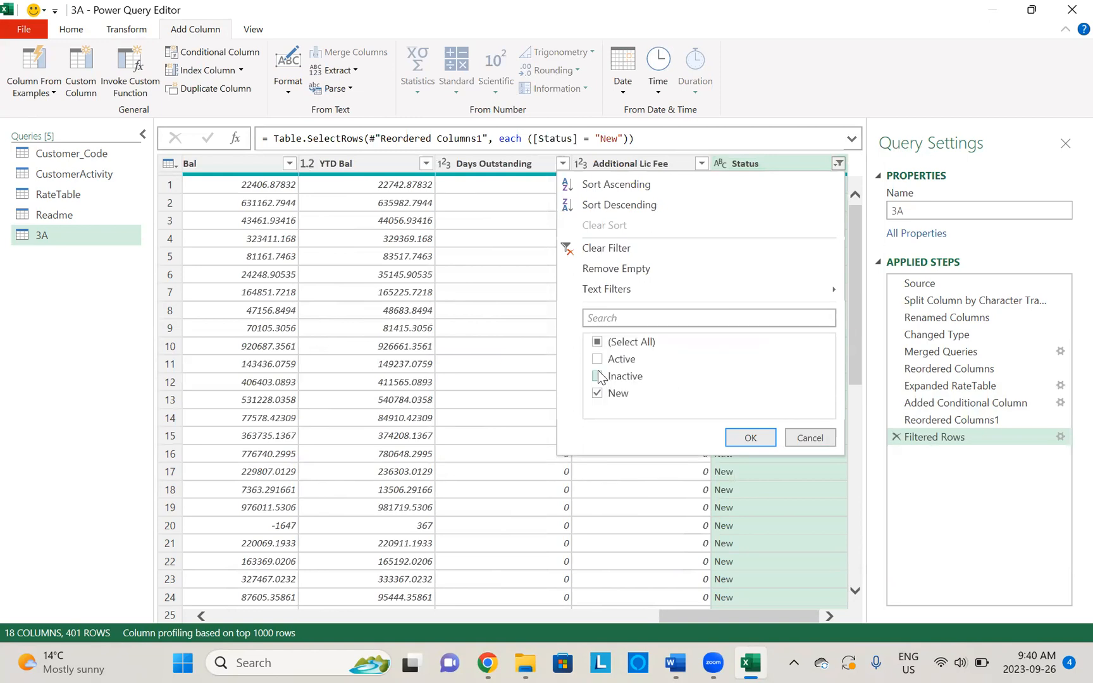
{"action": "left_click", "coordinate": [600, 396]}
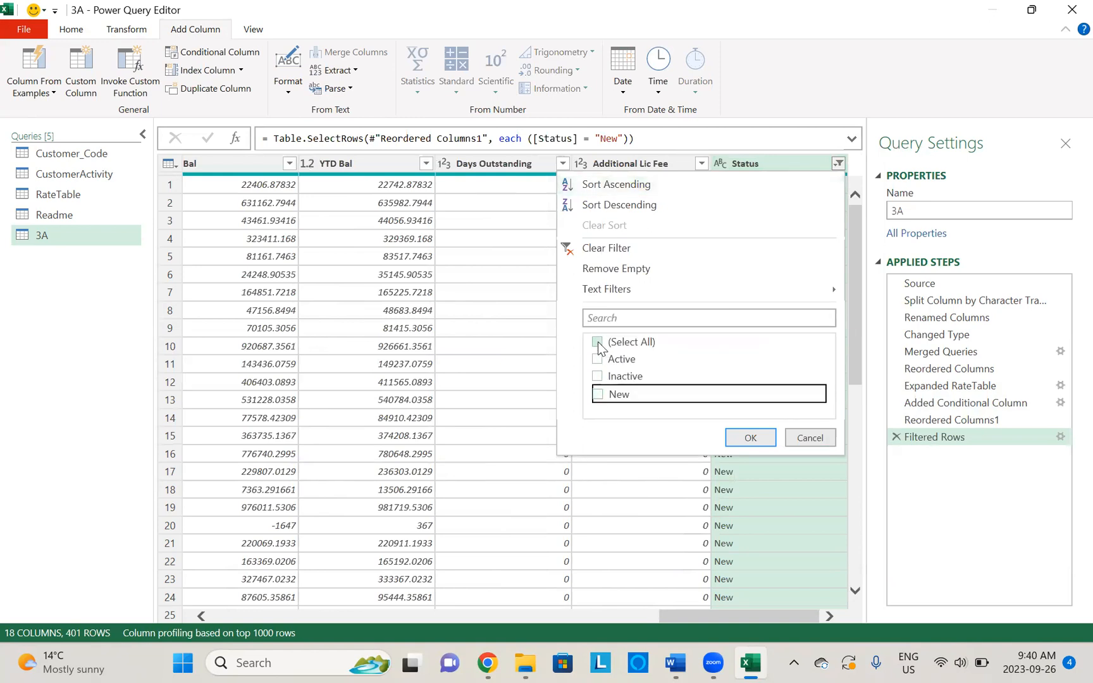
{"action": "left_click", "coordinate": [598, 343]}
{"action": "left_click", "coordinate": [597, 395]}
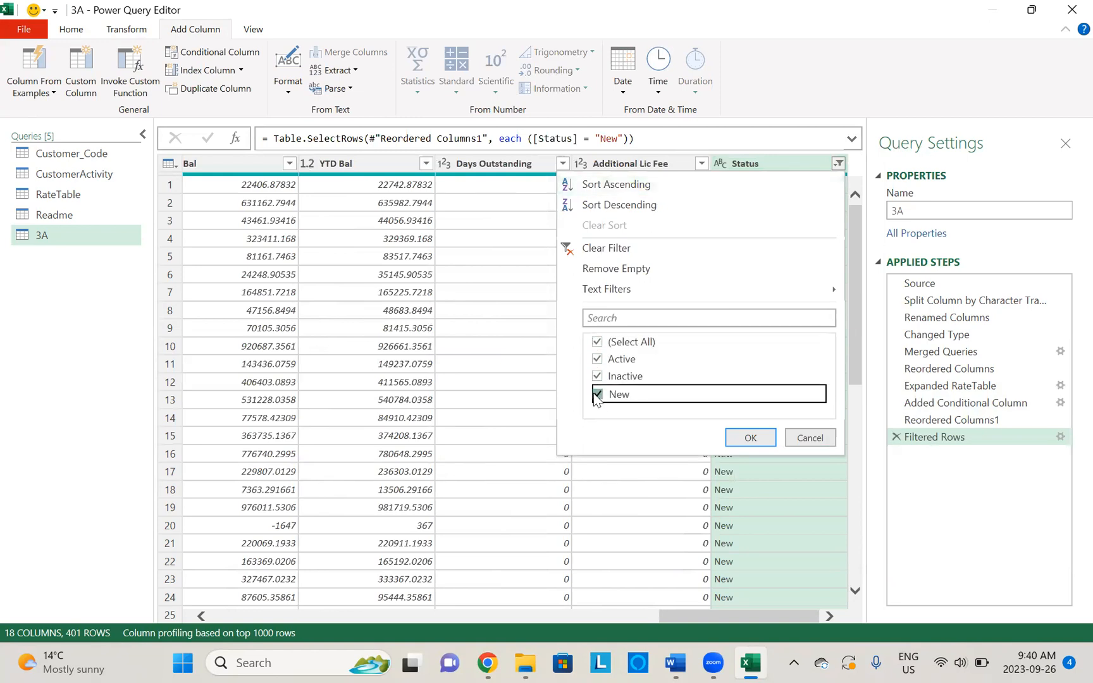
{"action": "left_click", "coordinate": [763, 443]}
{"action": "left_click_drag", "start_coordinate": [693, 615], "coordinate": [418, 617]}
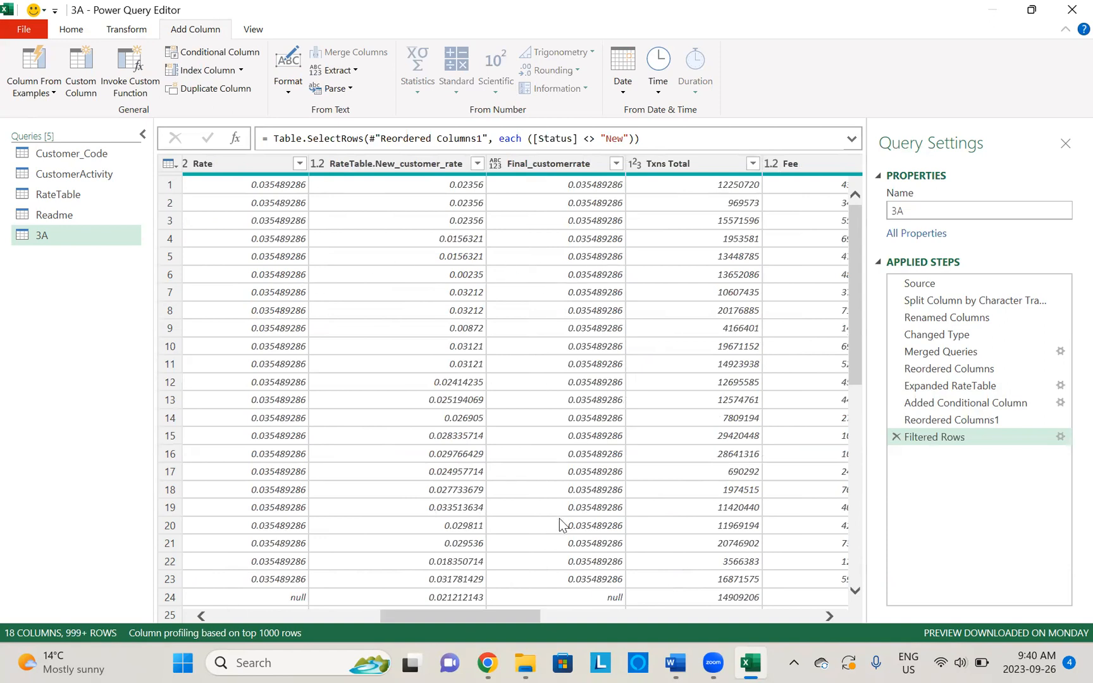
Clear the filter on the Status column
{"action": "left_click_drag", "start_coordinate": [503, 616], "coordinate": [782, 615]}
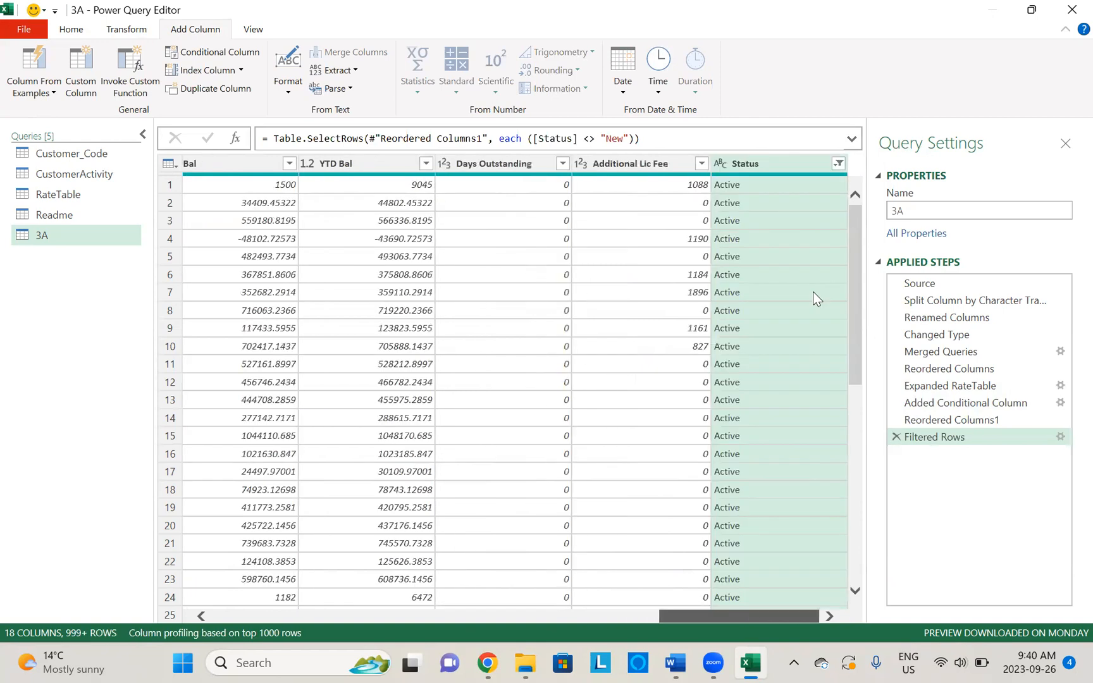
{"action": "left_click", "coordinate": [838, 163]}
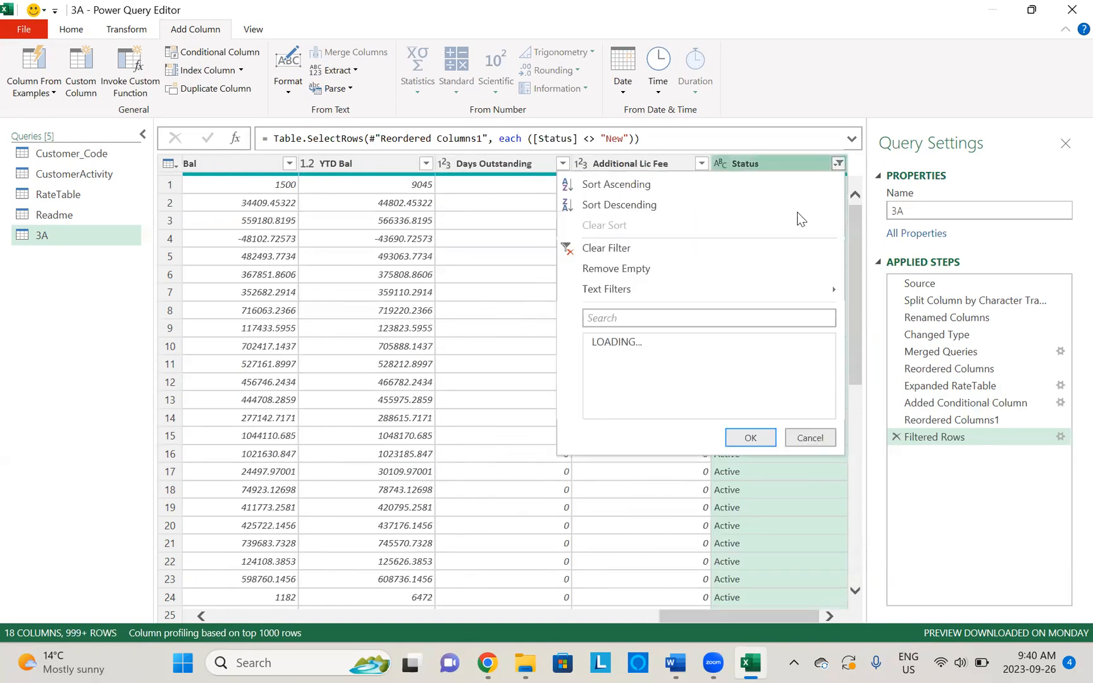
{"action": "left_click", "coordinate": [607, 252]}
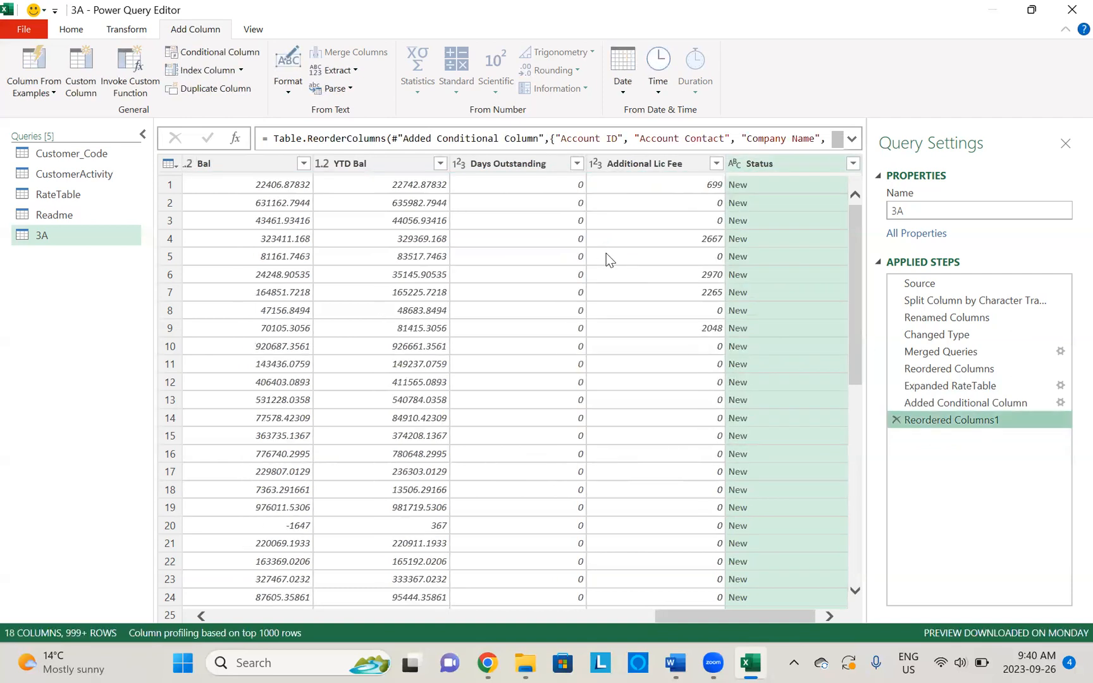
Review the columns of 3A from Company Name through the three rate columns to Txns Total
{"action": "left_click", "coordinate": [598, 204]}
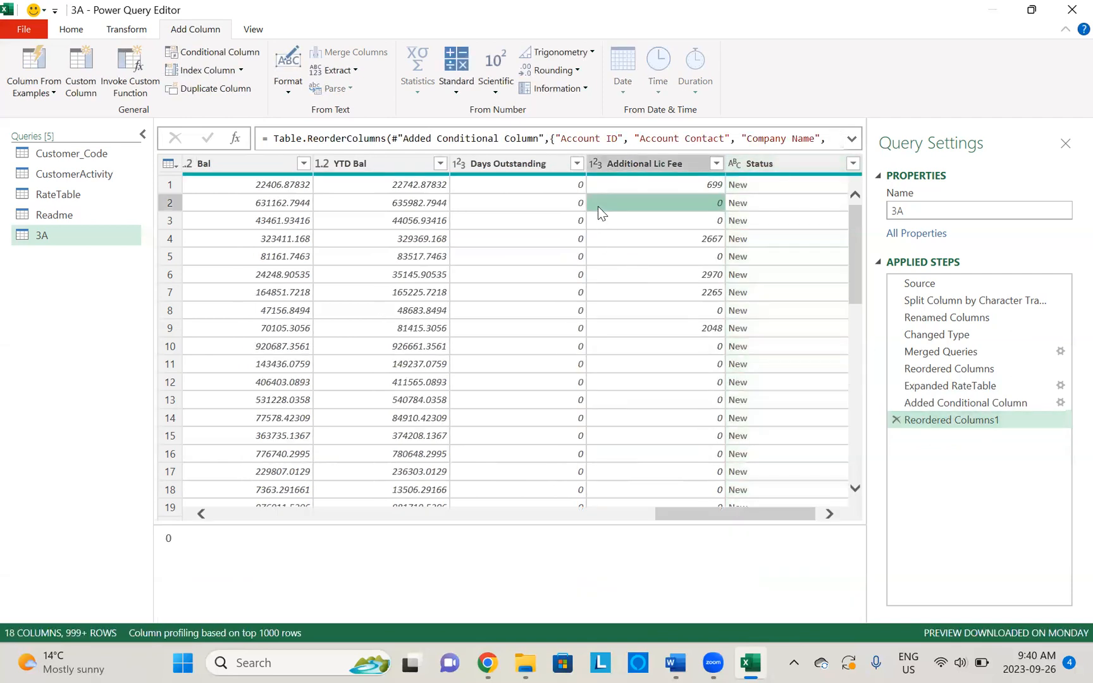
{"action": "key", "text": "Left"}
{"action": "key", "text": "Left"}
{"action": "key", "text": "Left"}
{"action": "key", "text": "Left"}
{"action": "key", "text": "Left"}
{"action": "key", "text": "Left"}
{"action": "key", "text": "Left"}
{"action": "key", "text": "Left"}
{"action": "key", "text": "Left"}
{"action": "key", "text": "Left"}
{"action": "key", "text": "Left"}
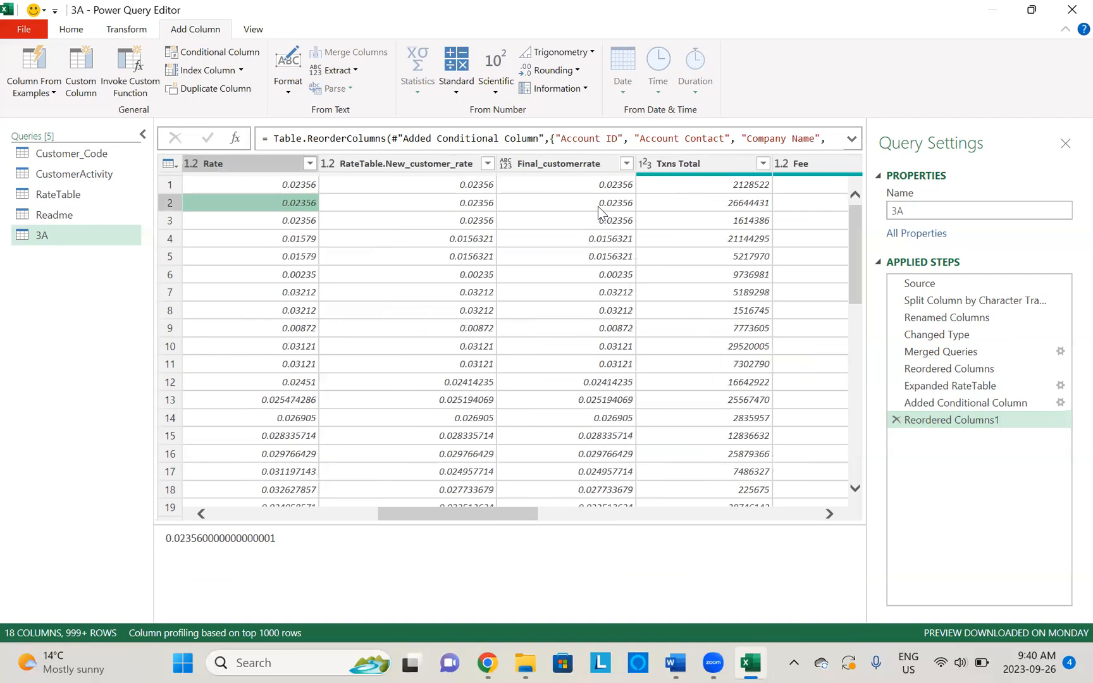
{"action": "key", "text": "Left"}
{"action": "key", "text": "Left"}
{"action": "key", "text": "Left"}
{"action": "key", "text": "ctrl+space"}
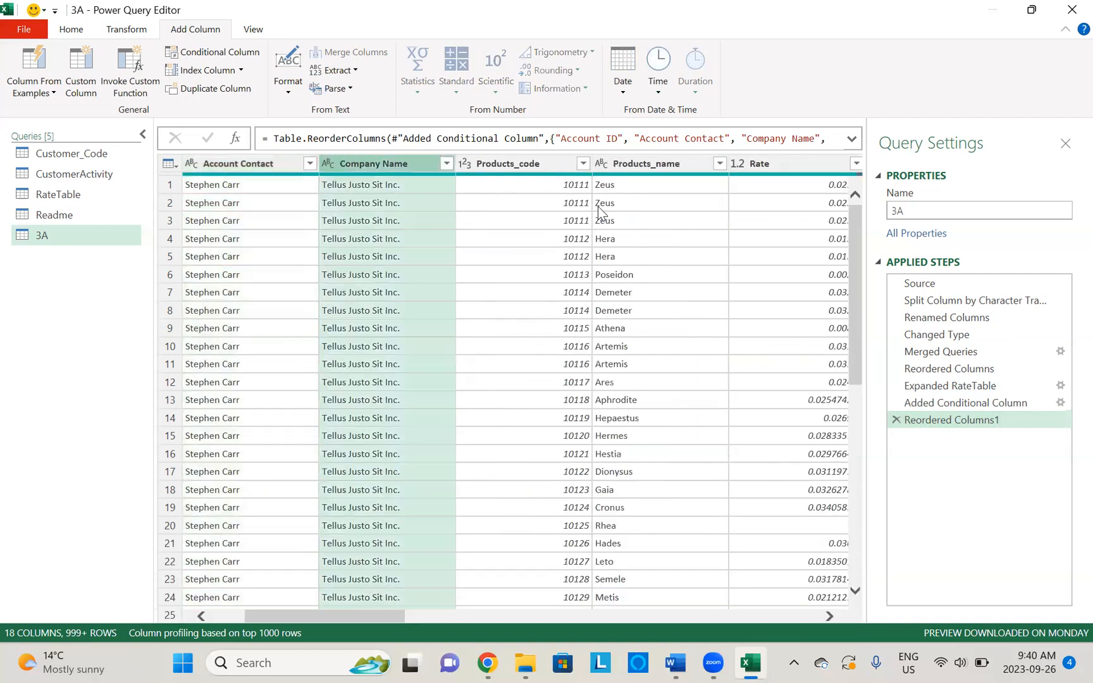
{"action": "key", "text": "Right"}
{"action": "key", "text": "Right"}
{"action": "key", "text": "Right"}
{"action": "key", "text": "Right"}
{"action": "key", "text": "Right"}
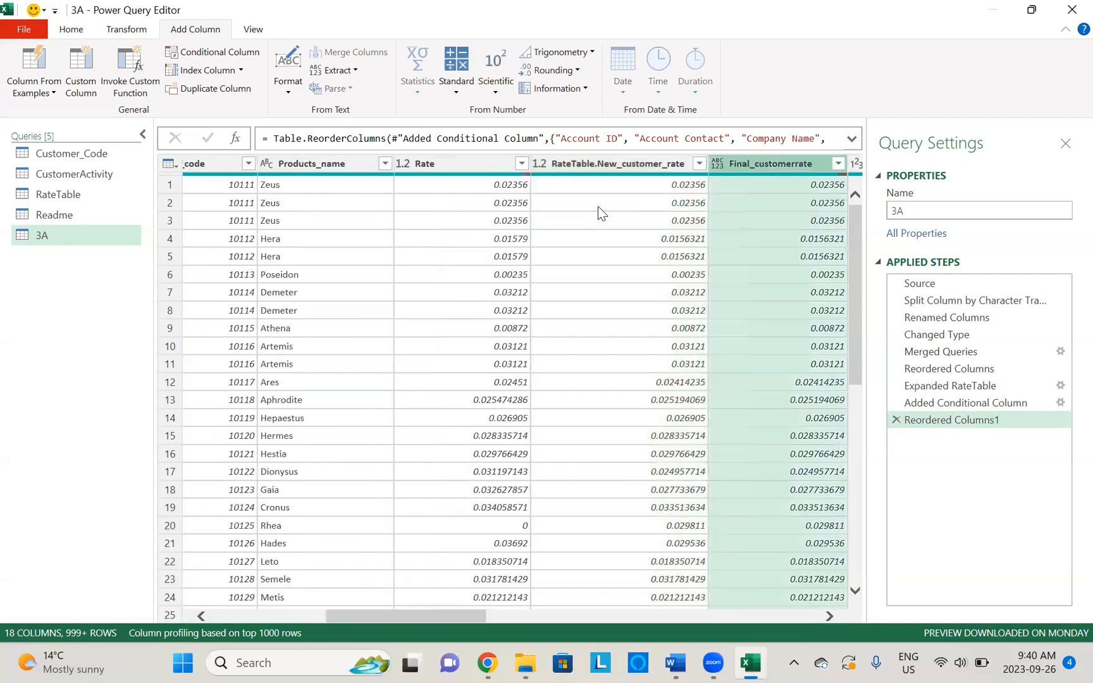
{"action": "key", "text": "Right"}
{"action": "key", "text": "Left"}
{"action": "key", "text": "Left"}
{"action": "key", "text": "Right"}
{"action": "key", "text": "Right"}
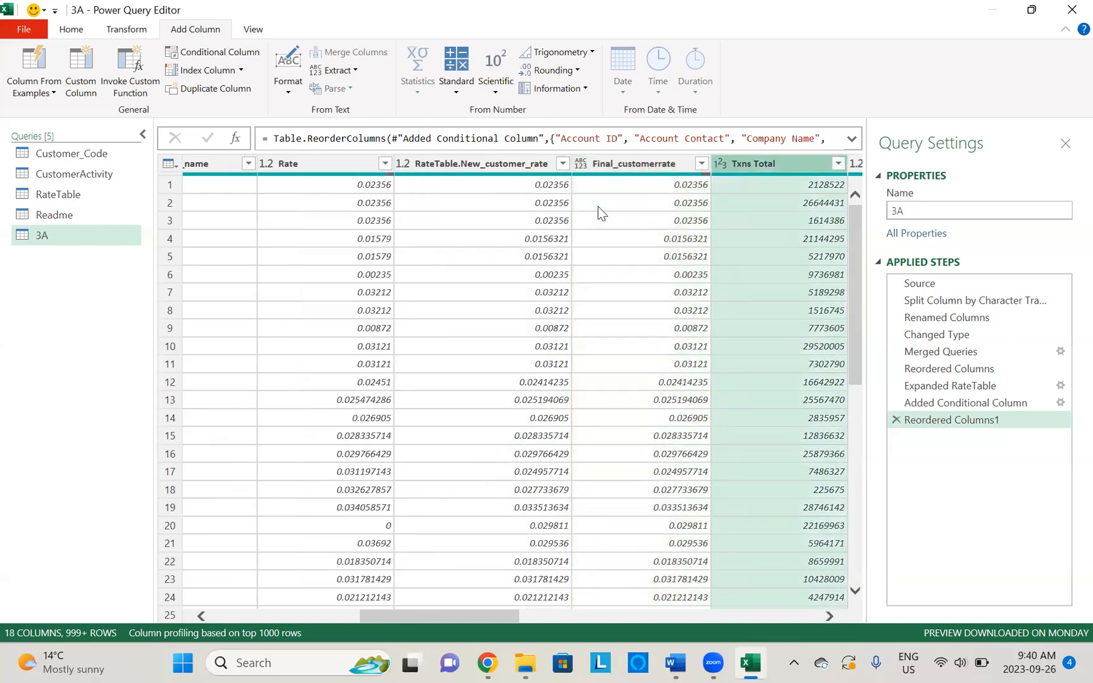
Look up the fee formula in the Readme query and locate Final_customerrate, Txns Total and Fee in 3A
{"action": "left_click", "coordinate": [76, 220]}
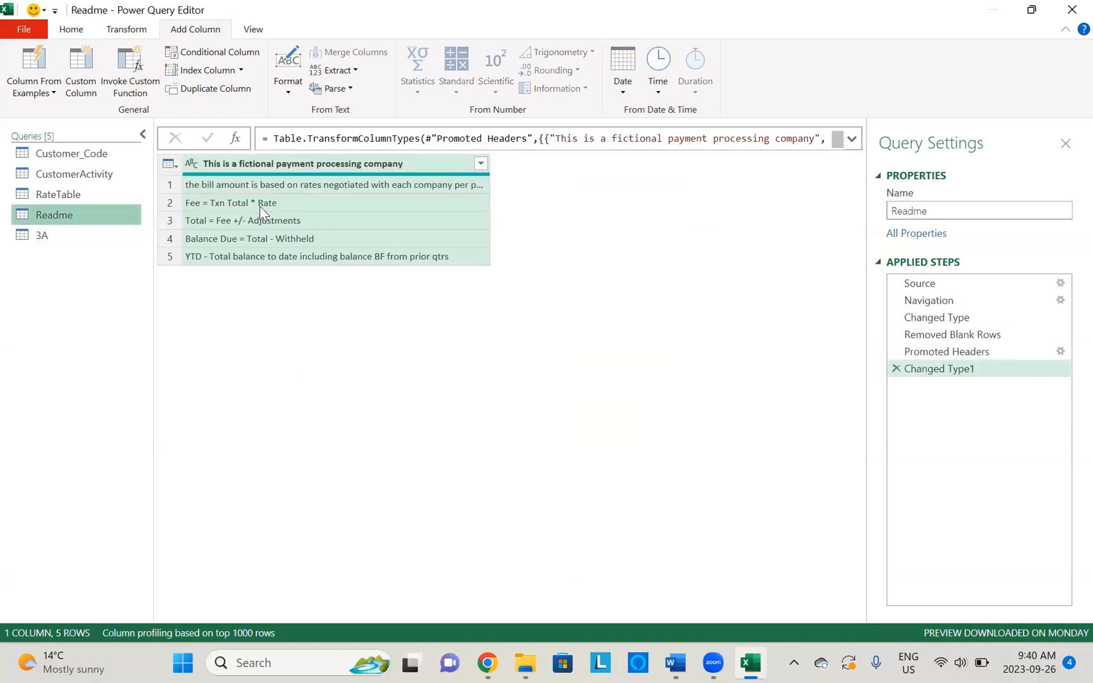
{"action": "left_click", "coordinate": [52, 233]}
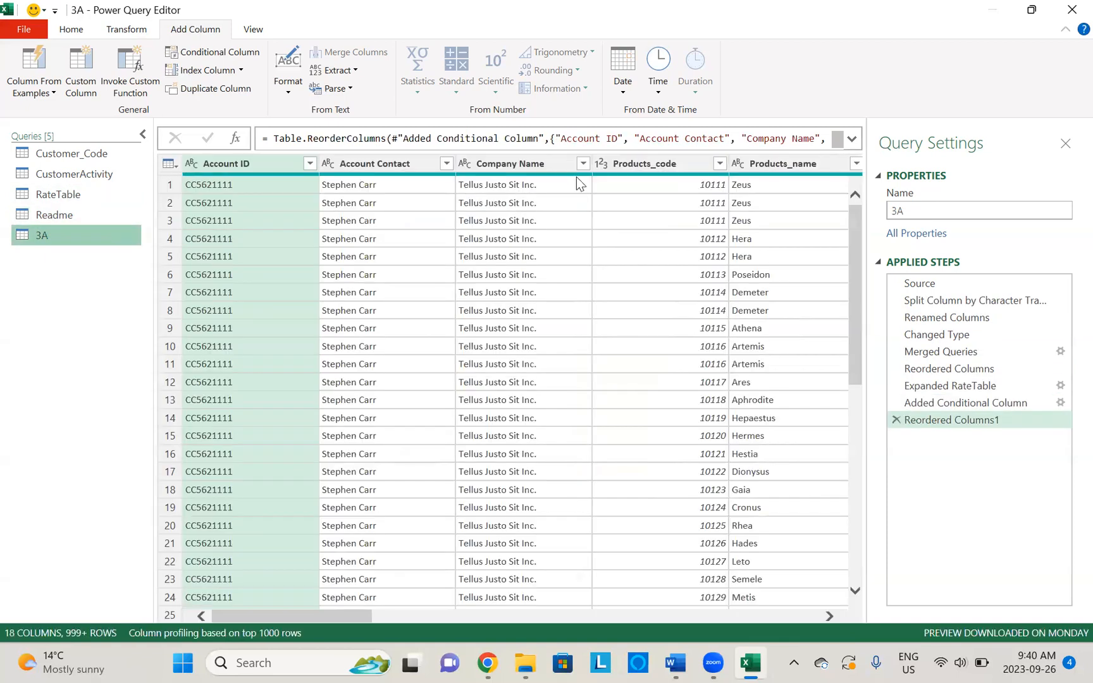
{"action": "left_click", "coordinate": [568, 203]}
{"action": "key", "text": "Right"}
{"action": "key", "text": "Right"}
{"action": "key", "text": "Right"}
{"action": "key", "text": "Right"}
{"action": "key", "text": "Right"}
{"action": "key", "text": "Right"}
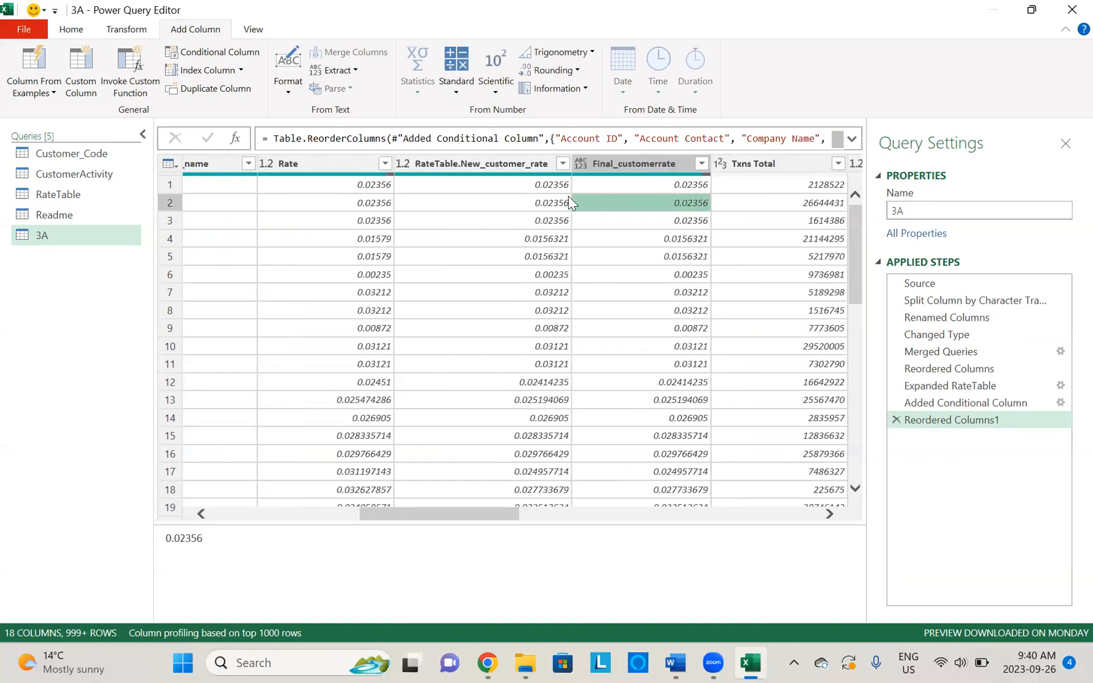
{"action": "key", "text": "Up"}
{"action": "key", "text": "Right"}
{"action": "key", "text": "Right"}
{"action": "key", "text": "Right"}
{"action": "key", "text": "Left"}
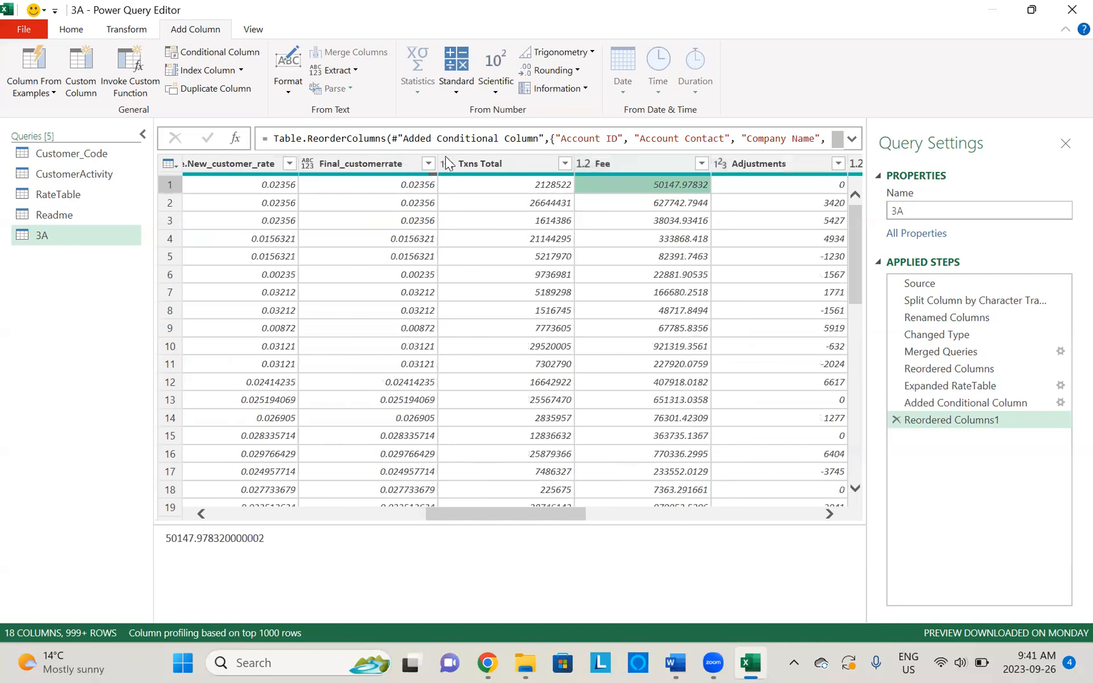
Add a column to 3A that multiplies Final_customerrate by the values in the Txns Total column
{"action": "left_click", "coordinate": [385, 168]}
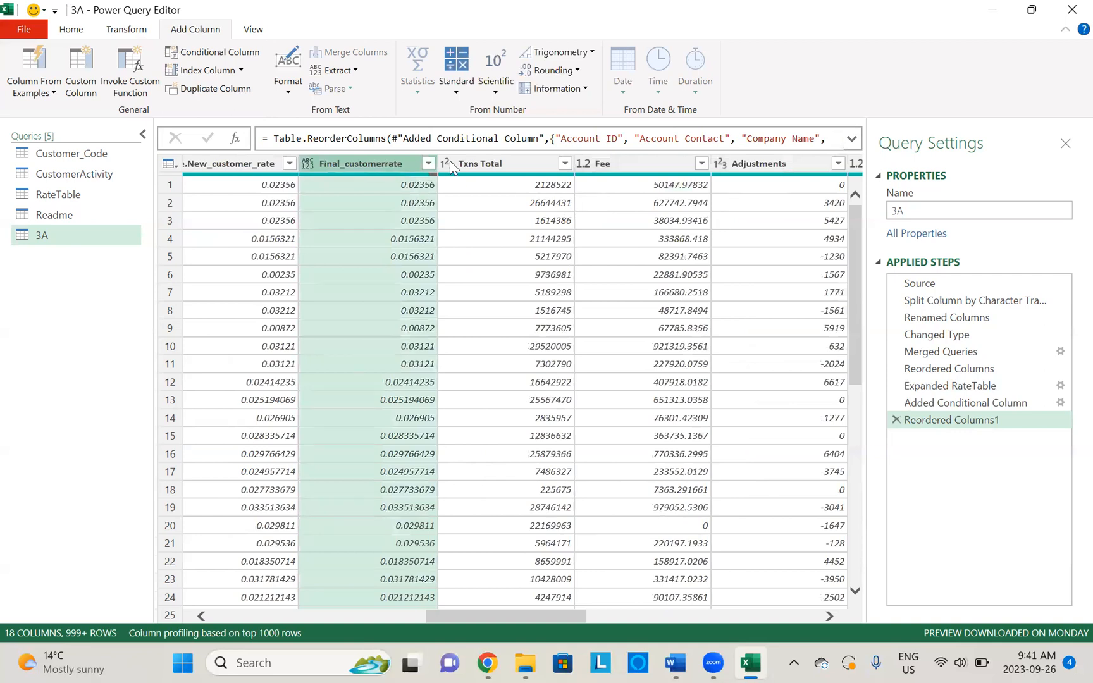
{"action": "left_click", "coordinate": [457, 75]}
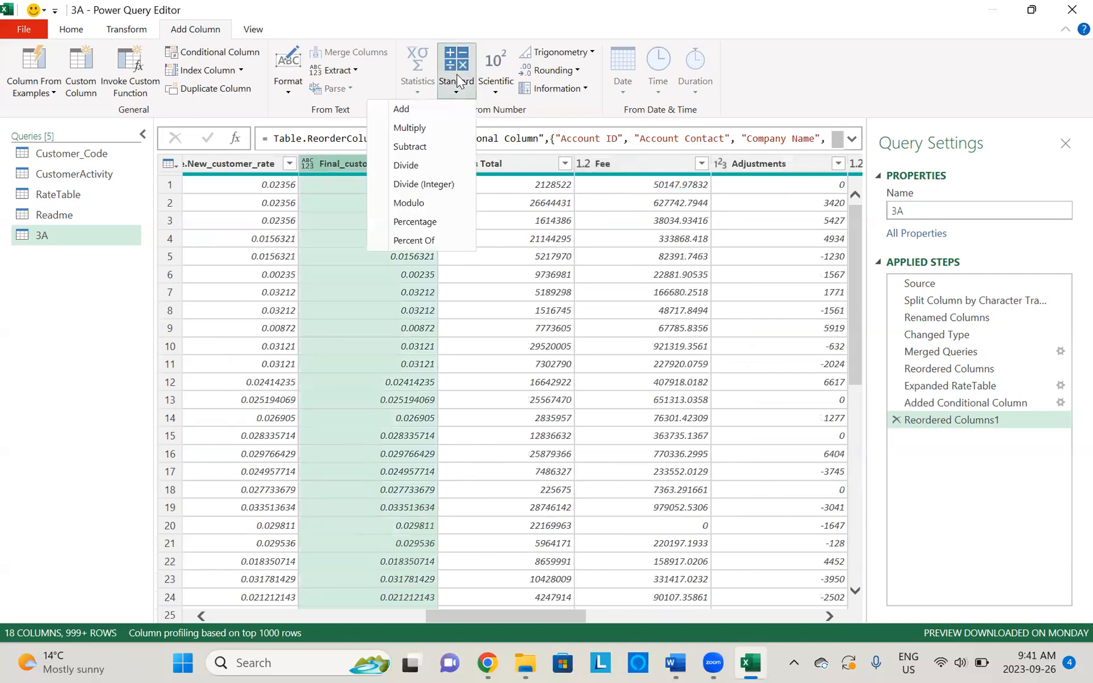
{"action": "left_click", "coordinate": [424, 122]}
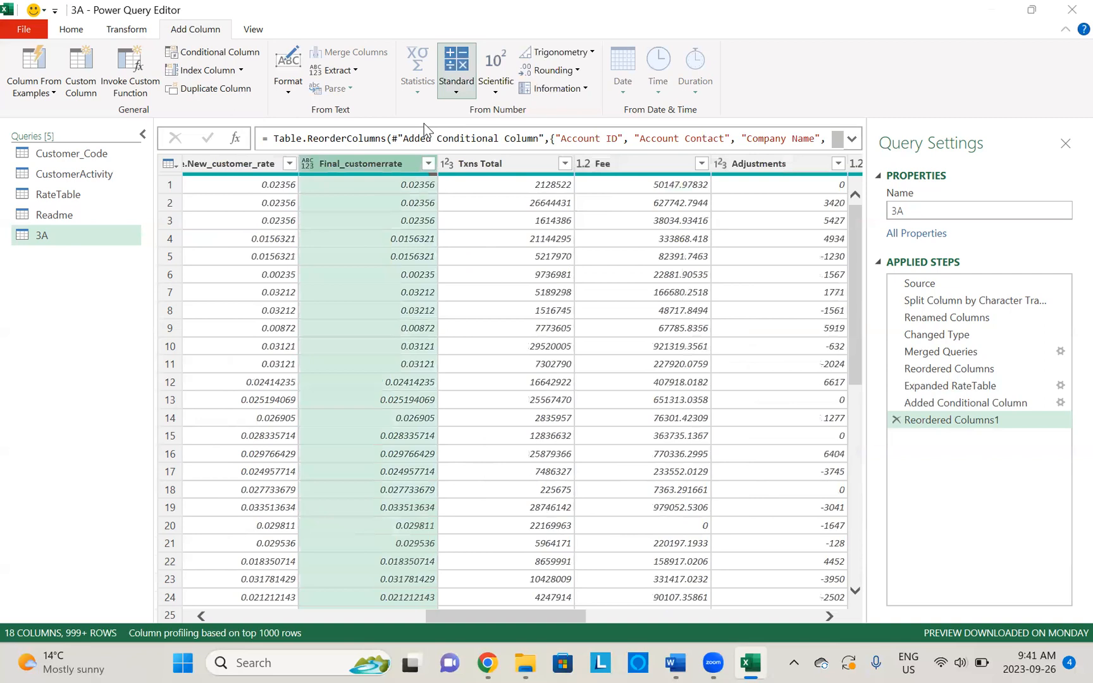
{"action": "left_click", "coordinate": [296, 331]}
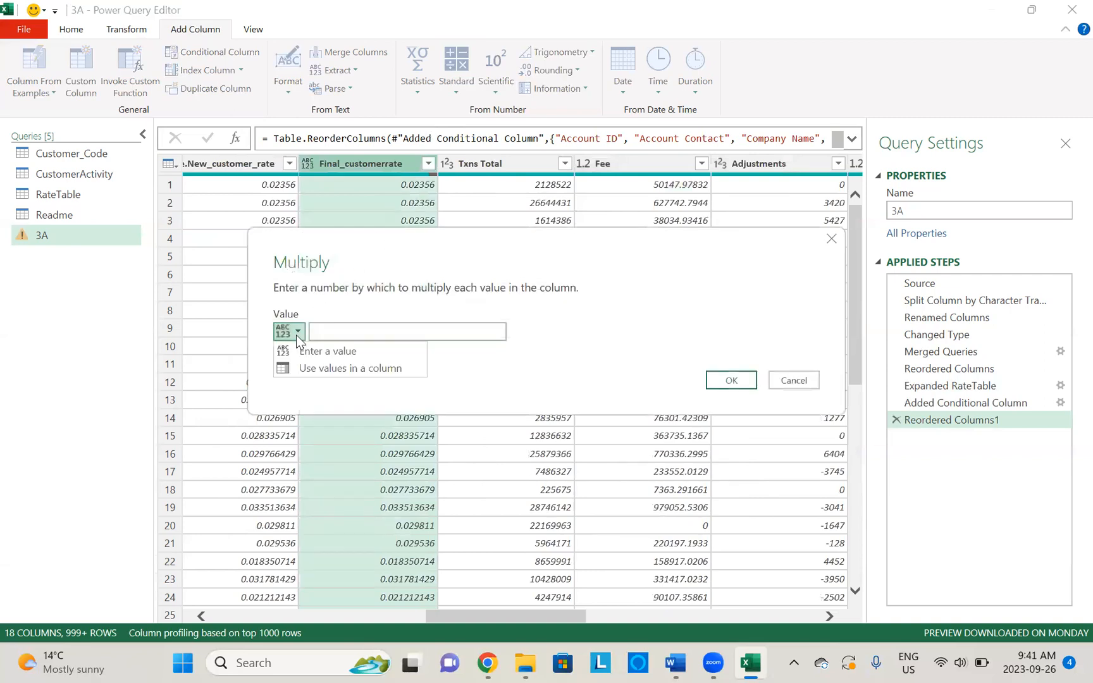
{"action": "left_click", "coordinate": [300, 369]}
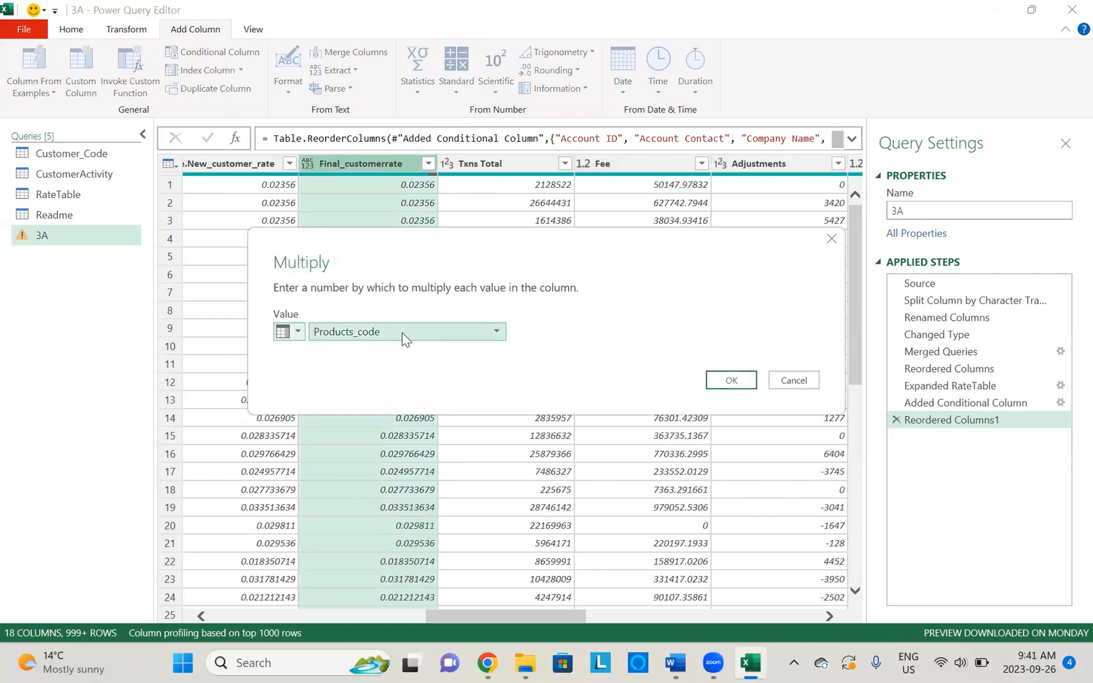
{"action": "left_click", "coordinate": [471, 334]}
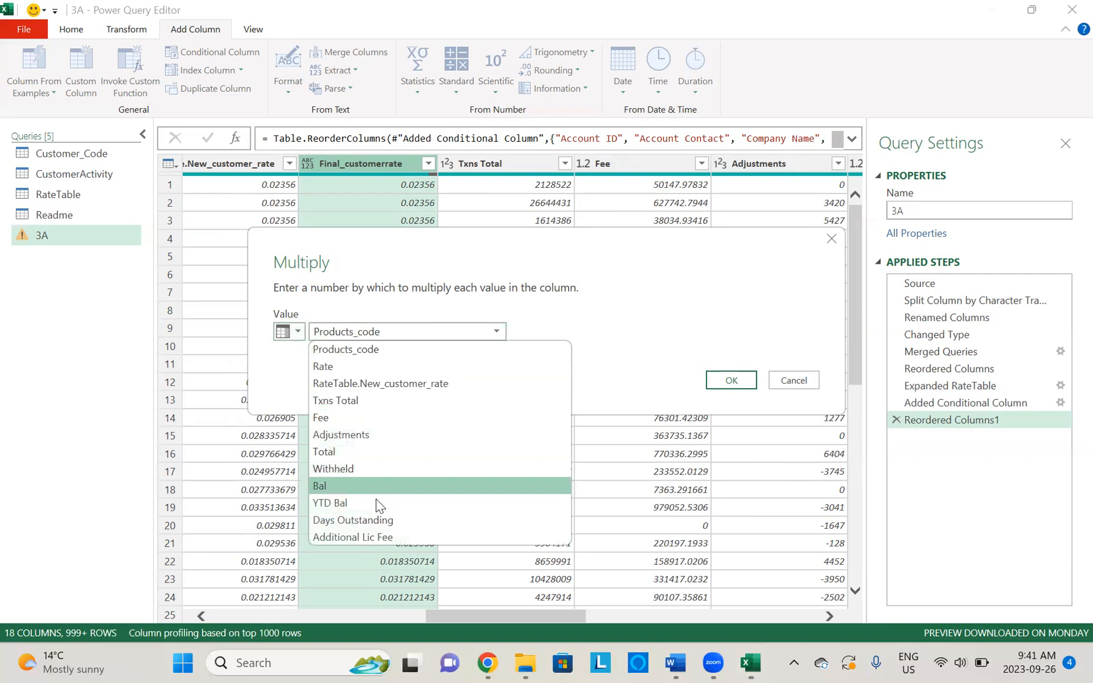
{"action": "left_click", "coordinate": [386, 401]}
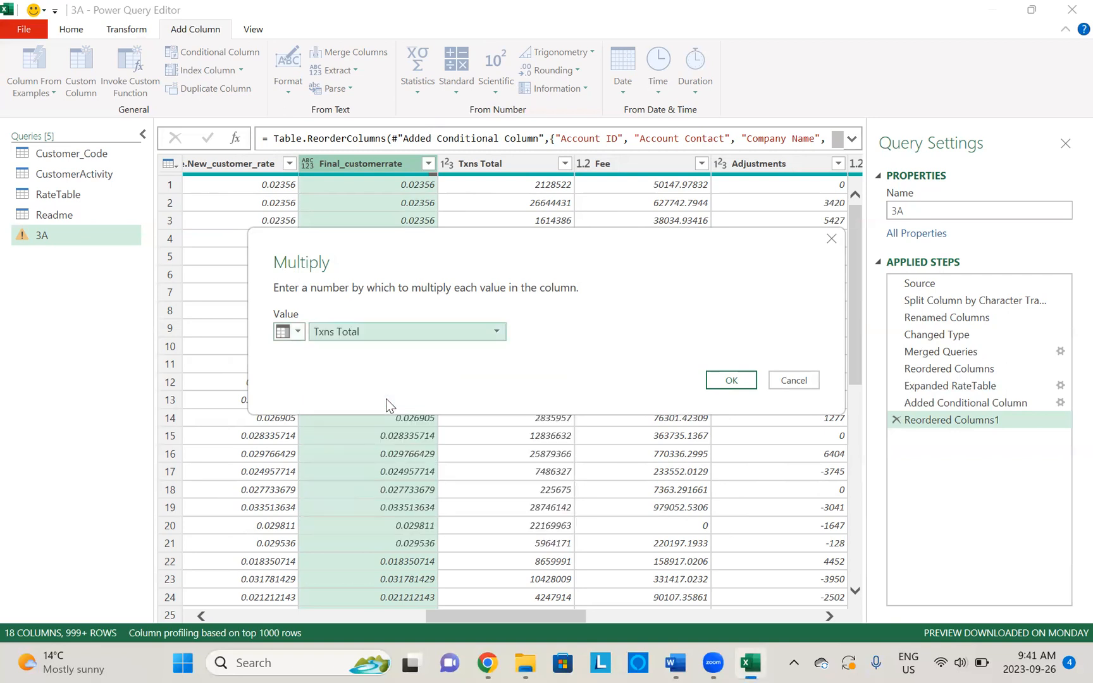
{"action": "left_click", "coordinate": [731, 381]}
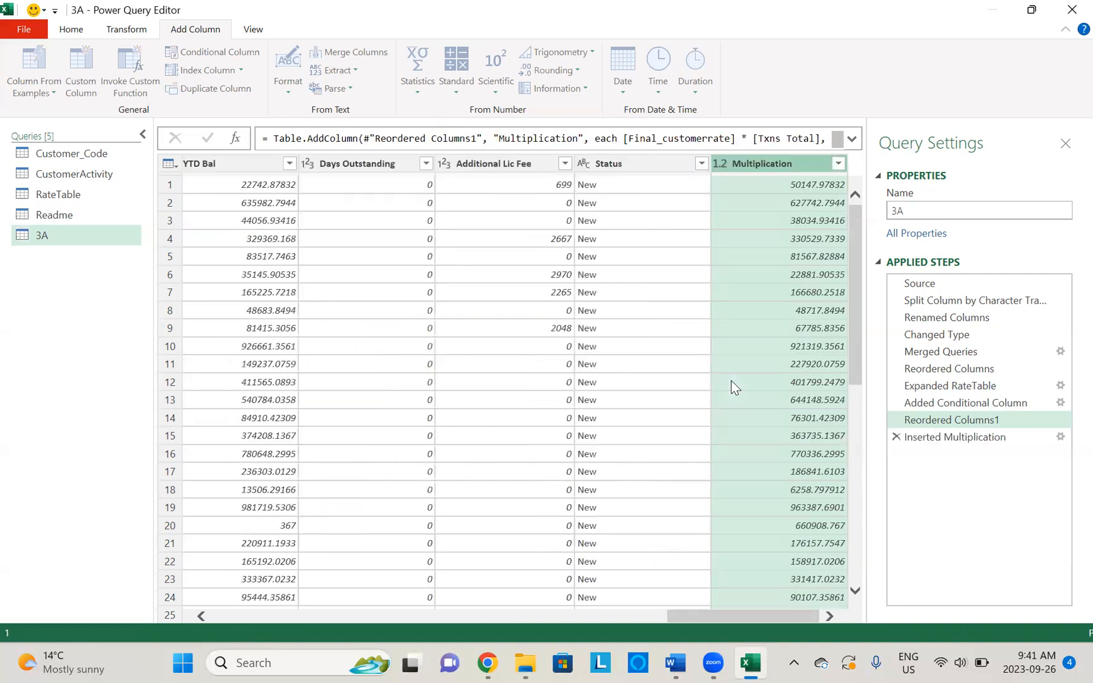
Rename the new multiplication column as New_fees and move it directly after the Fee column
{"action": "double_click", "coordinate": [790, 163]}
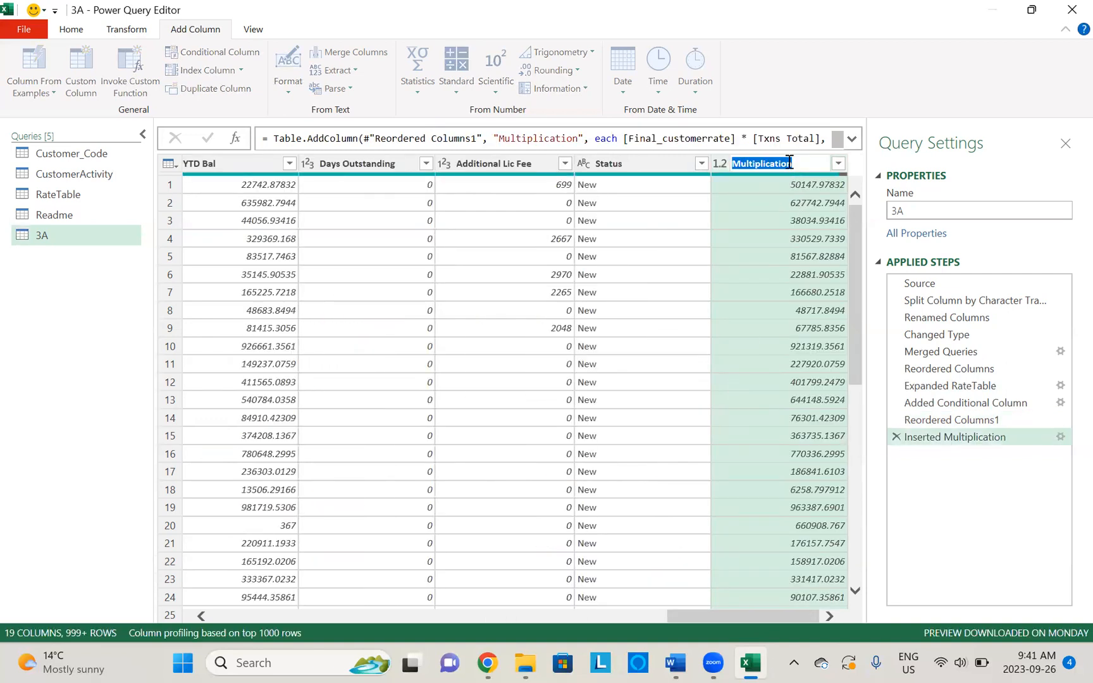
{"action": "type", "text": "New_fees"}
{"action": "key", "text": "Return"}
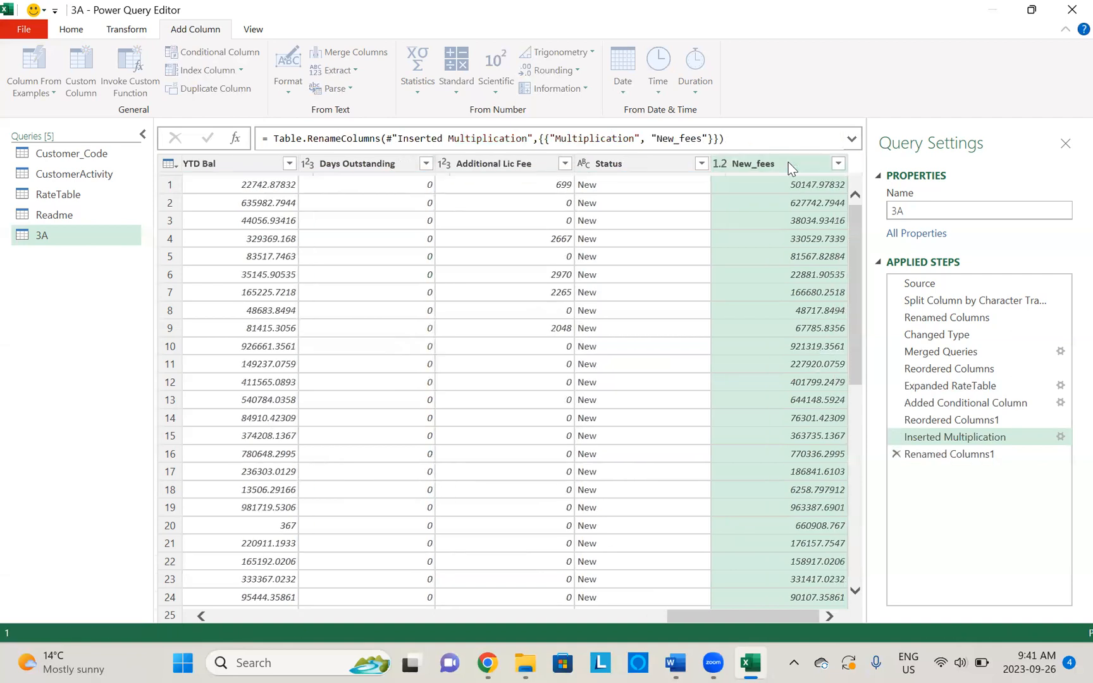
{"action": "left_click_drag", "start_coordinate": [640, 170], "coordinate": [158, 165]}
{"action": "left_click_drag", "start_coordinate": [321, 145], "coordinate": [481, 166]}
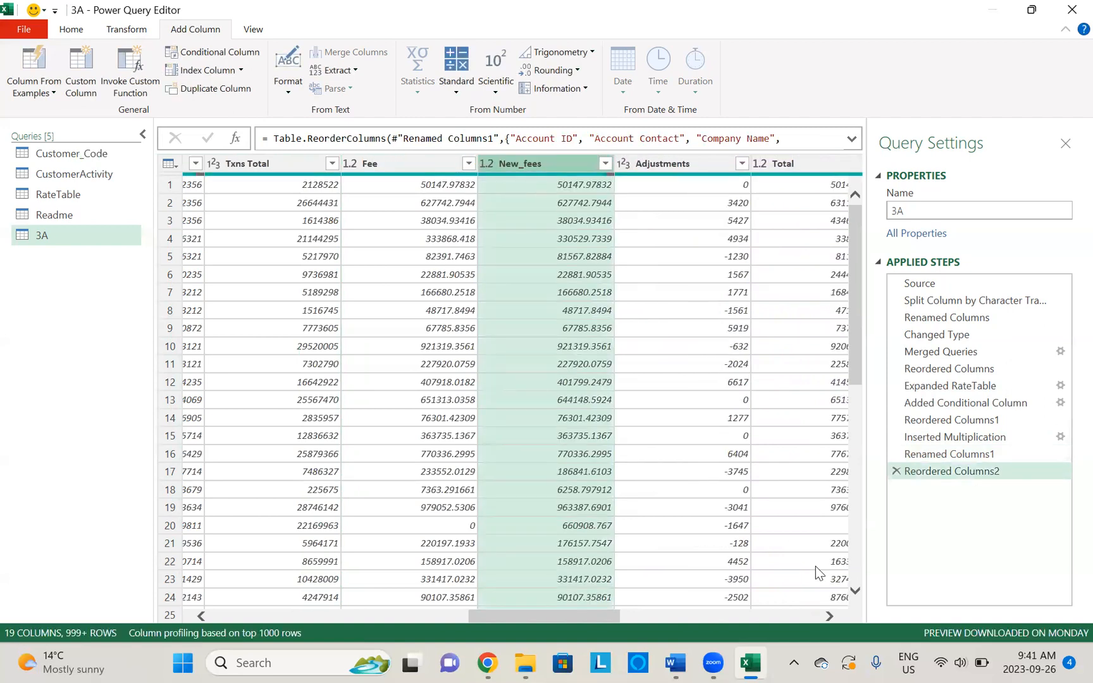
Look up the total formula in the Readme query and locate New_fees, Adjustments and Total in 3A
{"action": "left_click", "coordinate": [832, 611]}
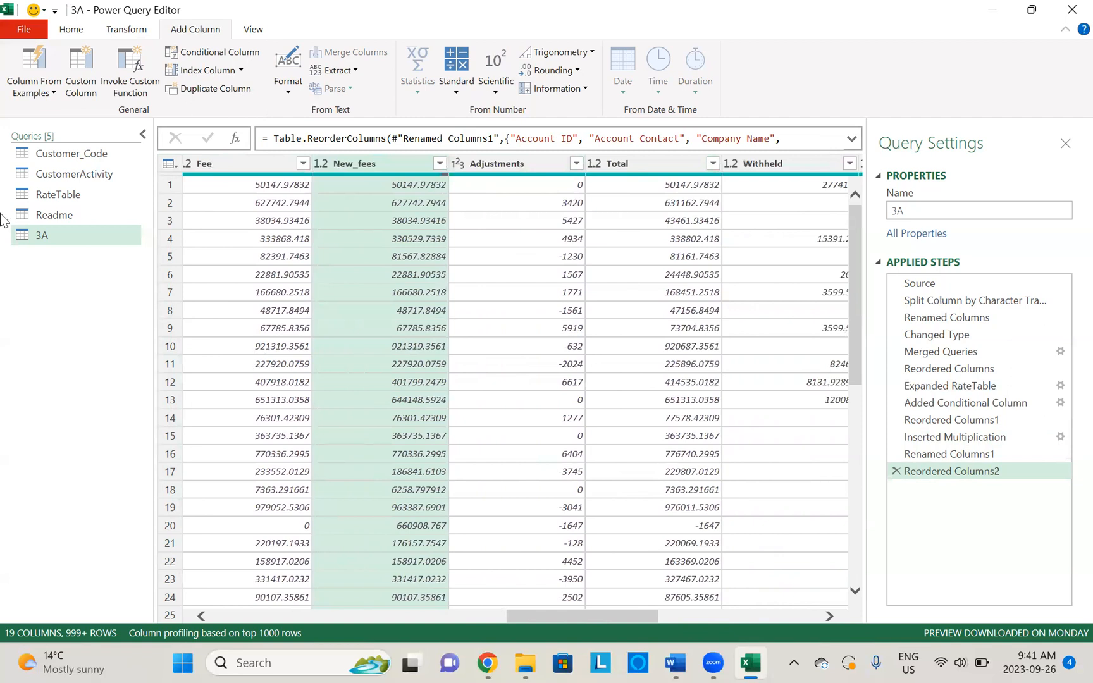
{"action": "left_click", "coordinate": [69, 215]}
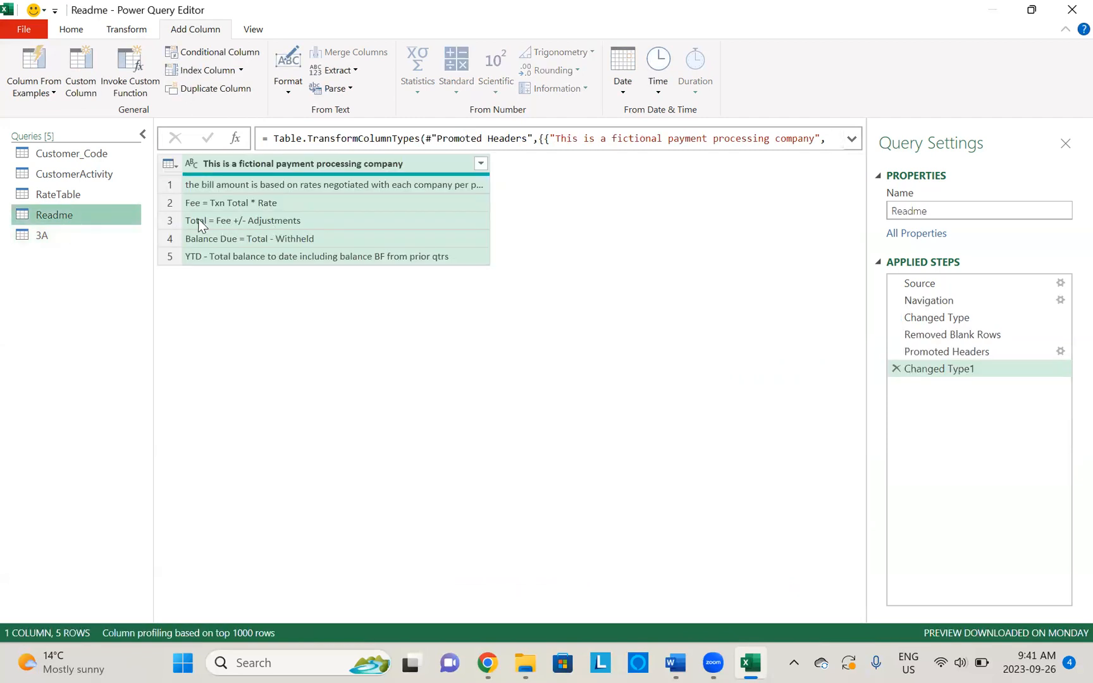
{"action": "left_click", "coordinate": [47, 234]}
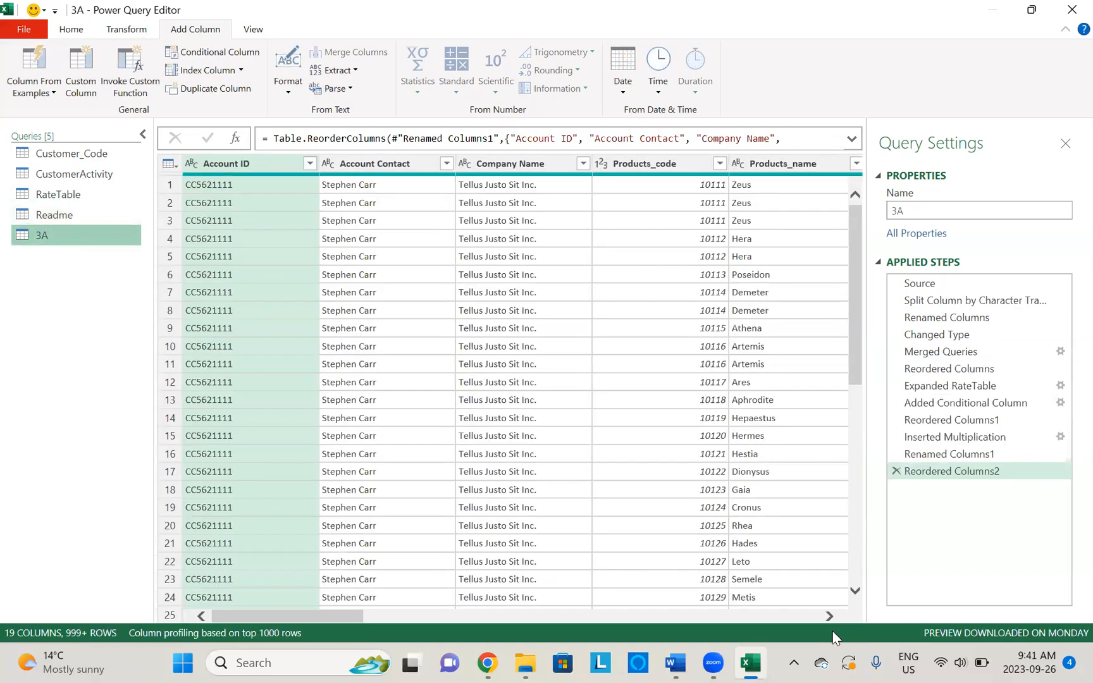
{"action": "left_click", "coordinate": [828, 615]}
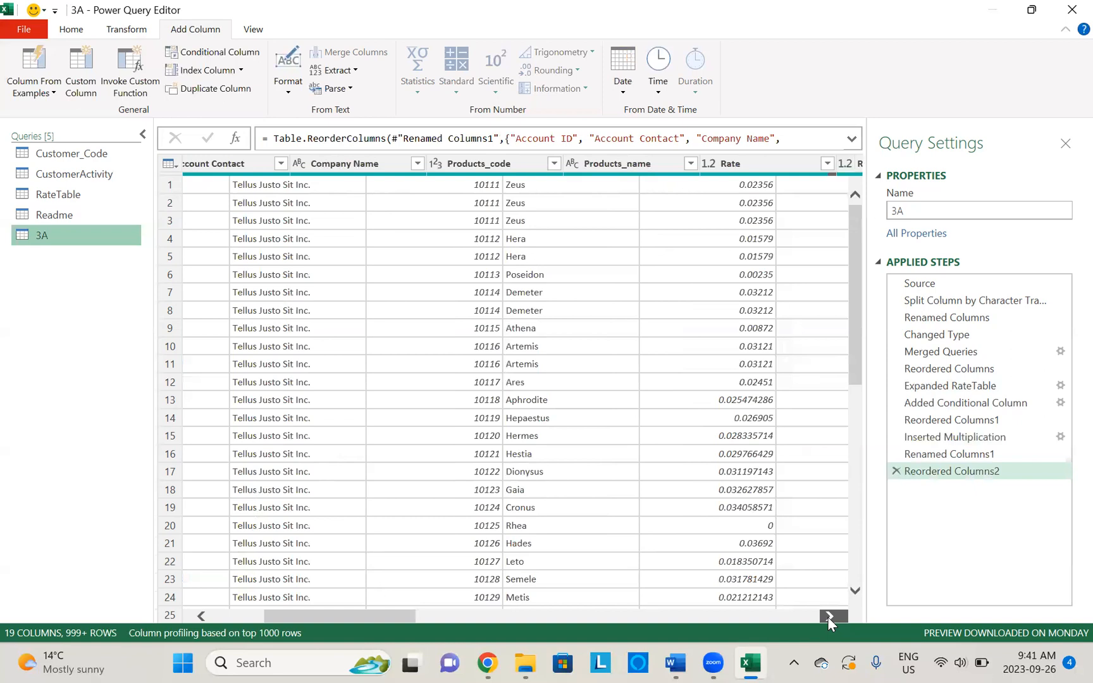
{"action": "left_click", "coordinate": [828, 616]}
{"action": "left_click", "coordinate": [829, 616]}
{"action": "left_click", "coordinate": [829, 615]}
{"action": "left_click", "coordinate": [828, 616]}
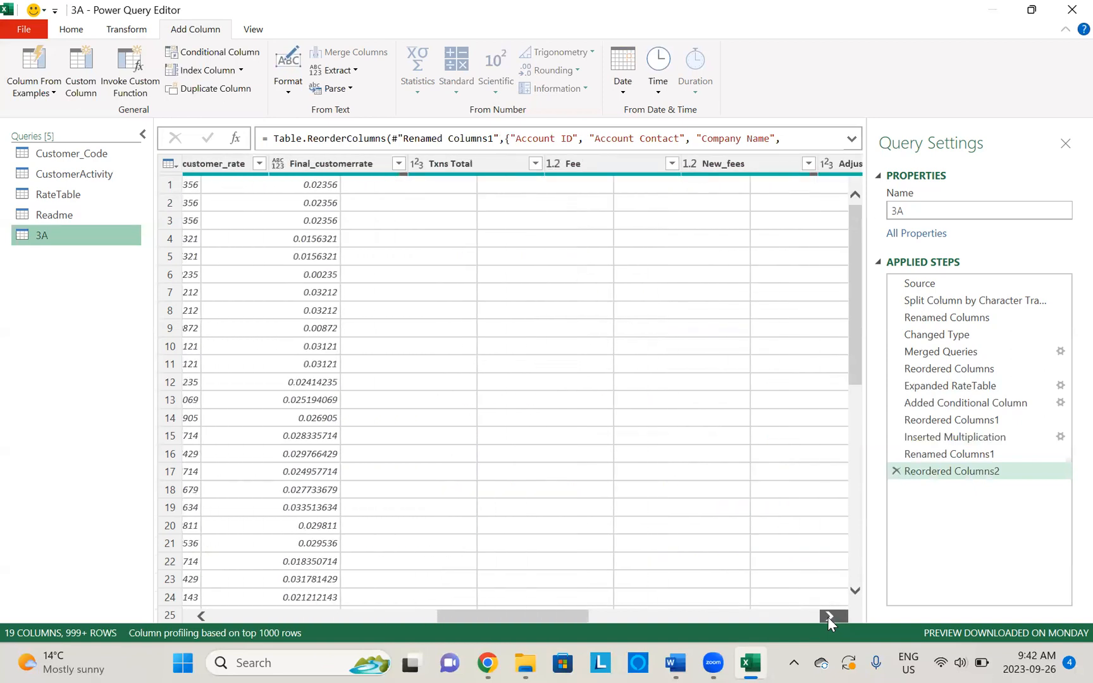
{"action": "left_click", "coordinate": [828, 615]}
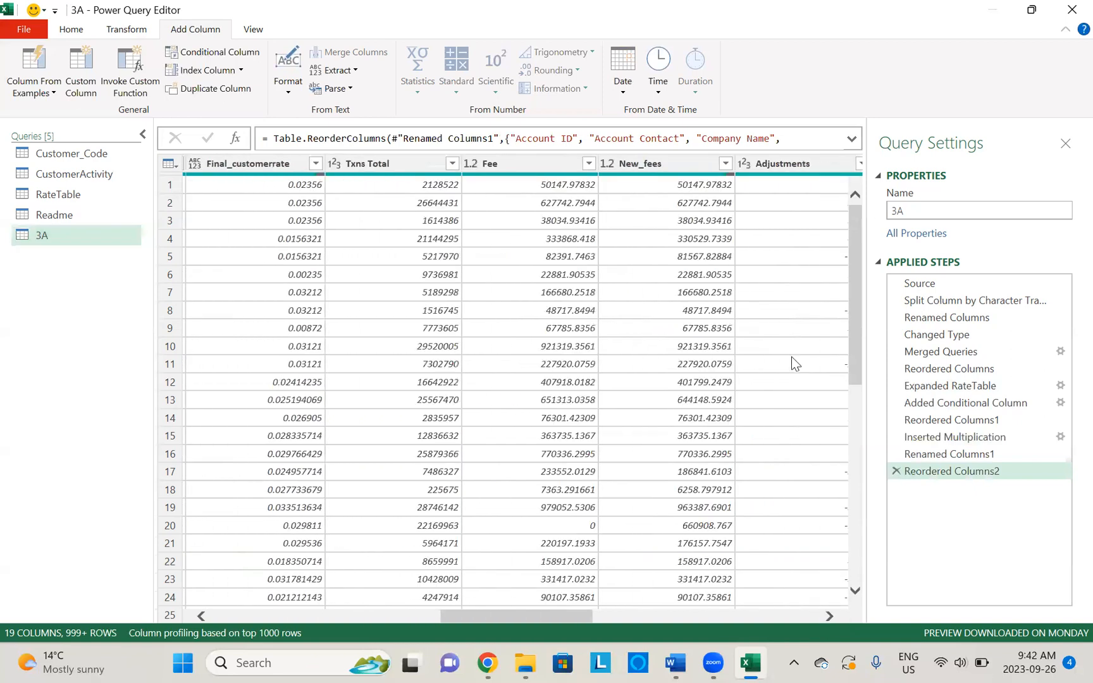
{"action": "left_click", "coordinate": [828, 615]}
{"action": "left_click", "coordinate": [828, 616]}
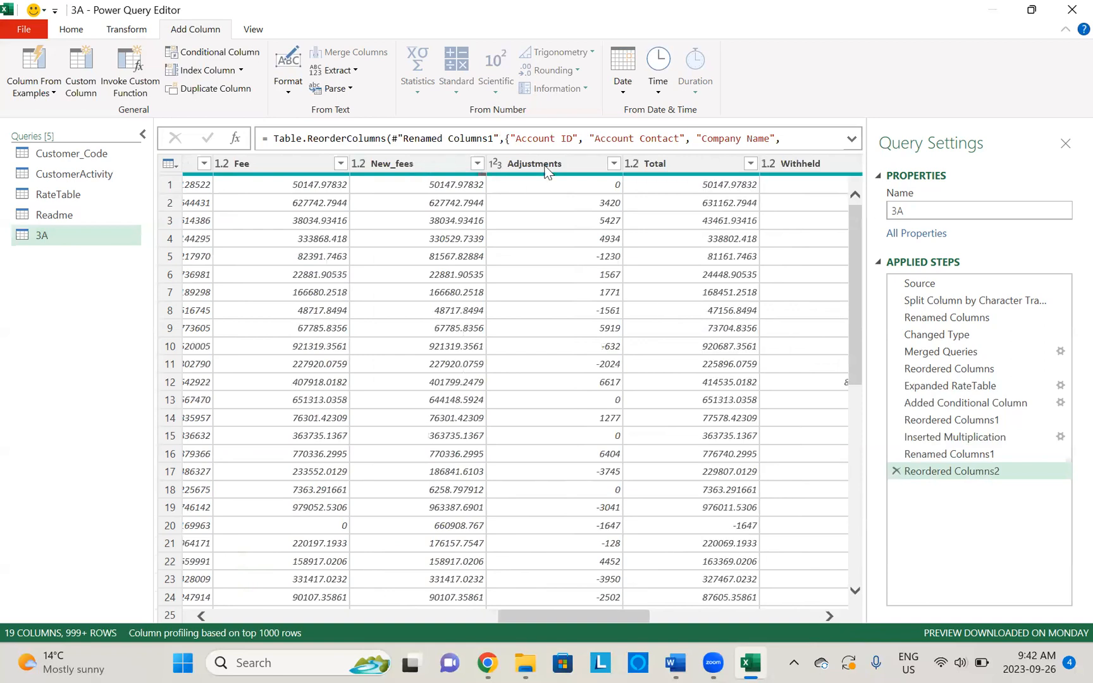
Add a column to 3A that adds the values in the Adjustments column to New_fees
{"action": "left_click", "coordinate": [429, 164]}
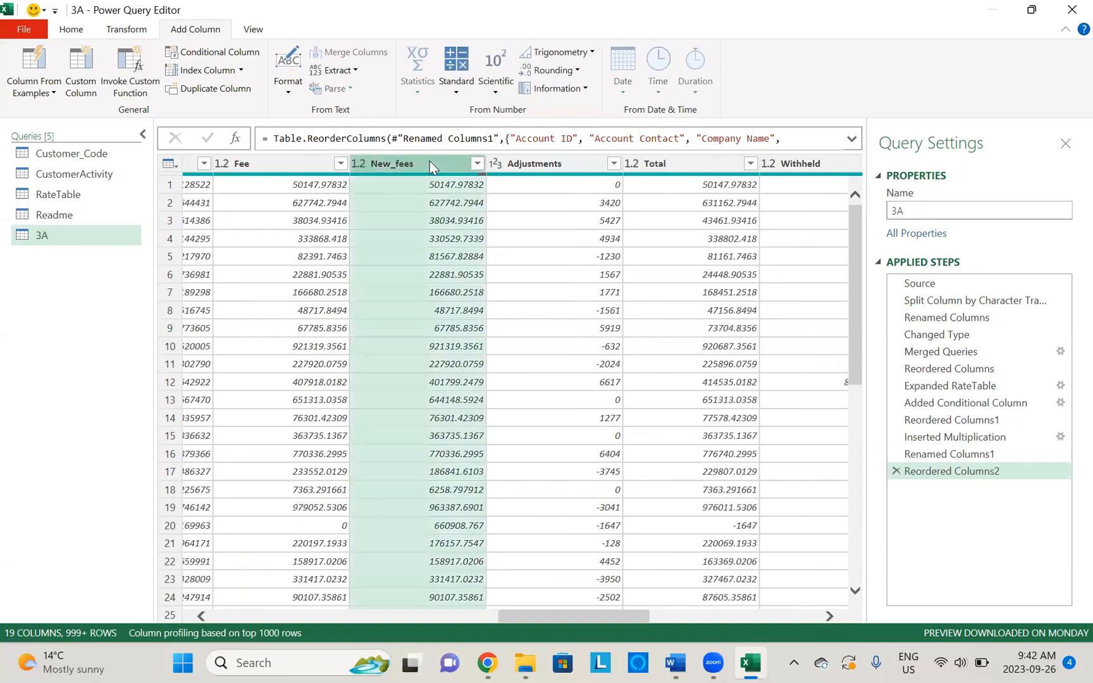
{"action": "left_click", "coordinate": [458, 87]}
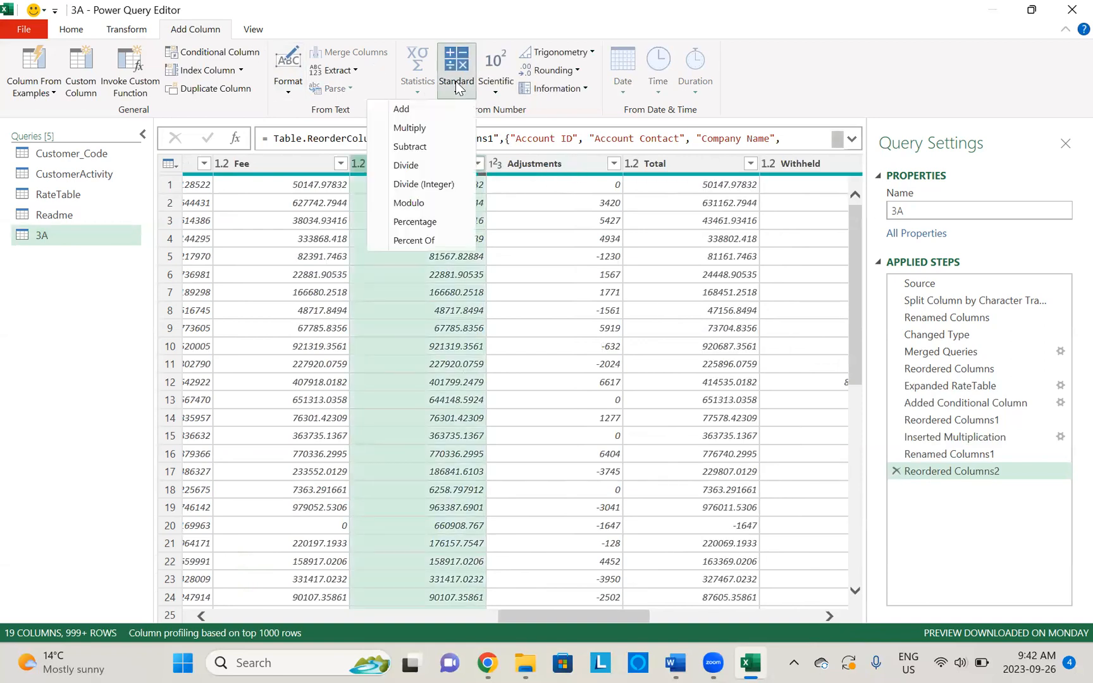
{"action": "left_click", "coordinate": [402, 109]}
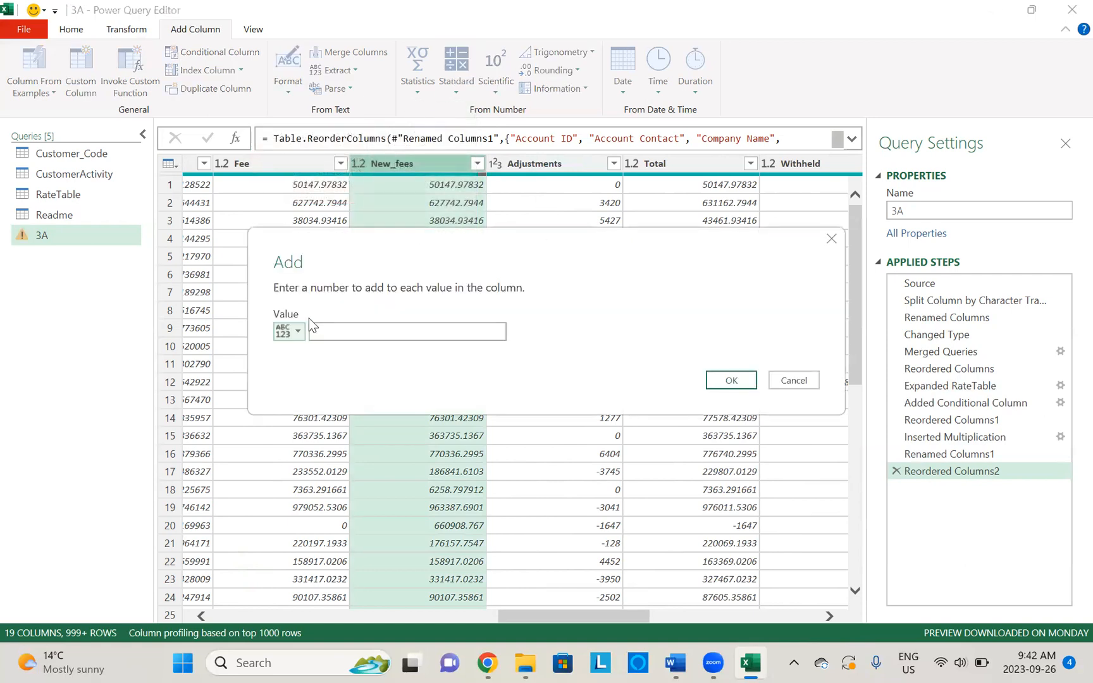
{"action": "left_click", "coordinate": [285, 335]}
{"action": "left_click", "coordinate": [303, 364]}
{"action": "left_click", "coordinate": [373, 331]}
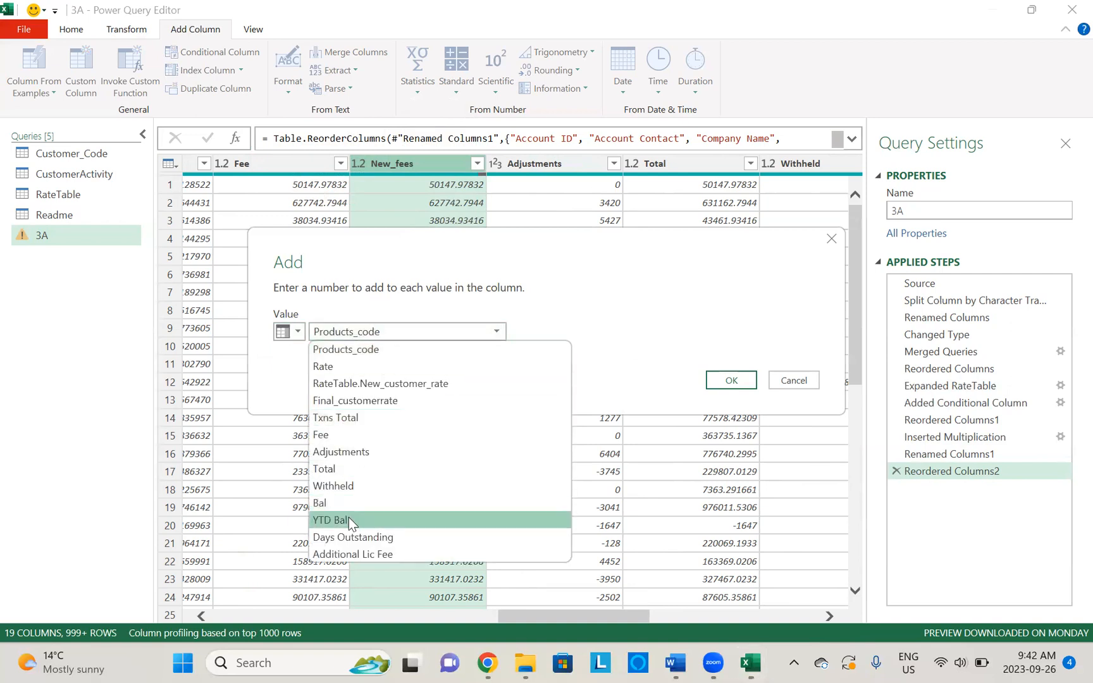
{"action": "left_click", "coordinate": [347, 452]}
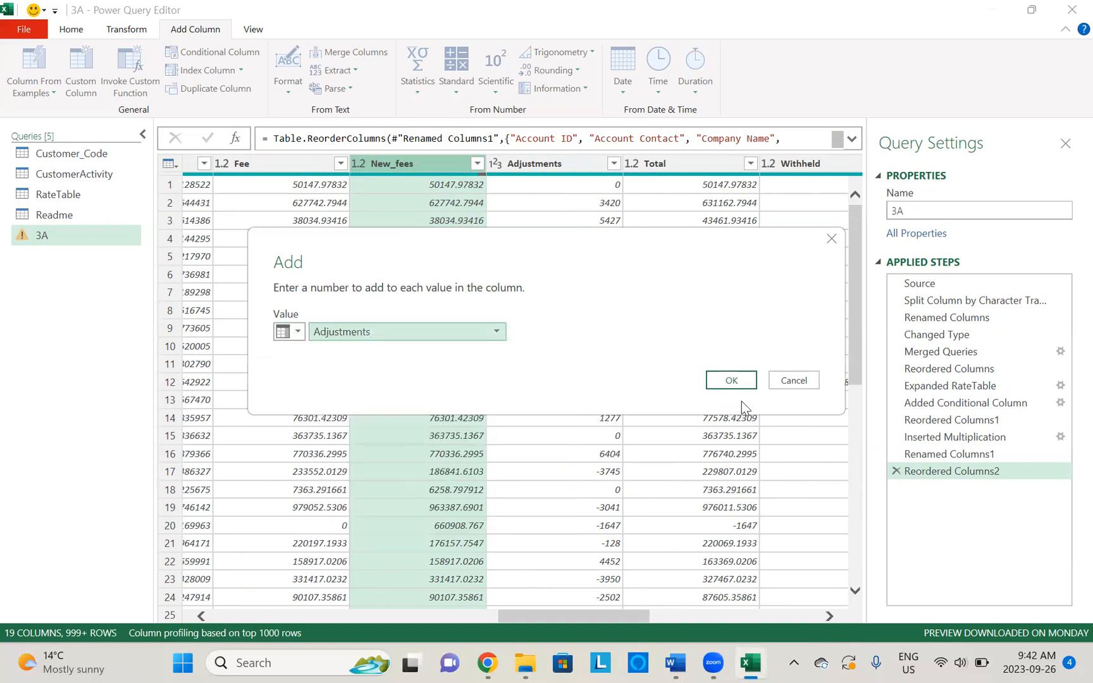
{"action": "left_click", "coordinate": [744, 378]}
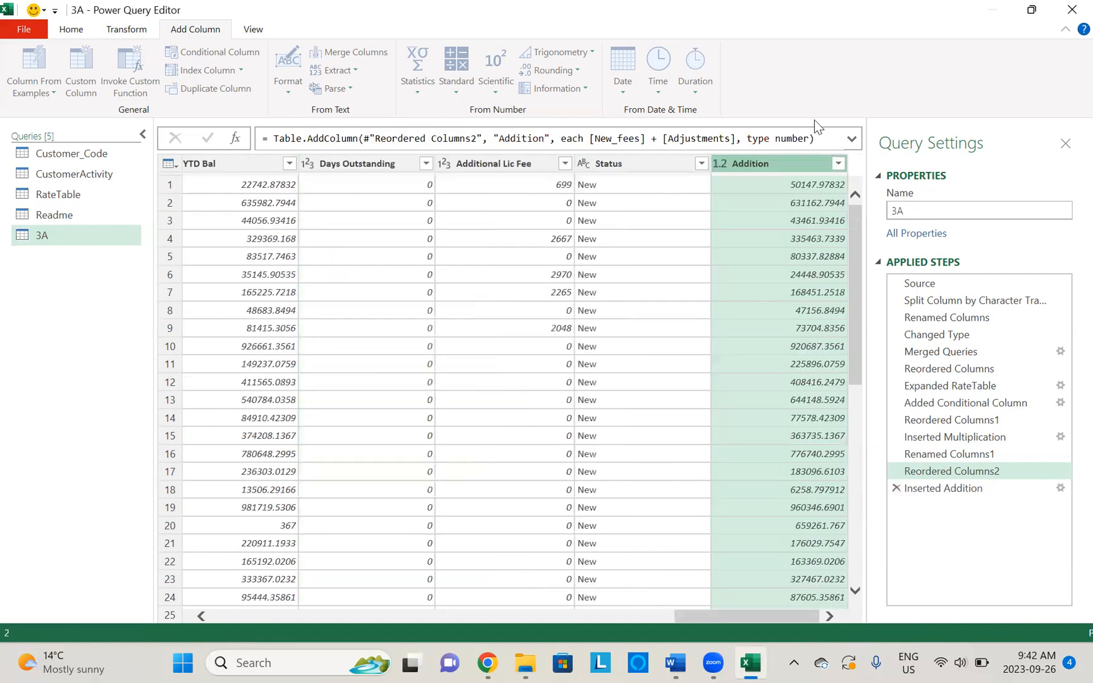
Rename the new addition column as New_total and move it between Total and Withheld
{"action": "double_click", "coordinate": [752, 163]}
{"action": "type", "text": "New_tota"}
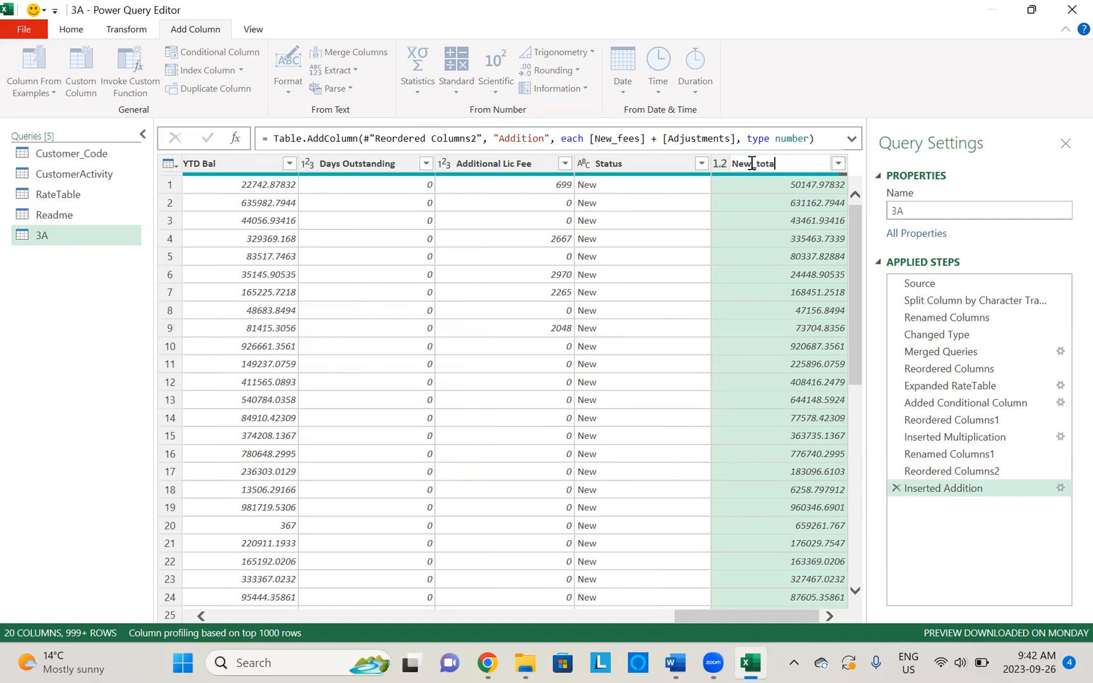
{"action": "type", "text": "l"}
{"action": "key", "text": "Return"}
{"action": "left_click_drag", "start_coordinate": [751, 162], "coordinate": [393, 160]}
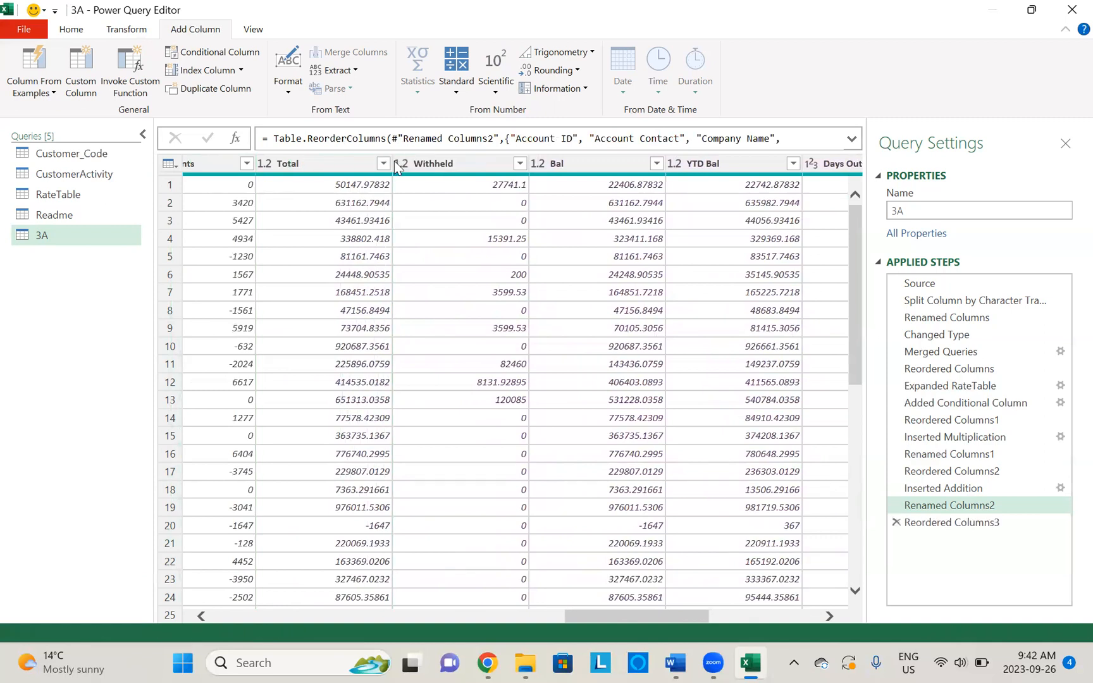
Look up the balance due formula in the Readme query and locate New_total, Withheld and Bal in 3A
{"action": "left_click", "coordinate": [52, 219]}
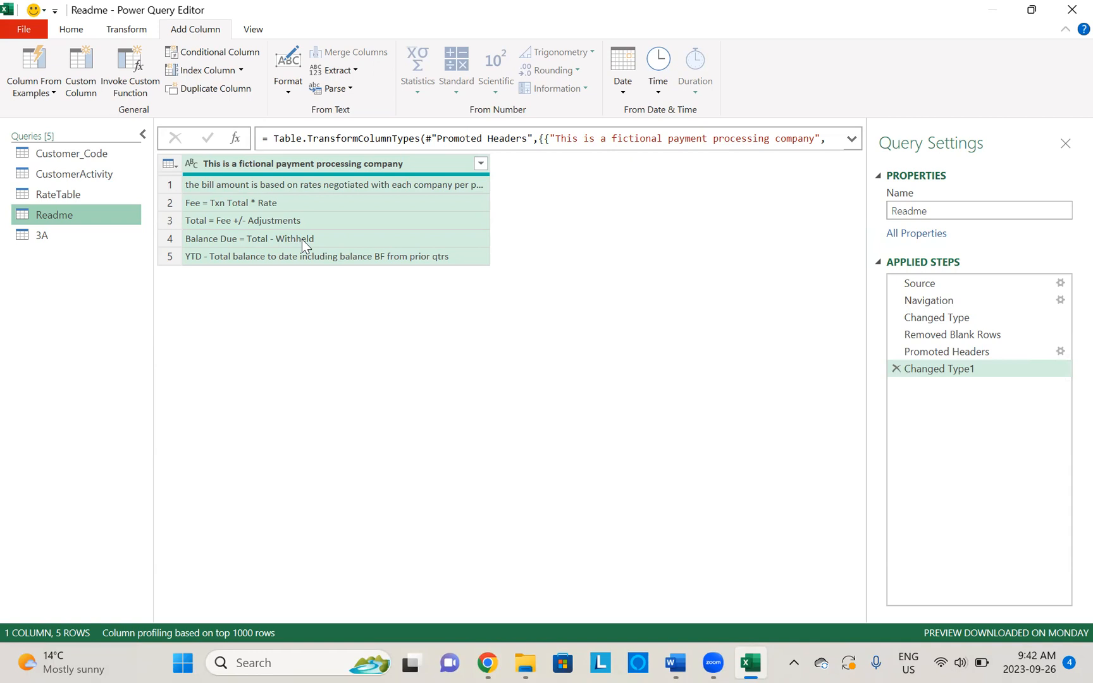
{"action": "left_click", "coordinate": [70, 237]}
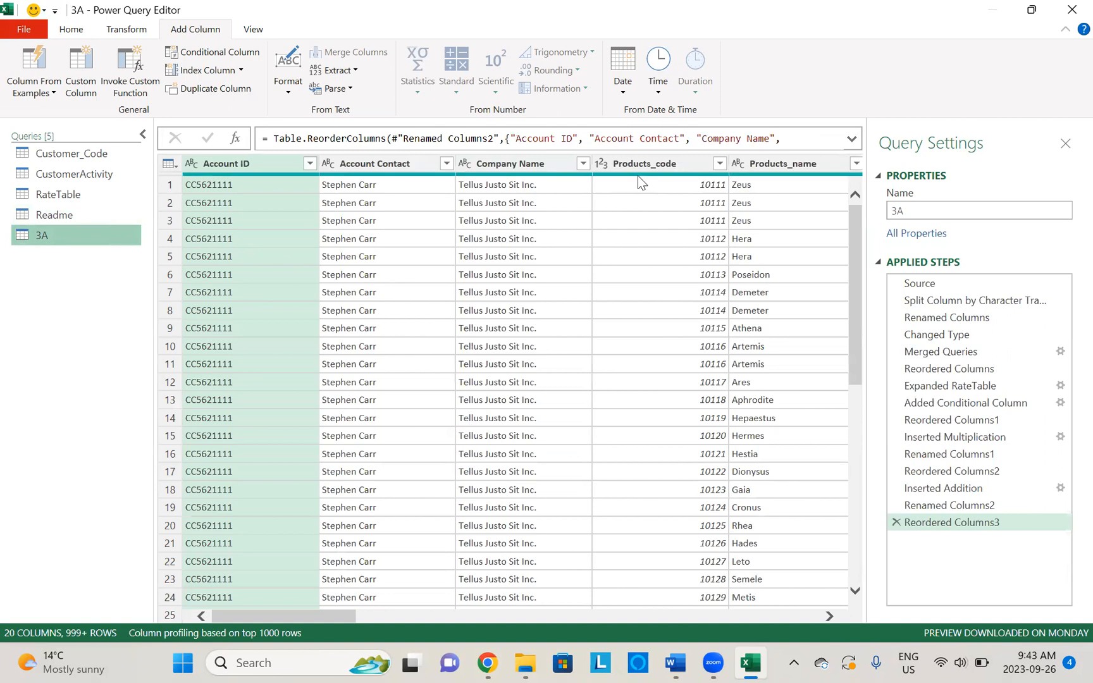
{"action": "left_click", "coordinate": [602, 188]}
{"action": "key", "text": "Right"}
{"action": "key", "text": "Right"}
{"action": "key", "text": "Right"}
{"action": "key", "text": "Right"}
{"action": "key", "text": "Right"}
{"action": "key", "text": "Right"}
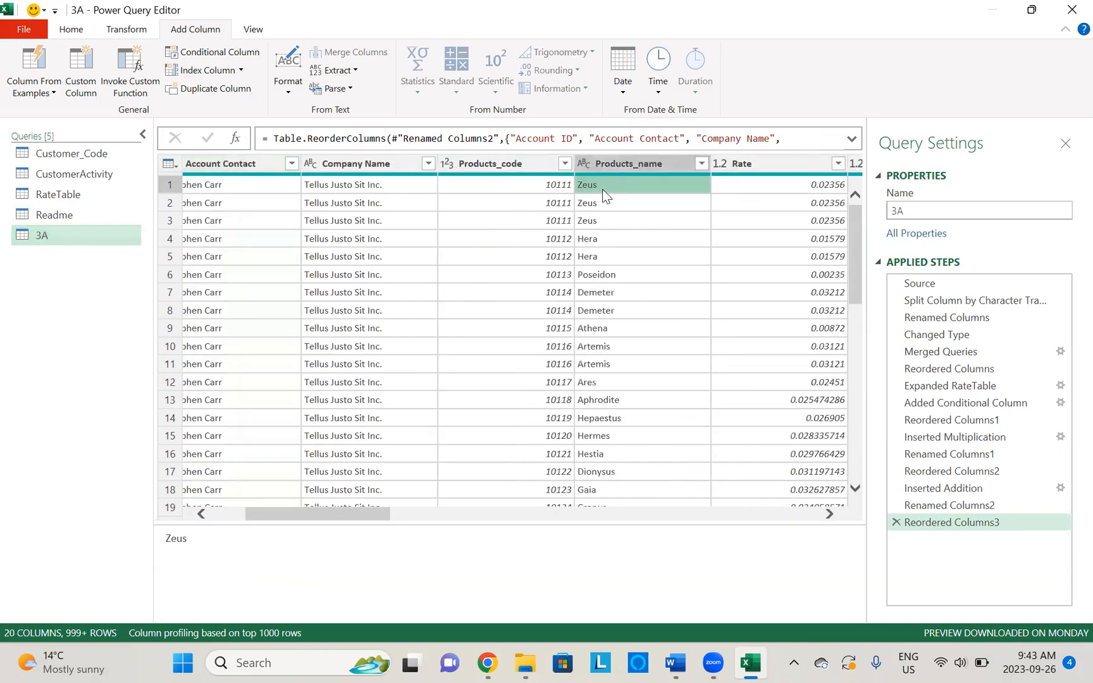
{"action": "key", "text": "Right"}
{"action": "key", "text": "Right"}
{"action": "key", "text": "Right"}
{"action": "key", "text": "Right"}
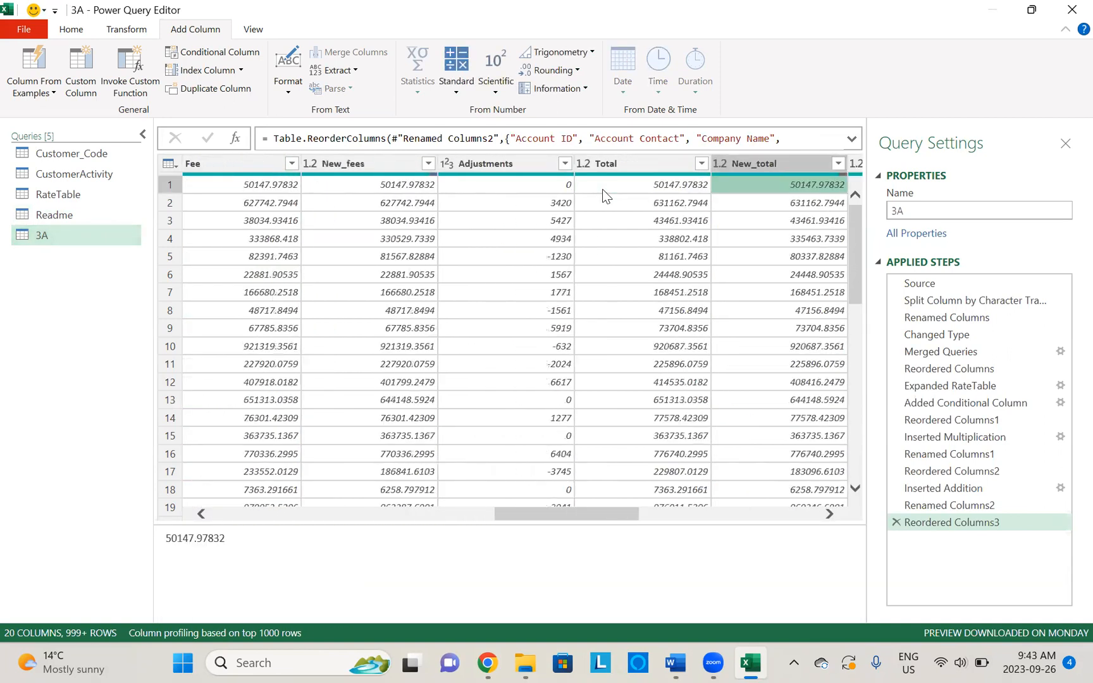
{"action": "key", "text": "Right"}
{"action": "key", "text": "Right"}
{"action": "key", "text": "Right"}
{"action": "key", "text": "Right"}
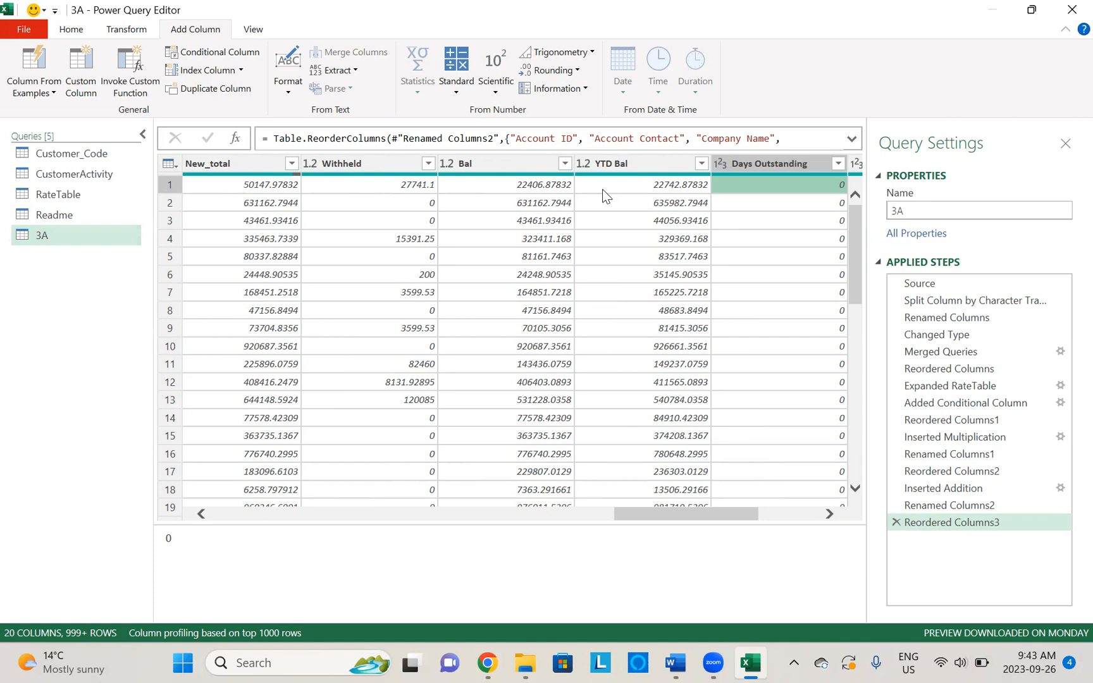
{"action": "key", "text": "Left"}
{"action": "key", "text": "Left"}
{"action": "key", "text": "Left"}
{"action": "key", "text": "Left"}
{"action": "key", "text": "Left"}
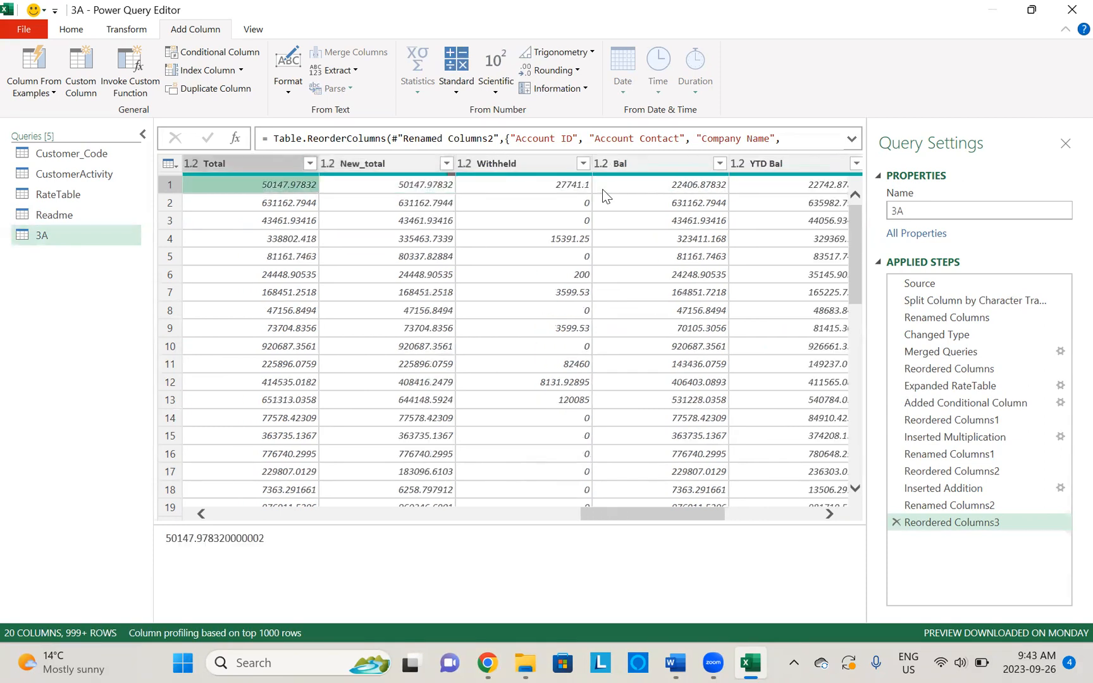
{"action": "key", "text": "Right"}
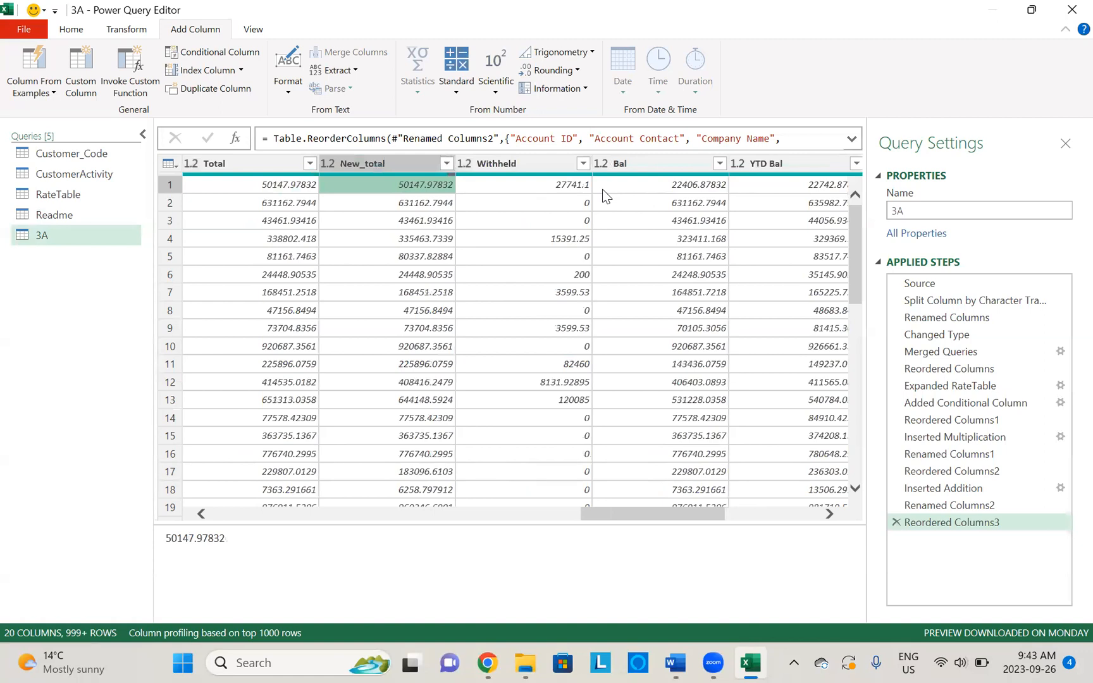
Add a column to 3A that subtracts the values in the Withheld column from New_total
{"action": "left_click", "coordinate": [405, 162]}
{"action": "left_click", "coordinate": [458, 84]}
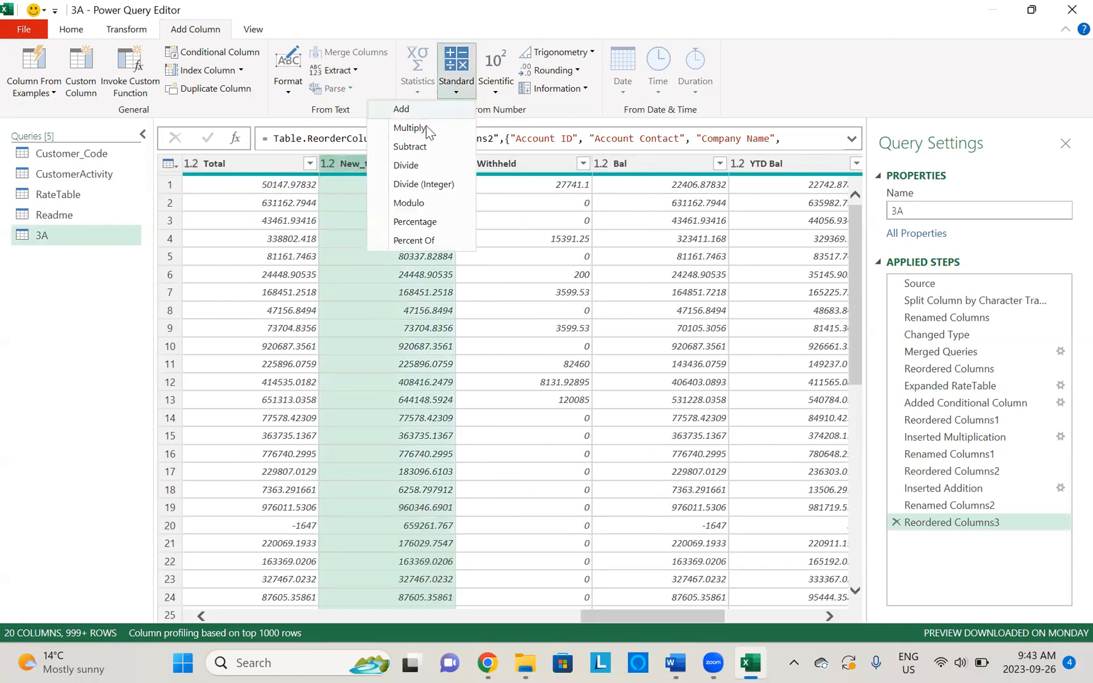
{"action": "left_click", "coordinate": [417, 147]}
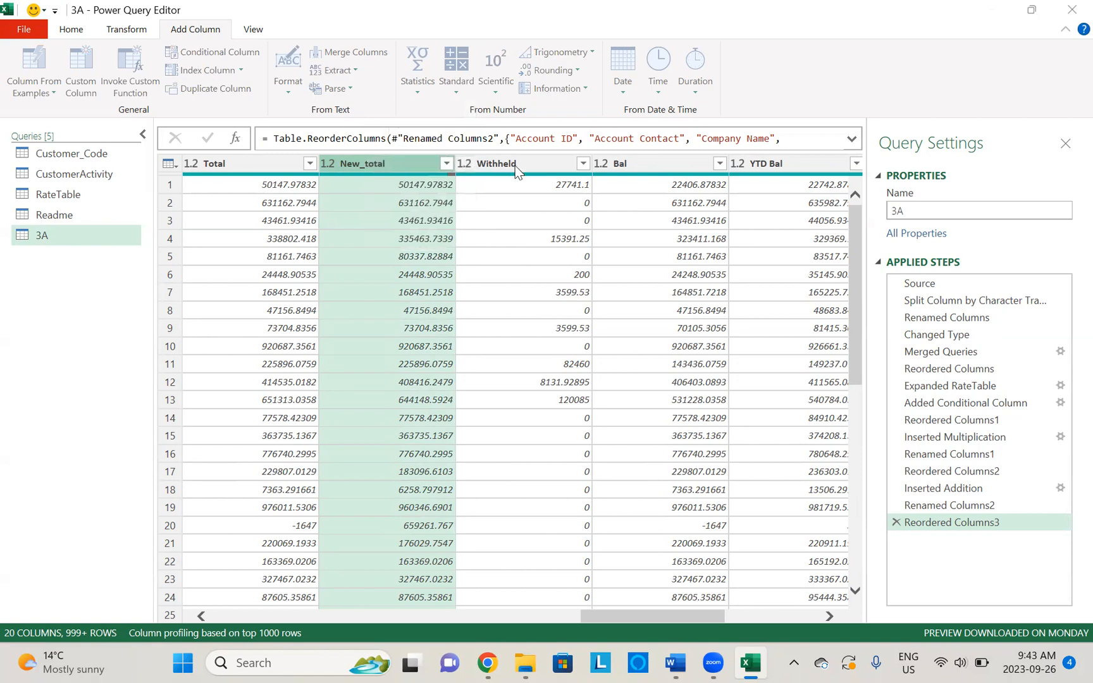
{"action": "left_click", "coordinate": [297, 333]}
{"action": "left_click", "coordinate": [319, 368]}
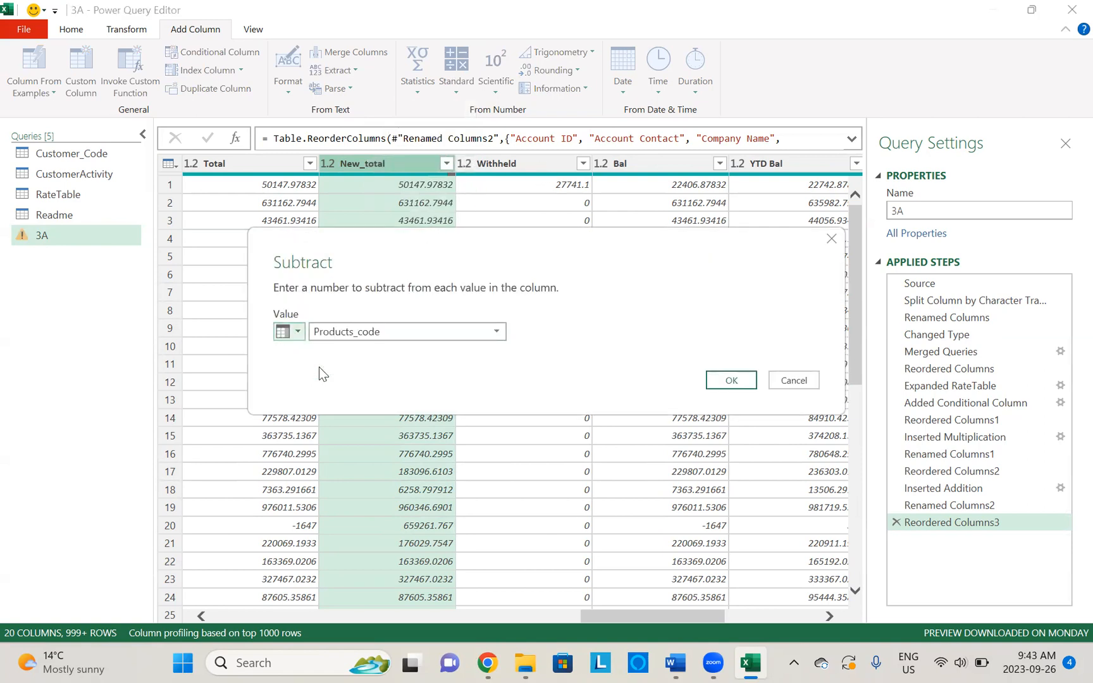
{"action": "left_click", "coordinate": [491, 329]}
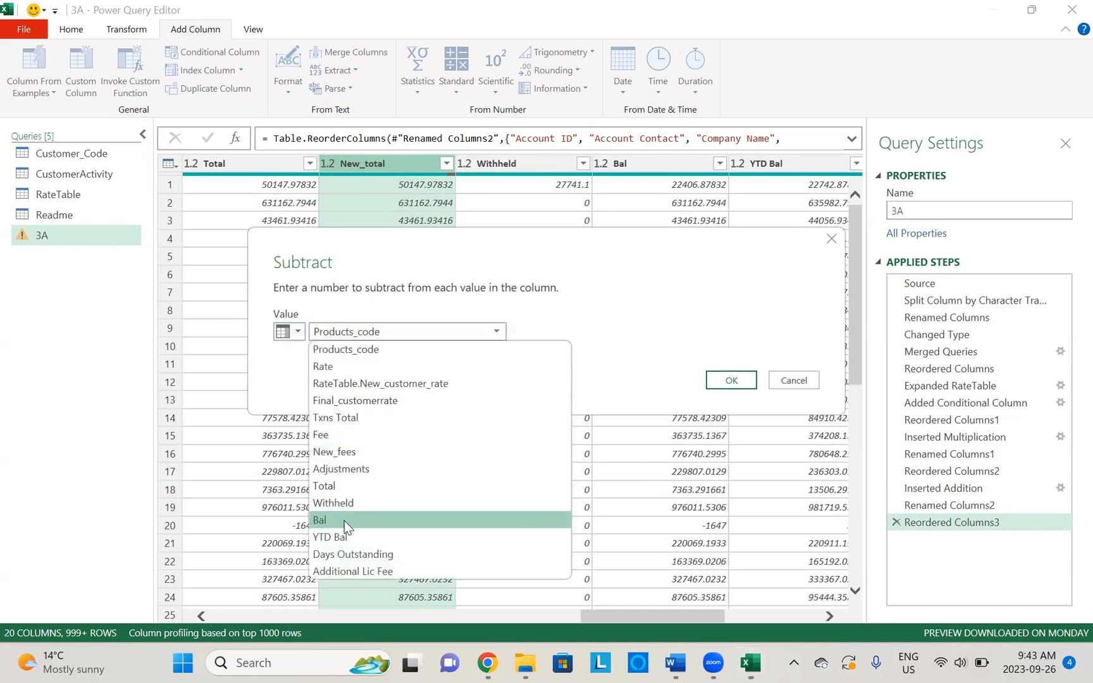
{"action": "left_click", "coordinate": [348, 502]}
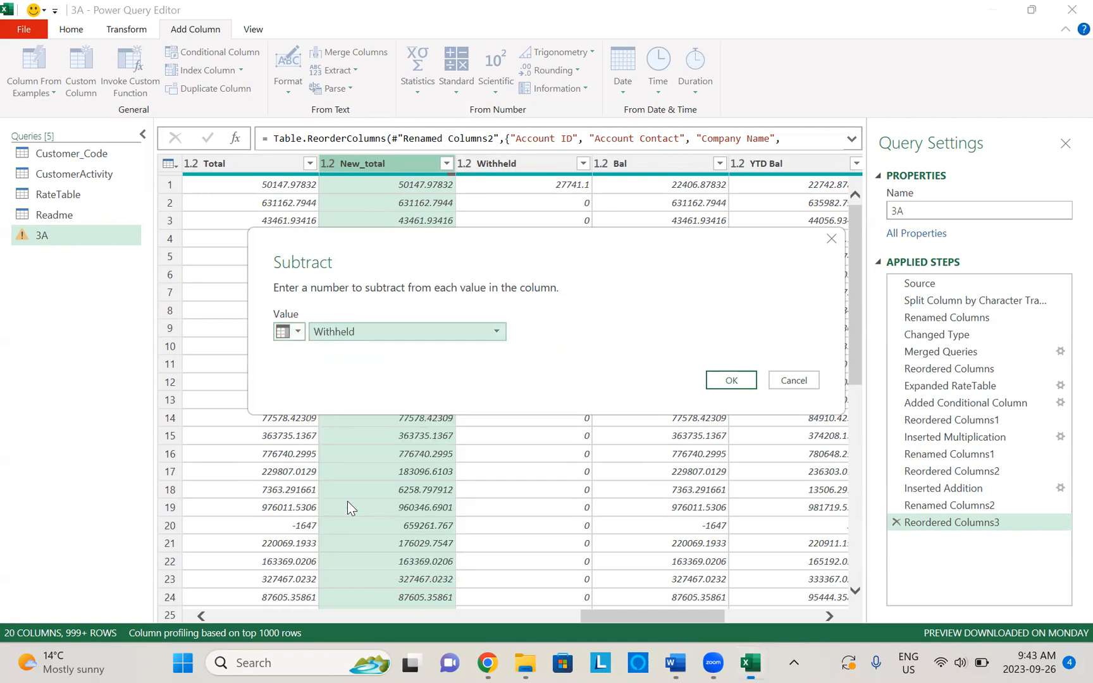
{"action": "left_click", "coordinate": [730, 382]}
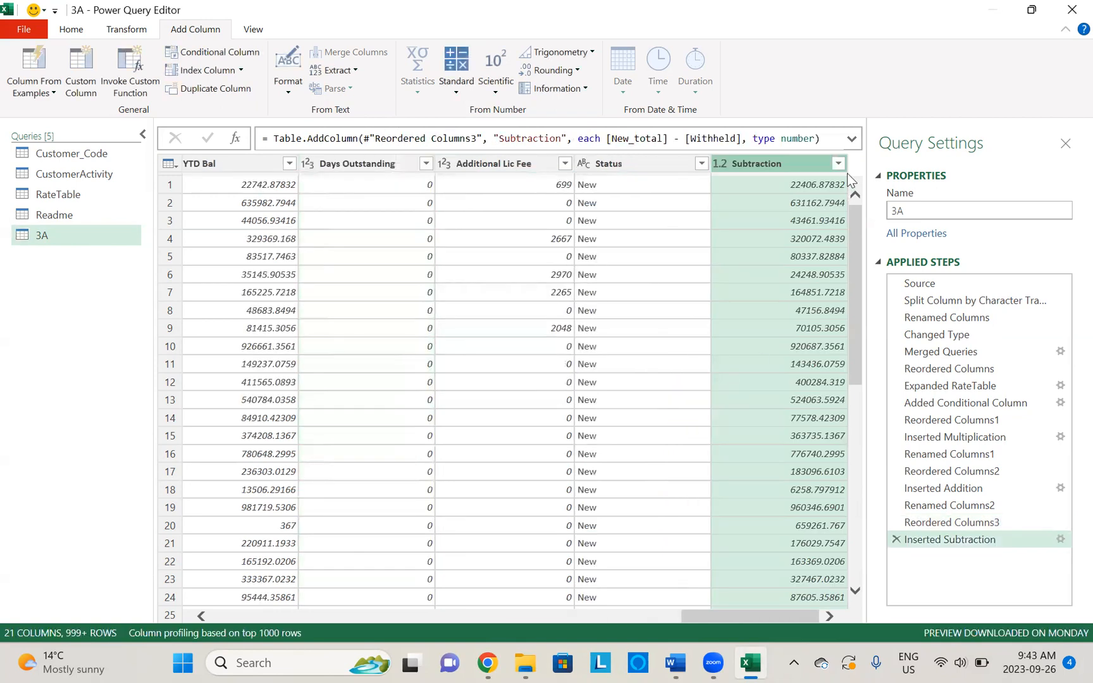
Rename the new subtraction column as New_balance and move it between Bal and YTD Bal
{"action": "double_click", "coordinate": [782, 160]}
{"action": "type", "text": "New_balance"}
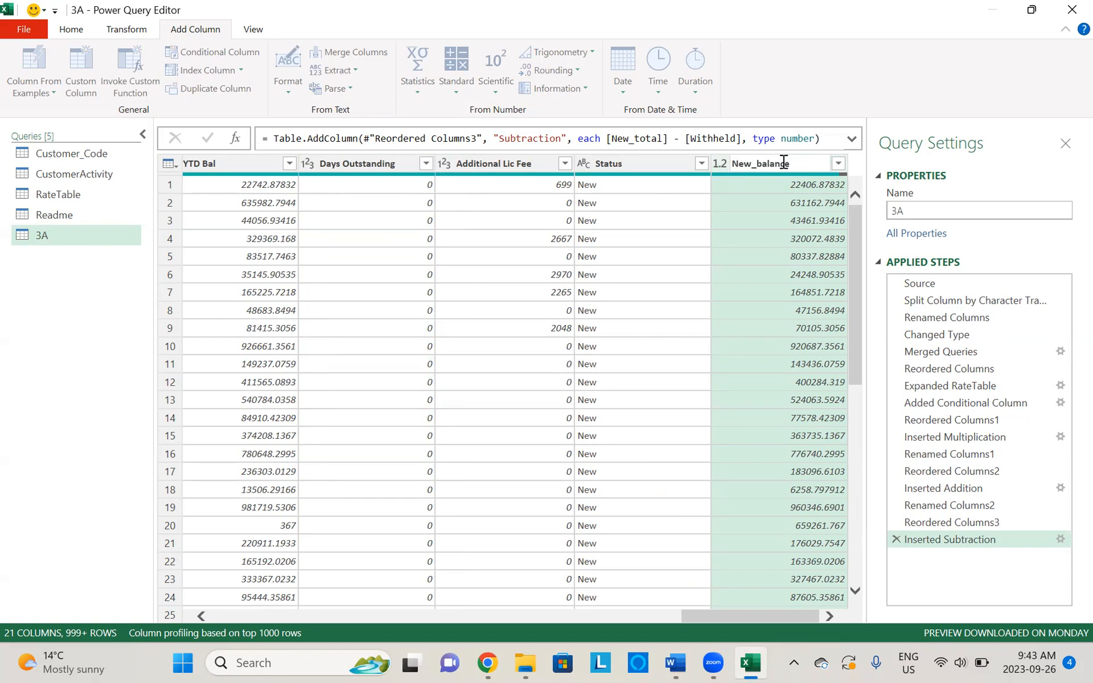
{"action": "key", "text": "Return"}
{"action": "left_click_drag", "start_coordinate": [782, 166], "coordinate": [303, 163]}
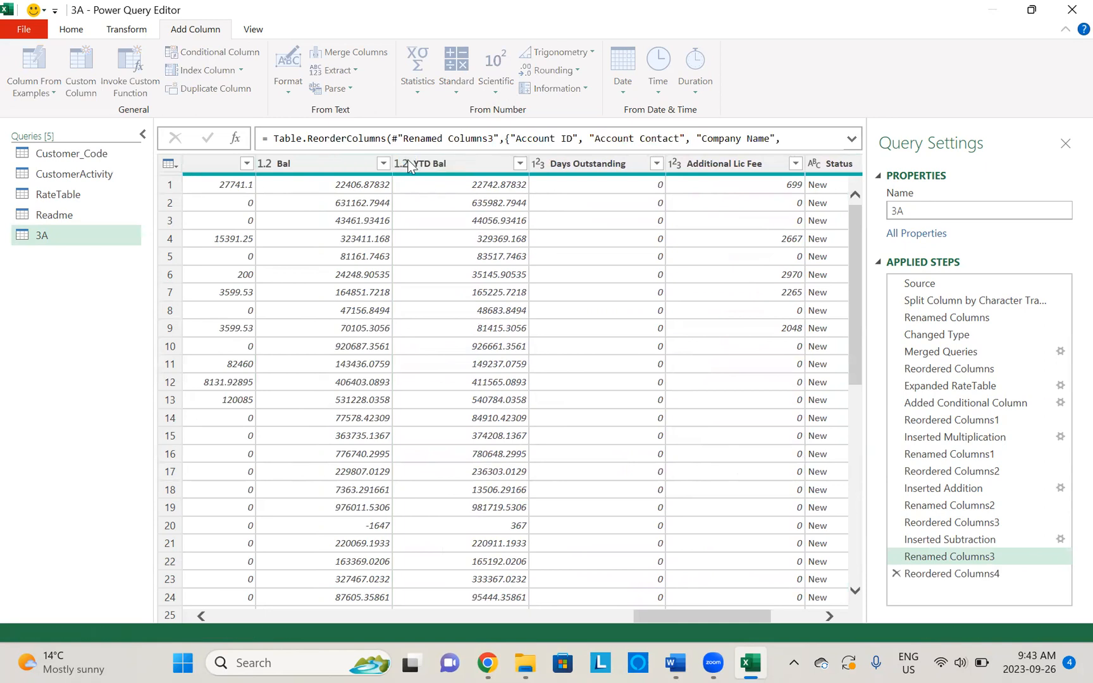
Check the YTD definition in the Readme query and add a column to 3A that subtracts Bal from YTD Bal
{"action": "left_click", "coordinate": [39, 216]}
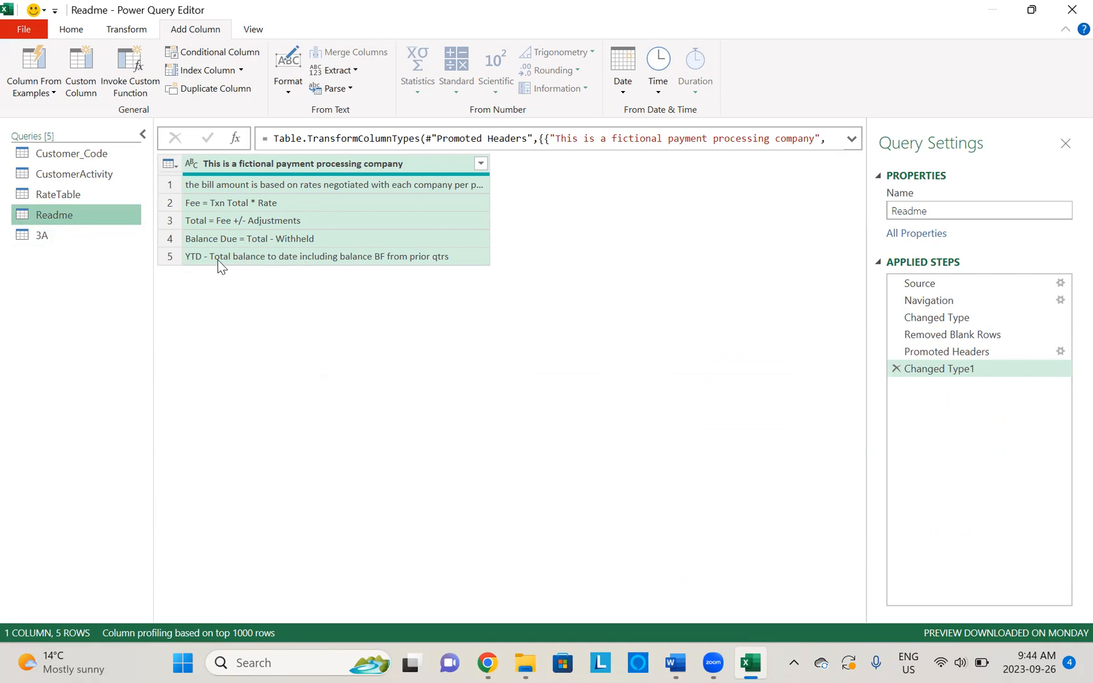
{"action": "left_click", "coordinate": [51, 238]}
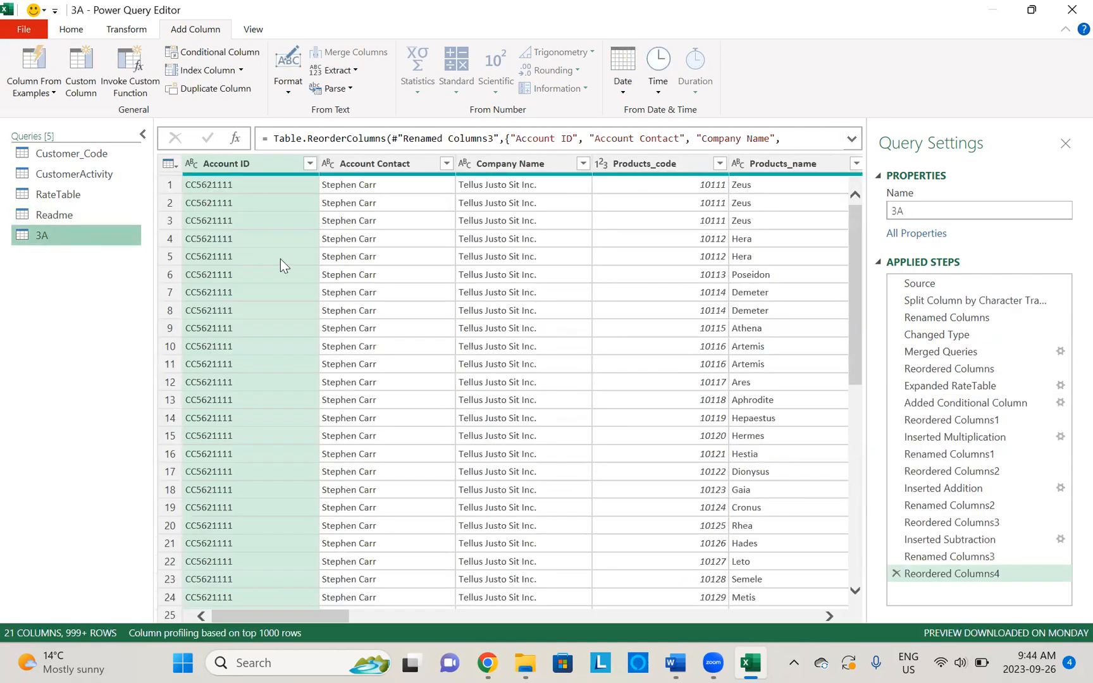
{"action": "left_click_drag", "start_coordinate": [328, 617], "coordinate": [744, 596]}
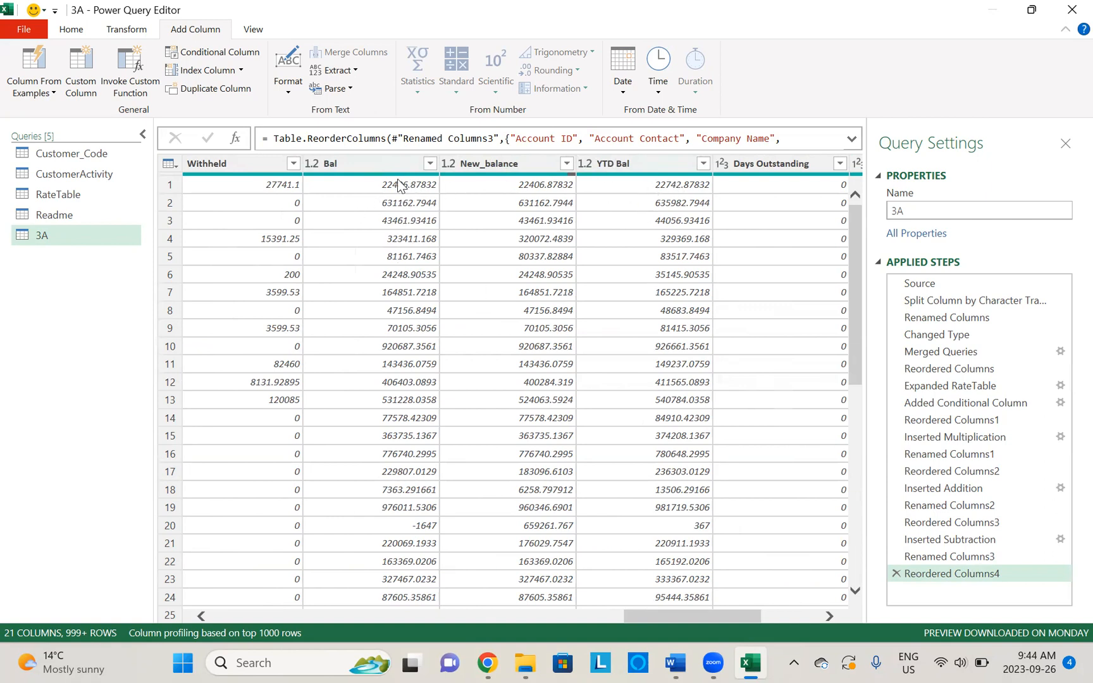
{"action": "left_click", "coordinate": [636, 164]}
{"action": "left_click", "coordinate": [457, 83]}
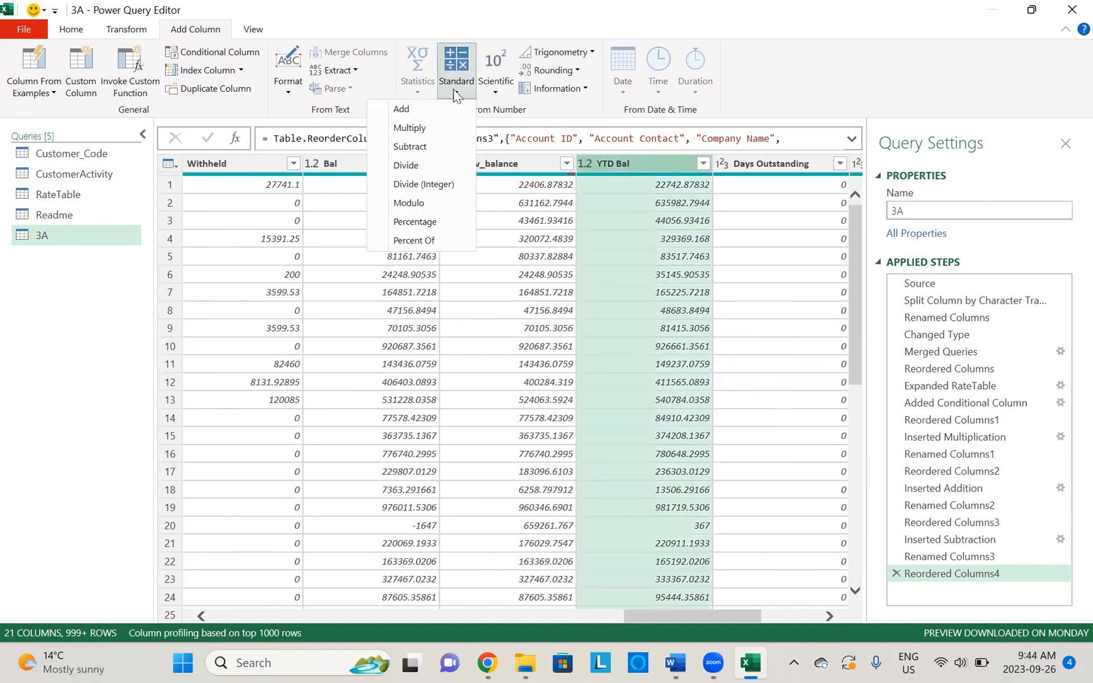
{"action": "left_click", "coordinate": [411, 146]}
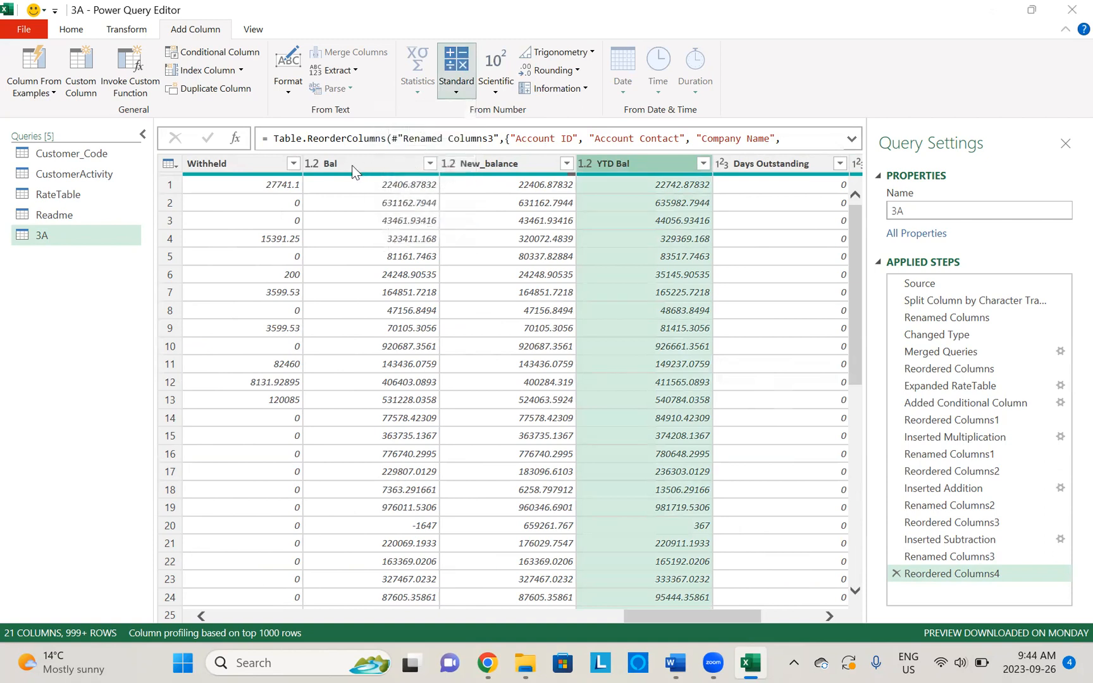
{"action": "left_click", "coordinate": [294, 331]}
{"action": "left_click", "coordinate": [302, 368]}
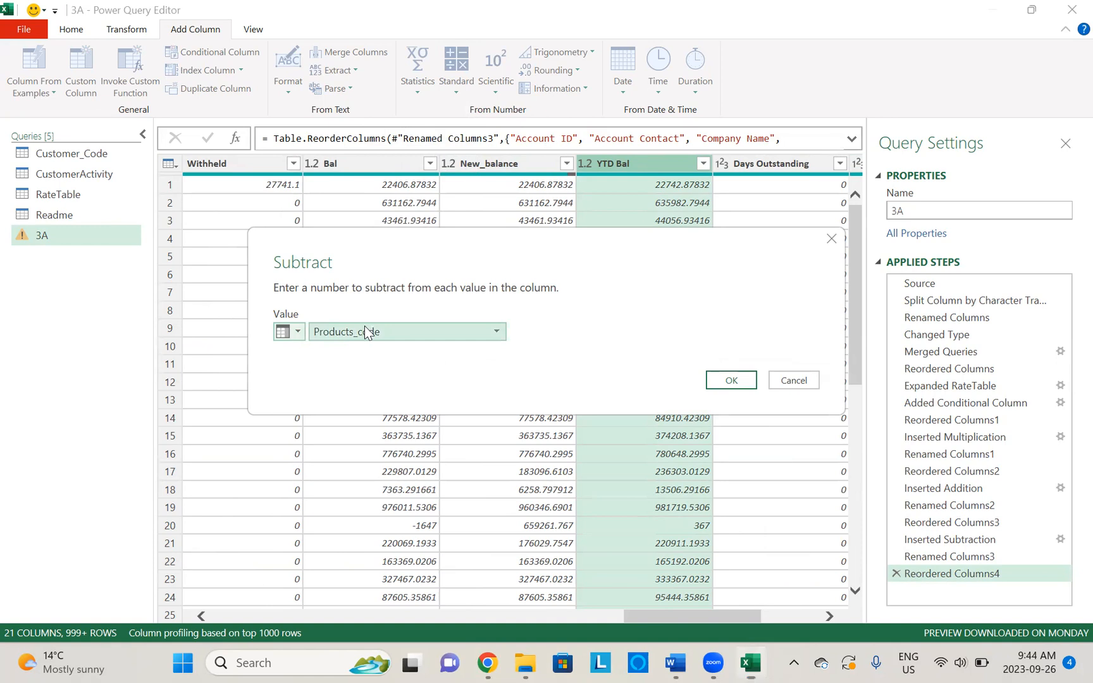
{"action": "left_click", "coordinate": [364, 325]}
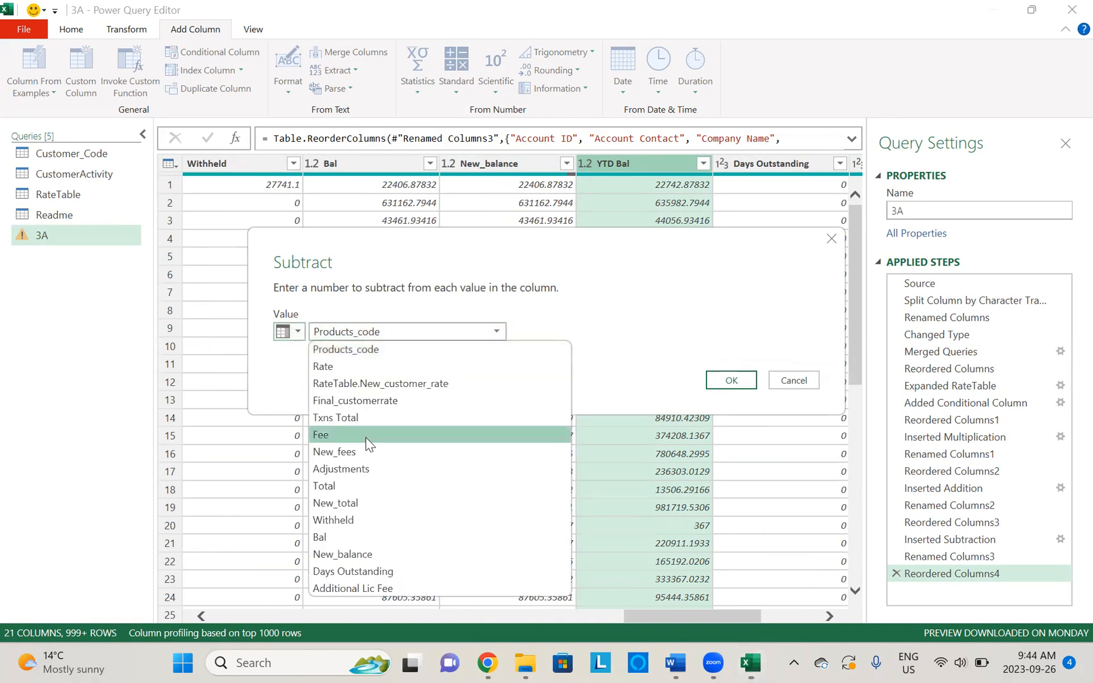
{"action": "left_click", "coordinate": [339, 538]}
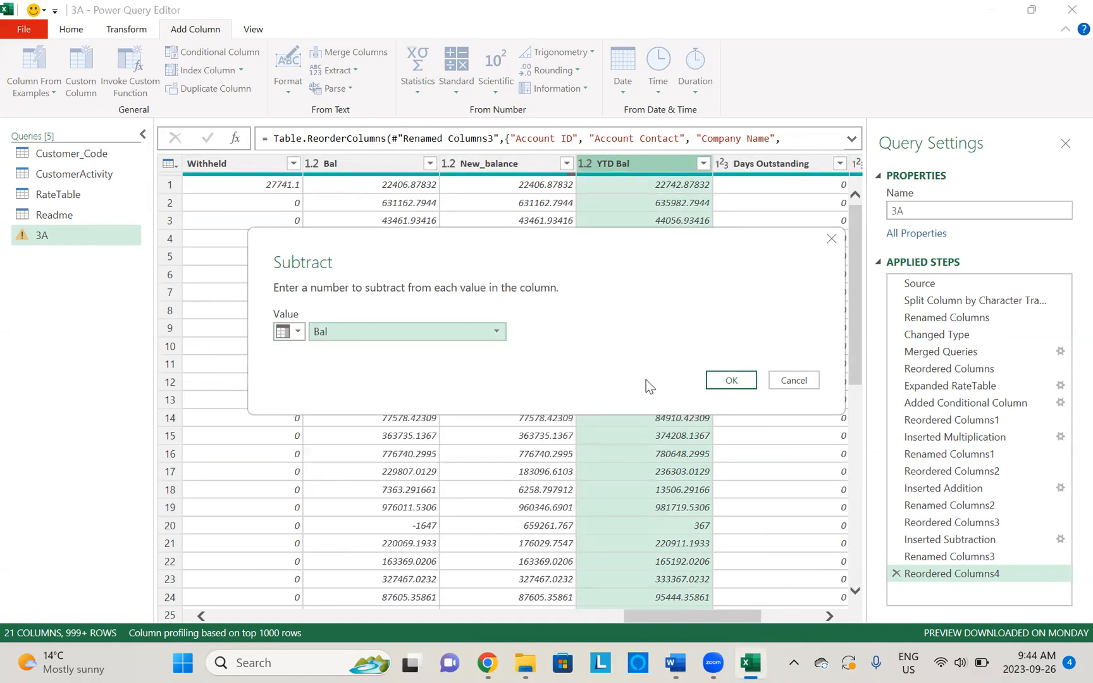
{"action": "left_click", "coordinate": [729, 380]}
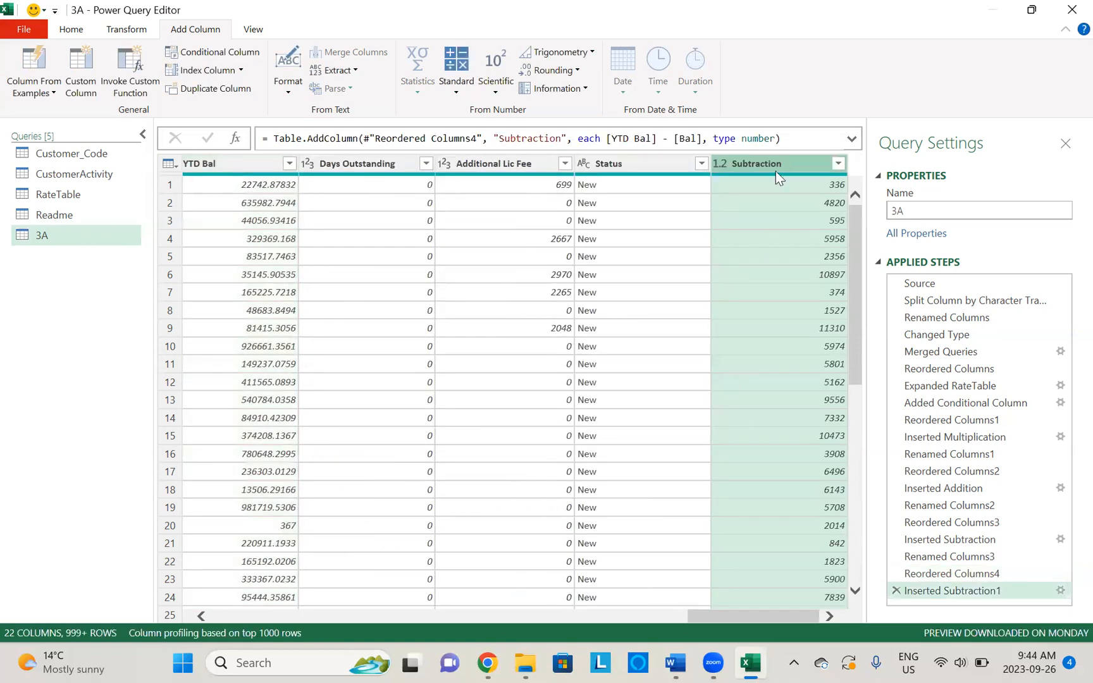
Rename the new subtraction column as Bal_from_Pvs_Qtr and move it directly after YTD Bal
{"action": "double_click", "coordinate": [783, 159]}
{"action": "type", "text": "Ba"}
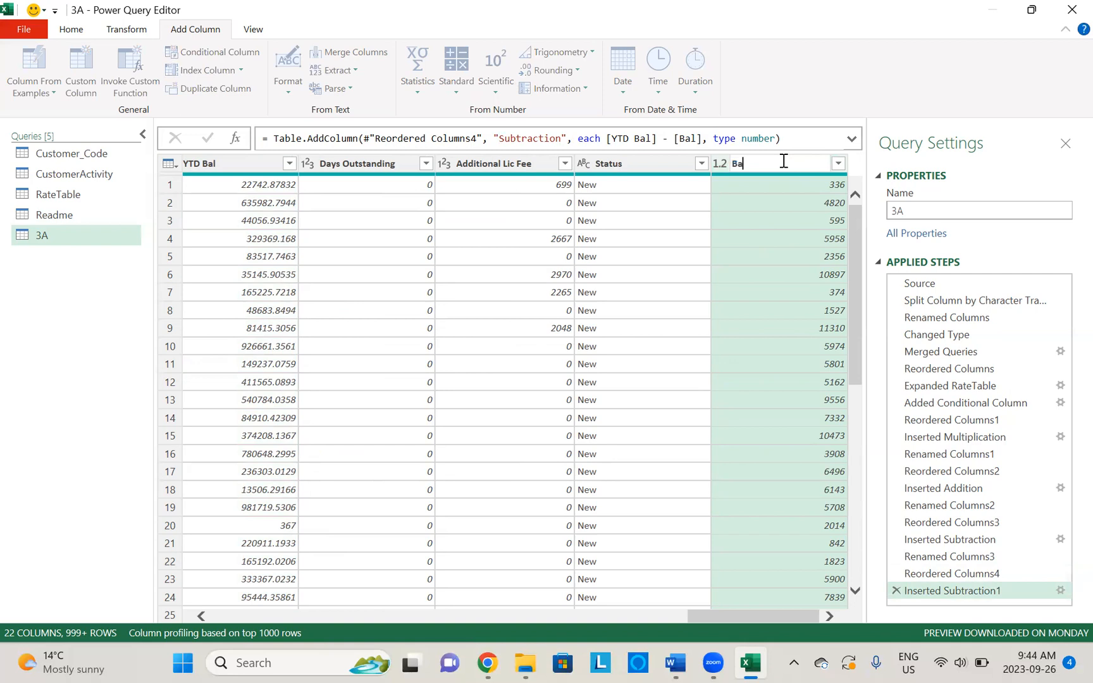
{"action": "type", "text": "ld"}
{"action": "key", "text": "BackSpace"}
{"action": "type", "text": "fr"}
{"action": "key", "text": "BackSpace"}
{"action": "key", "text": "BackSpace"}
{"action": "type", "text": "_from_P"}
{"action": "key", "text": "BackSpace"}
{"action": "type", "text": "v"}
{"action": "key", "text": "Return"}
{"action": "left_click_drag", "start_coordinate": [785, 163], "coordinate": [436, 161]}
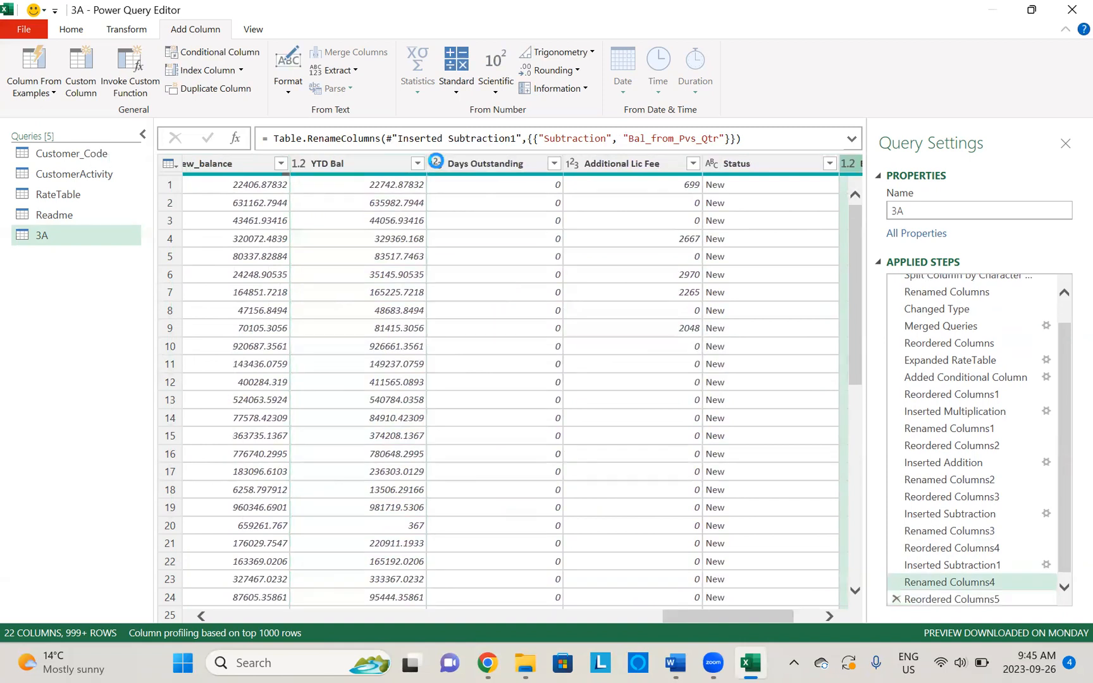
{"action": "left_click", "coordinate": [200, 617]}
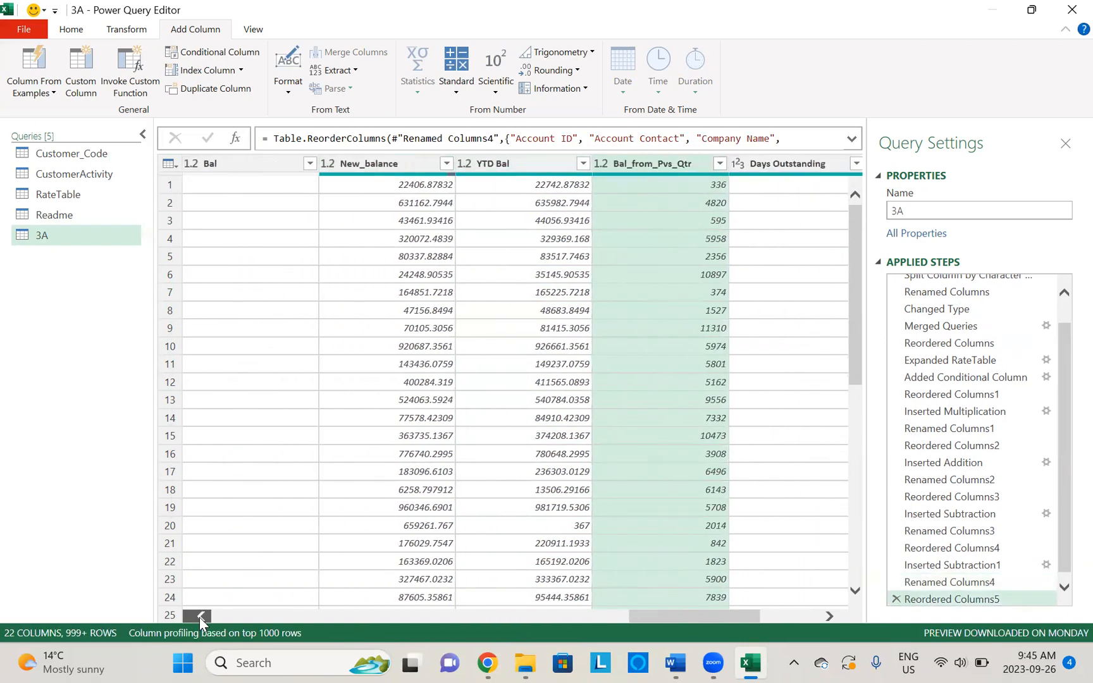
Check the Actual Balance task in the assignment instructions and add a column to 3A that adds Bal_from_Pvs_Qtr to New_balance
{"action": "key", "text": "alt+Tab"}
{"action": "key", "text": "Tab"}
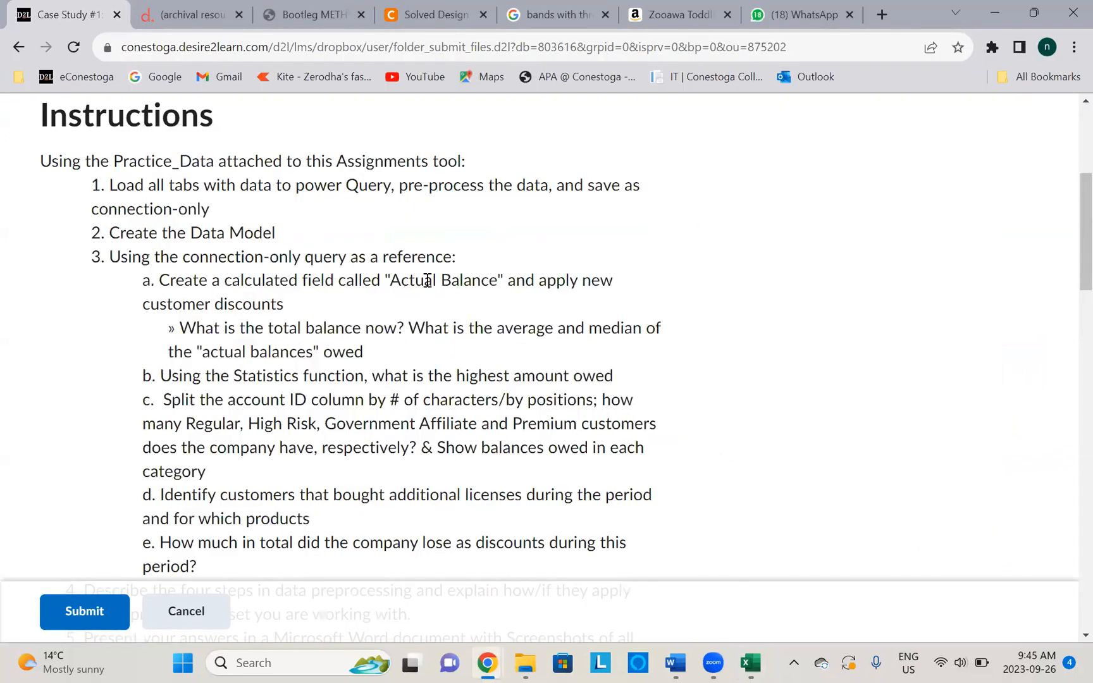
{"action": "key", "text": "alt+Tab"}
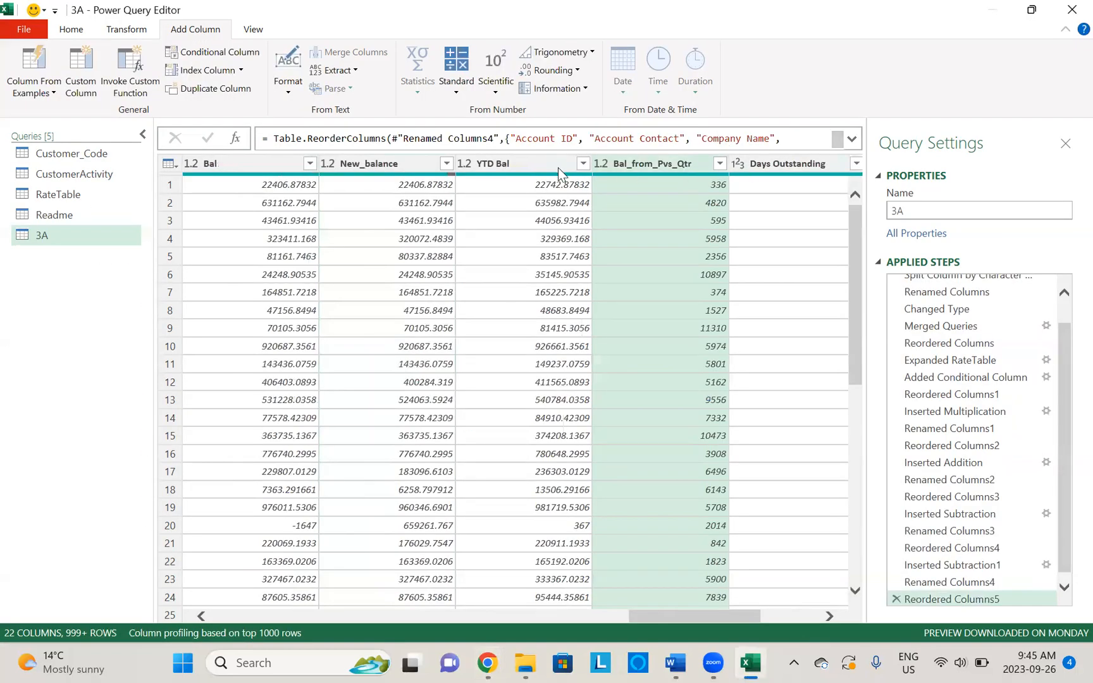
{"action": "left_click", "coordinate": [404, 166]}
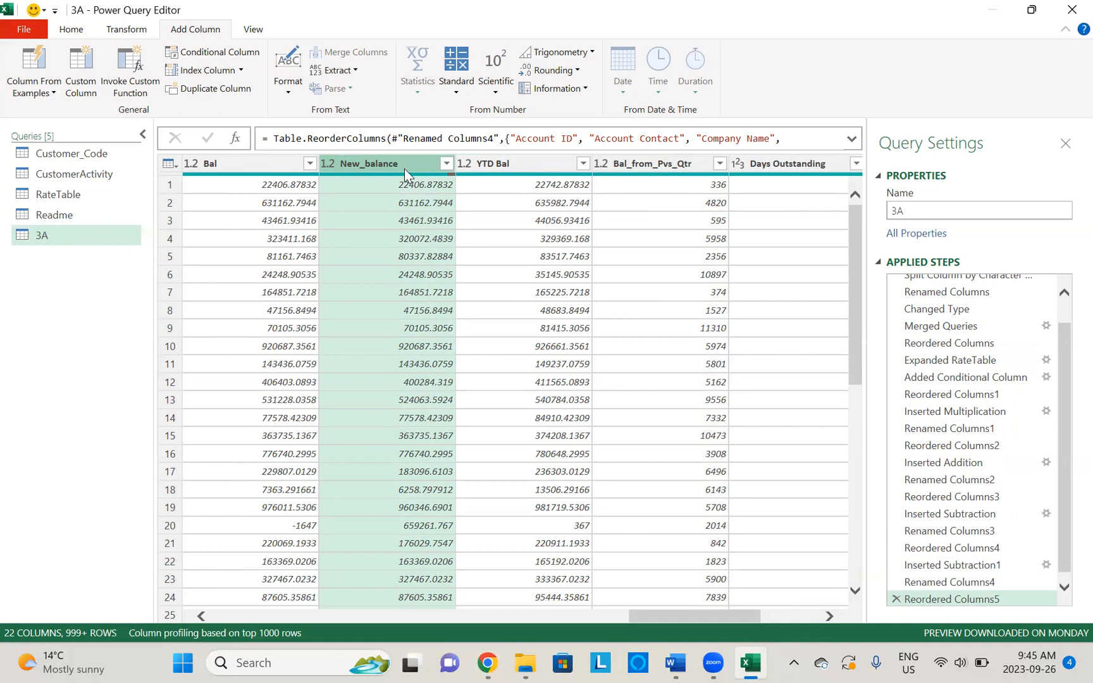
{"action": "left_click", "coordinate": [458, 83]}
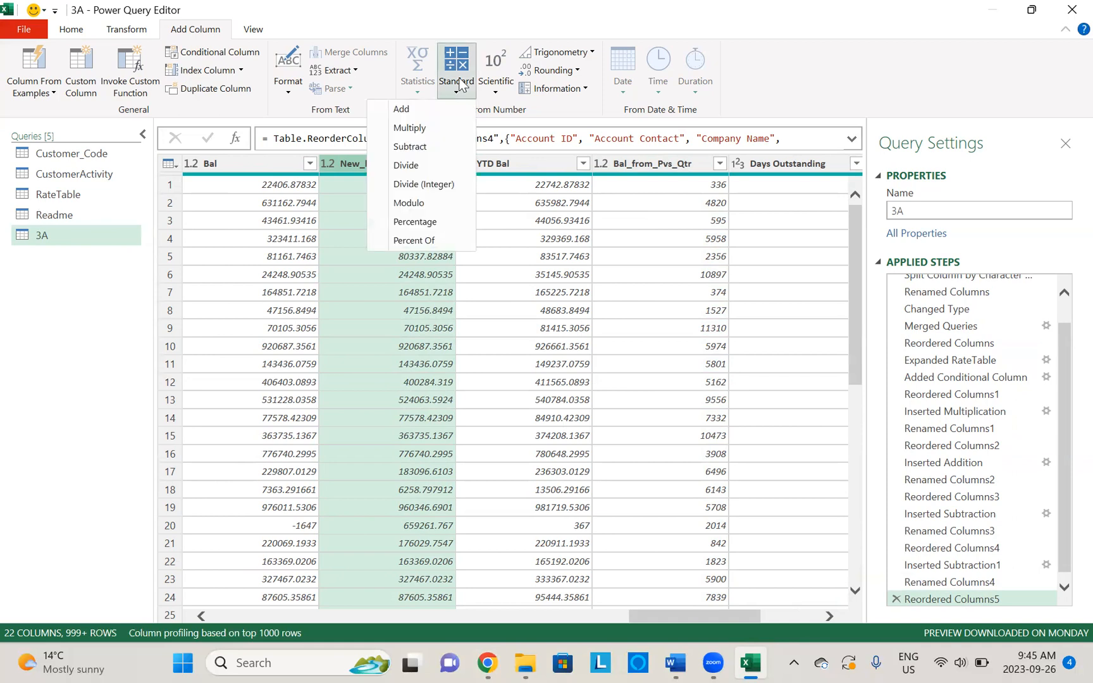
{"action": "left_click", "coordinate": [402, 109]}
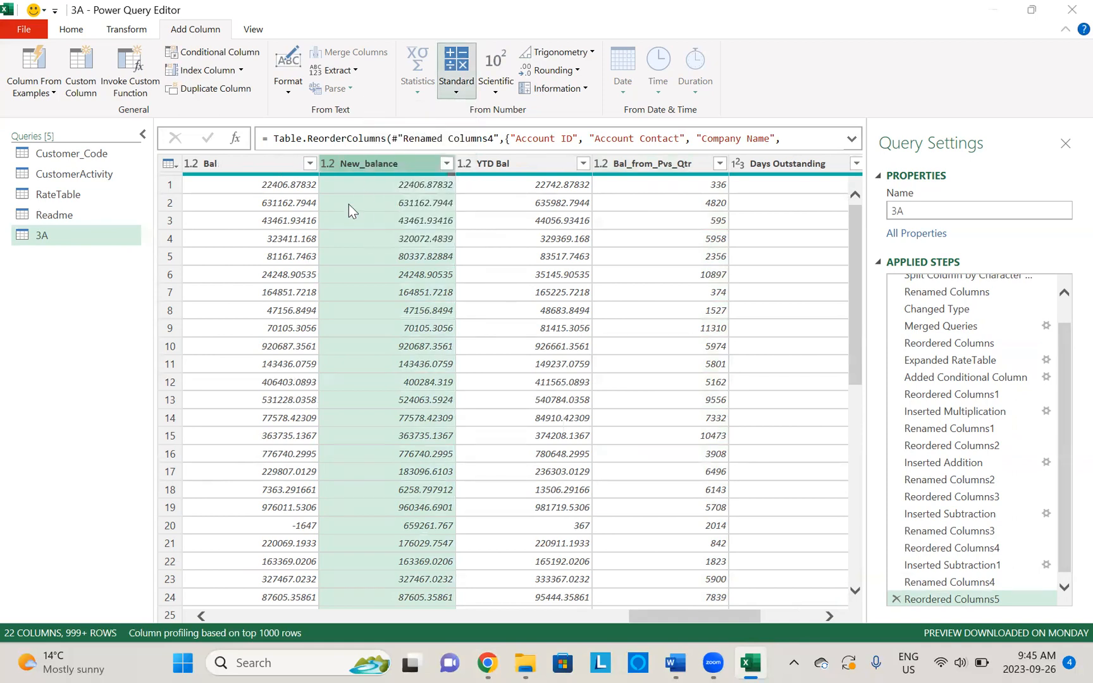
{"action": "left_click", "coordinate": [297, 331]}
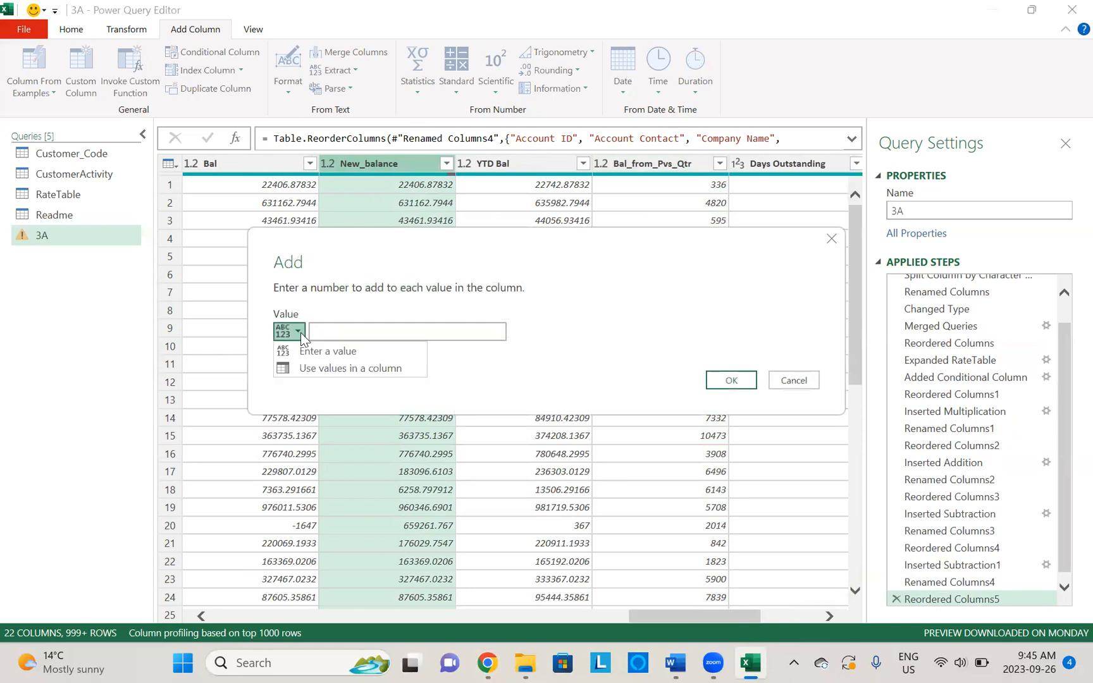
{"action": "left_click", "coordinate": [364, 370]}
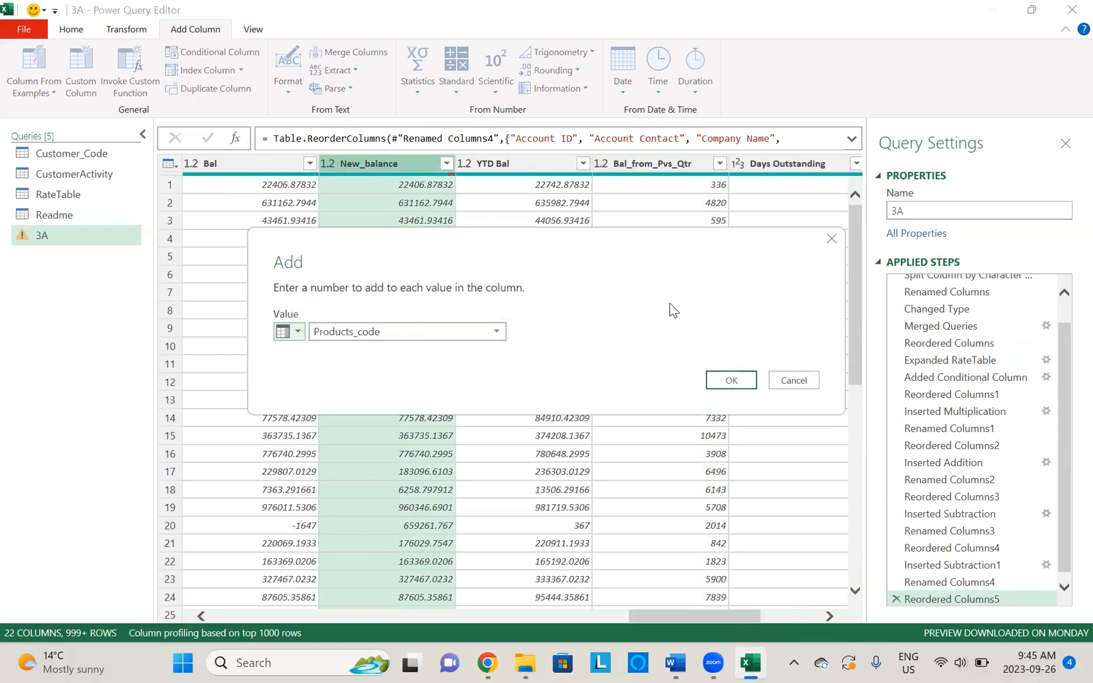
{"action": "left_click", "coordinate": [485, 331]}
{"action": "key", "text": "Down"}
{"action": "key", "text": "Down"}
{"action": "key", "text": "Up"}
{"action": "key", "text": "Up"}
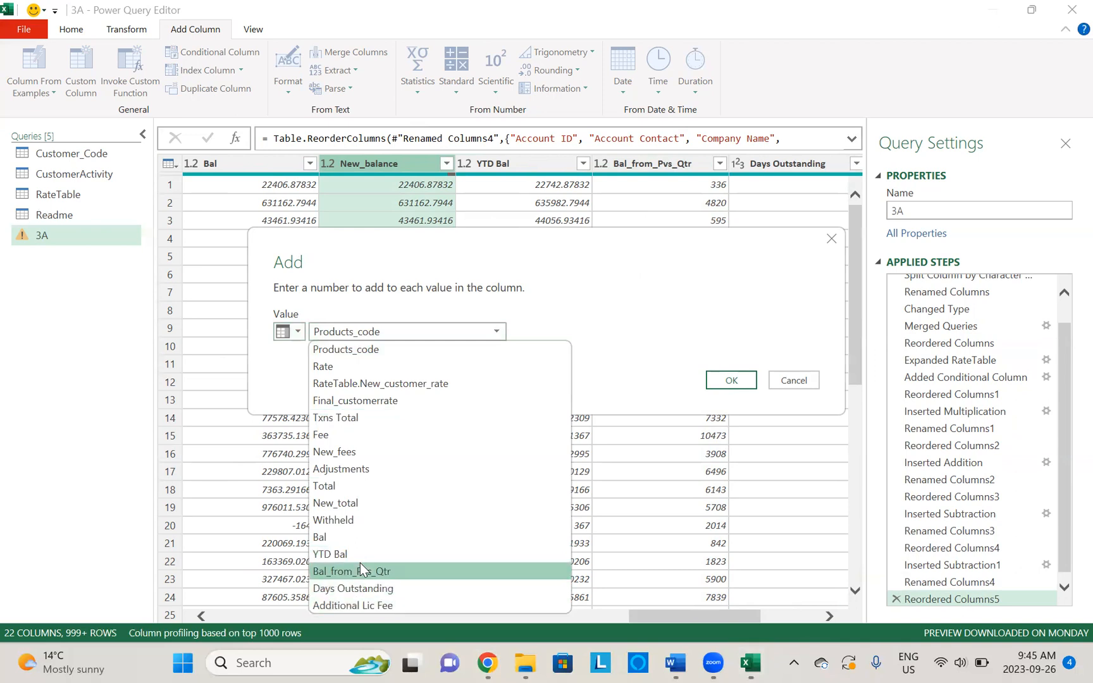
{"action": "left_click", "coordinate": [407, 566]}
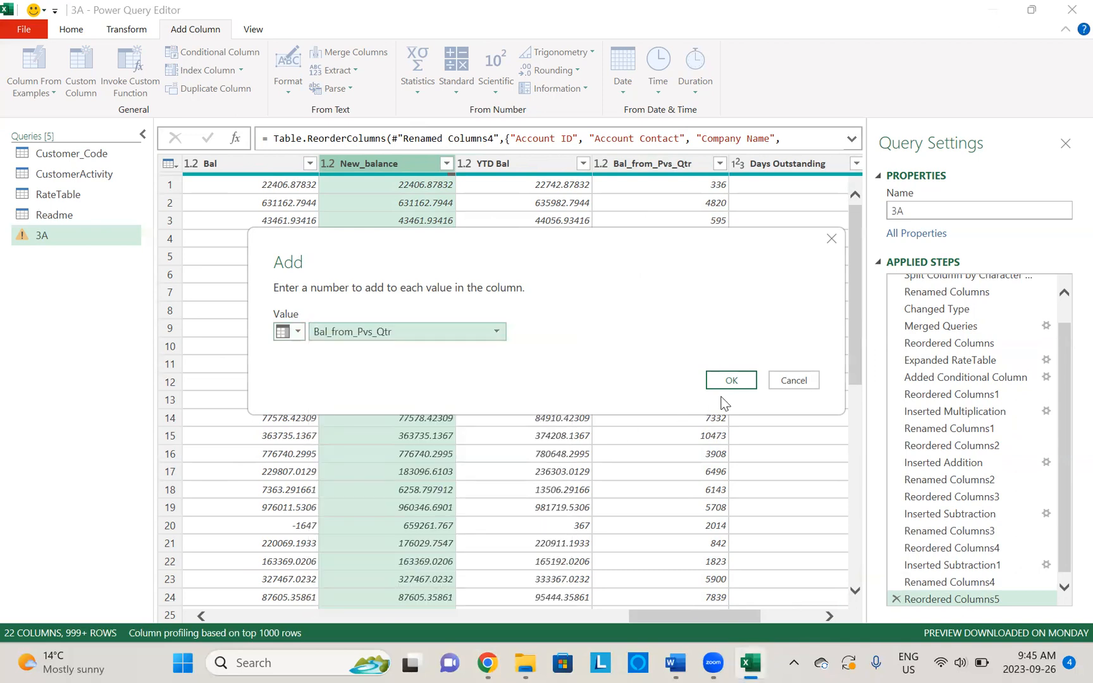
{"action": "left_click", "coordinate": [748, 380]}
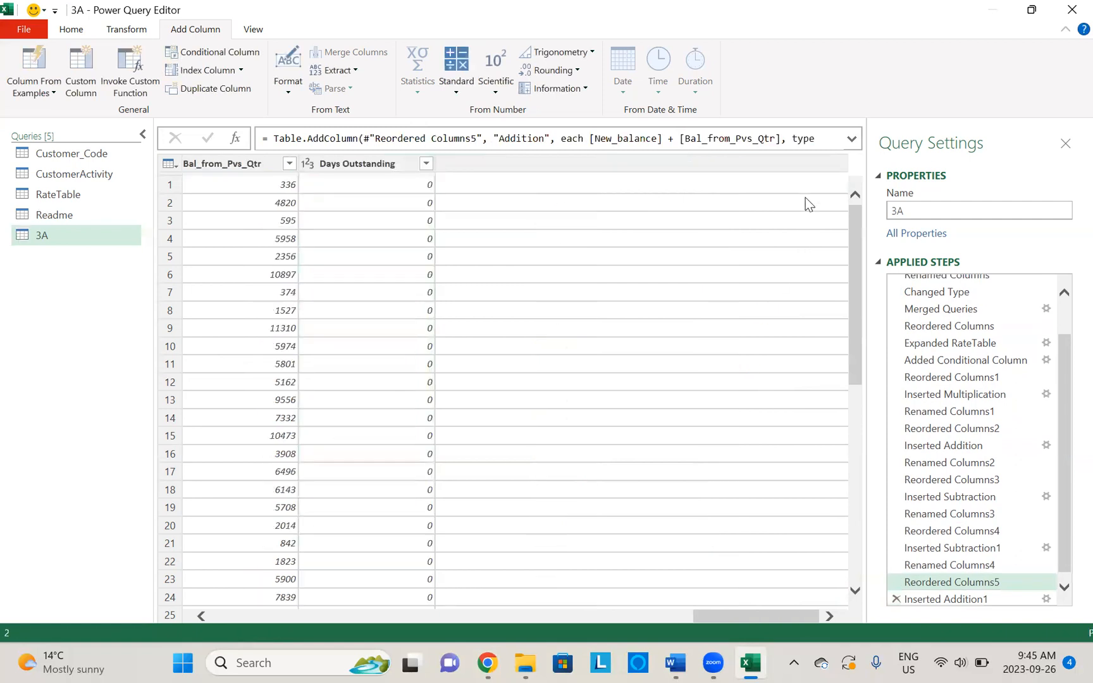
Rename the new addition column in 3A as Actual_Balance
{"action": "double_click", "coordinate": [773, 166]}
{"action": "type", "text": "Actaul"}
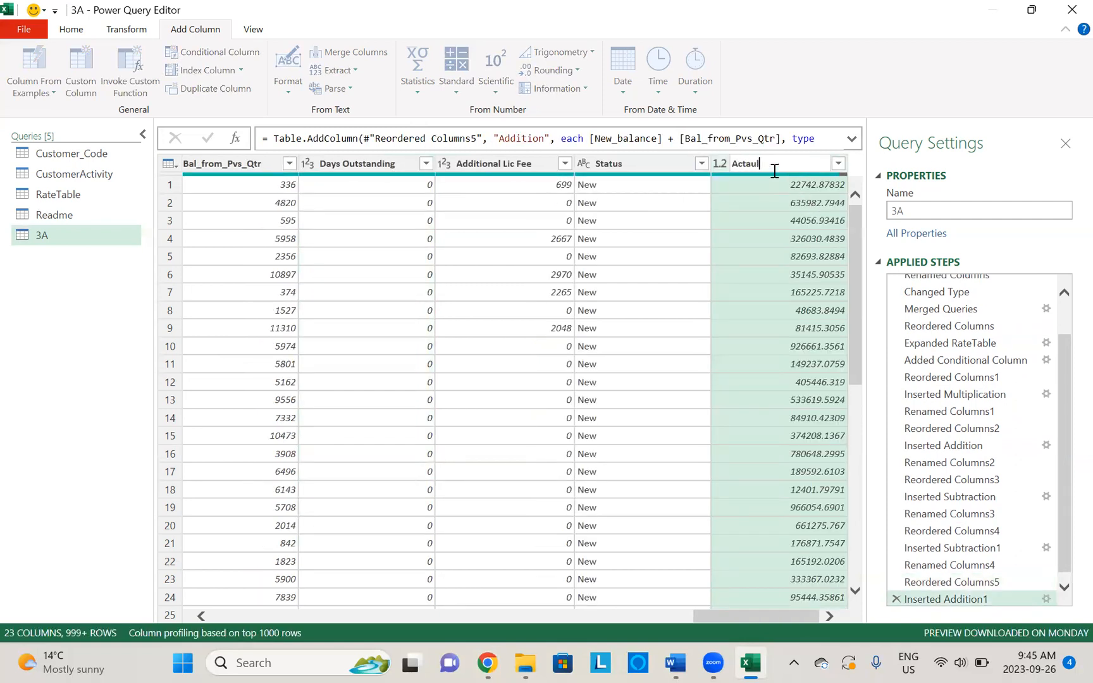
{"action": "key", "text": "BackSpace"}
{"action": "key", "text": "BackSpace"}
{"action": "key", "text": "BackSpace"}
{"action": "type", "text": "ual_Balance"}
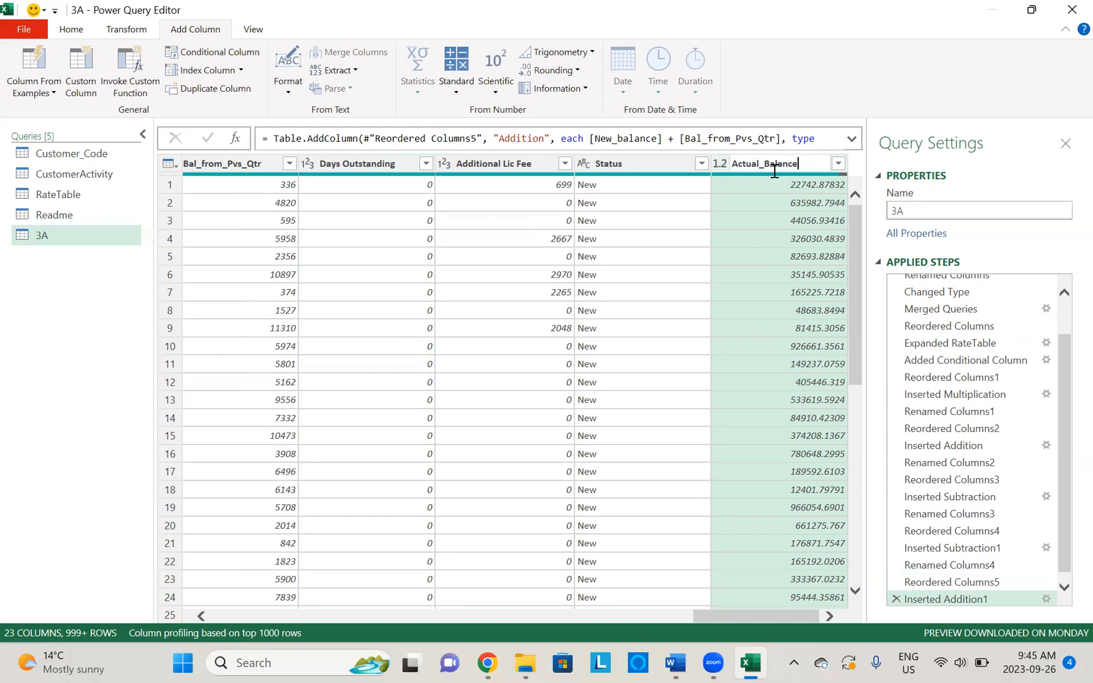
{"action": "key", "text": "Return"}
Move Actual_Balance directly after Bal_from_Pvs_Qtr, and move New_balance between YTD Bal and Bal_from_Pvs_Qtr
{"action": "left_click_drag", "start_coordinate": [773, 170], "coordinate": [307, 178]}
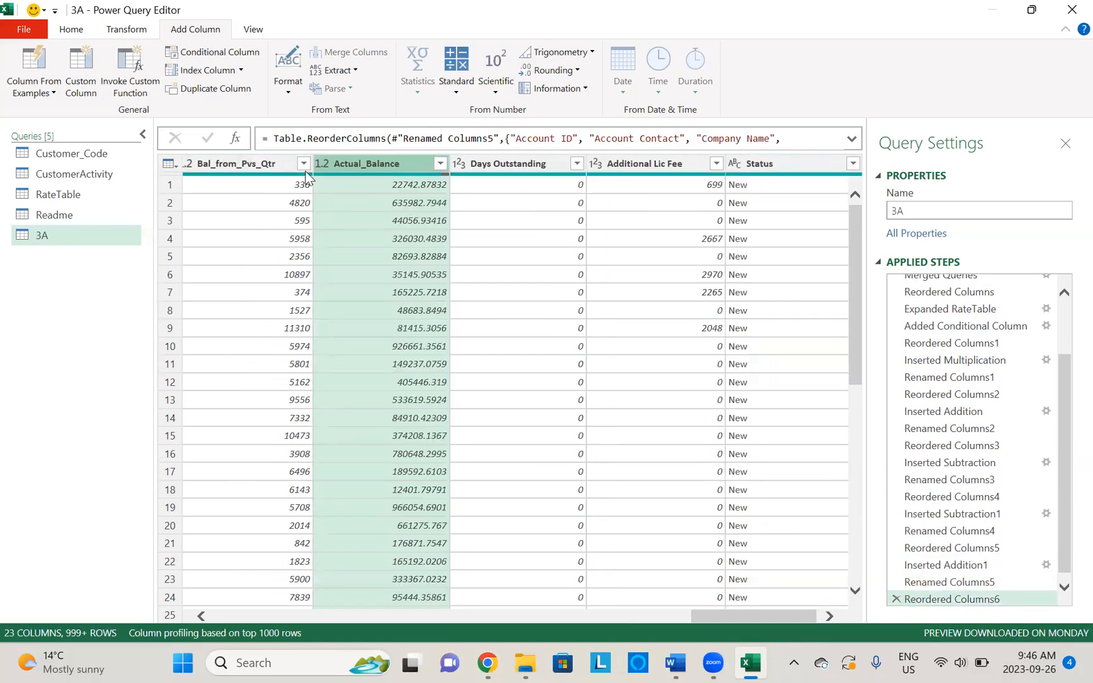
{"action": "left_click", "coordinate": [203, 615]}
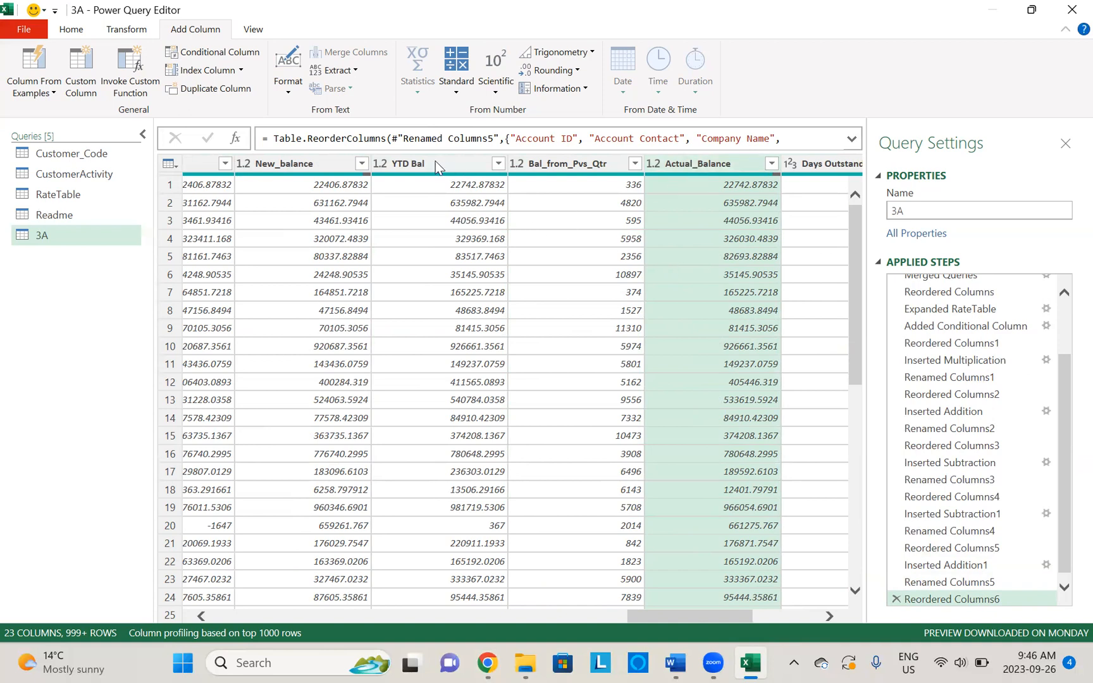
{"action": "left_click_drag", "start_coordinate": [317, 168], "coordinate": [508, 153]}
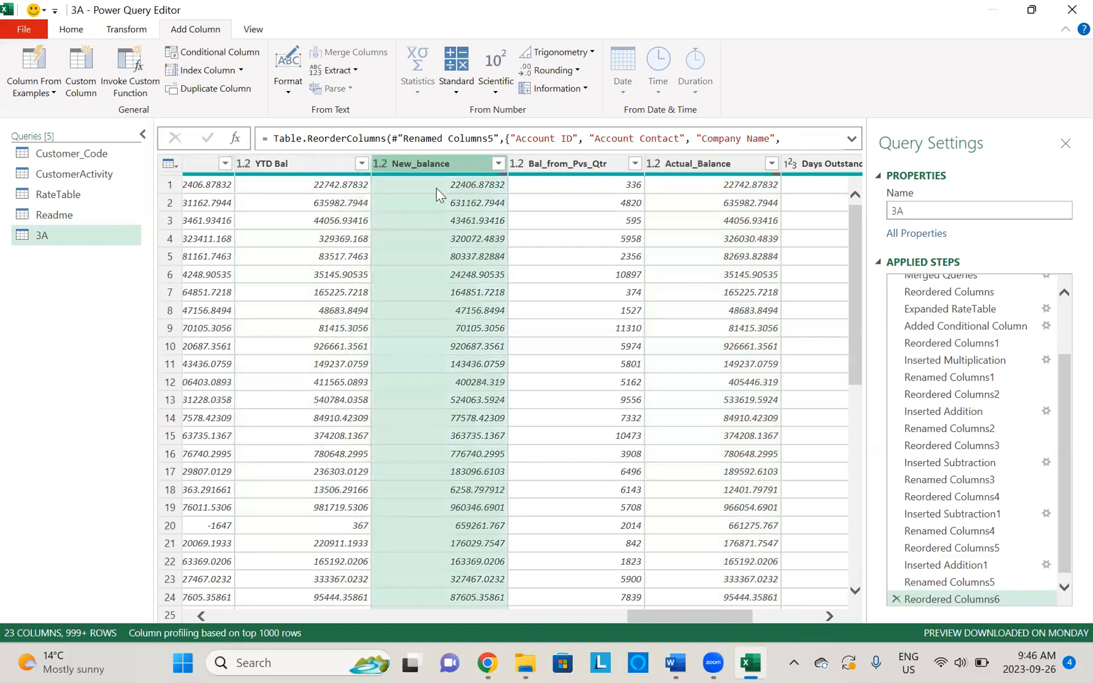
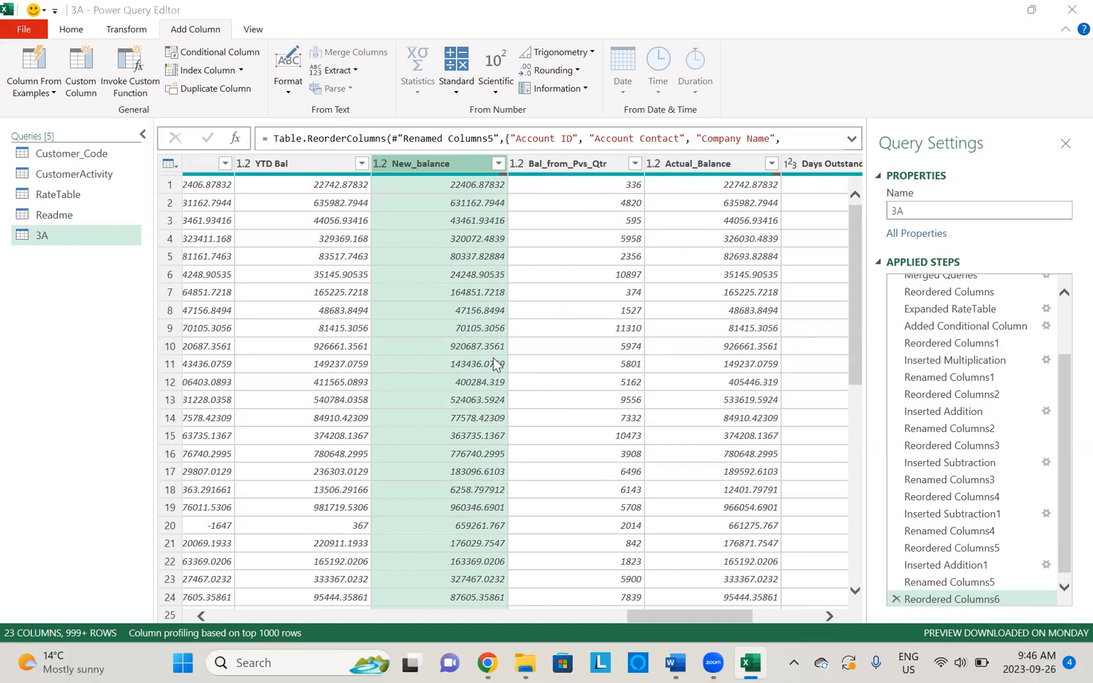
Calculate the sum of the Actual_Balance column for the assignment's total-balance question, and remove the Calculated Sum step from 3A
{"action": "key", "text": "alt+Tab"}
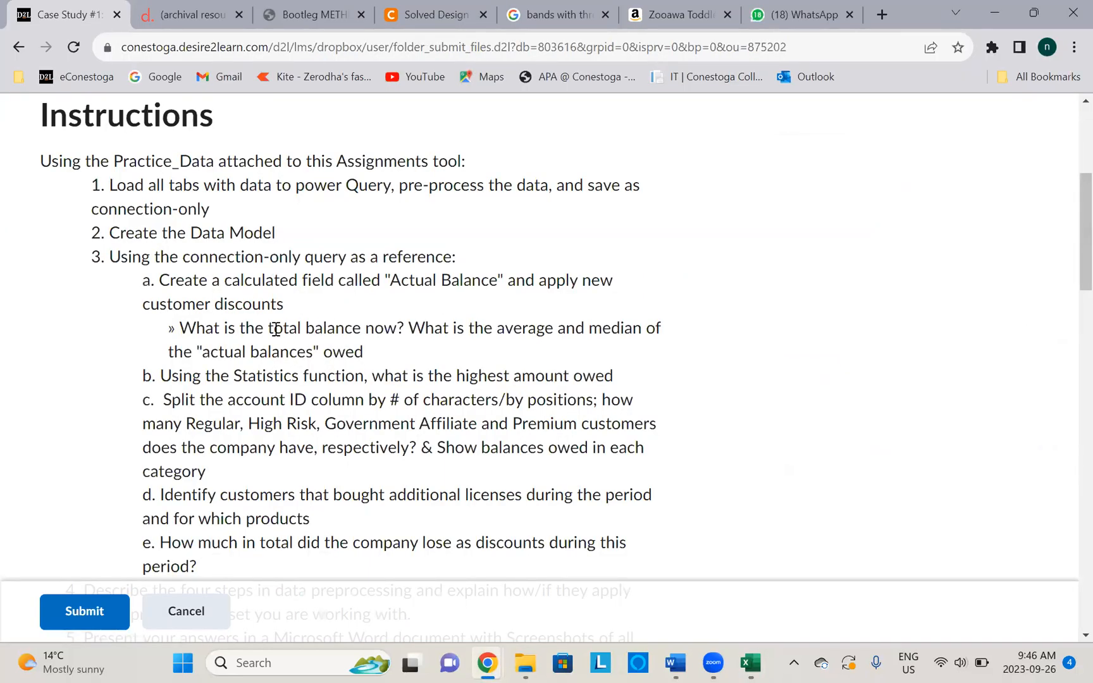
{"action": "key", "text": "alt+Tab"}
{"action": "key", "text": "alt+Tab"}
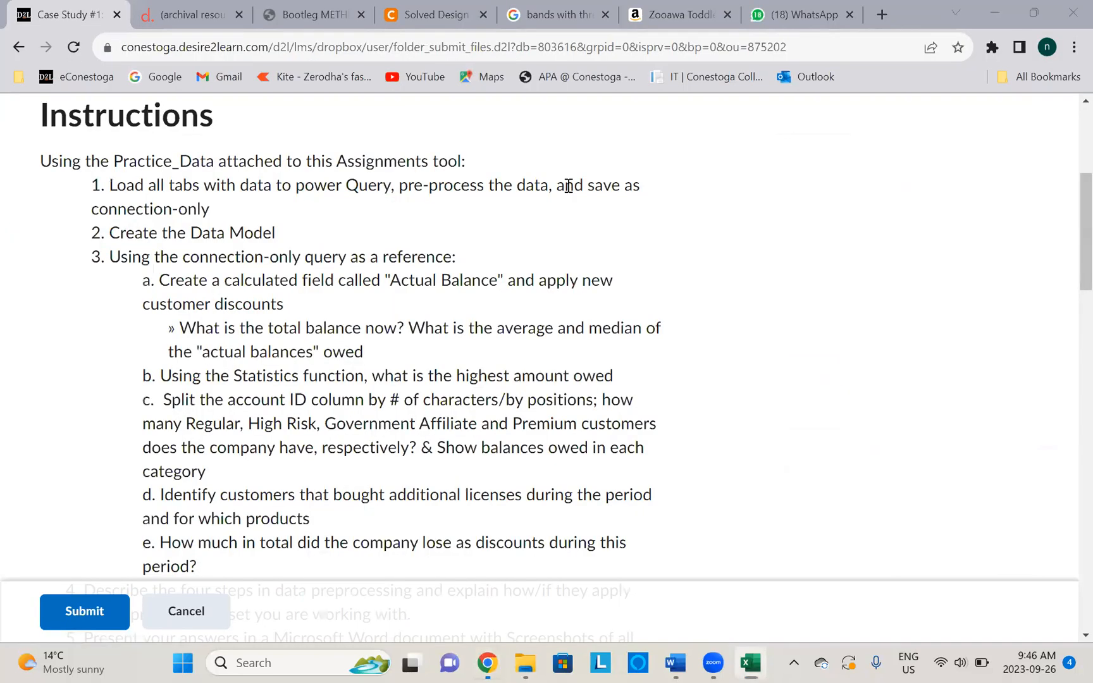
{"action": "key", "text": "alt+Tab"}
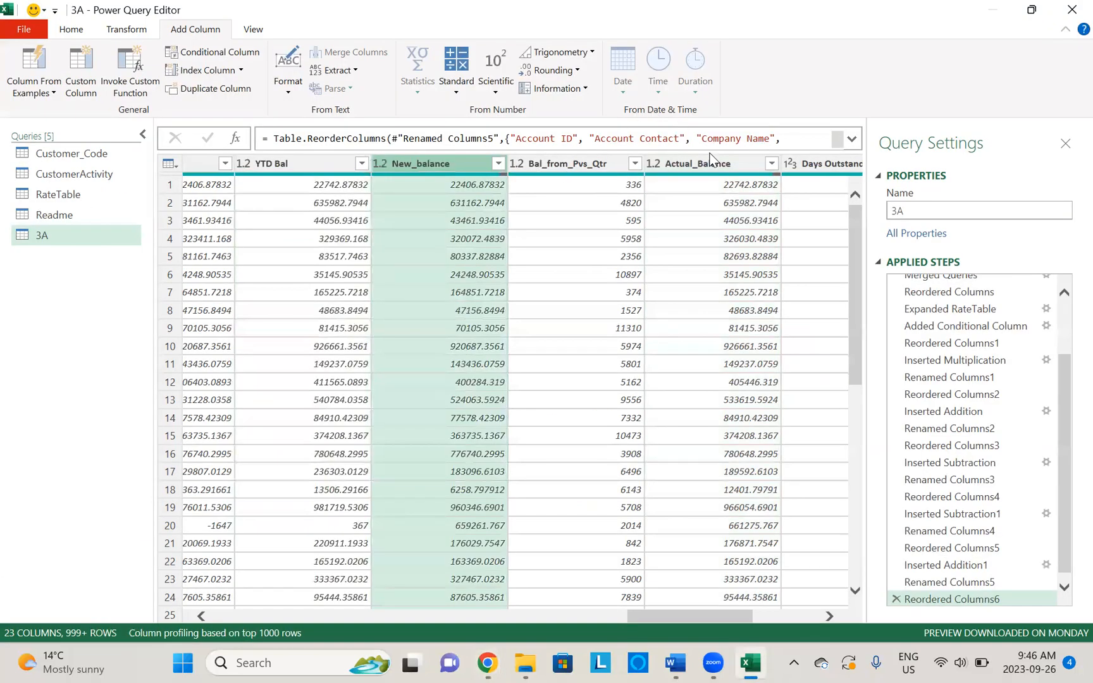
{"action": "left_click", "coordinate": [689, 166]}
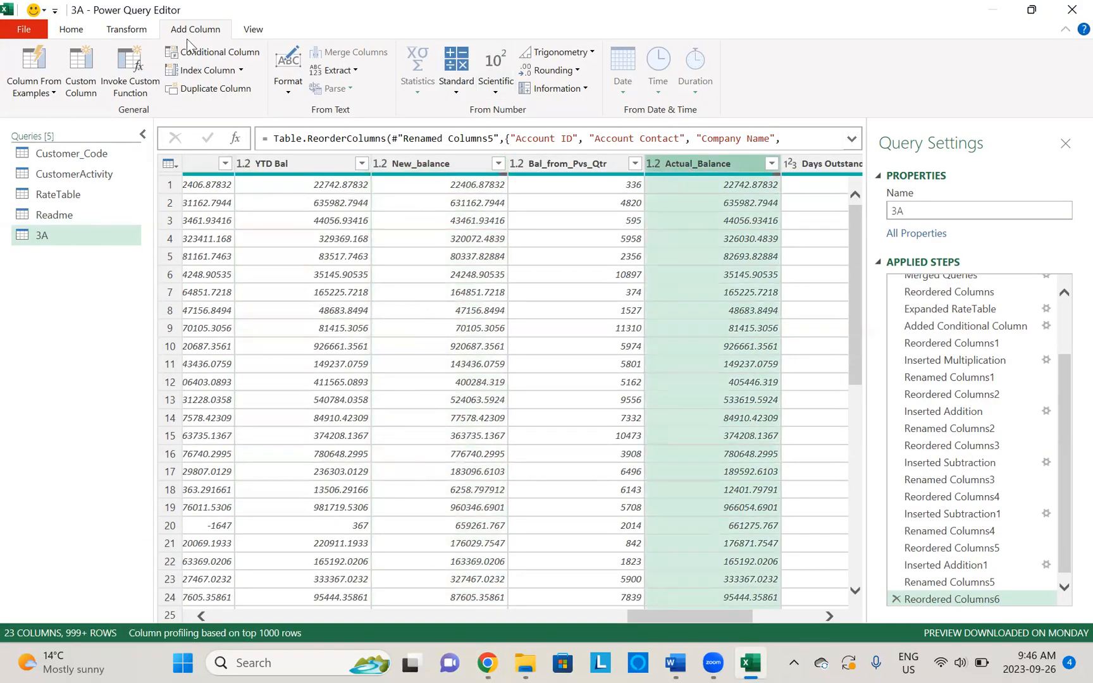
{"action": "left_click", "coordinate": [120, 32]}
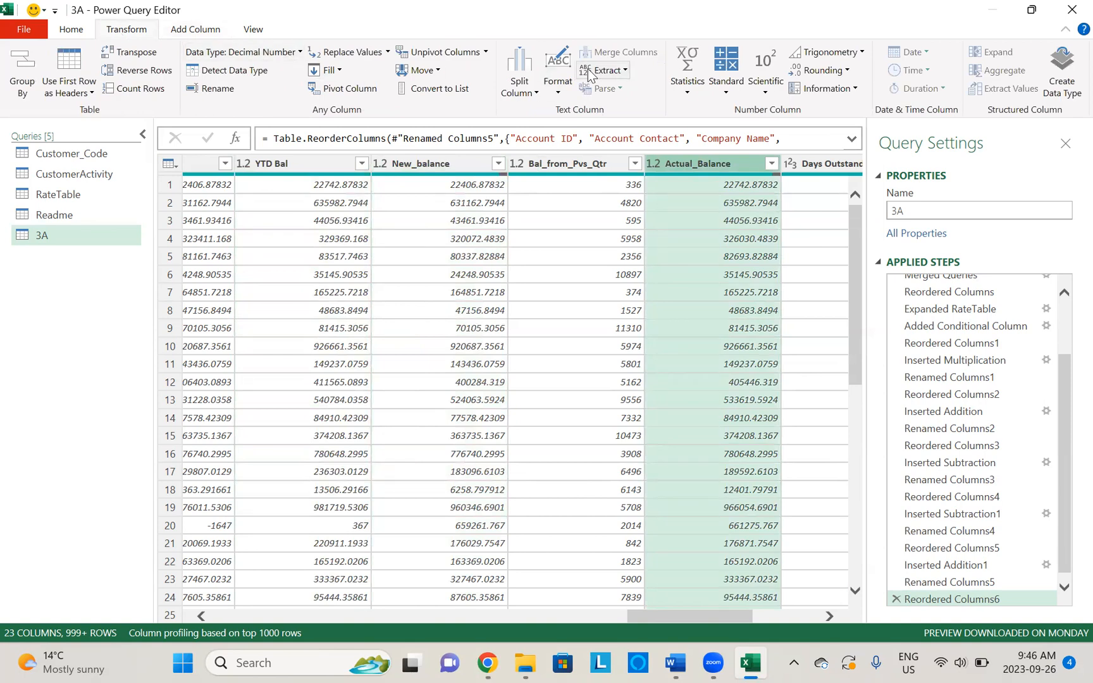
{"action": "left_click", "coordinate": [692, 86]}
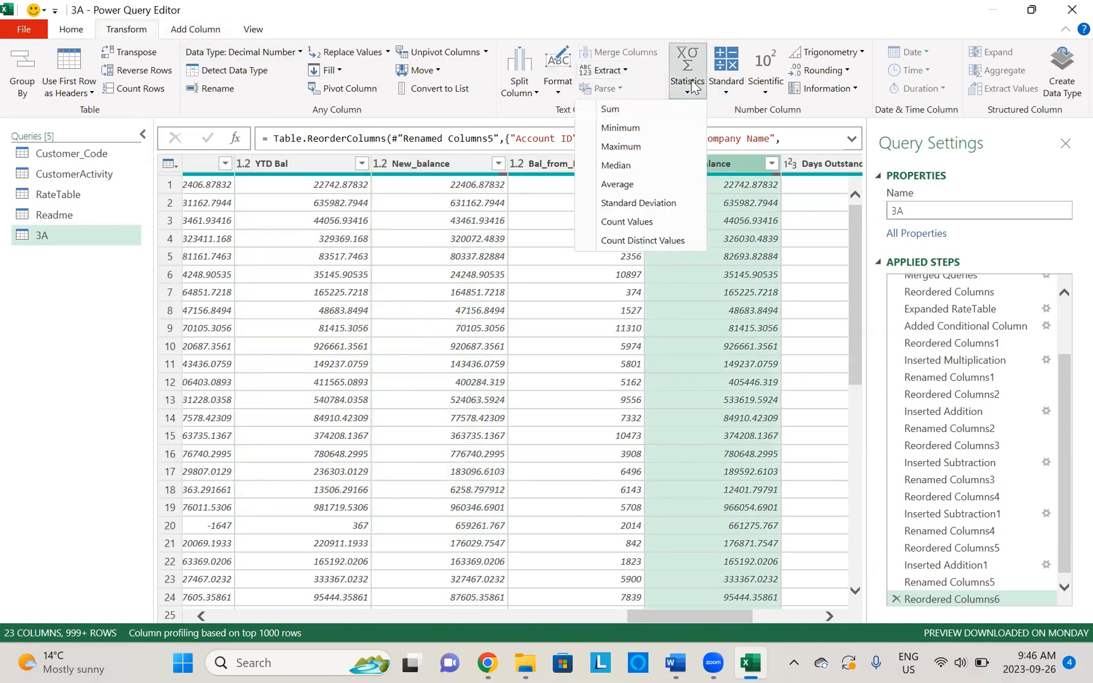
{"action": "left_click", "coordinate": [630, 113]}
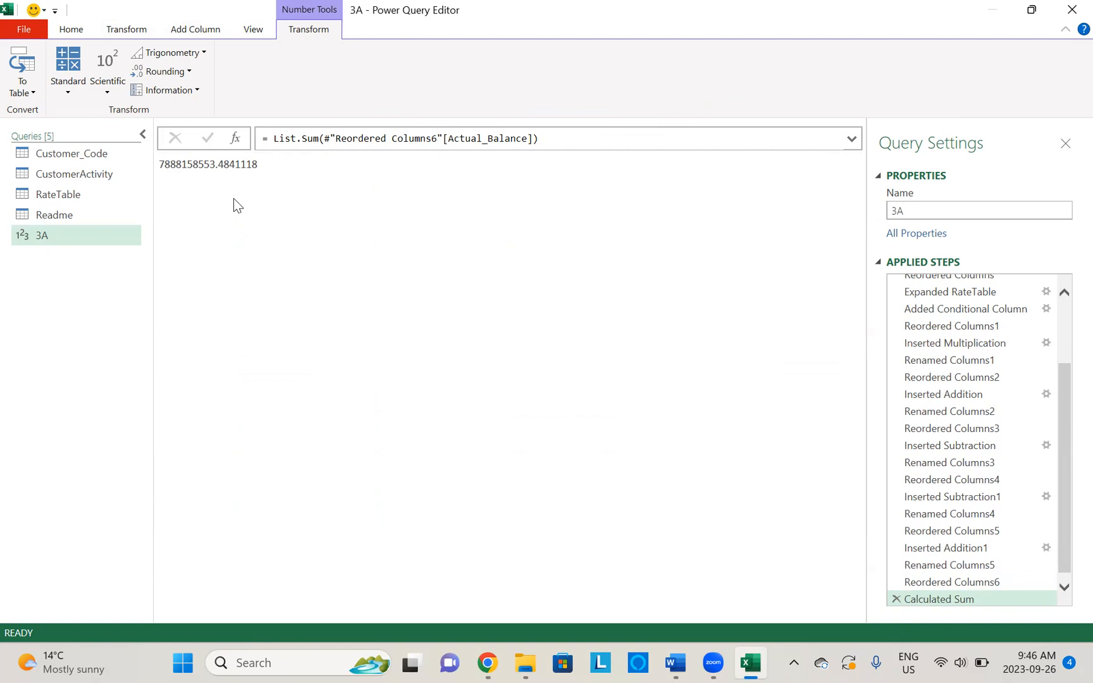
{"action": "left_click", "coordinate": [893, 598]}
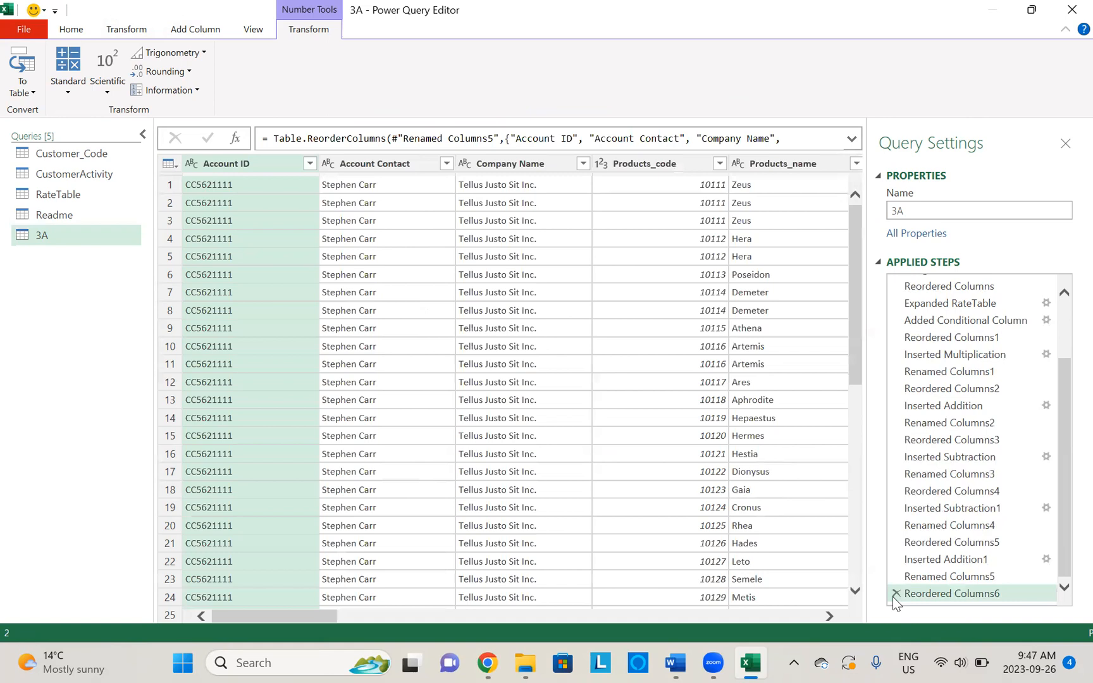
Check the assignment's average and median question and calculate the average of the Actual_Balance column in 3A
{"action": "left_click", "coordinate": [559, 185]}
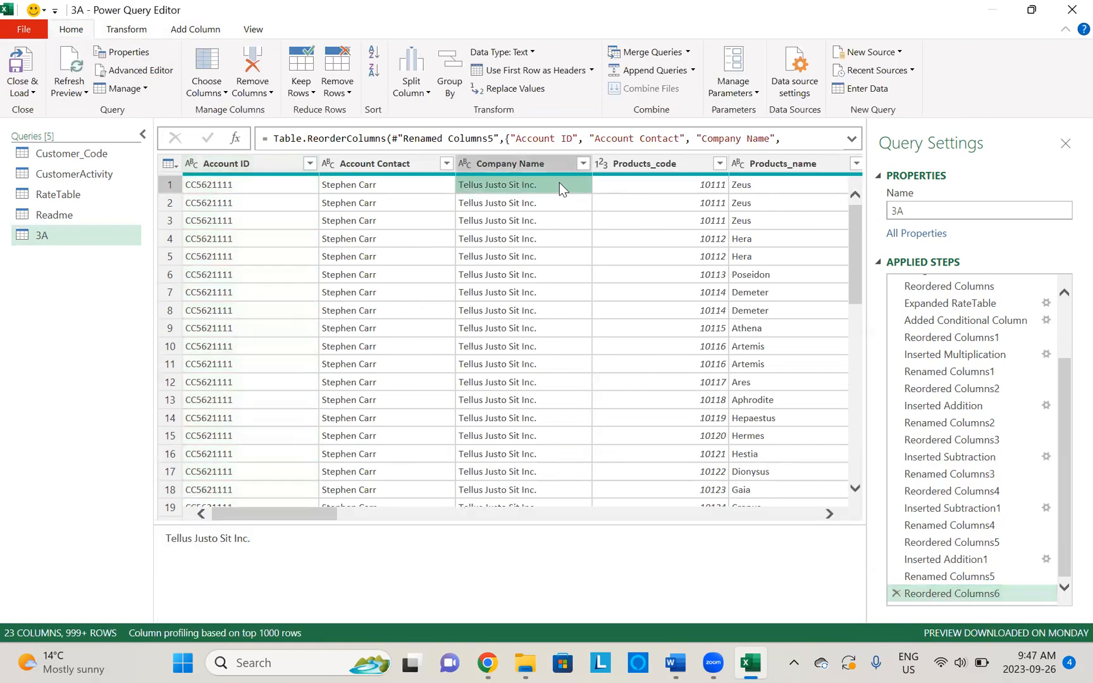
{"action": "key", "text": "Right"}
{"action": "key", "text": "Right"}
{"action": "key", "text": "Right"}
{"action": "key", "text": "Right"}
{"action": "key", "text": "Right"}
{"action": "key", "text": "Right"}
{"action": "key", "text": "Right"}
{"action": "key", "text": "Right"}
{"action": "key", "text": "Right"}
{"action": "key", "text": "Right"}
{"action": "key", "text": "Right"}
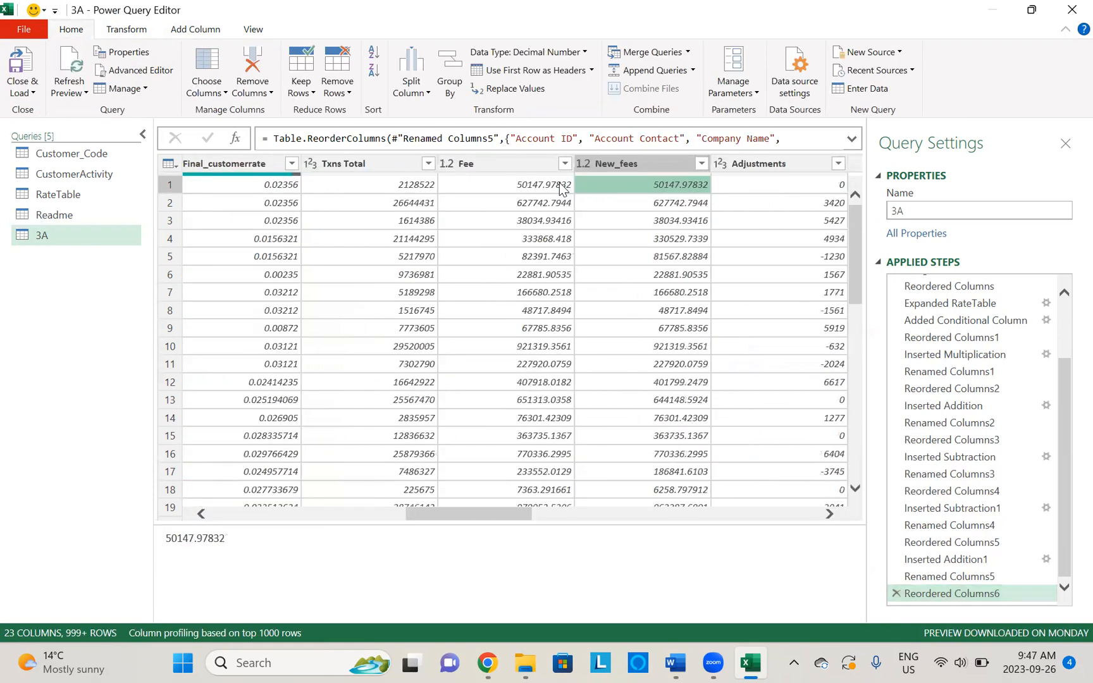
{"action": "key", "text": "Right"}
{"action": "key", "text": "Right"}
{"action": "key", "text": "Right"}
{"action": "key", "text": "Right"}
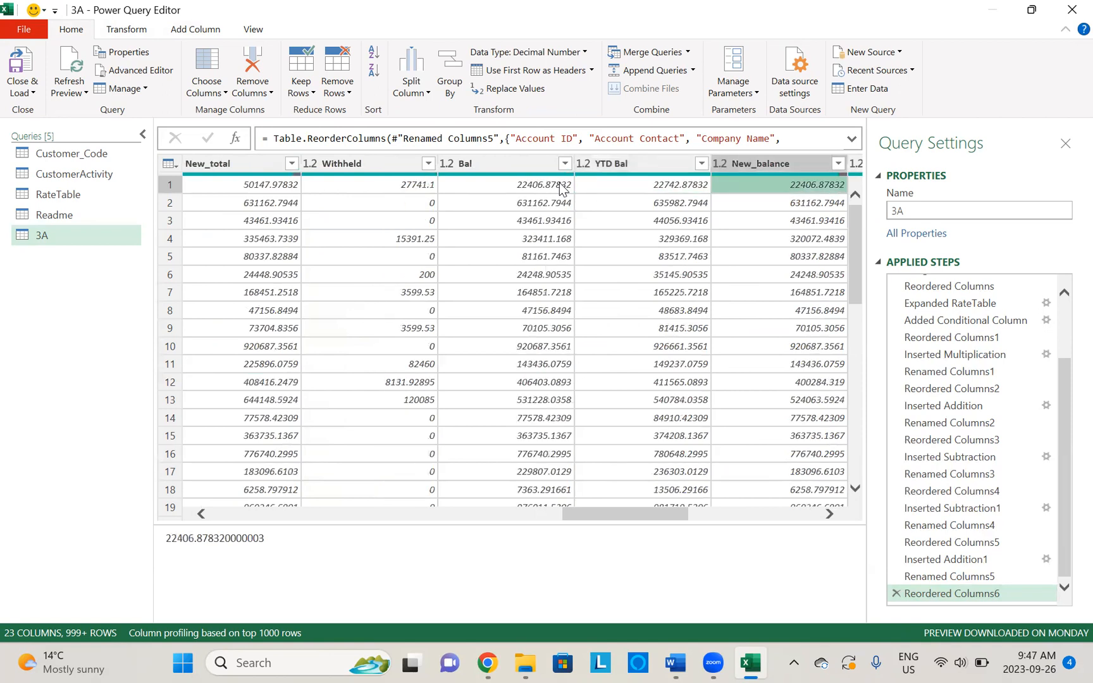
{"action": "key", "text": "Right"}
{"action": "key", "text": "Right"}
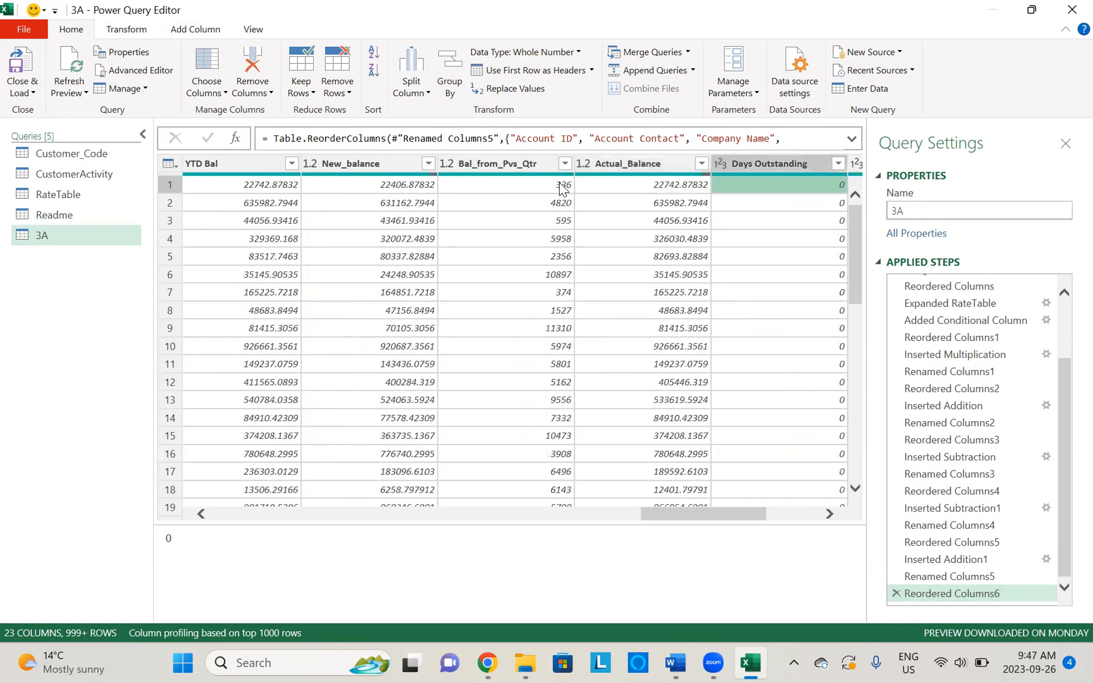
{"action": "left_click", "coordinate": [642, 160]}
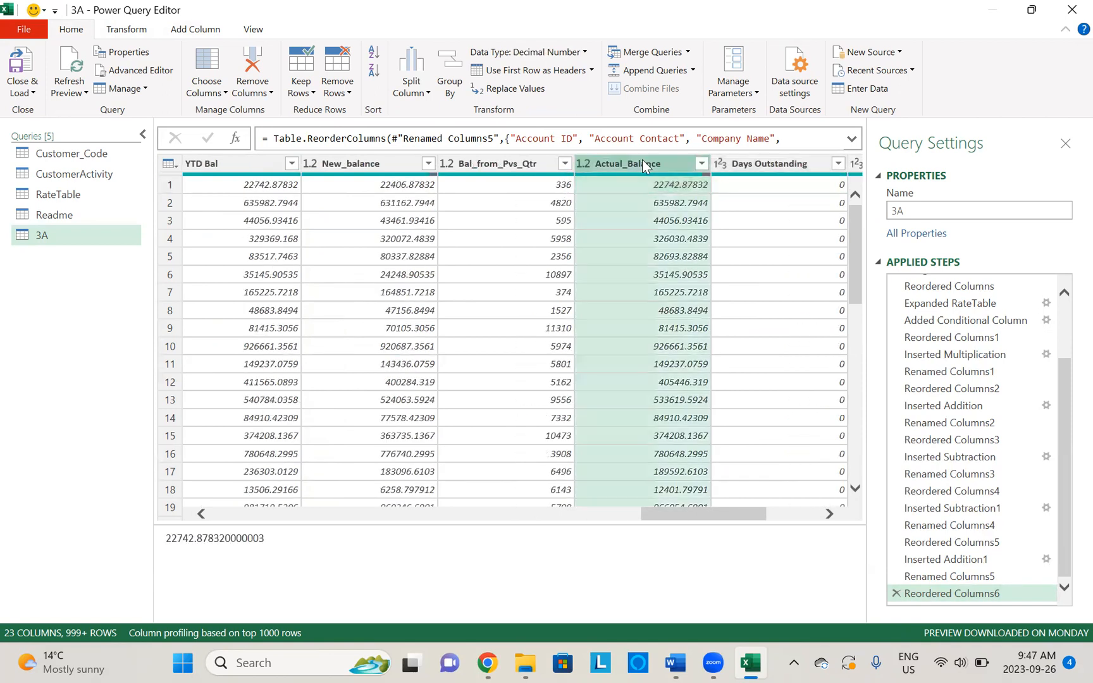
{"action": "key", "text": "alt+Tab"}
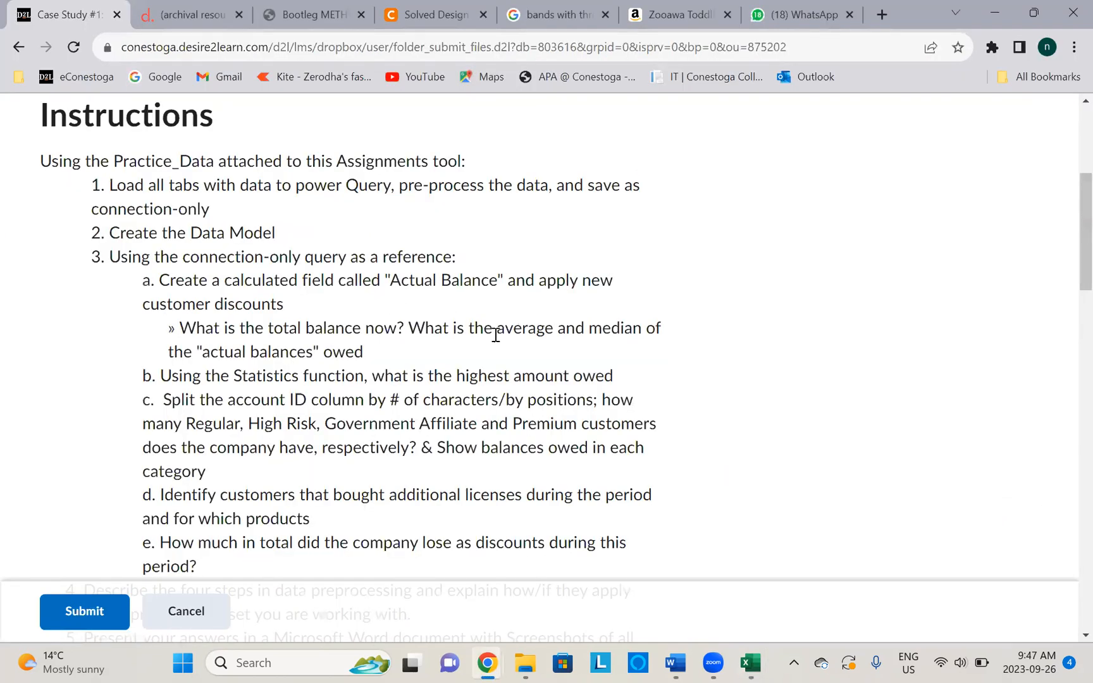
{"action": "key", "text": "alt+Tab"}
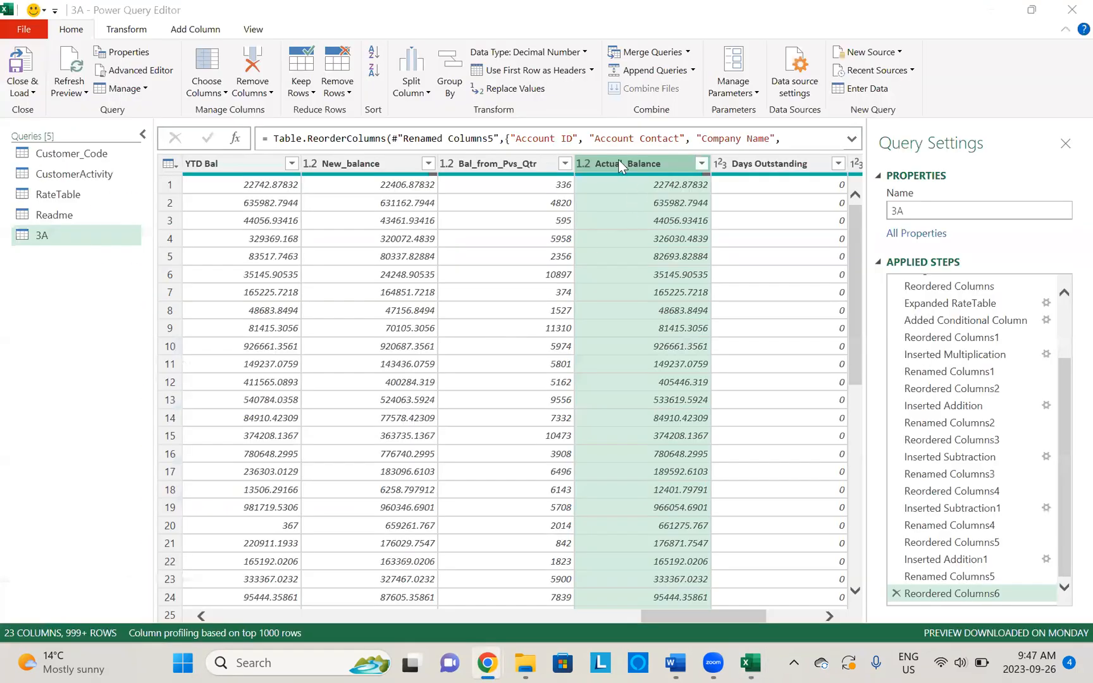
{"action": "left_click", "coordinate": [136, 33]}
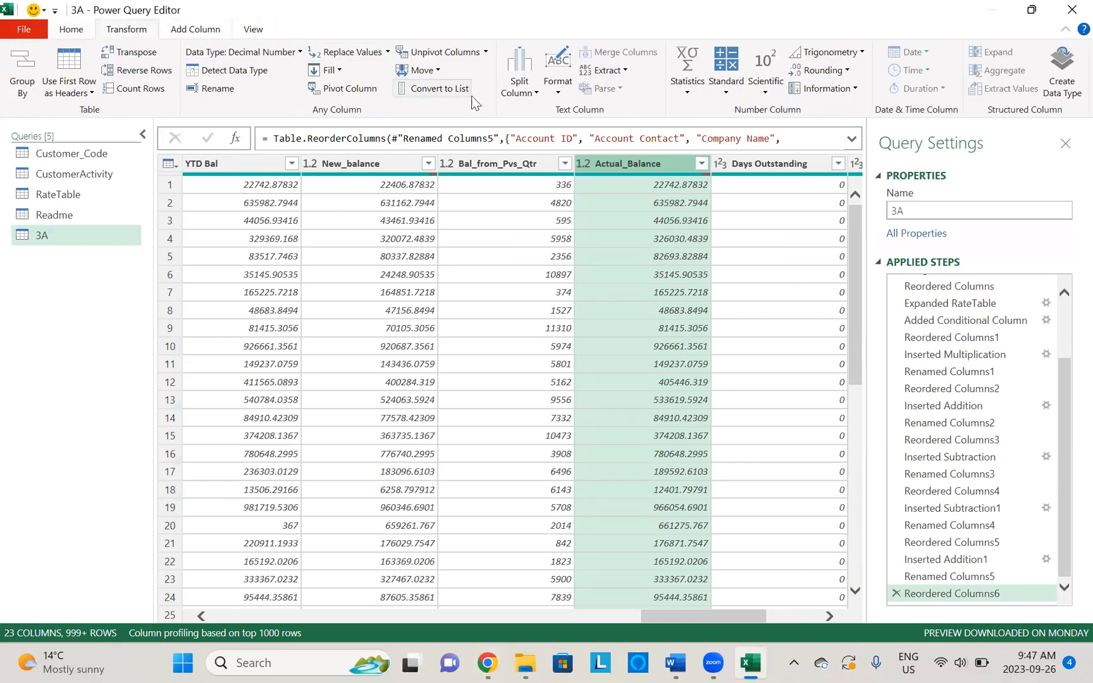
{"action": "left_click", "coordinate": [690, 86]}
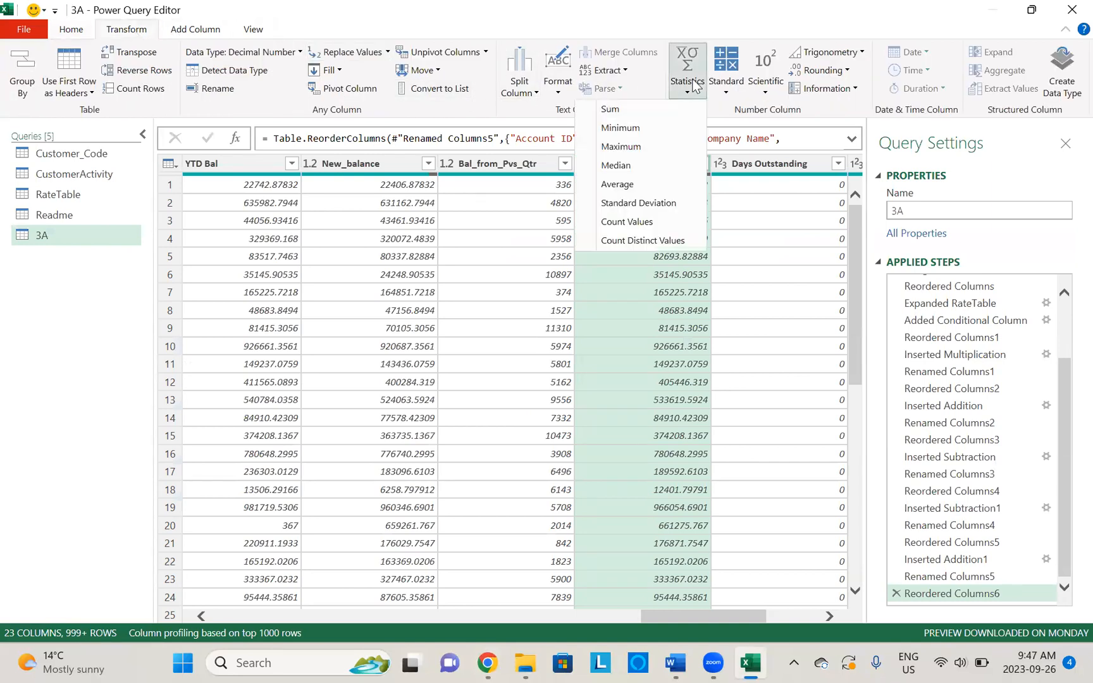
{"action": "left_click", "coordinate": [627, 184]}
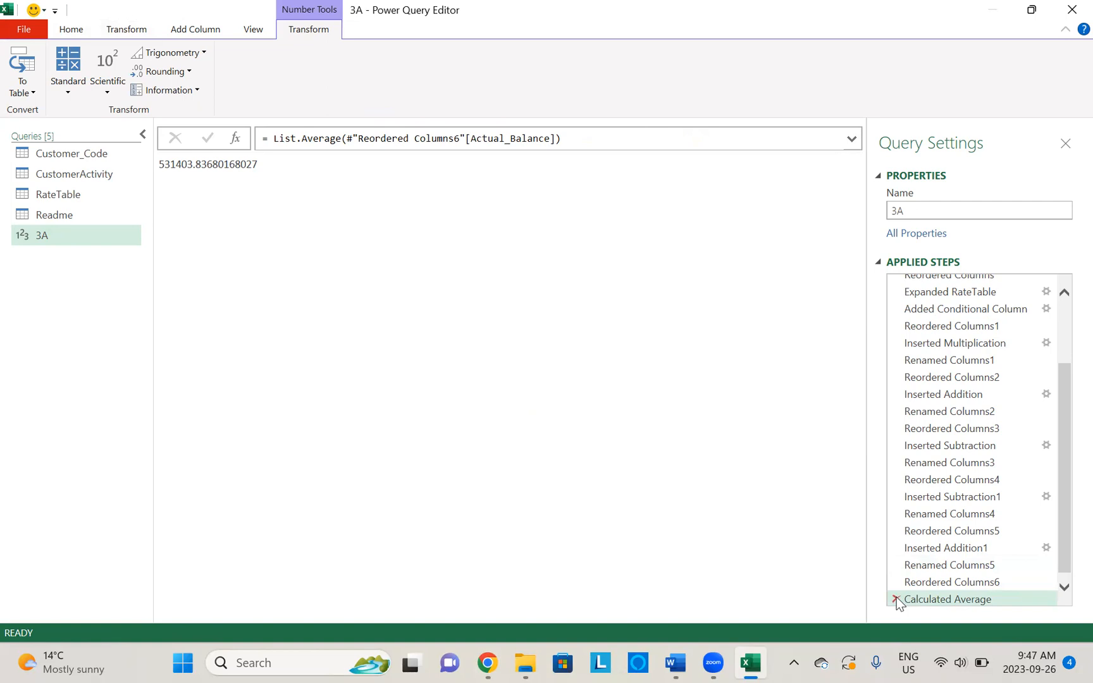
Review the total-balance screenshot in the Word document and remove the Calculated Average step from the 3A query
{"action": "key", "text": "alt+Tab"}
{"action": "key", "text": "alt+Tab"}
{"action": "key", "text": "alt+Tab"}
{"action": "key", "text": "alt+Tab"}
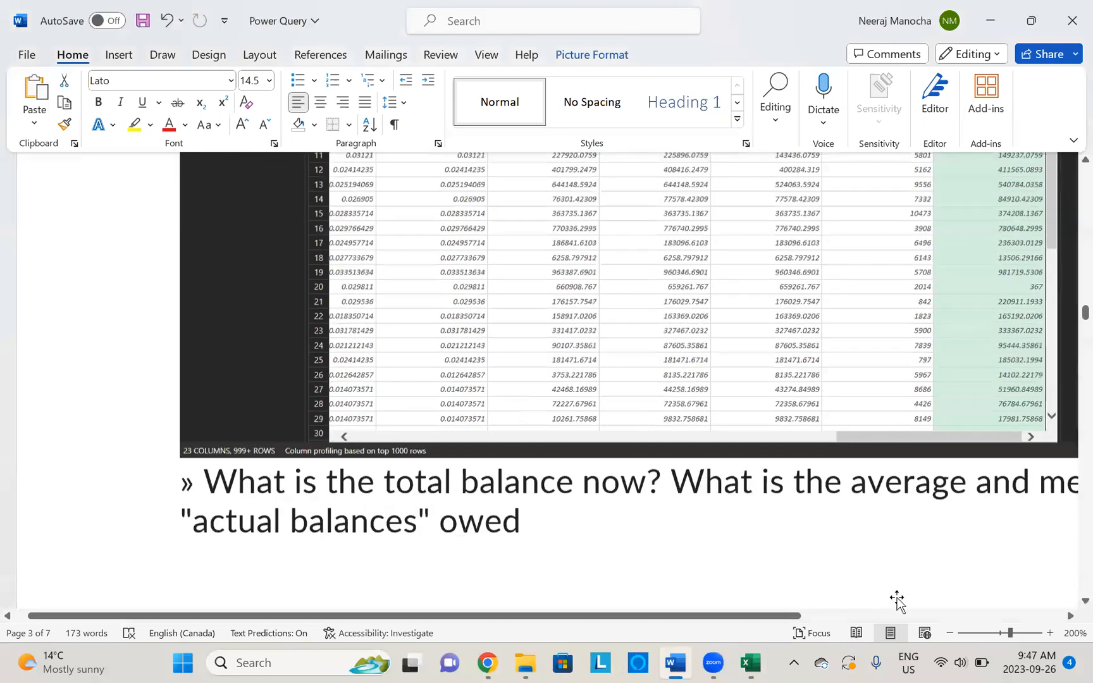
{"action": "key", "text": "ctrl+v"}
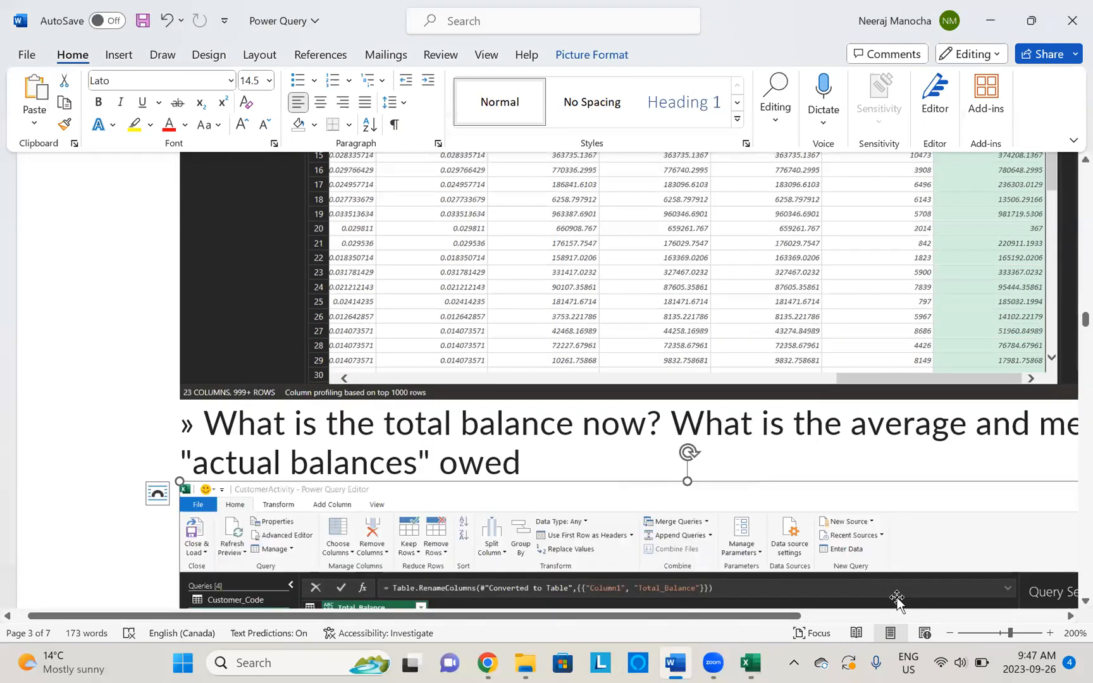
{"action": "left_click", "coordinate": [112, 447]}
{"action": "scroll", "coordinate": [111, 449], "scroll_direction": "down", "scroll_amount": 4}
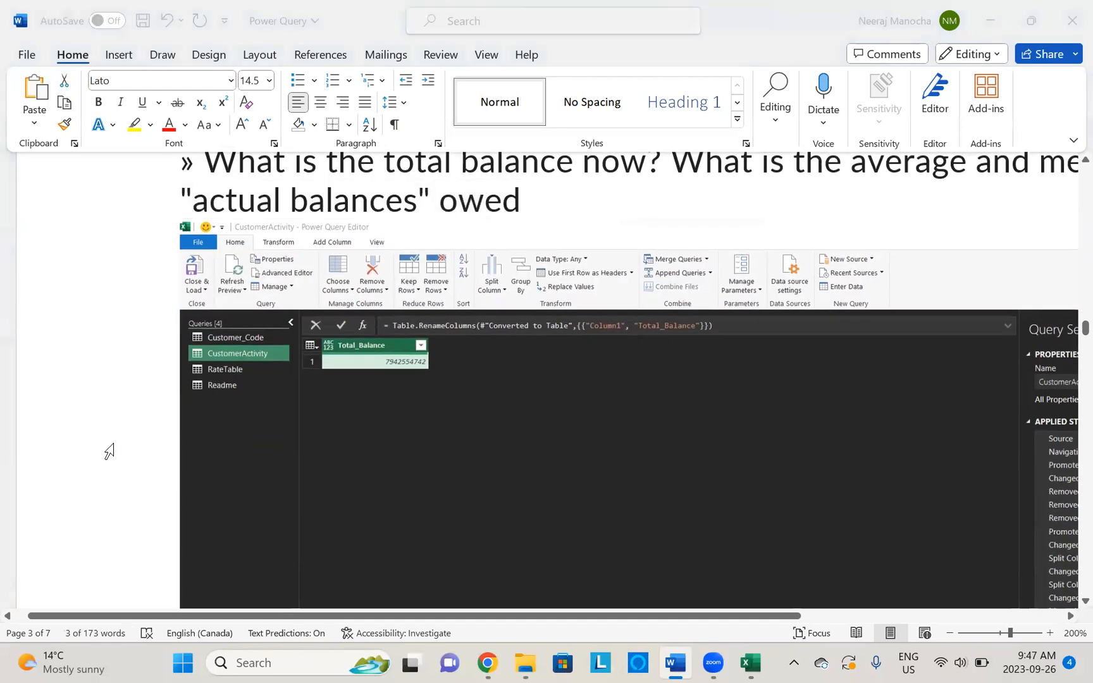
{"action": "key", "text": "alt+Tab"}
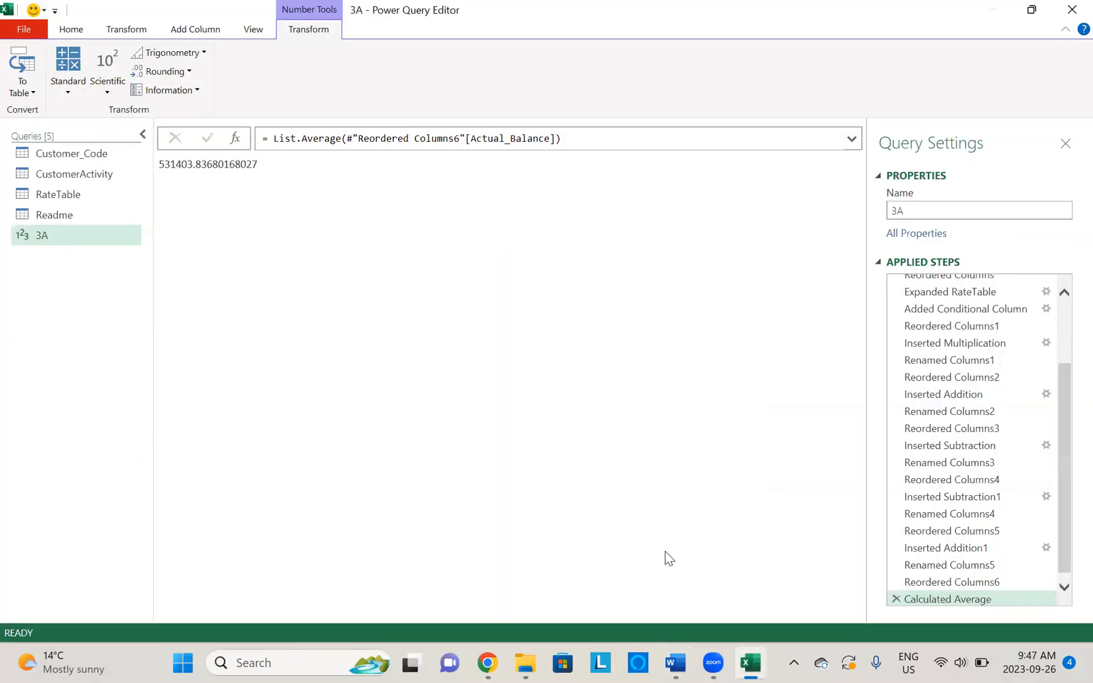
{"action": "left_click", "coordinate": [896, 598]}
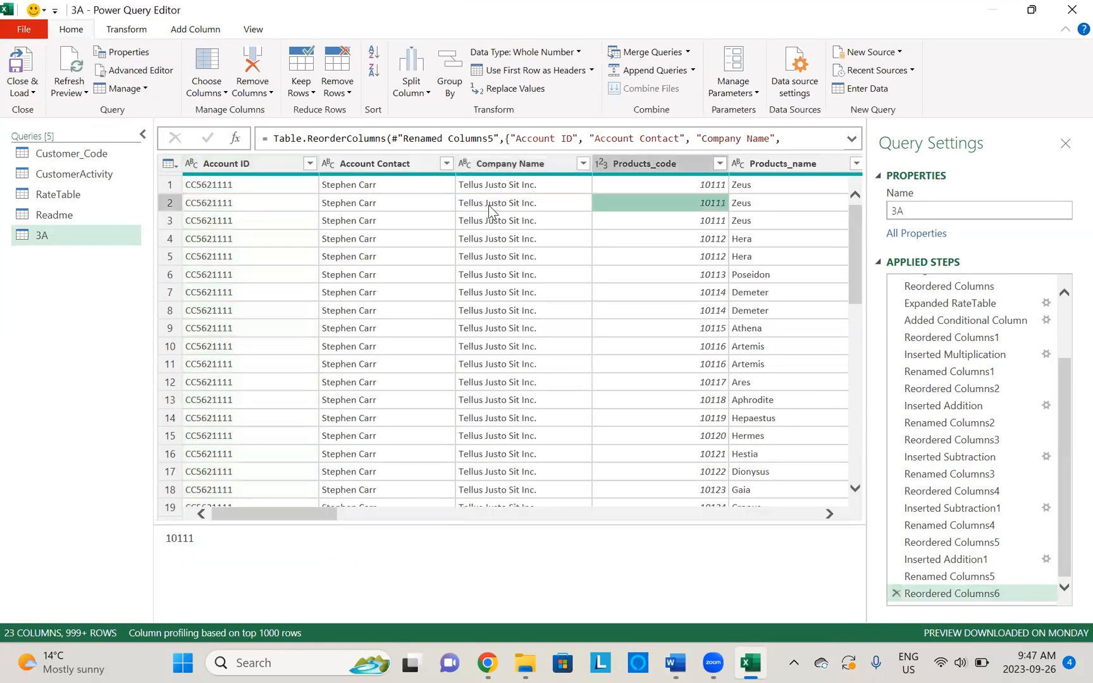
Calculate the median of the New_balance column in 3A
{"action": "key", "text": "Right"}
{"action": "key", "text": "Right"}
{"action": "key", "text": "Right"}
{"action": "key", "text": "Right"}
{"action": "key", "text": "Right"}
{"action": "key", "text": "Right"}
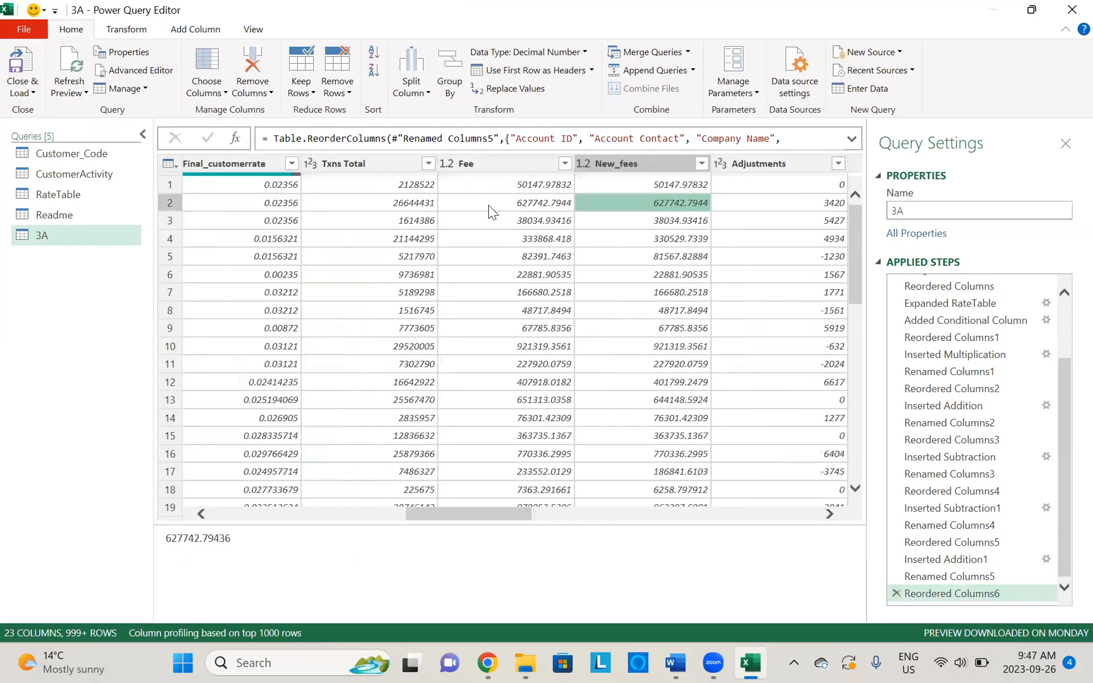
{"action": "key", "text": "Right"}
{"action": "key", "text": "Right"}
{"action": "key", "text": "Right"}
{"action": "key", "text": "Right"}
{"action": "key", "text": "Right"}
{"action": "key", "text": "Right"}
{"action": "key", "text": "Right"}
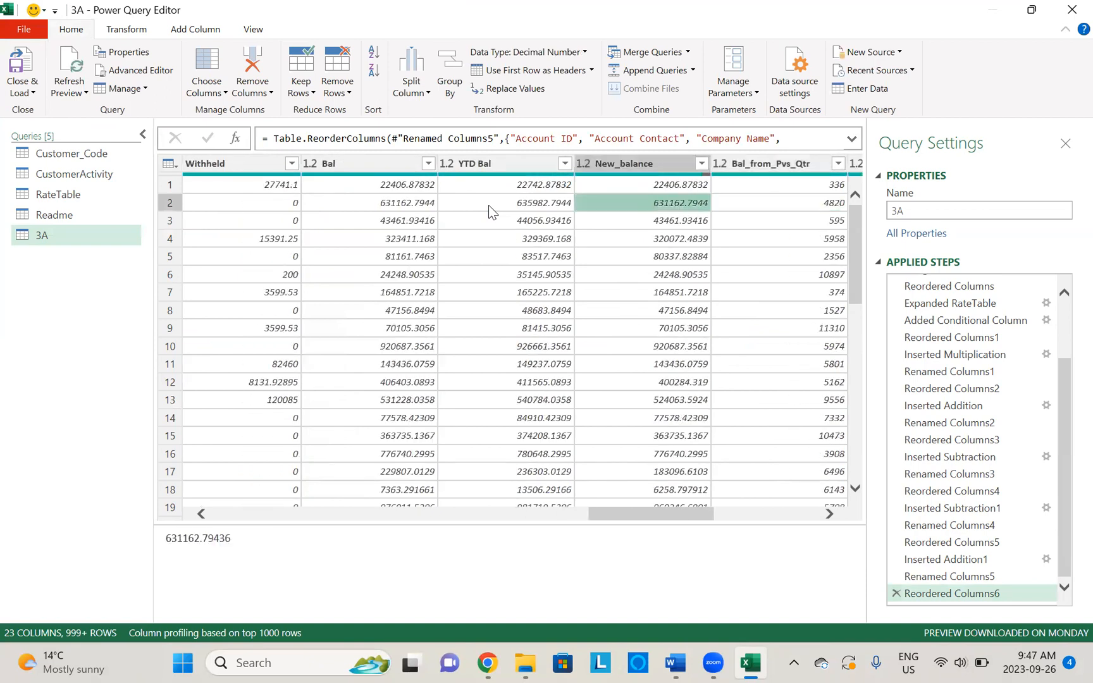
{"action": "left_click", "coordinate": [672, 158]}
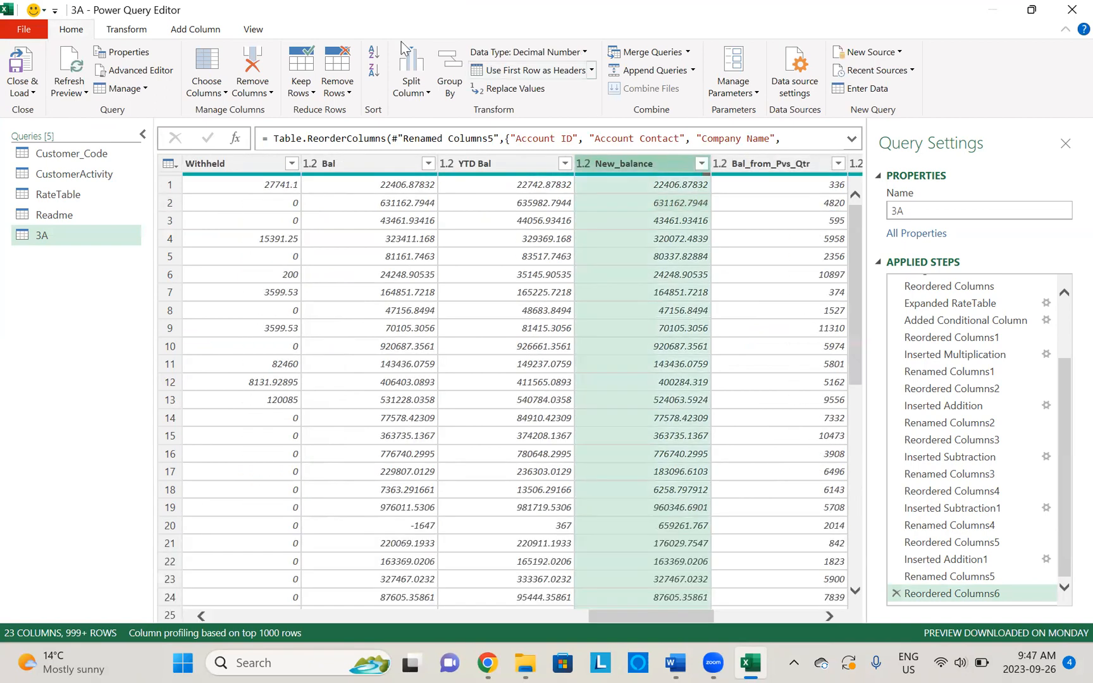
{"action": "left_click", "coordinate": [134, 30]}
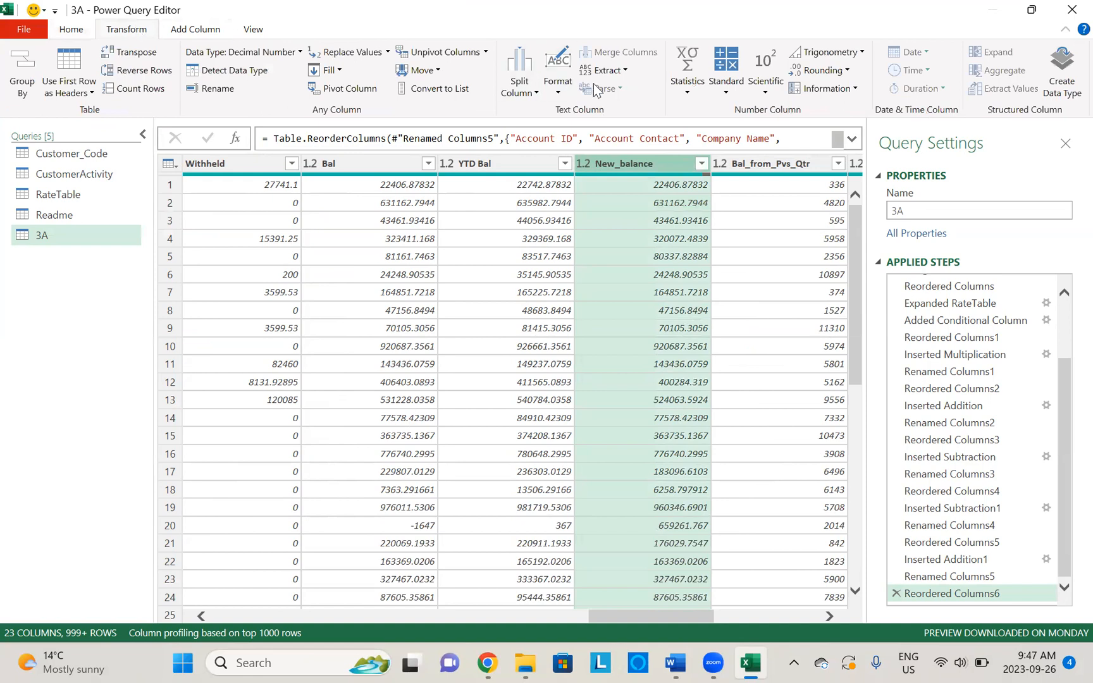
{"action": "left_click", "coordinate": [700, 86]}
{"action": "left_click", "coordinate": [620, 176]}
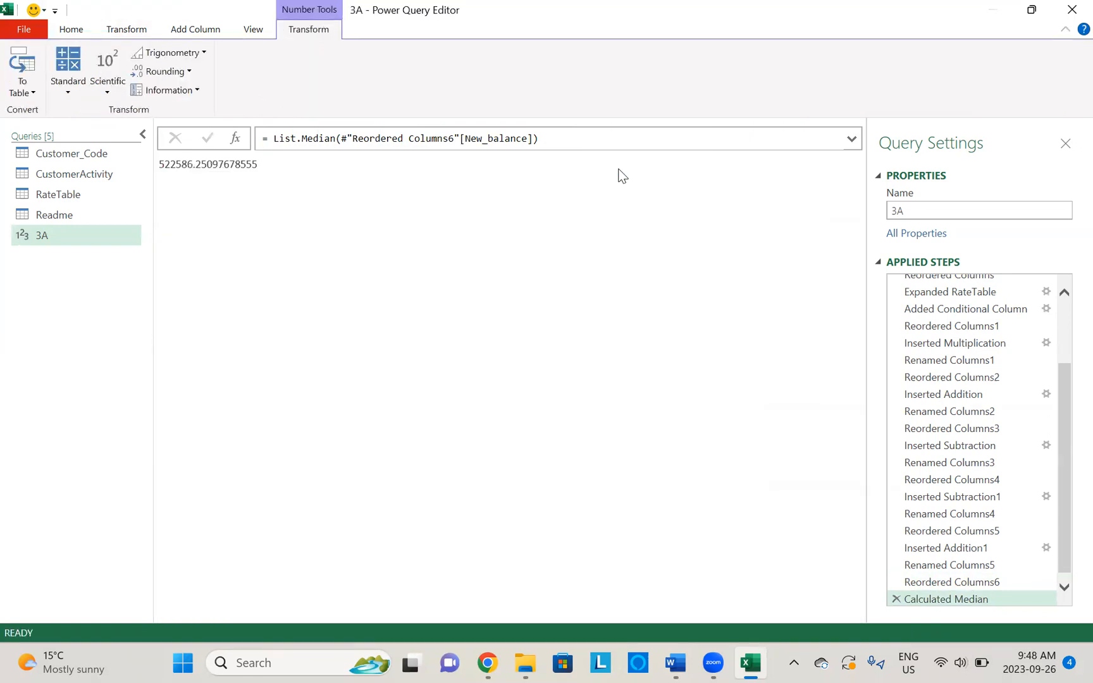
Review the average-balance screenshot in the Word document and remove the Calculated Median step from 3A
{"action": "key", "text": "alt+Tab"}
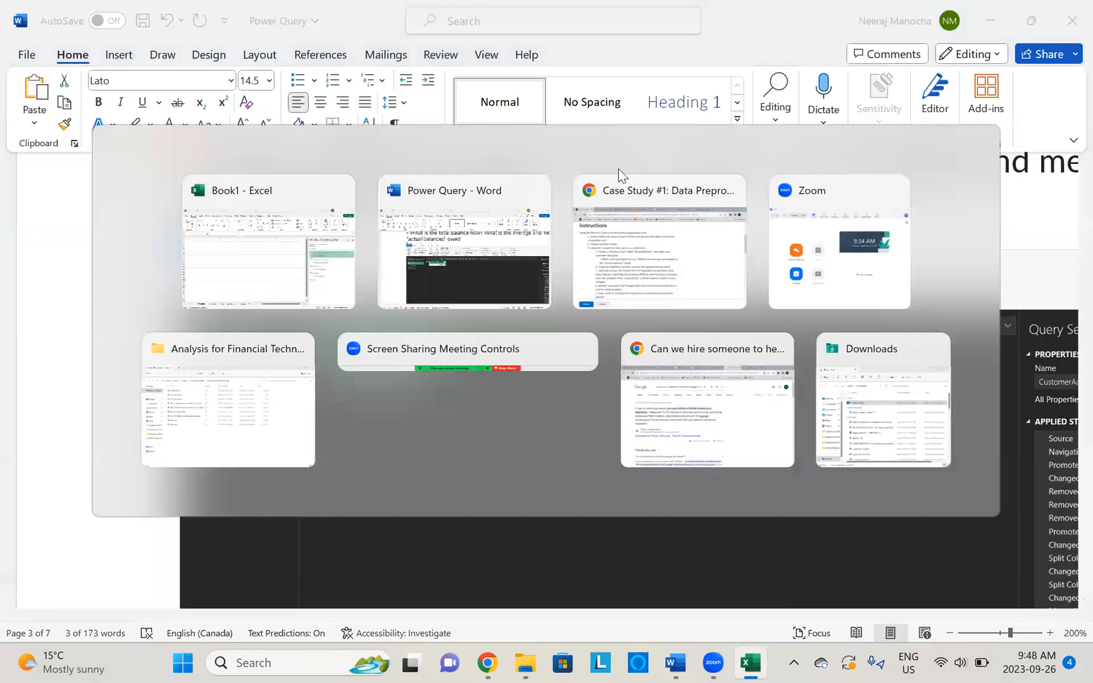
{"action": "scroll", "coordinate": [124, 454], "scroll_direction": "down", "scroll_amount": 10}
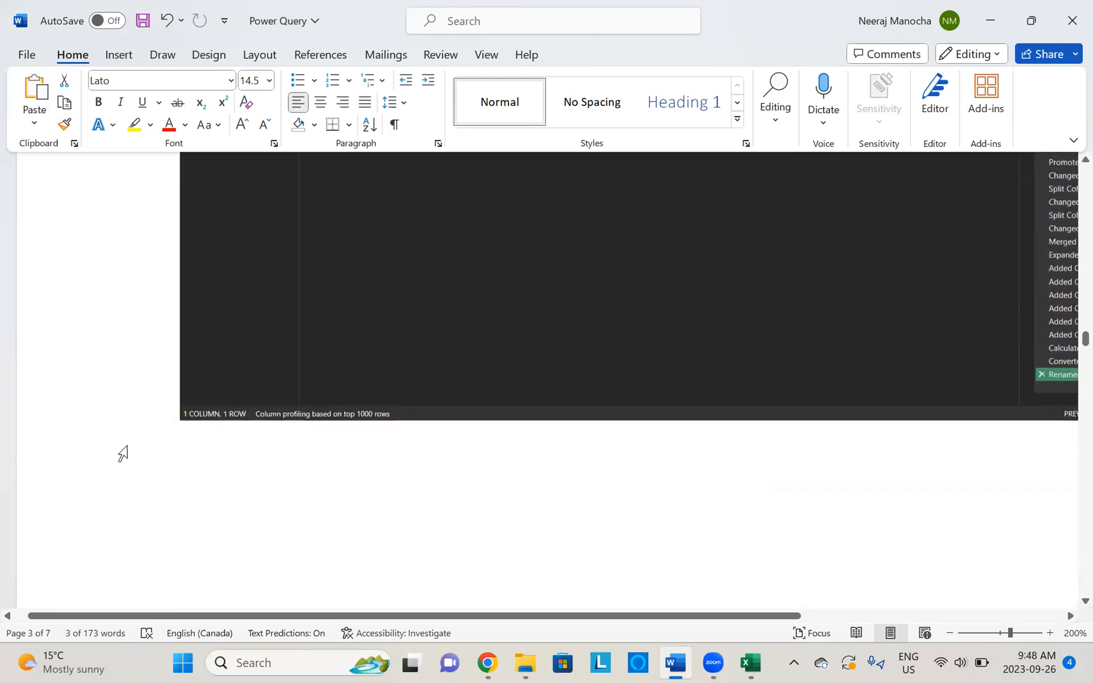
{"action": "scroll", "coordinate": [123, 454], "scroll_direction": "down", "scroll_amount": 10}
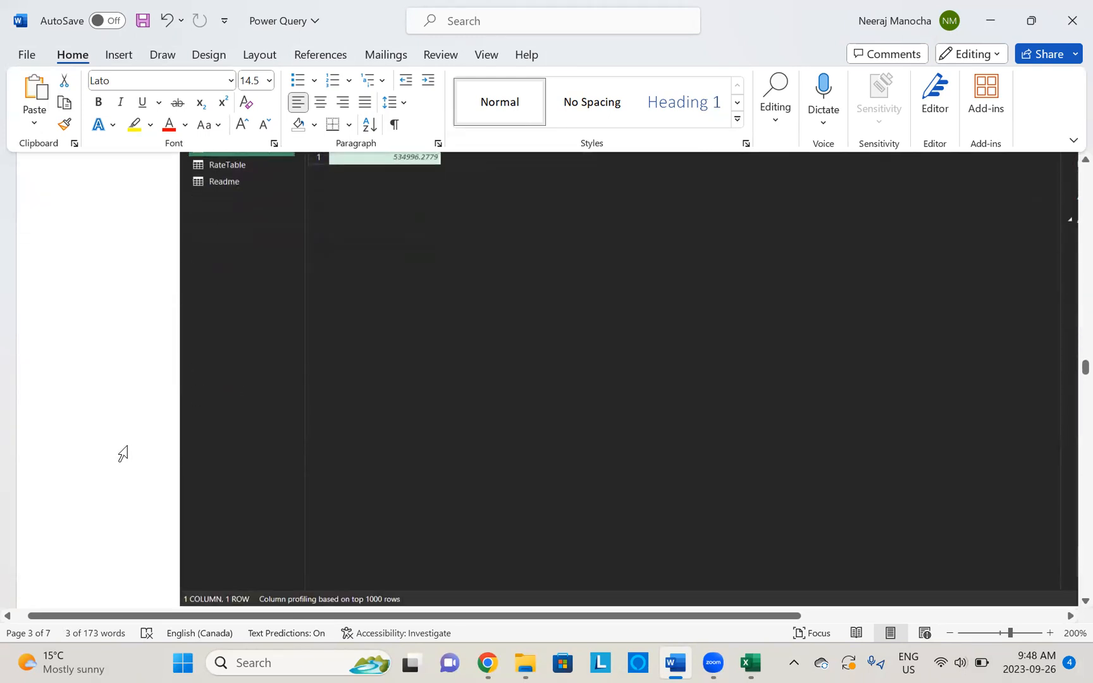
{"action": "scroll", "coordinate": [123, 453], "scroll_direction": "down", "scroll_amount": 2}
{"action": "key", "text": "alt+Tab"}
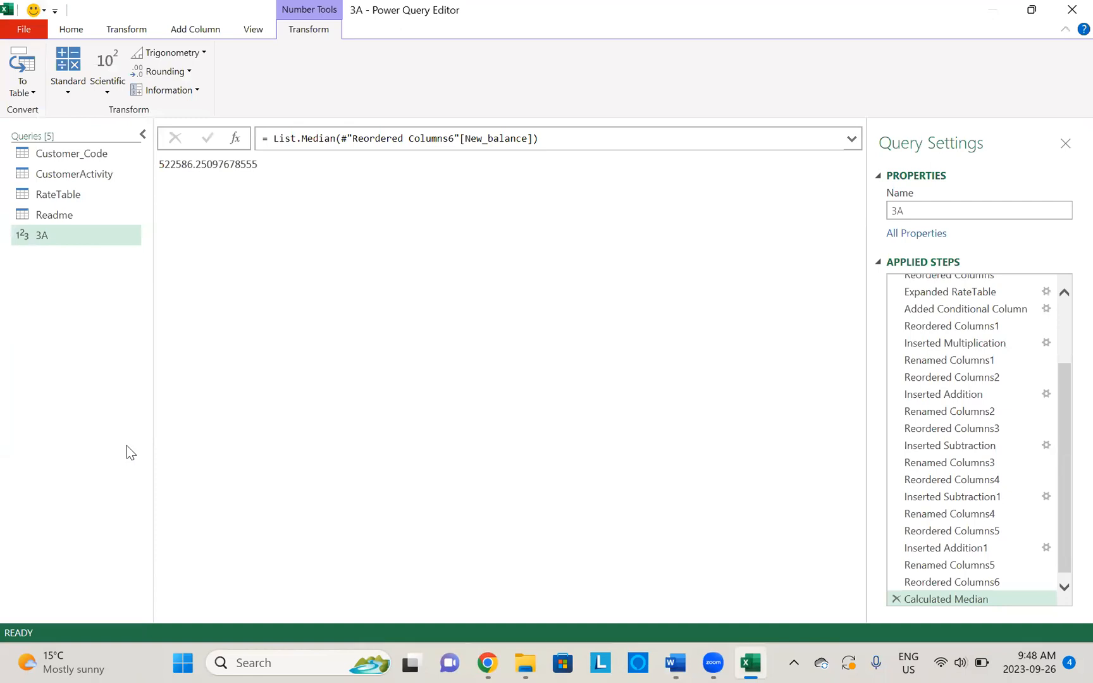
{"action": "left_click", "coordinate": [895, 599]}
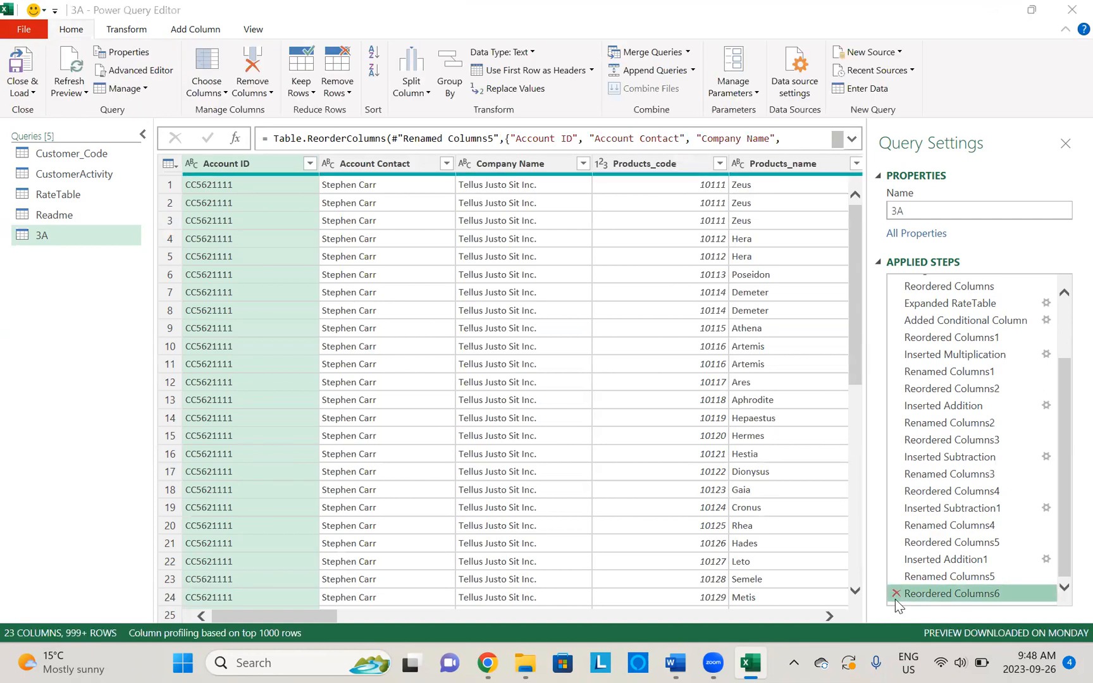
Calculate the maximum of the Actual_Balance column in 3A for the assignment's highest-amount question, and remove the Calculated Maximum step
{"action": "key", "text": "alt+Tab"}
{"action": "key", "text": "alt+Tab"}
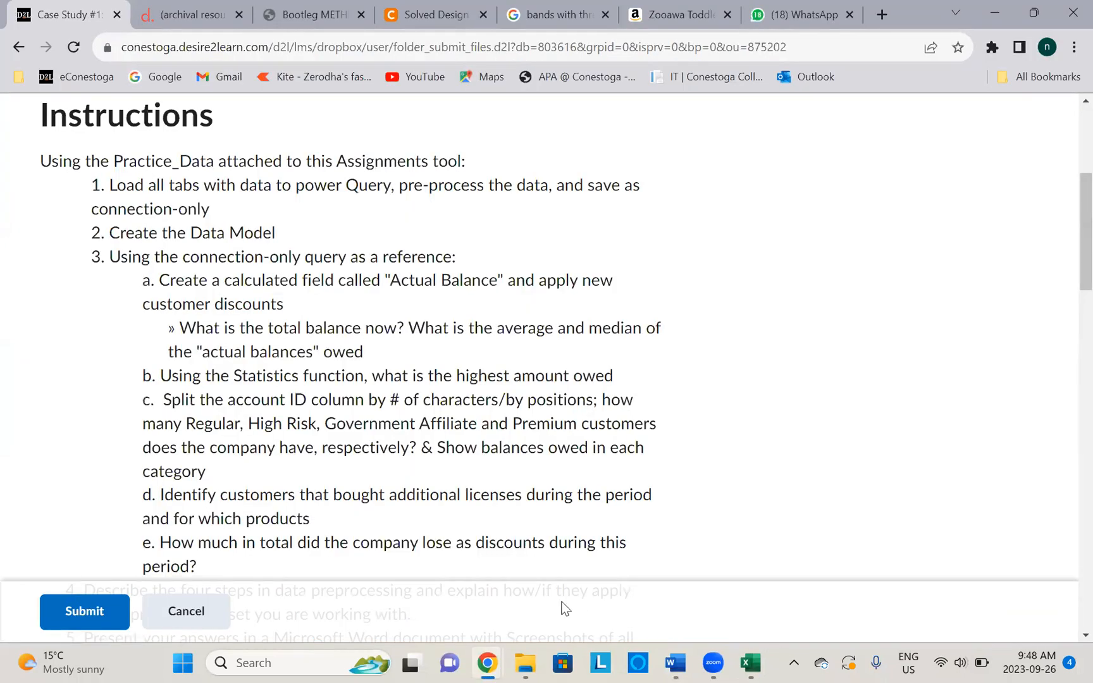
{"action": "key", "text": "alt+Tab"}
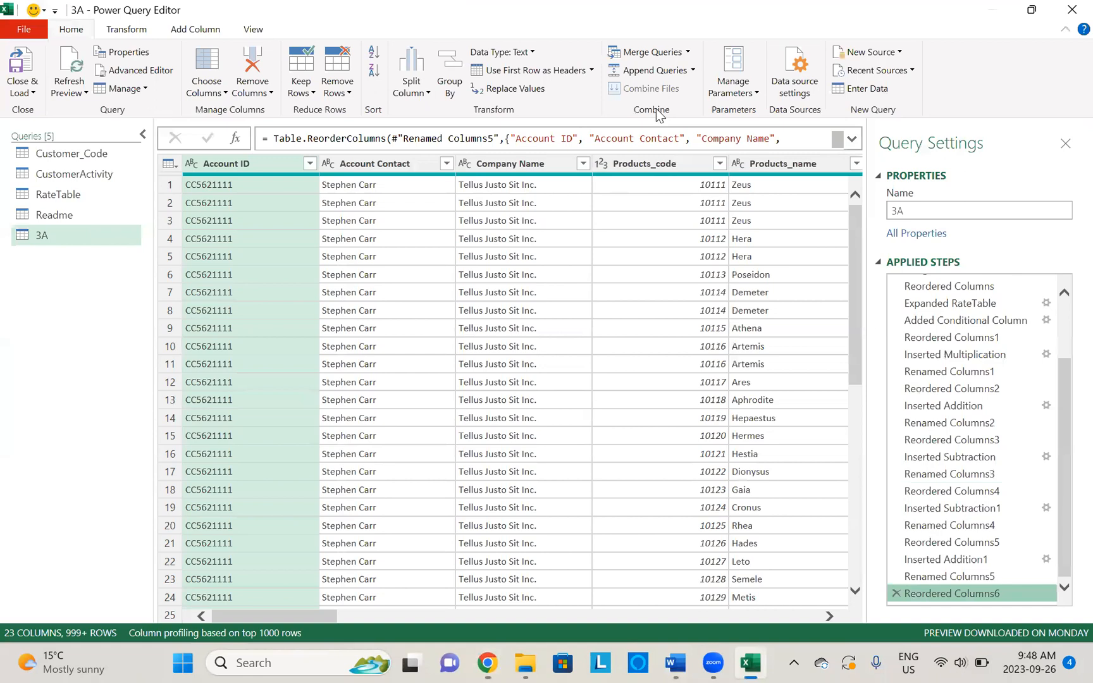
{"action": "left_click", "coordinate": [829, 616]}
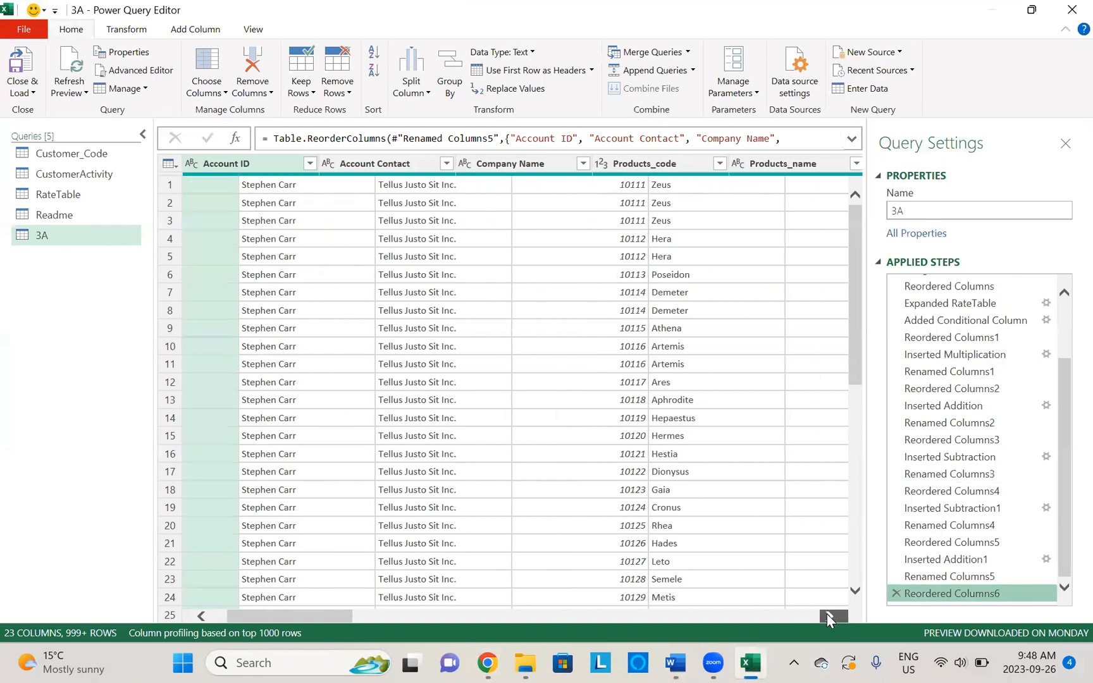
{"action": "left_click_drag", "start_coordinate": [826, 614], "coordinate": [827, 614]}
{"action": "left_click", "coordinate": [313, 162]}
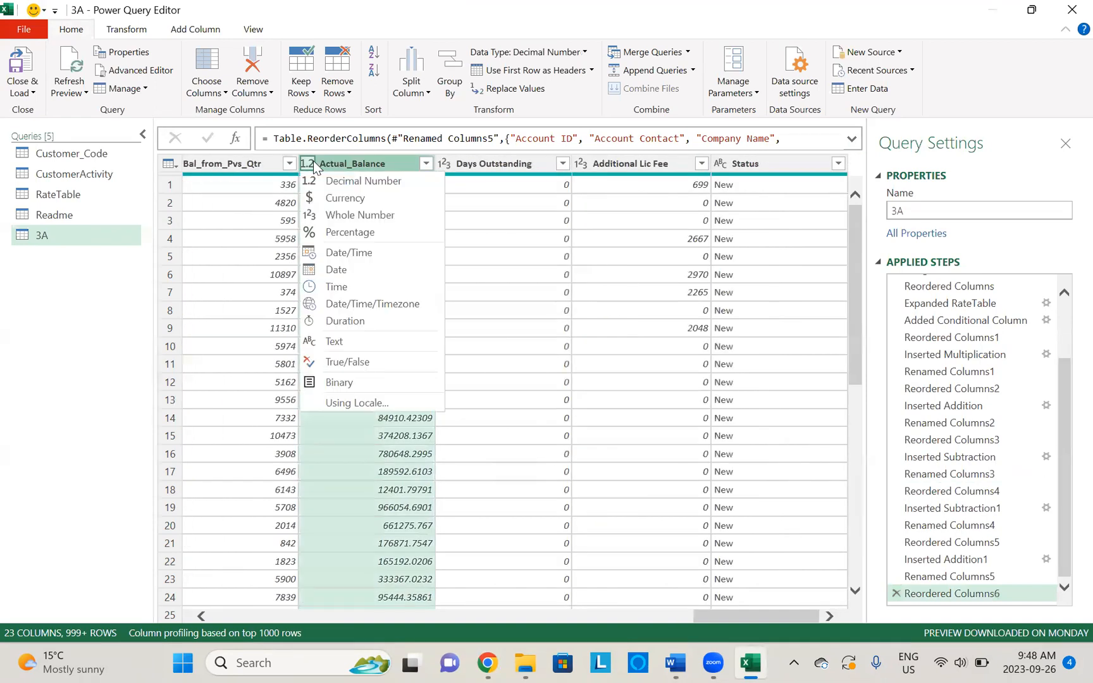
{"action": "left_click", "coordinate": [118, 34]}
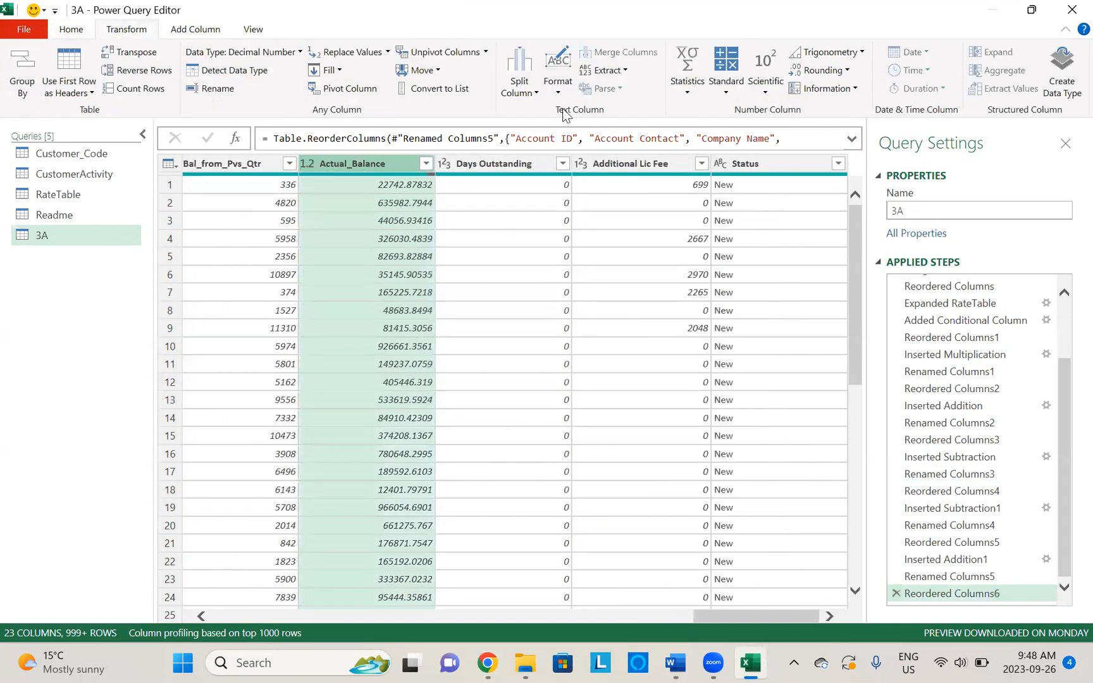
{"action": "left_click", "coordinate": [685, 87]}
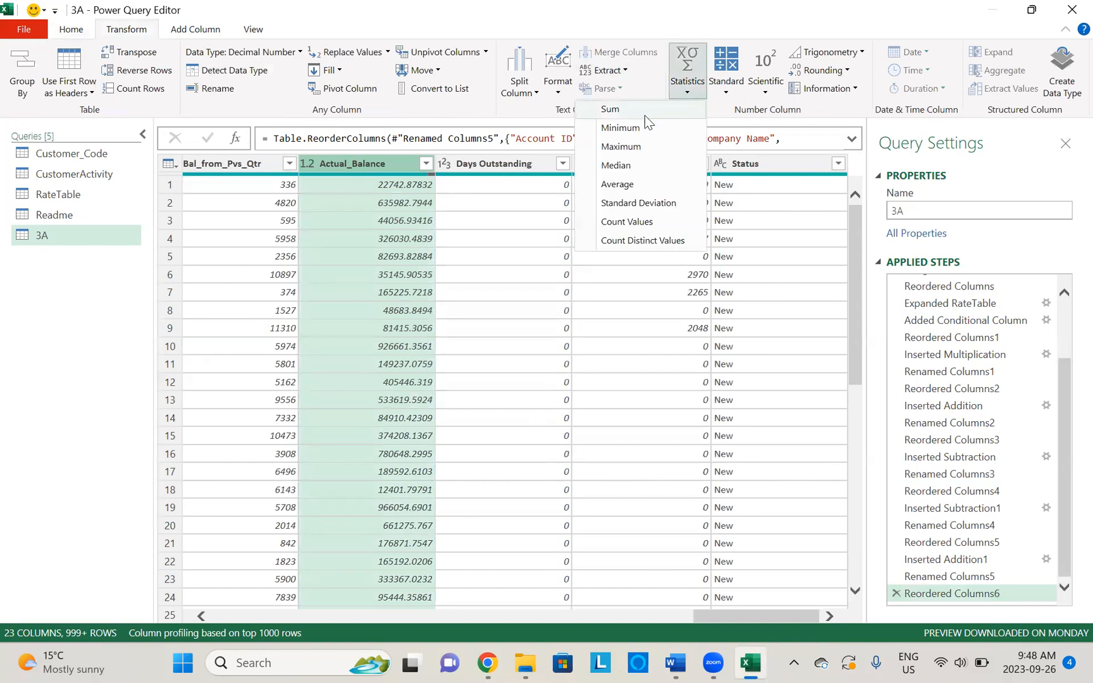
{"action": "left_click", "coordinate": [621, 147]}
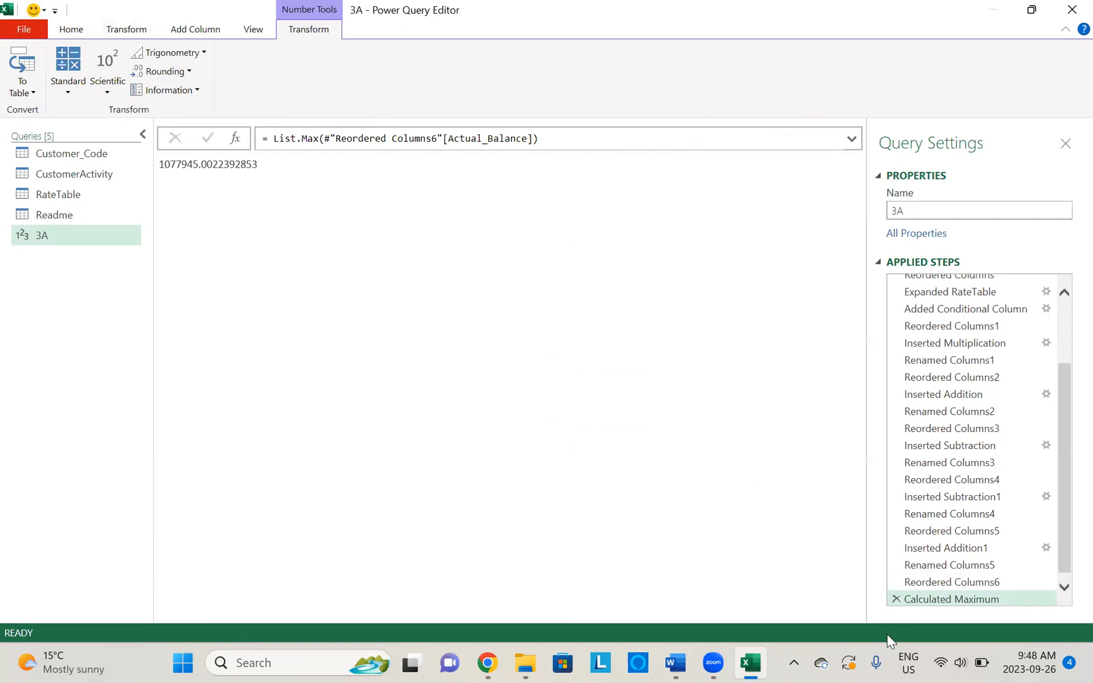
{"action": "left_click", "coordinate": [896, 598]}
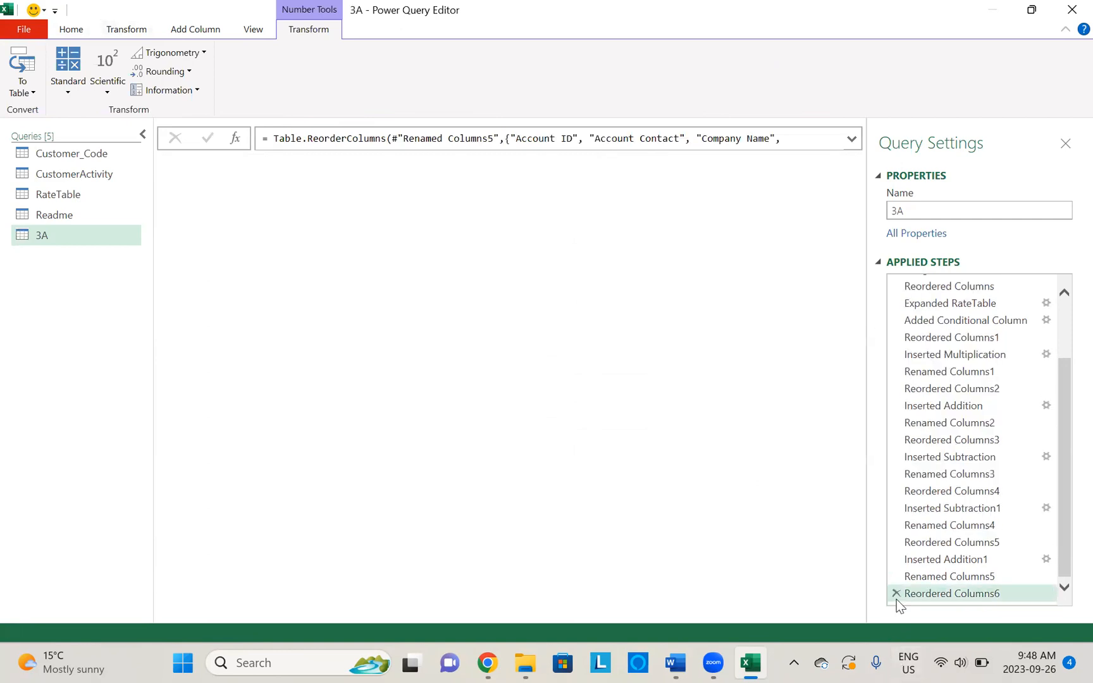
Read the assignment's account ID splitting question and examine the code names in the Customer_Code query
{"action": "key", "text": "alt+Tab"}
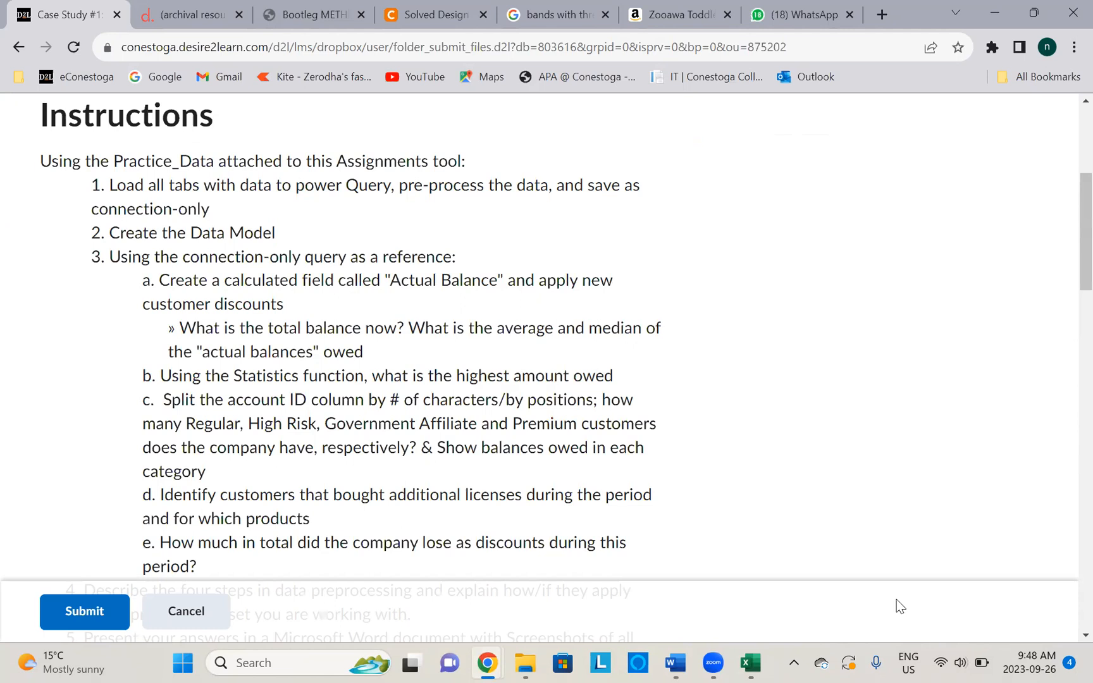
{"action": "key", "text": "alt+Tab"}
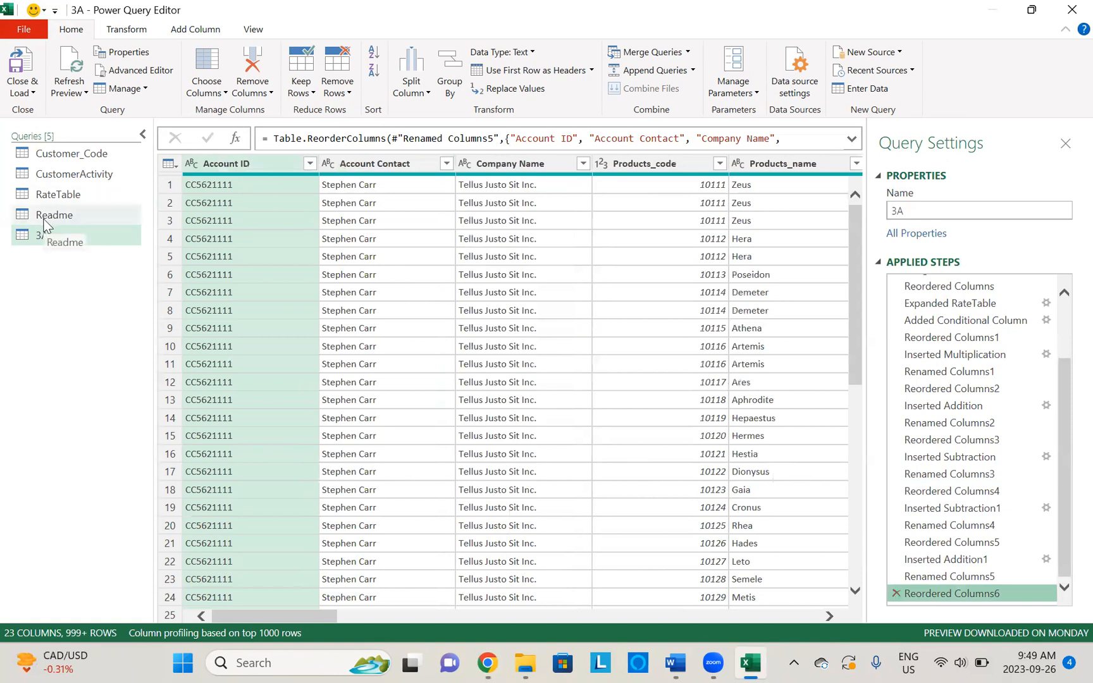
{"action": "left_click", "coordinate": [63, 187]}
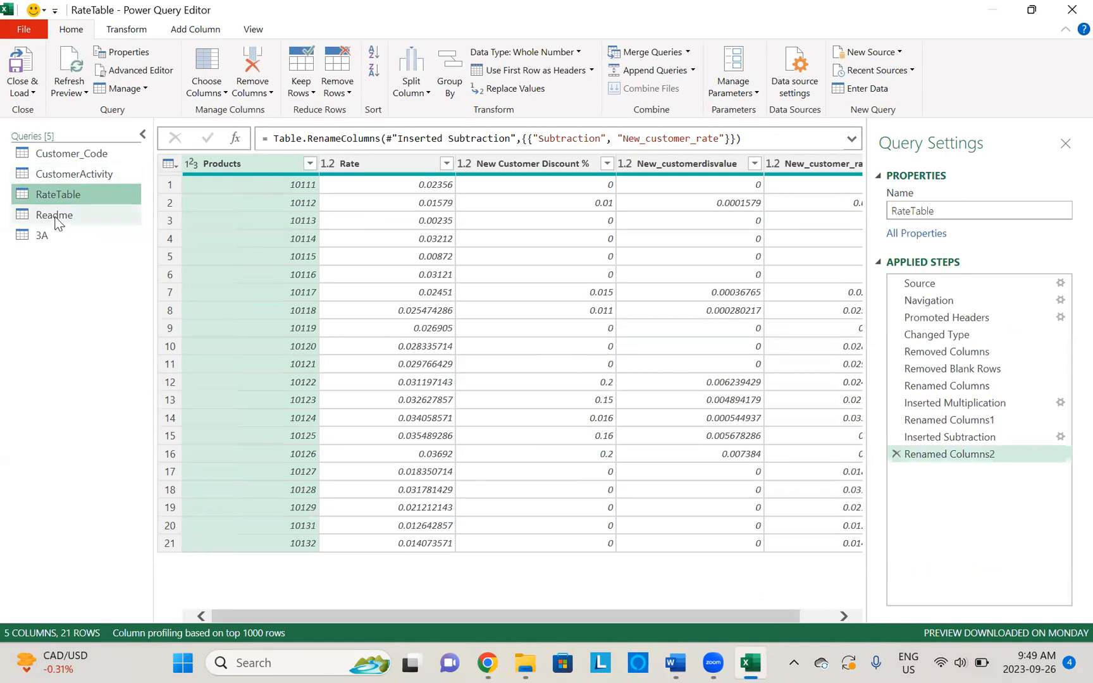
{"action": "left_click", "coordinate": [74, 155]}
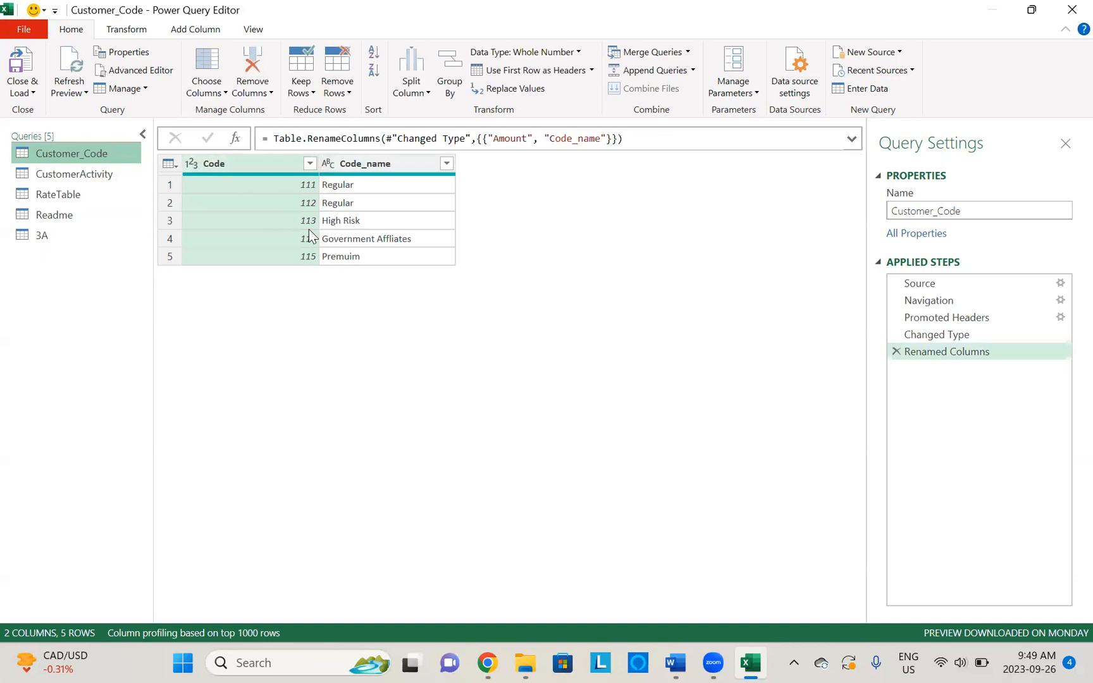
{"action": "left_click", "coordinate": [56, 234]}
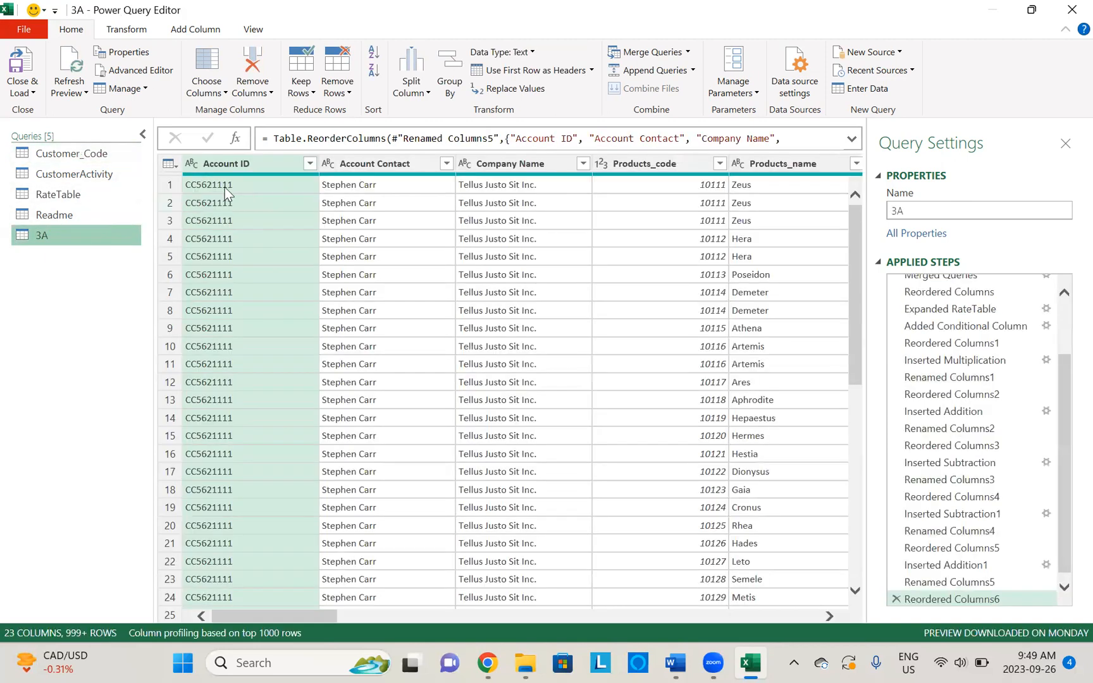
Split the Account ID column in 3A by 3 characters, once, as far right as possible, and check the Customer_Code query against it
{"action": "left_click", "coordinate": [276, 168]}
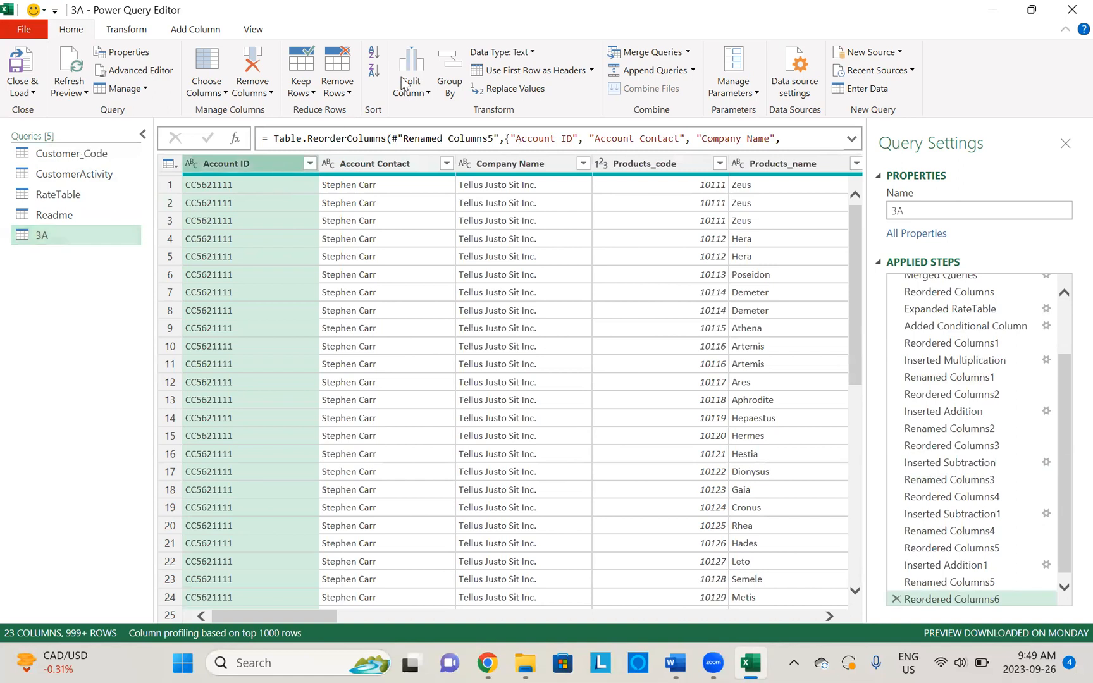
{"action": "left_click", "coordinate": [409, 92]}
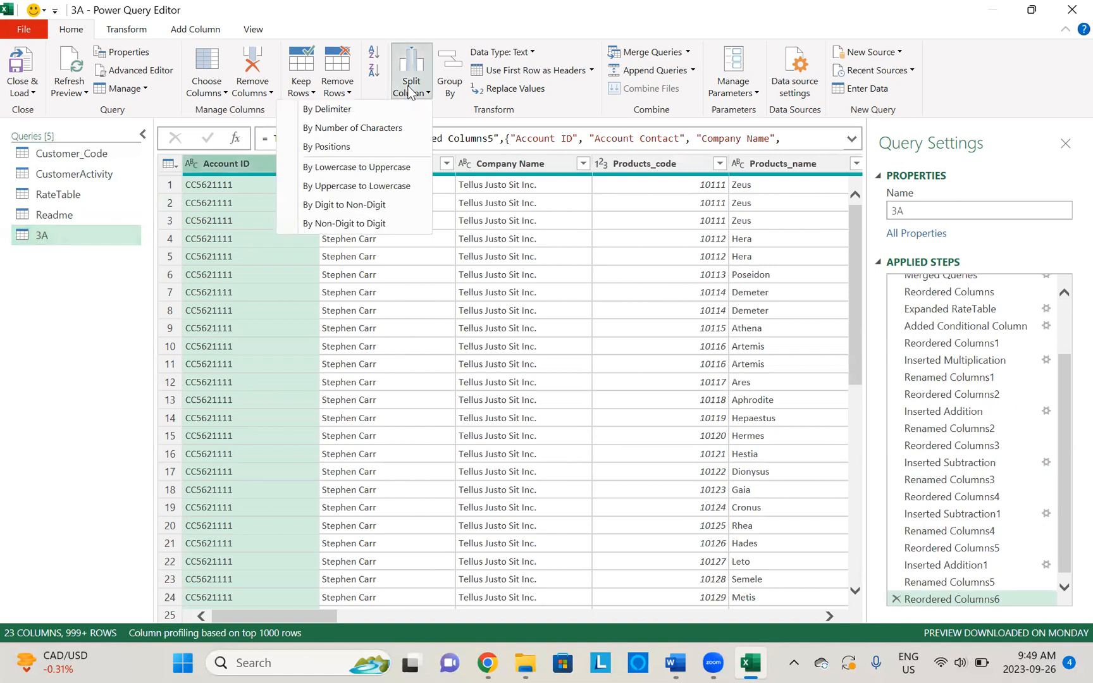
{"action": "left_click", "coordinate": [356, 128]}
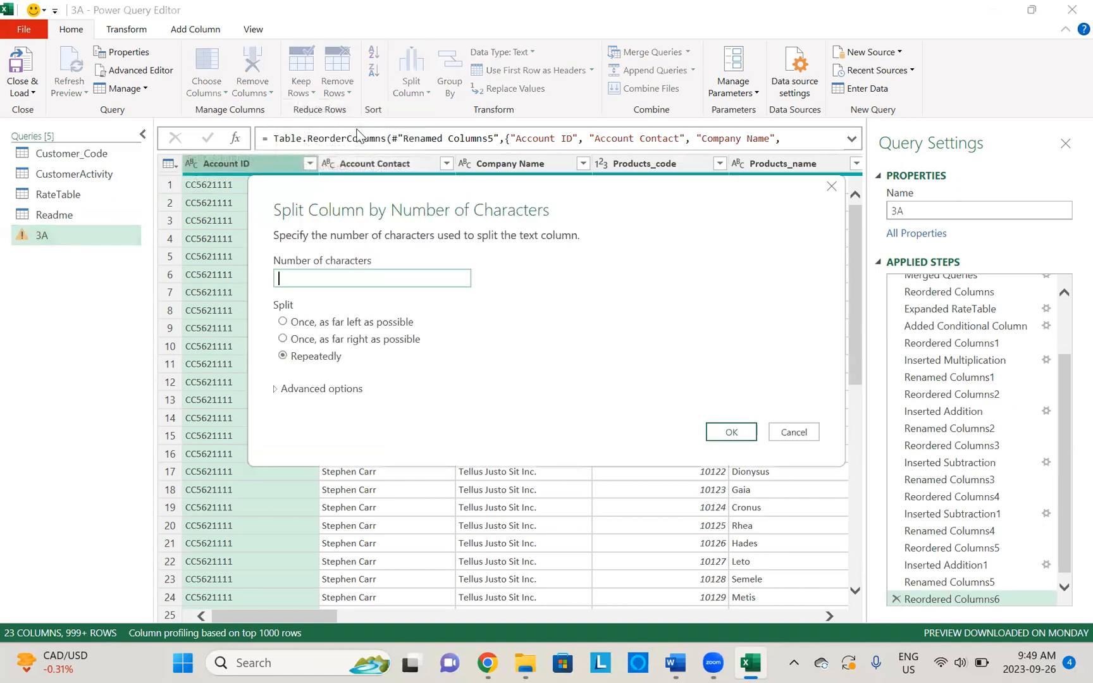
{"action": "type", "text": "3"}
{"action": "left_click", "coordinate": [283, 340]}
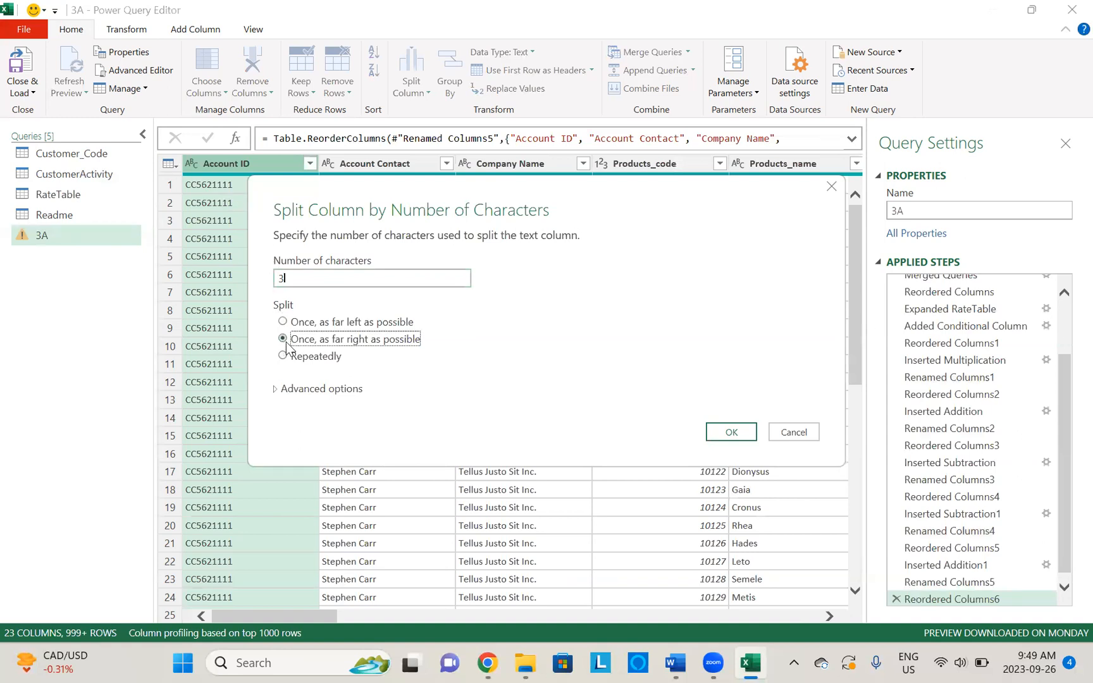
{"action": "left_click", "coordinate": [732, 435]}
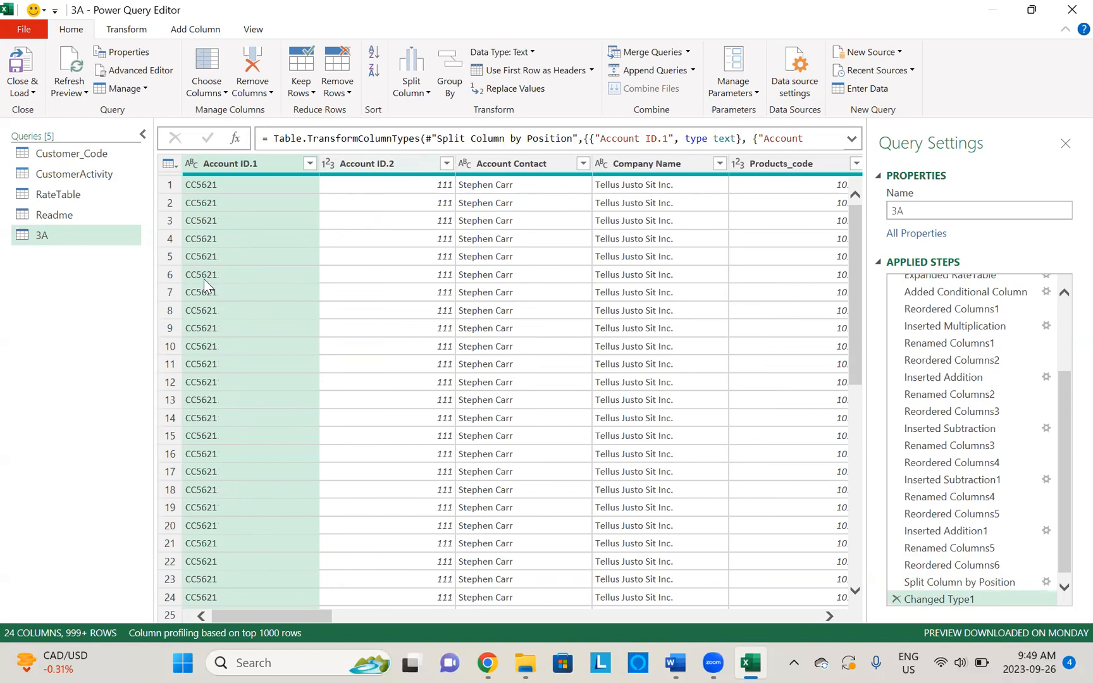
{"action": "left_click", "coordinate": [69, 155]}
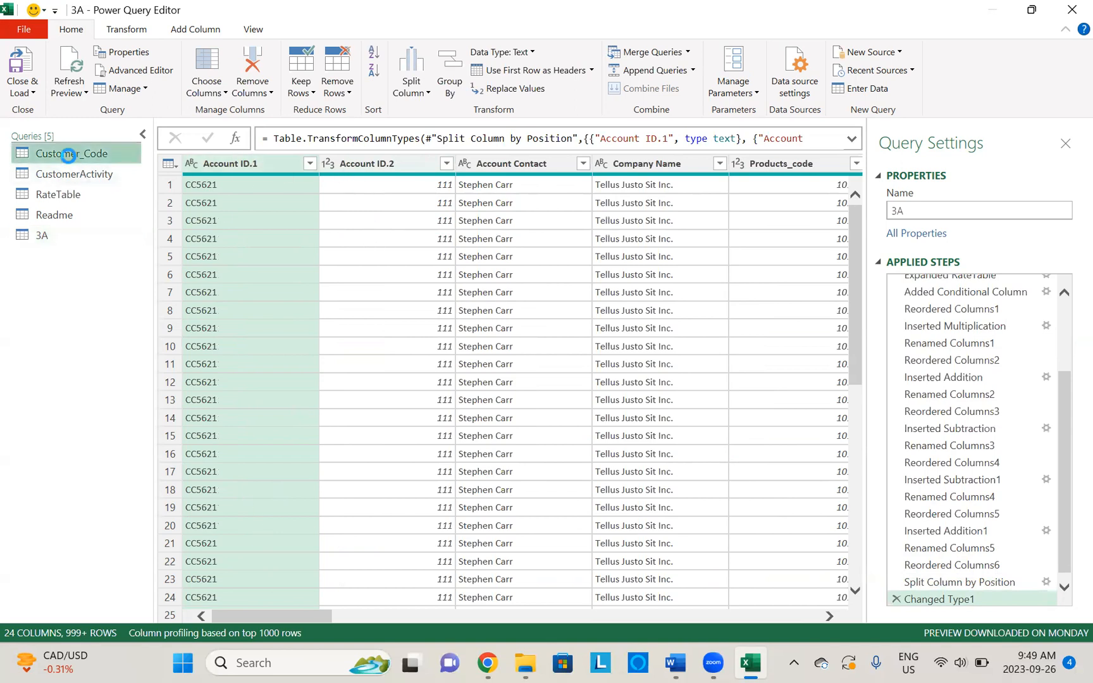
{"action": "left_click", "coordinate": [44, 235]}
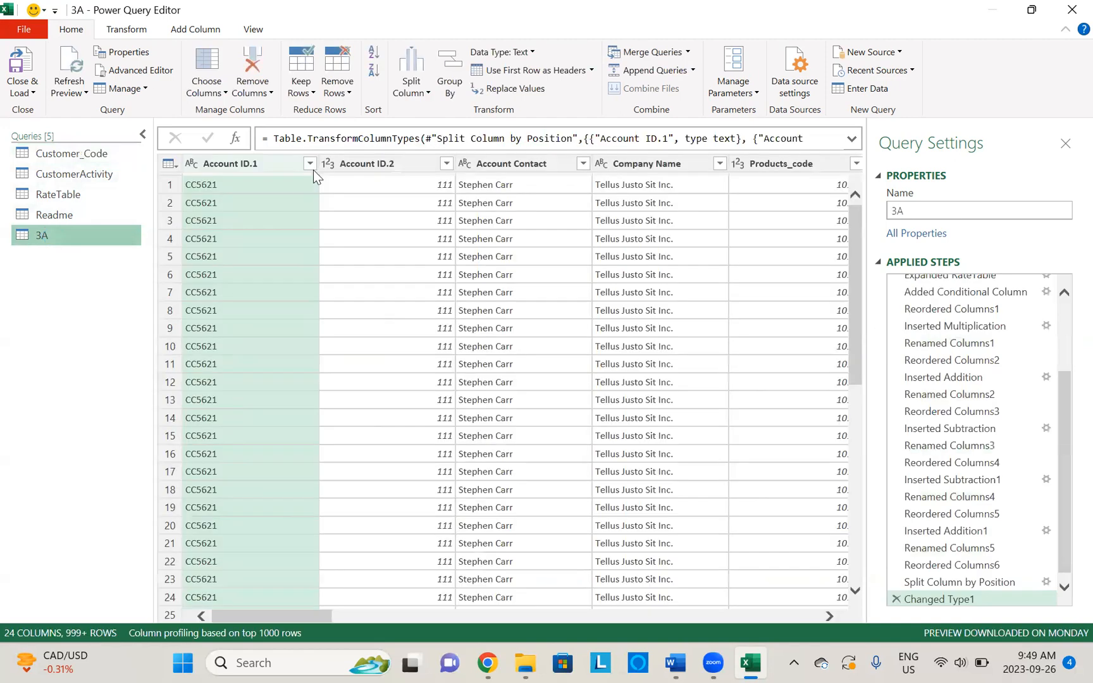
Rename the split columns in 3A, Account ID.2 as Account_code and Account ID.1 as Account_name
{"action": "double_click", "coordinate": [369, 164]}
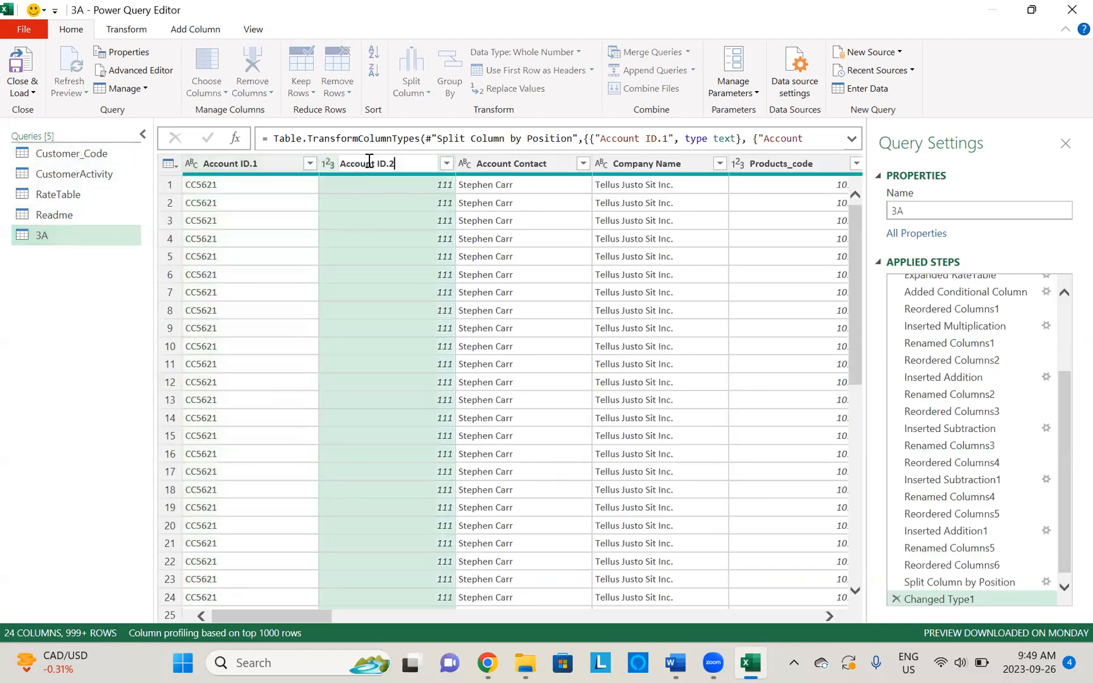
{"action": "type", "text": "_code"}
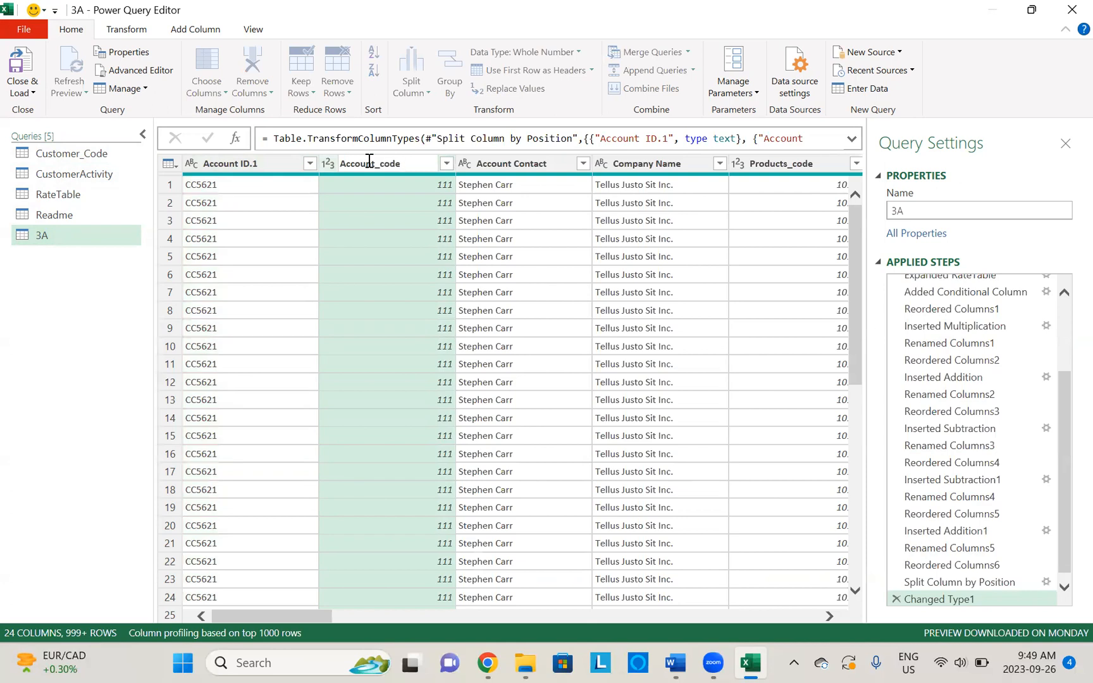
{"action": "key", "text": "Return"}
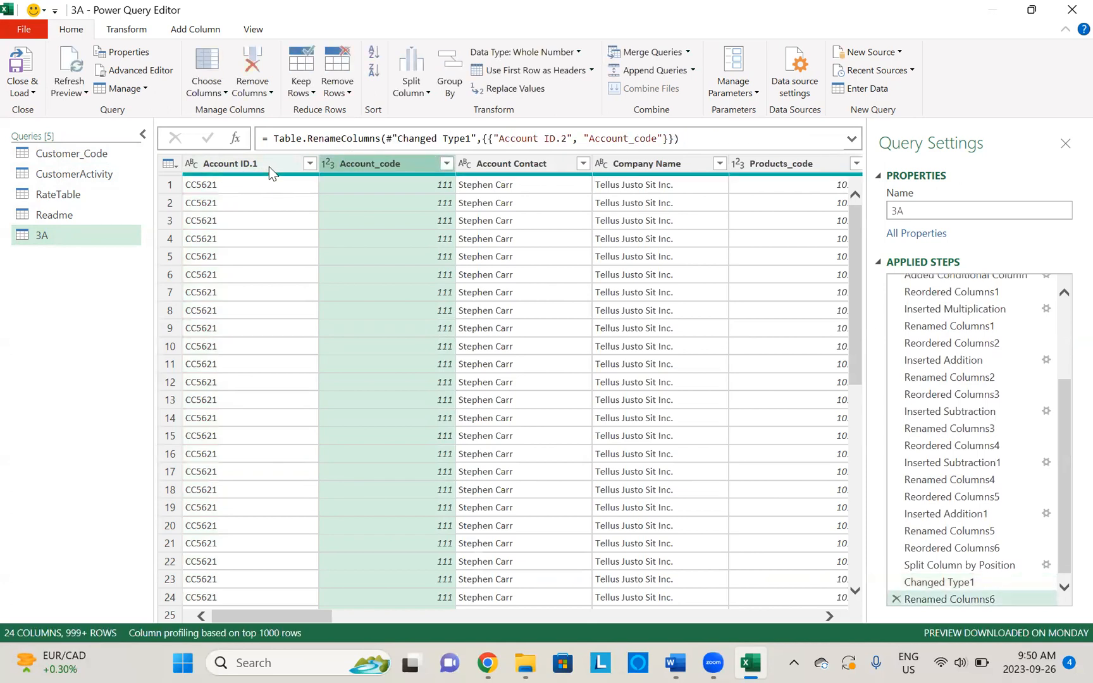
{"action": "double_click", "coordinate": [269, 166]}
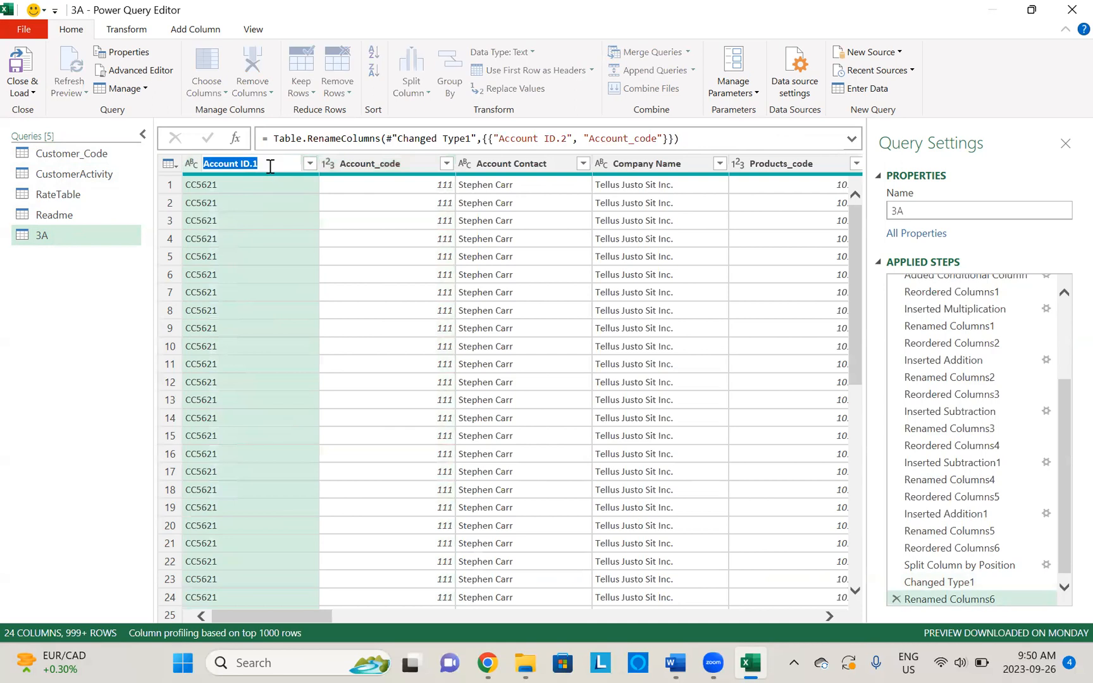
{"action": "left_click", "coordinate": [270, 166]}
{"action": "type", "text": "-"}
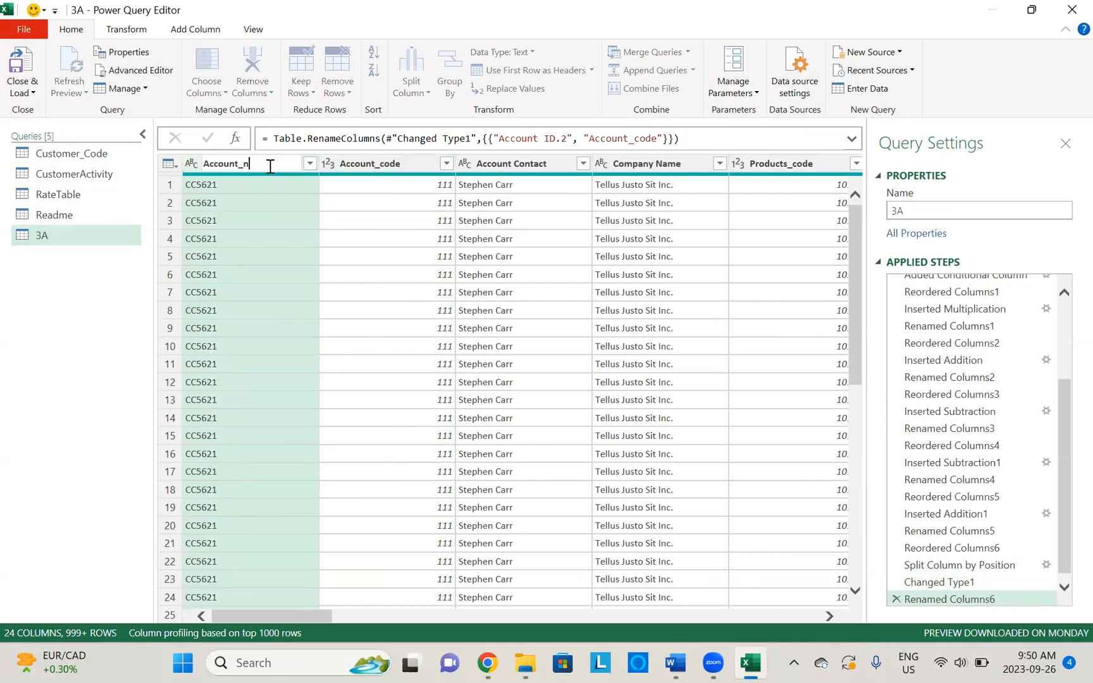
{"action": "key", "text": "Return"}
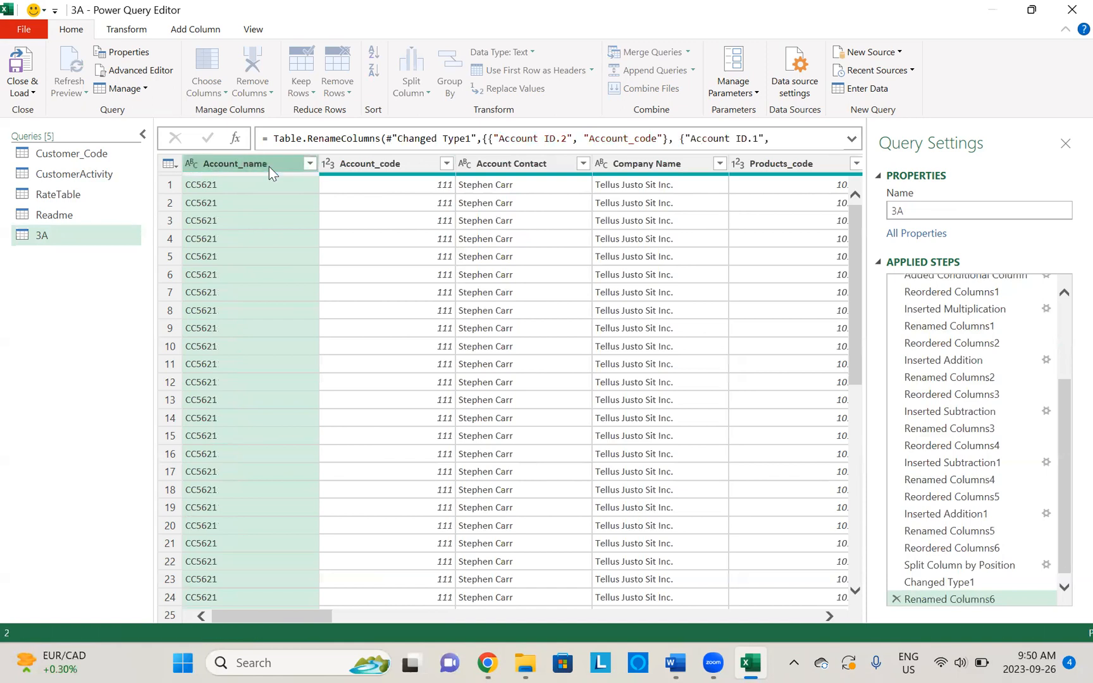
Reread the assignment's customer category question and compare the columns in 3A with those in the Customer_Code query
{"action": "key", "text": "alt+Tab"}
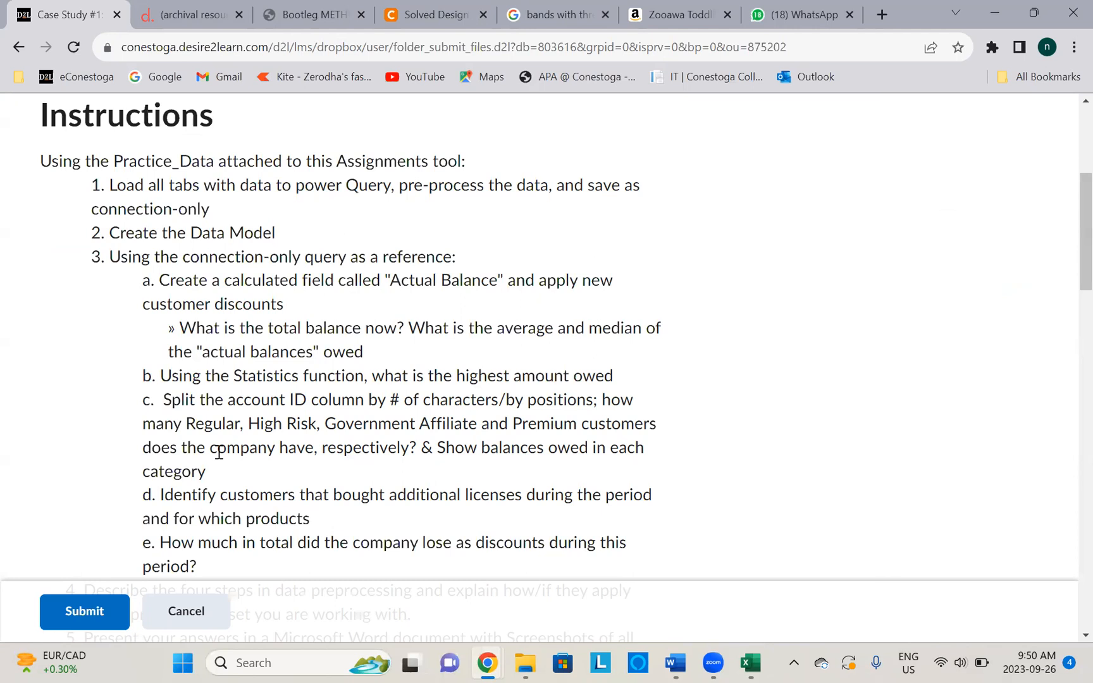
{"action": "key", "text": "alt+Tab"}
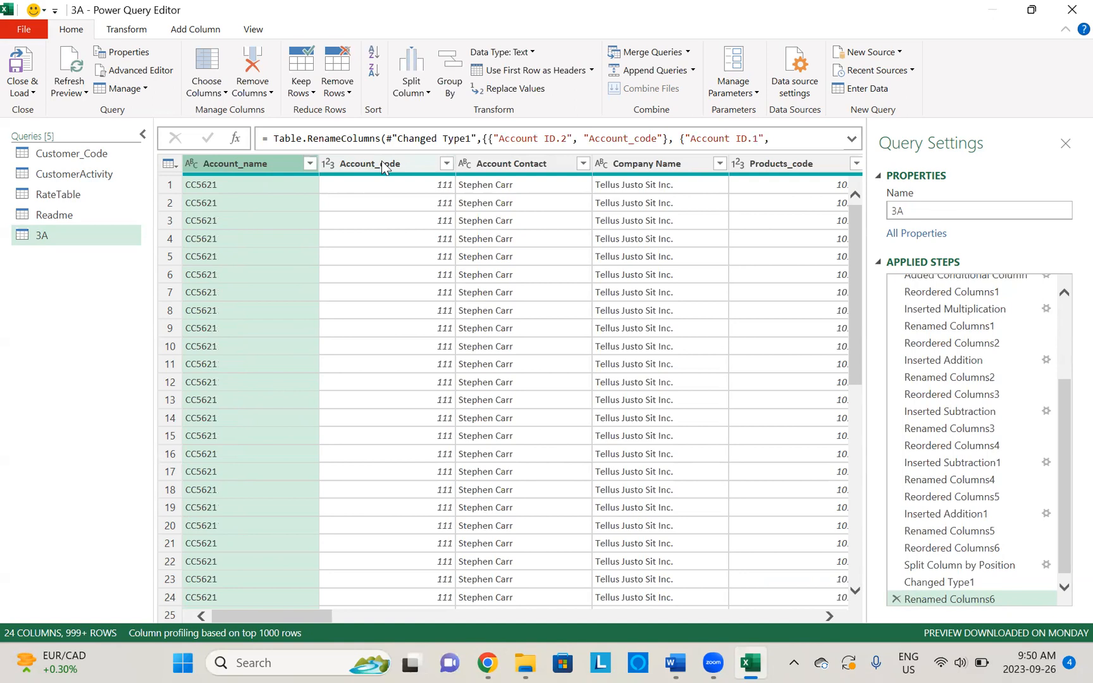
{"action": "key", "text": "alt+Tab"}
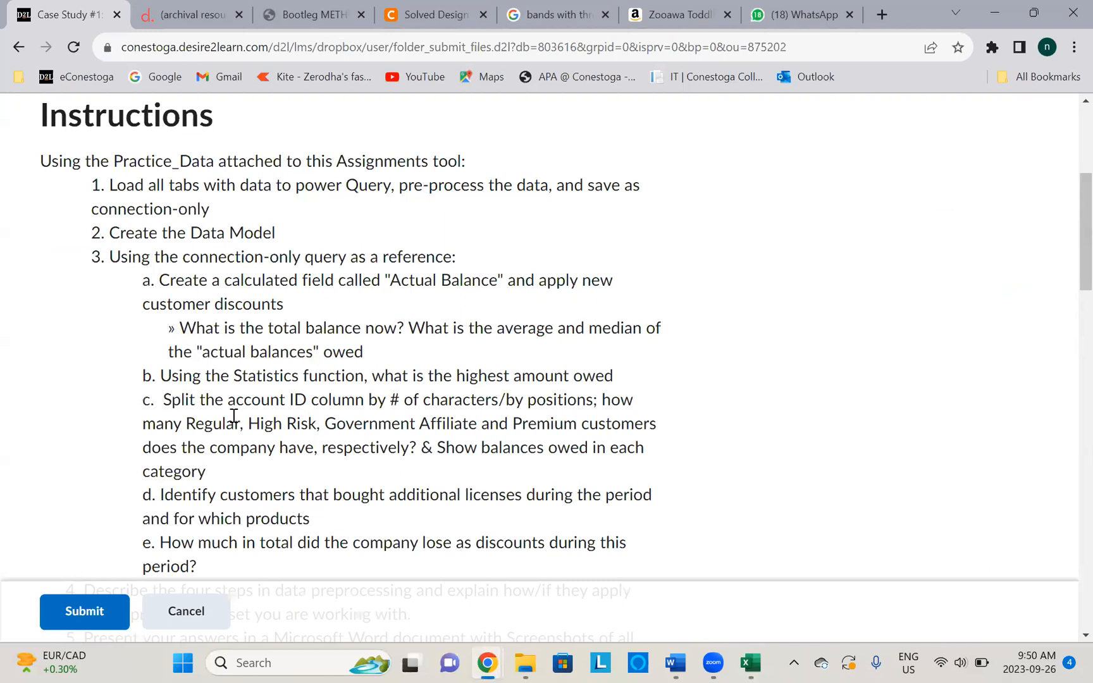
{"action": "key", "text": "alt+Tab"}
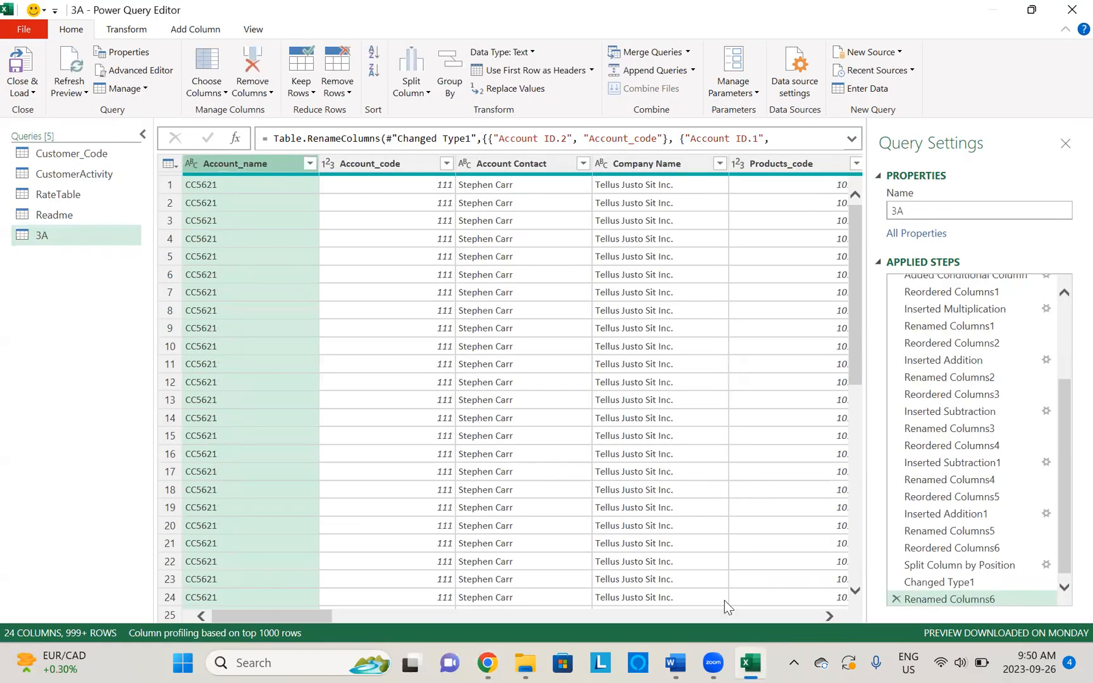
{"action": "scroll", "coordinate": [828, 609], "scroll_direction": "right", "scroll_amount": 5}
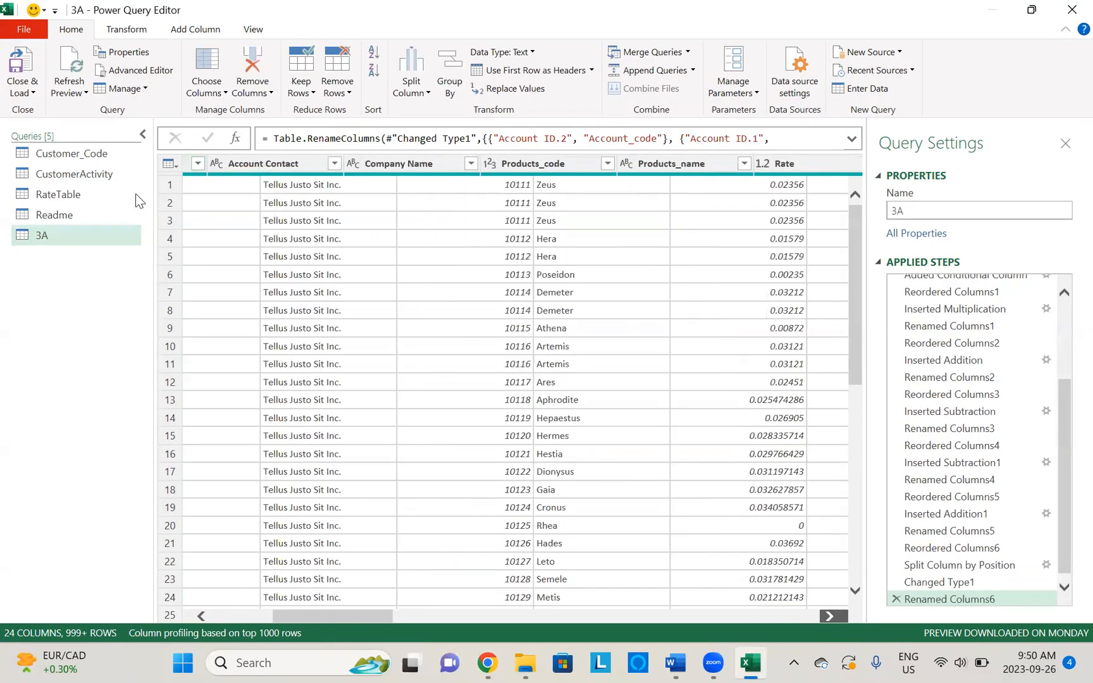
{"action": "left_click", "coordinate": [51, 154]}
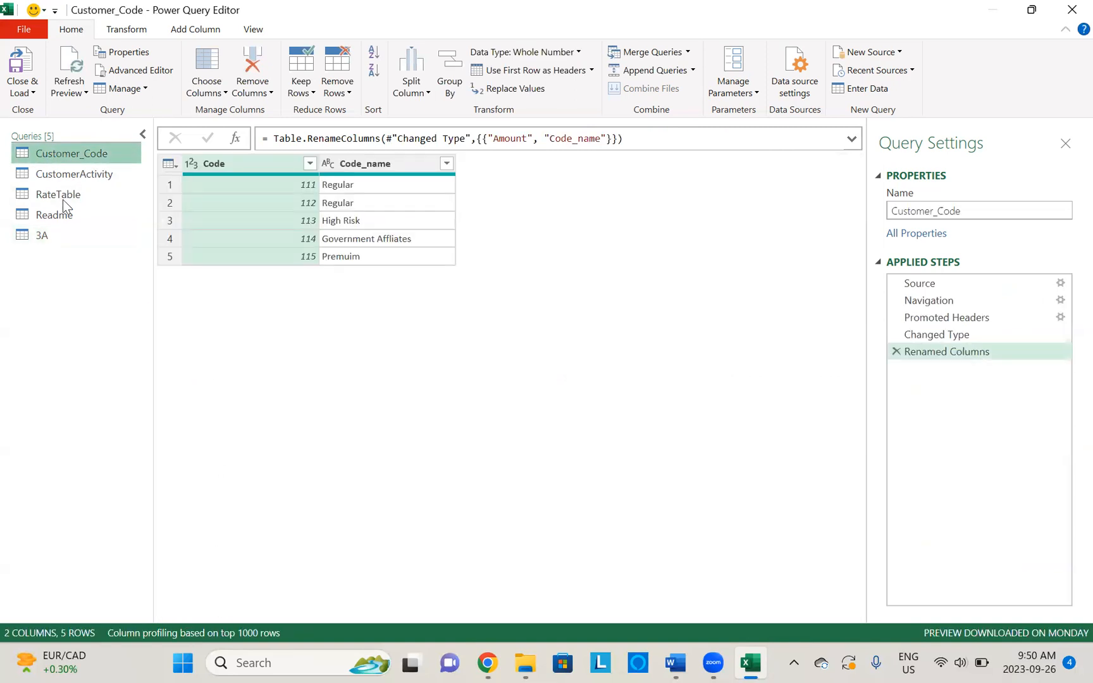
{"action": "left_click", "coordinate": [48, 237]}
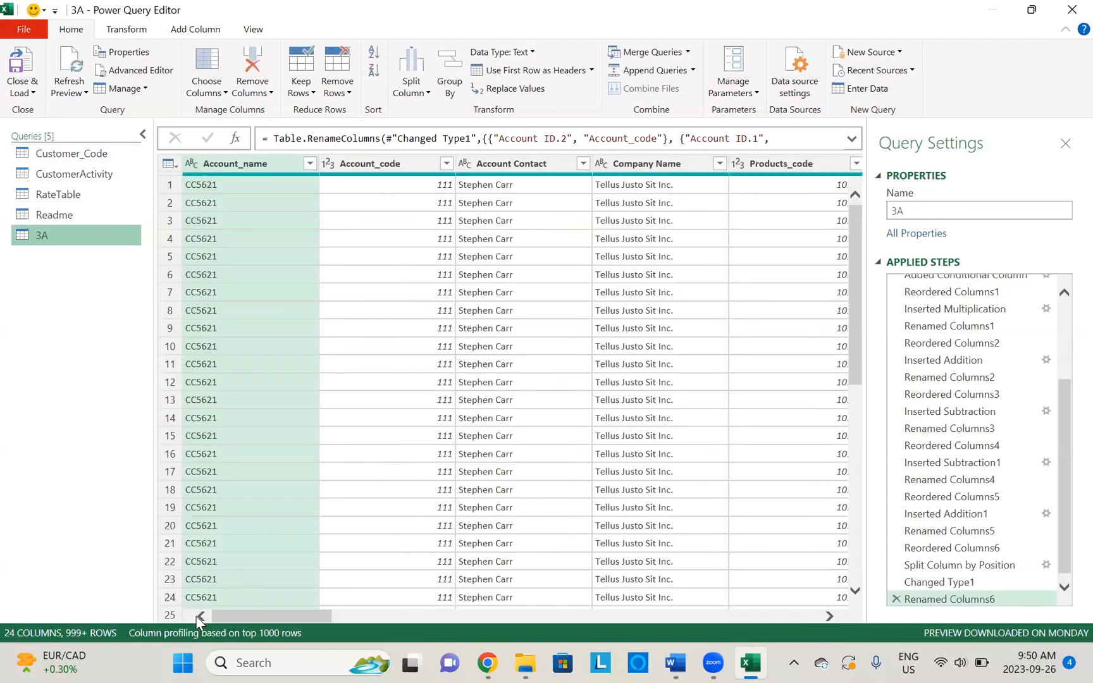
Merge 3A with Customer_Code using a Left Outer join, matching Account_code to Code
{"action": "left_click", "coordinate": [651, 58]}
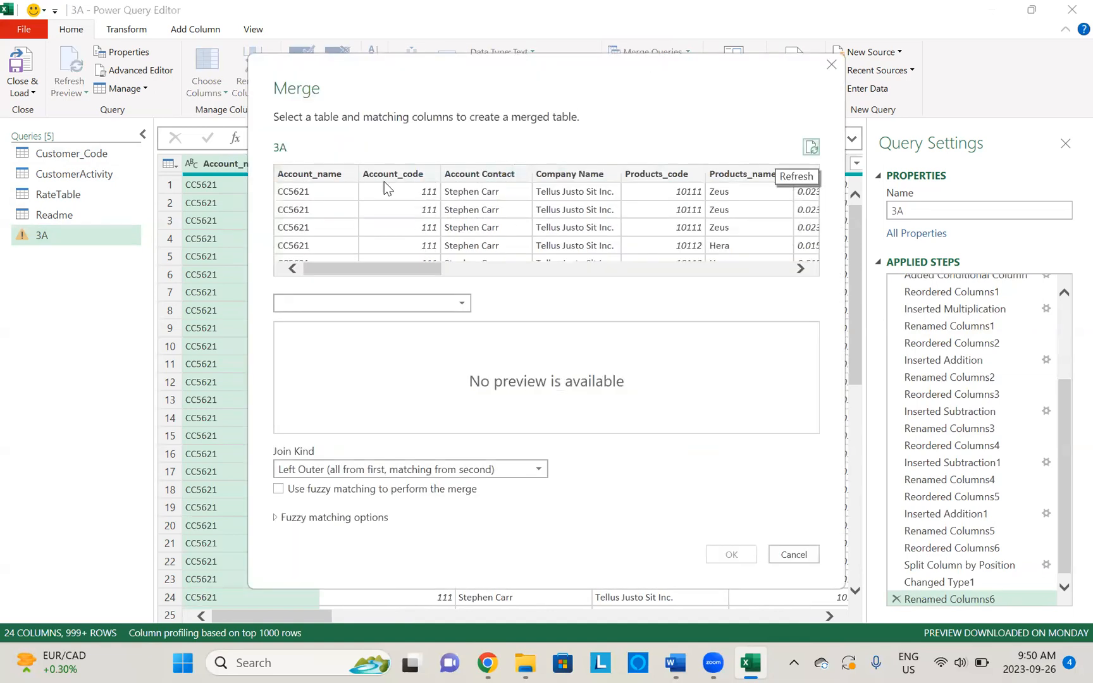
{"action": "left_click", "coordinate": [403, 184]}
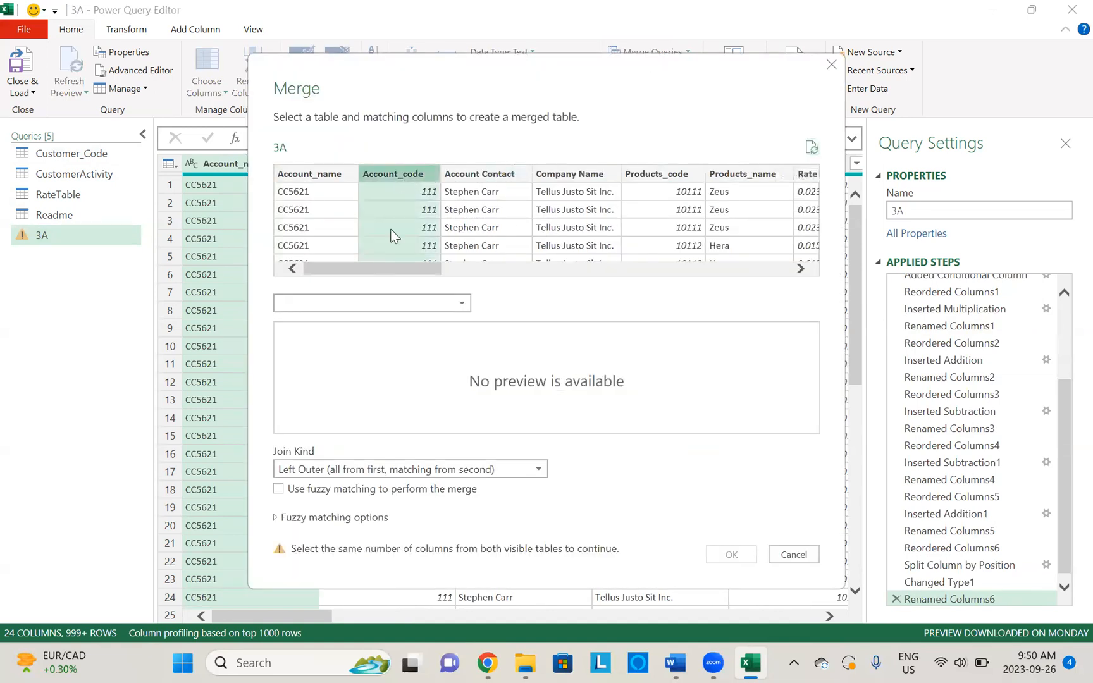
{"action": "left_click", "coordinate": [461, 303]}
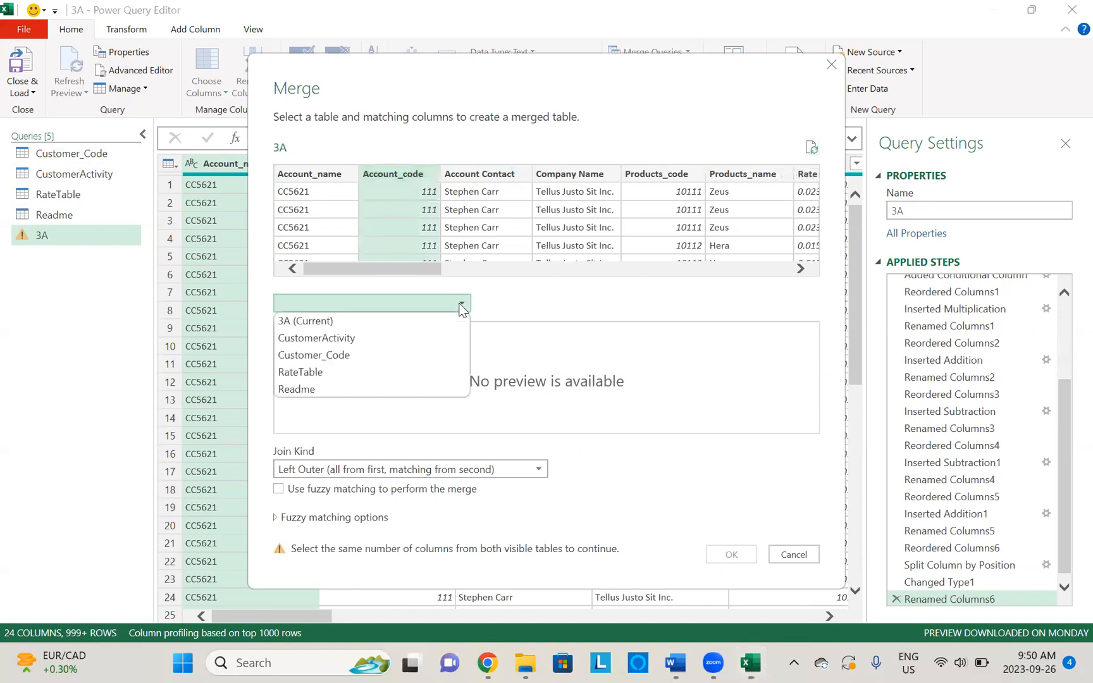
{"action": "left_click", "coordinate": [380, 355]}
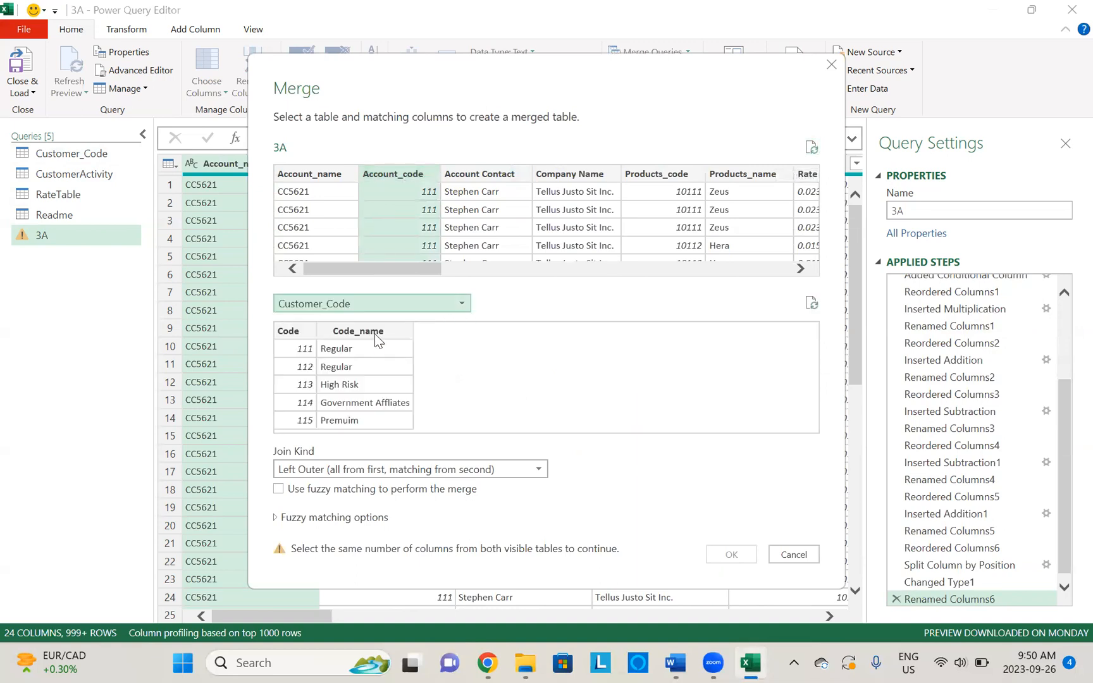
{"action": "left_click", "coordinate": [375, 330]}
{"action": "left_click", "coordinate": [292, 331]}
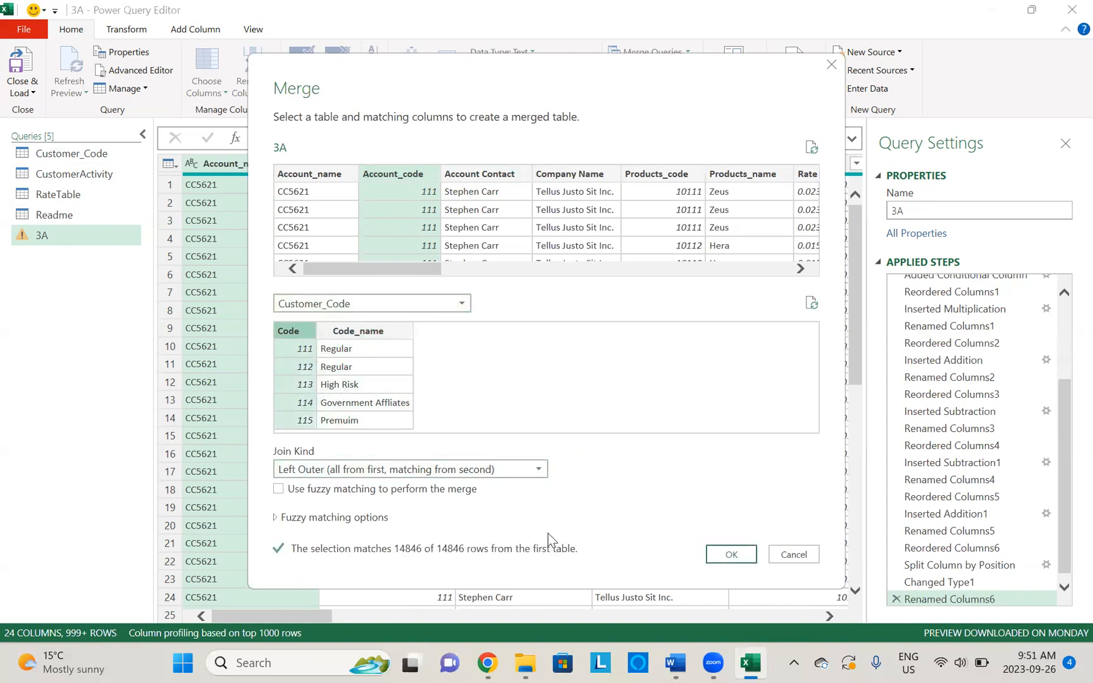
{"action": "left_click", "coordinate": [736, 554]}
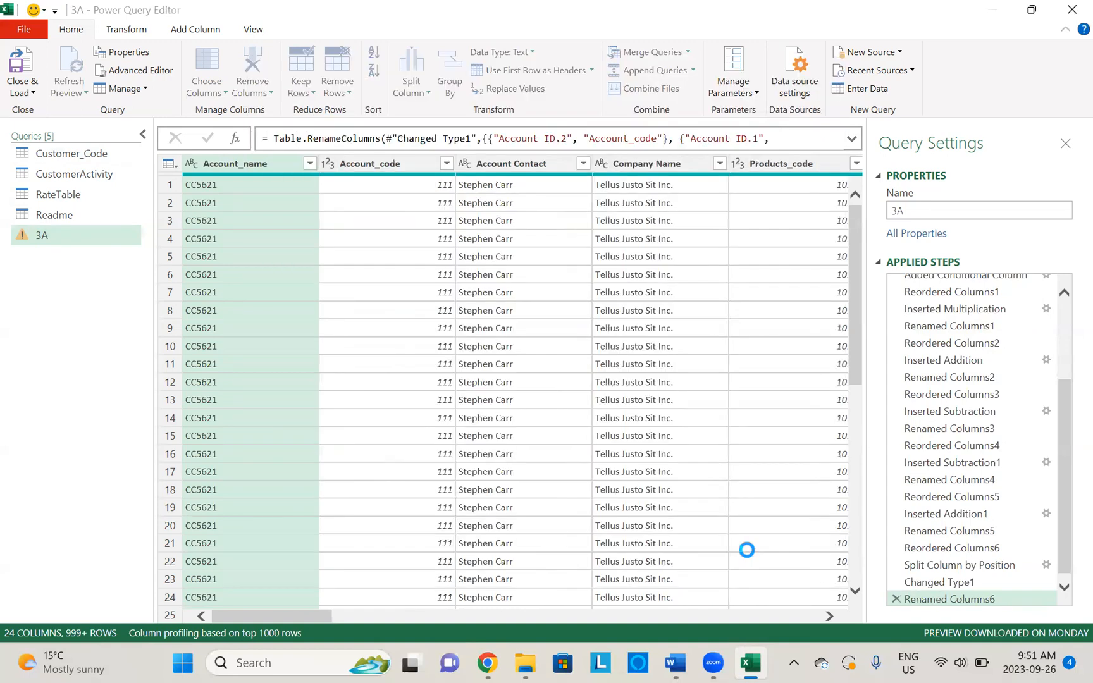
Place the merged Customer_Code column right after Account_code and expand only its Code_name field, keeping the original column name as prefix
{"action": "left_click_drag", "start_coordinate": [508, 163], "coordinate": [414, 162]}
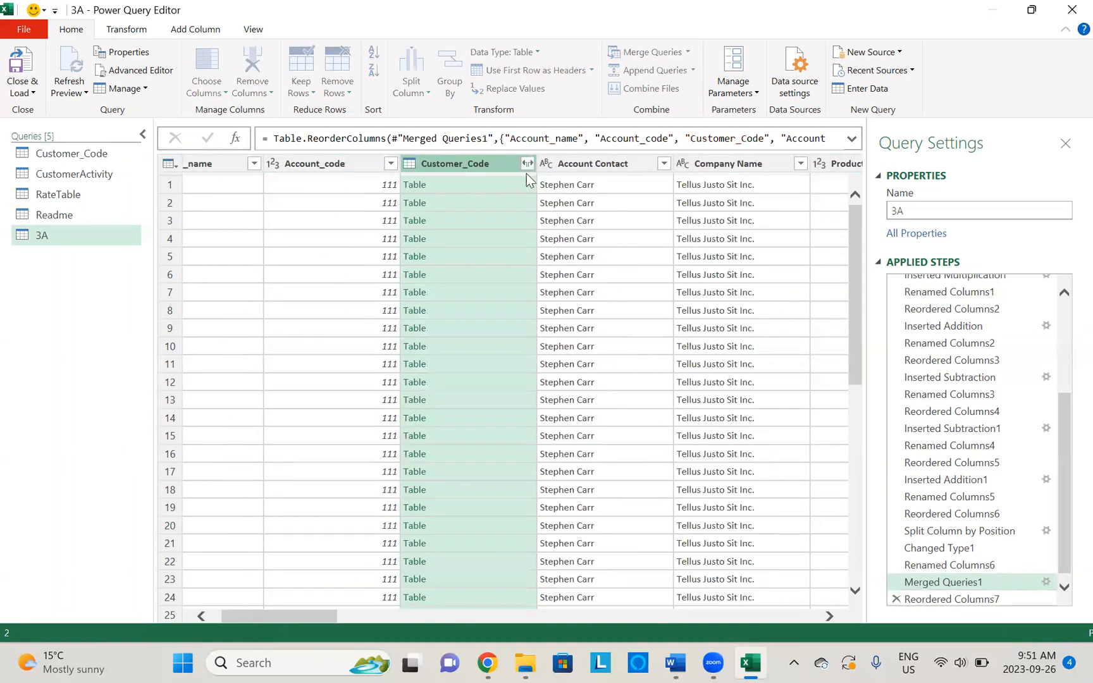
{"action": "left_click", "coordinate": [527, 164]}
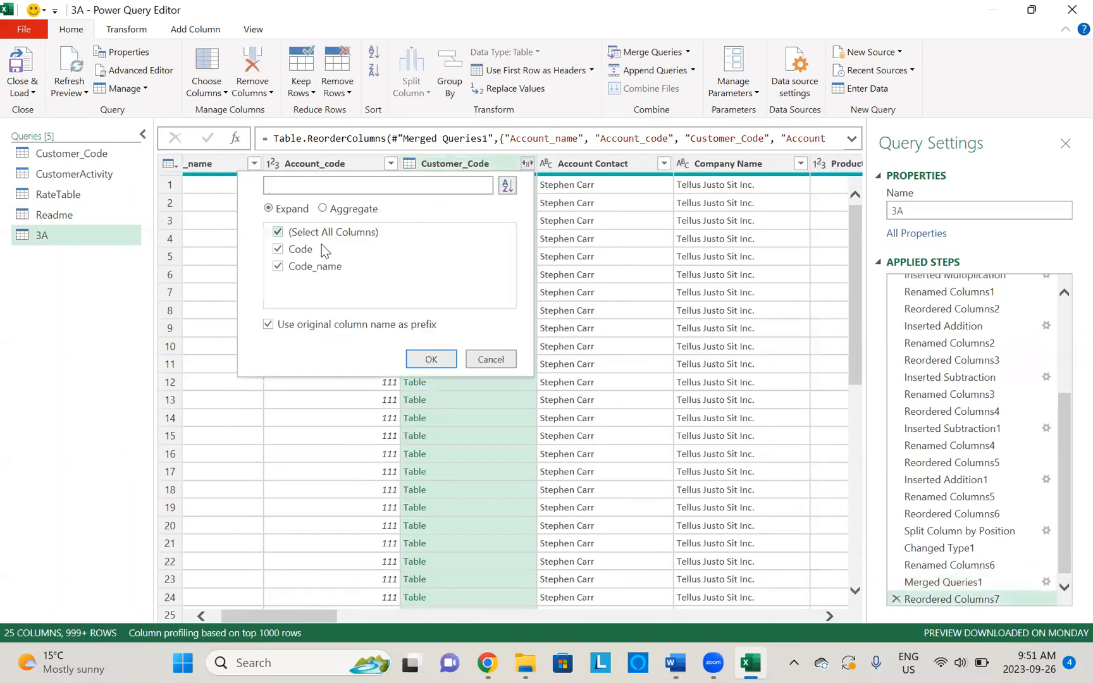
{"action": "left_click", "coordinate": [278, 250]}
{"action": "left_click", "coordinate": [435, 356]}
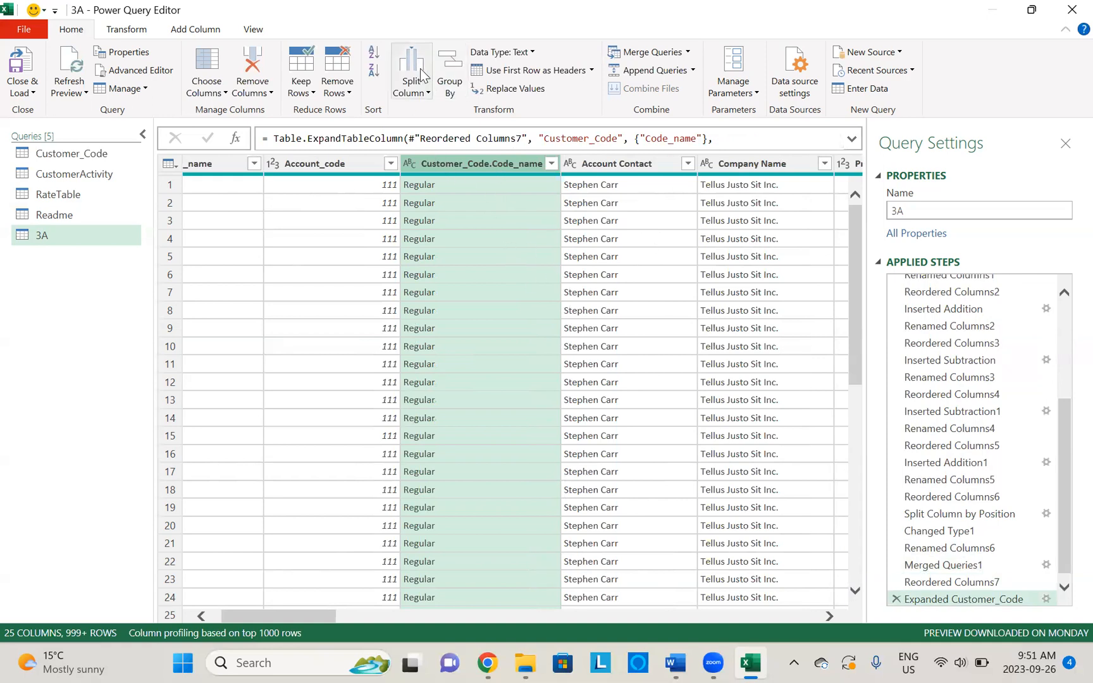
Group 3A by Customer_Code.Code_name with a Count column counting rows and a Sum column totalling Actual_Balance
{"action": "left_click", "coordinate": [445, 90]}
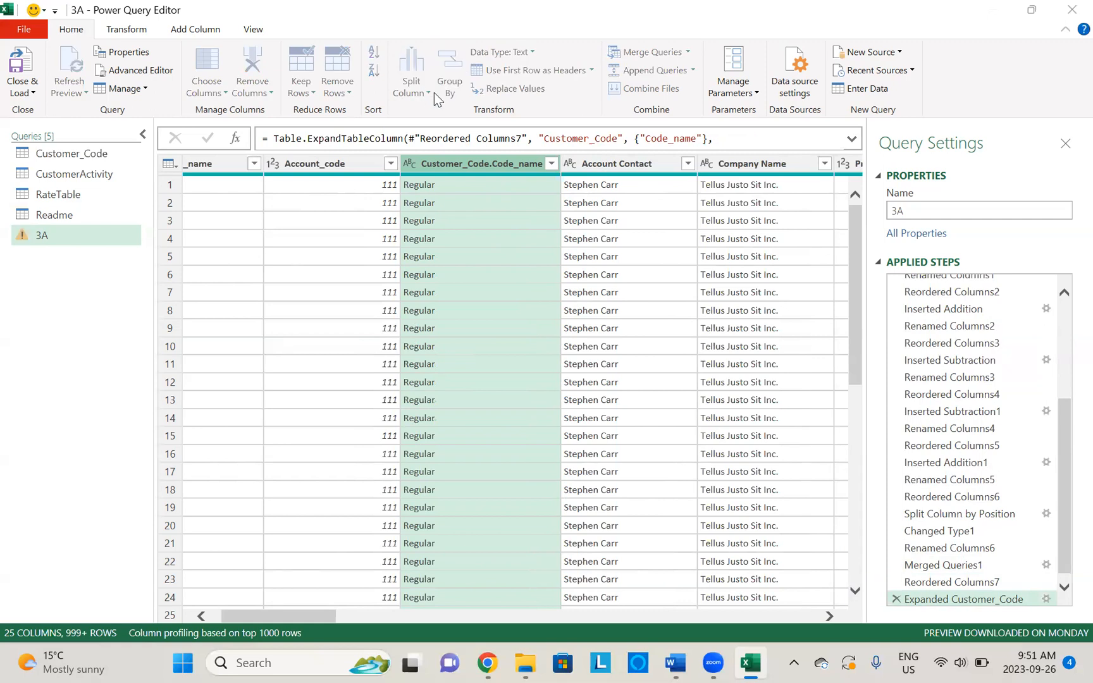
{"action": "left_click", "coordinate": [347, 273]}
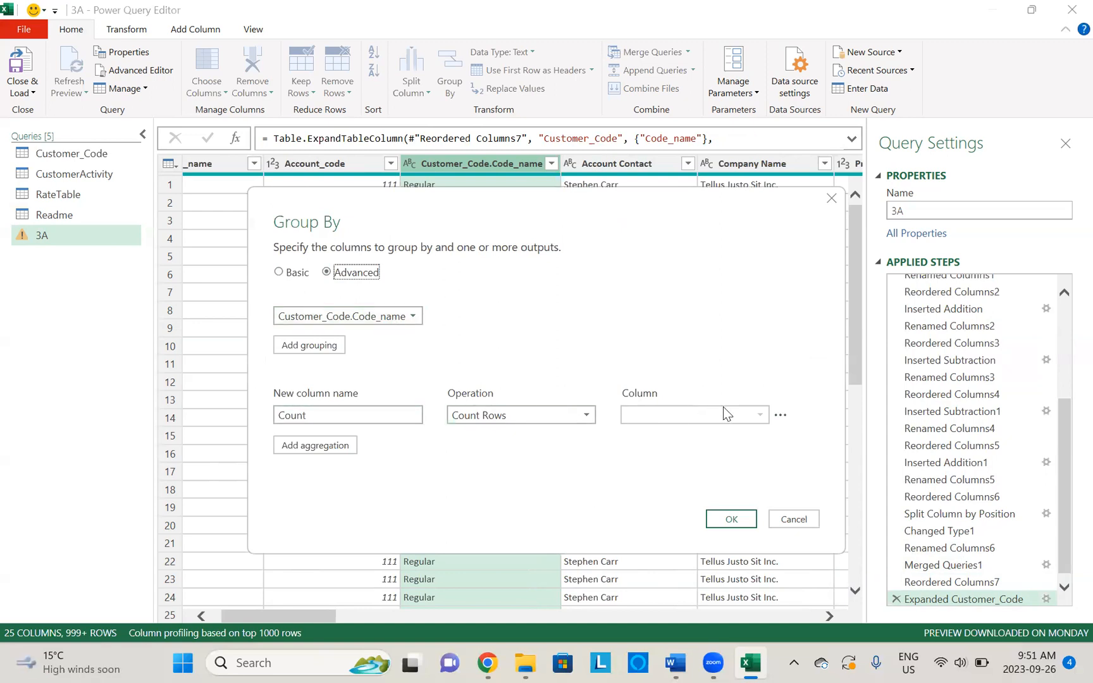
{"action": "left_click", "coordinate": [286, 451]}
{"action": "left_click", "coordinate": [304, 443]}
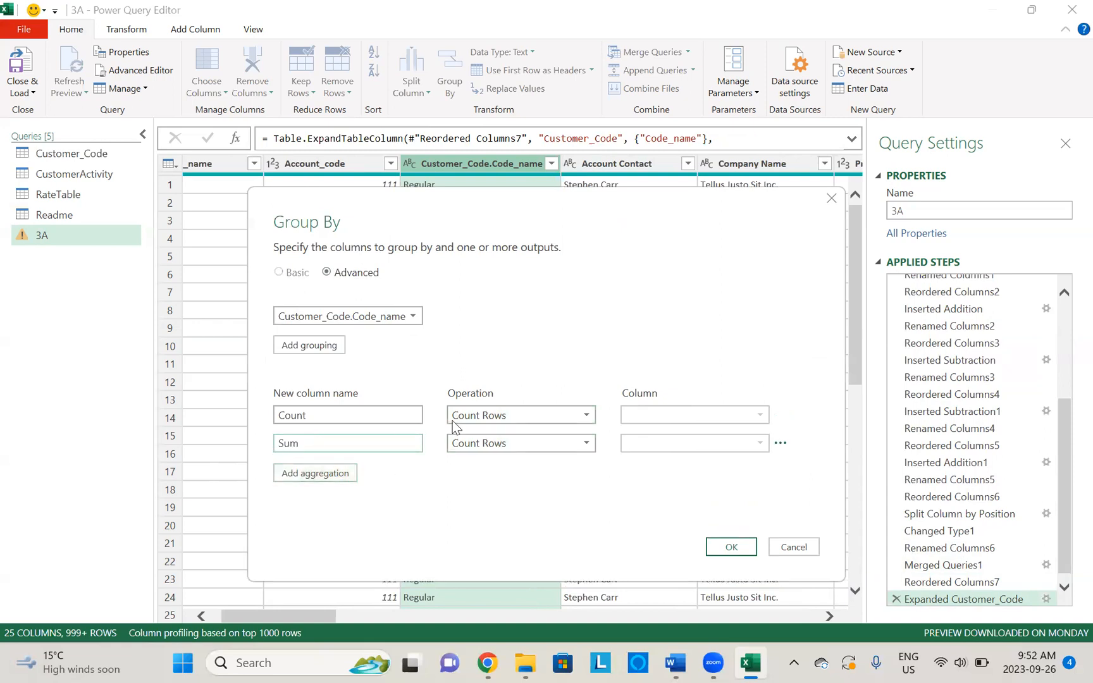
{"action": "left_click", "coordinate": [541, 444]}
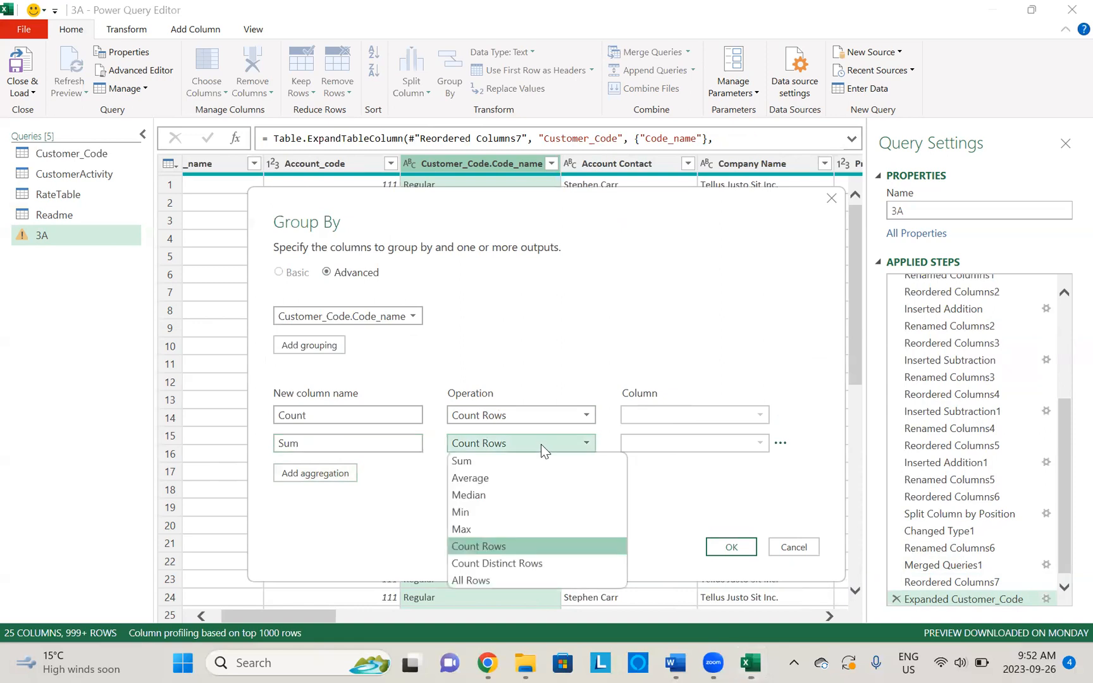
{"action": "left_click", "coordinate": [518, 468]}
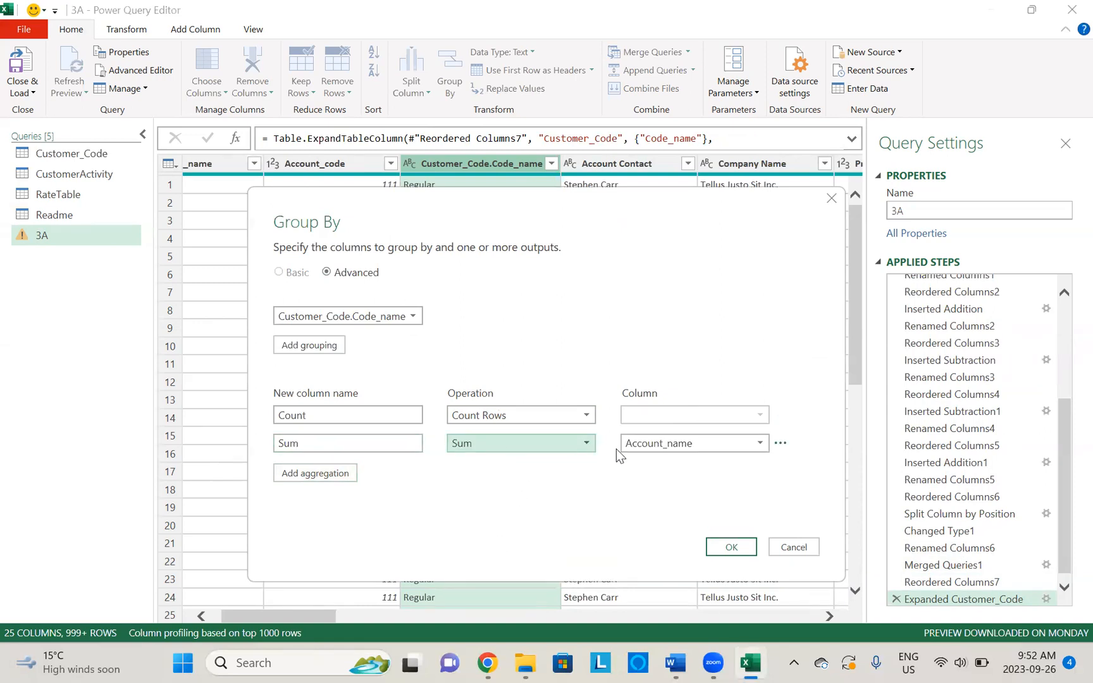
{"action": "left_click", "coordinate": [676, 441]}
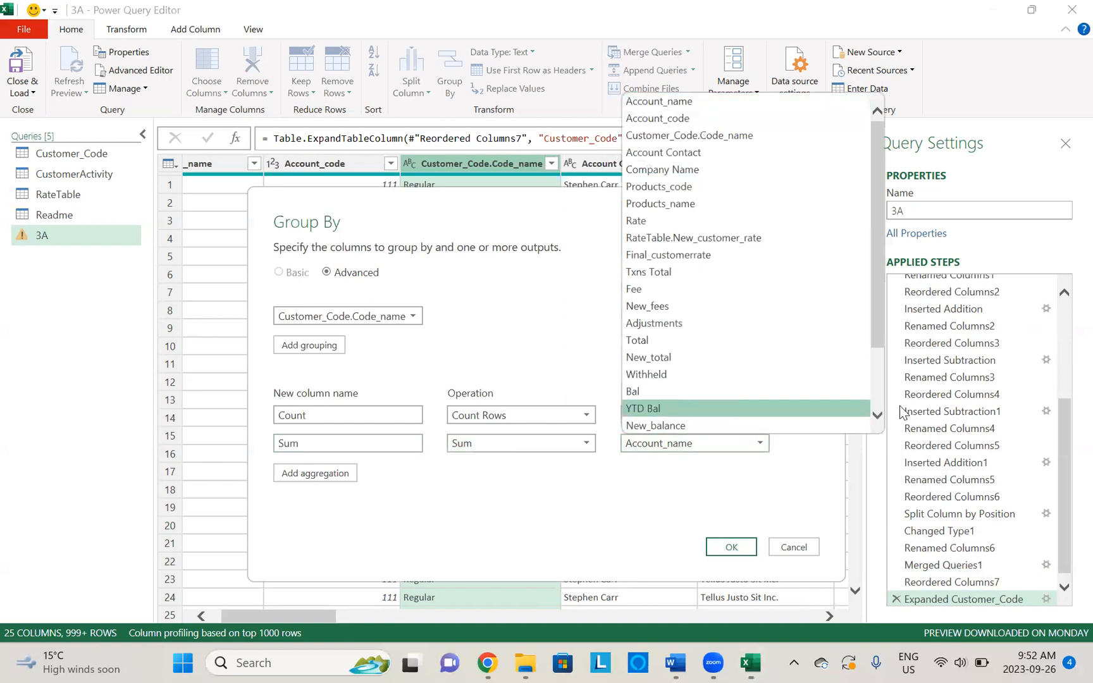
{"action": "left_click", "coordinate": [878, 416]}
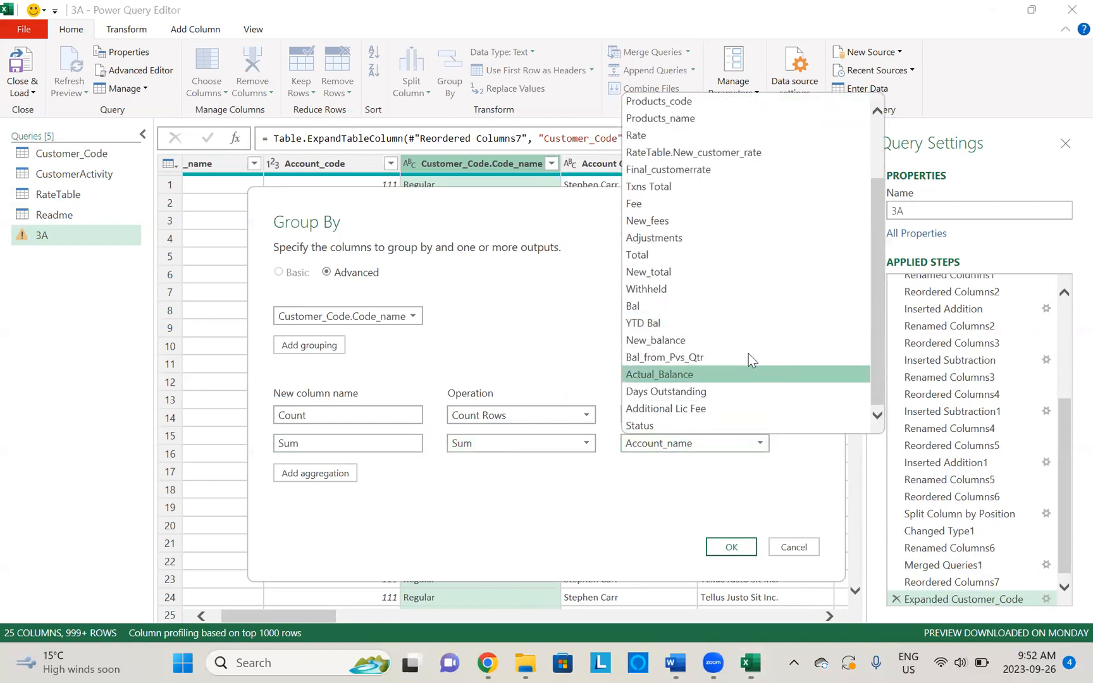
{"action": "left_click", "coordinate": [670, 374]}
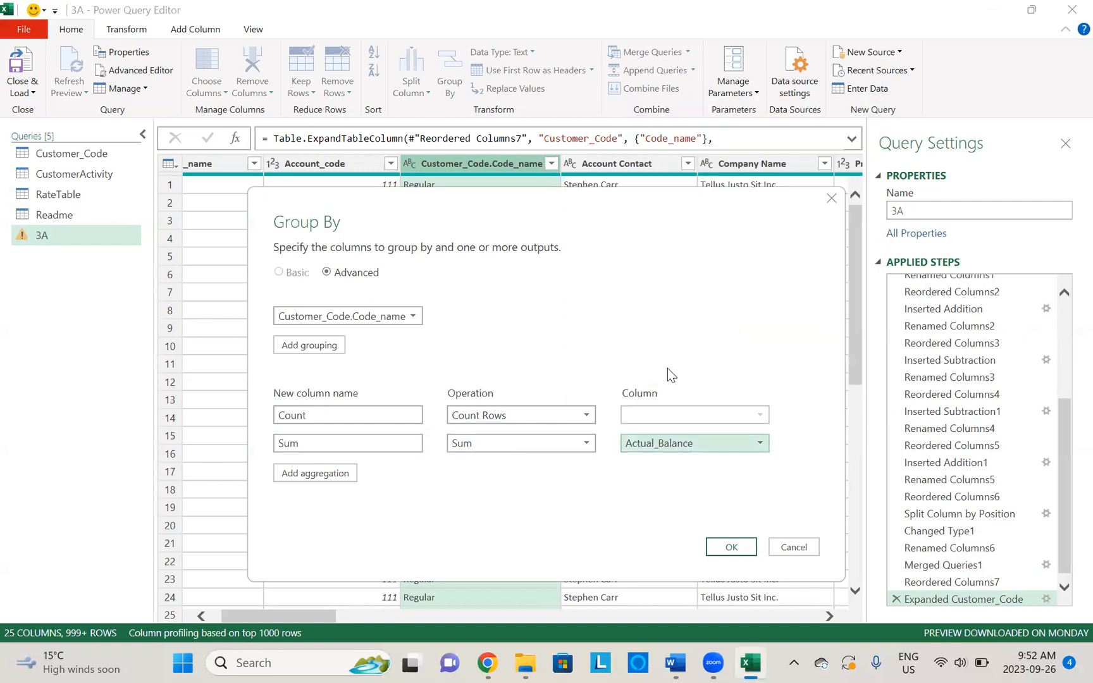
{"action": "left_click", "coordinate": [728, 548]}
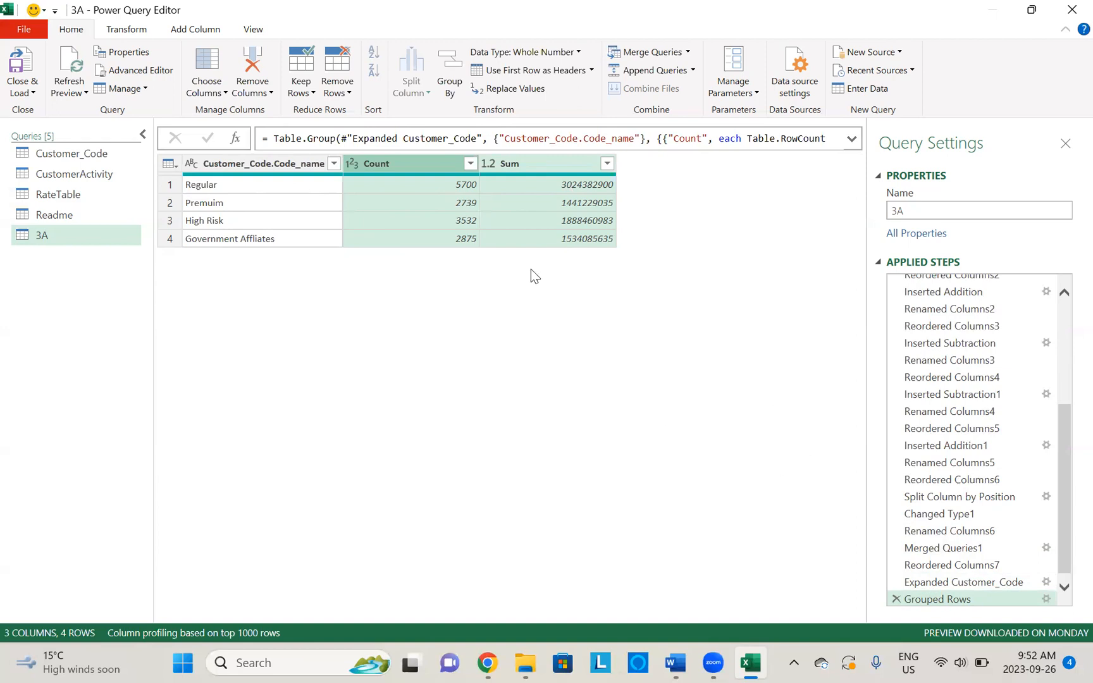
Remove the Grouped Rows step from 3A and read the assignment's question about customers that bought additional licenses
{"action": "key", "text": "alt+Tab"}
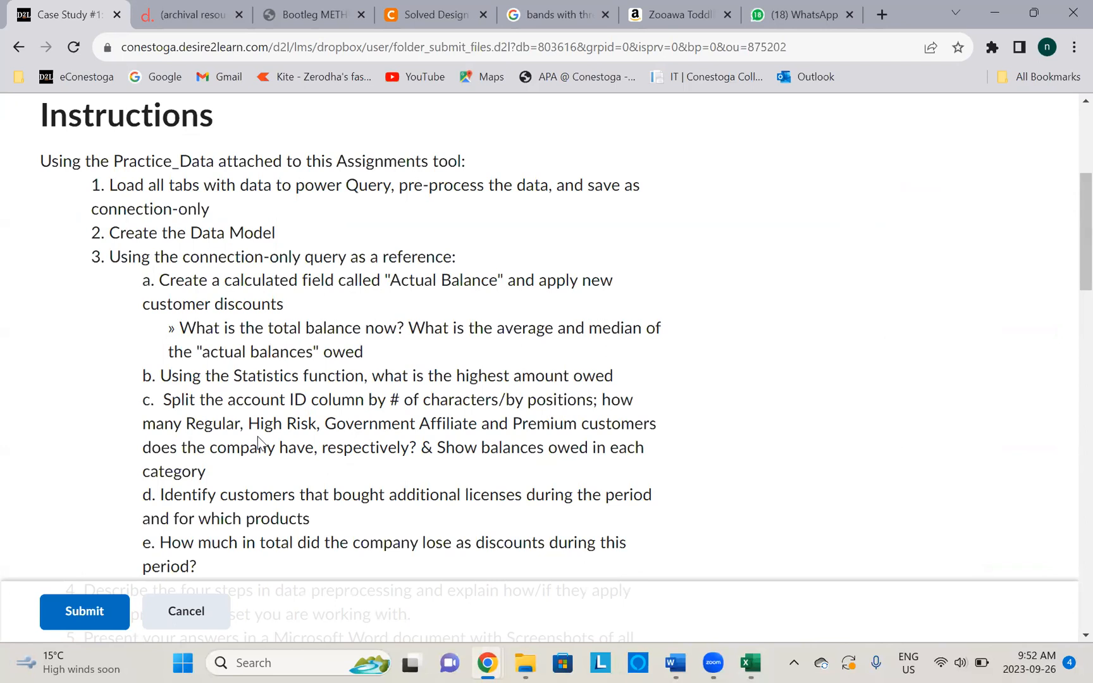
{"action": "key", "text": "alt+Tab"}
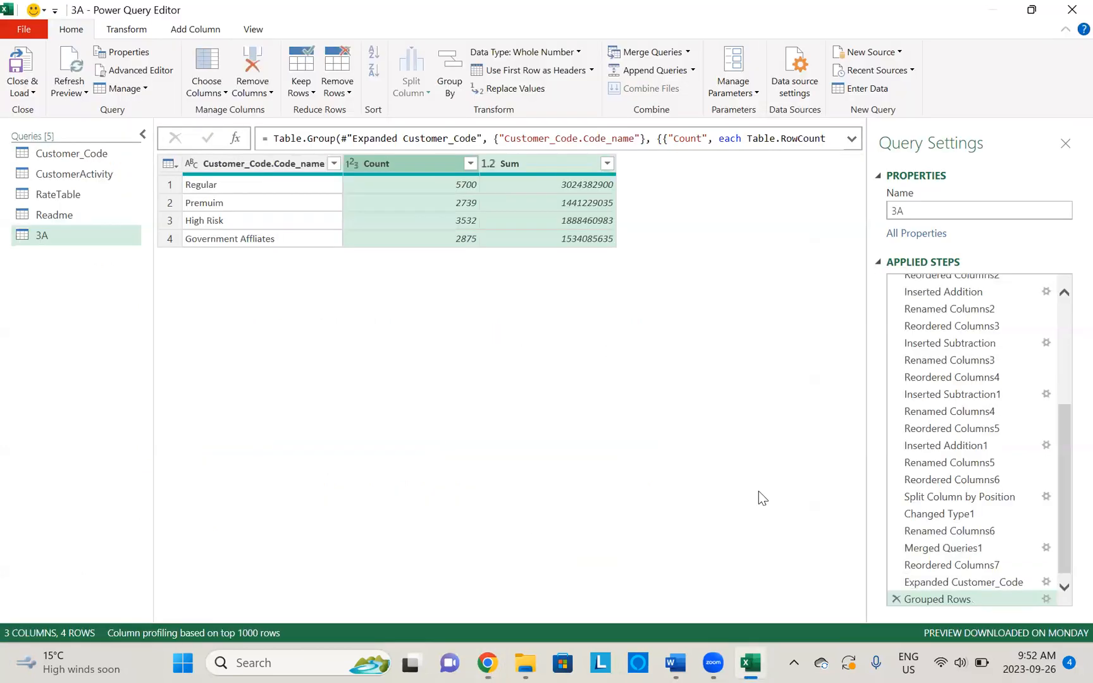
{"action": "left_click", "coordinate": [896, 599]}
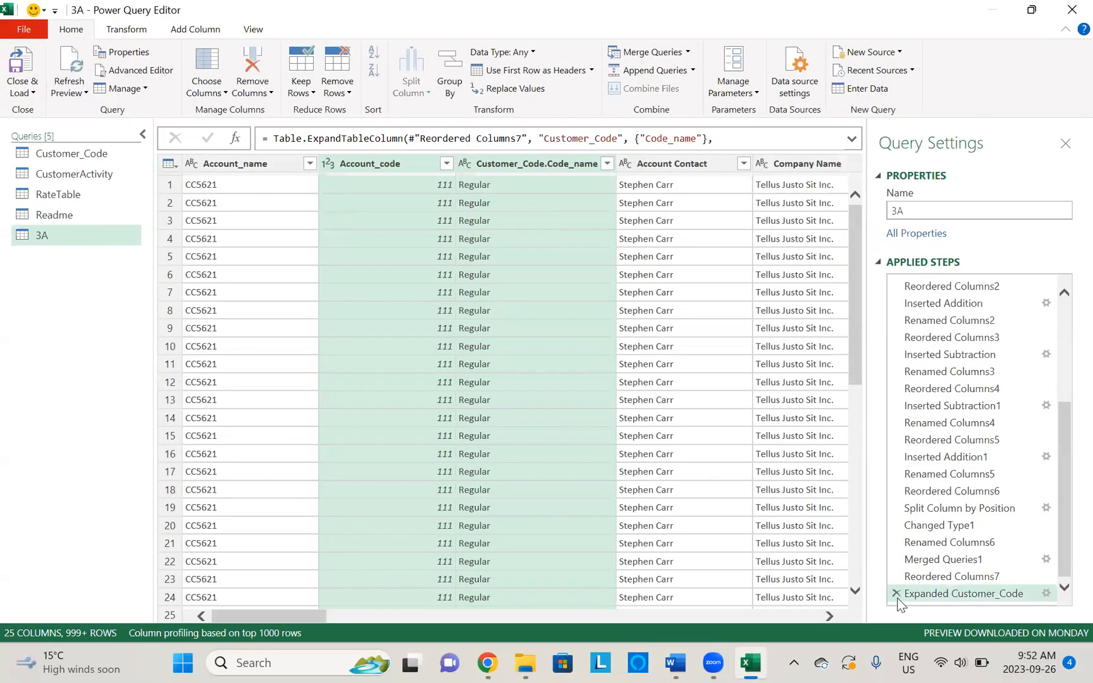
{"action": "left_click", "coordinate": [829, 615]}
{"action": "key", "text": "alt+Tab"}
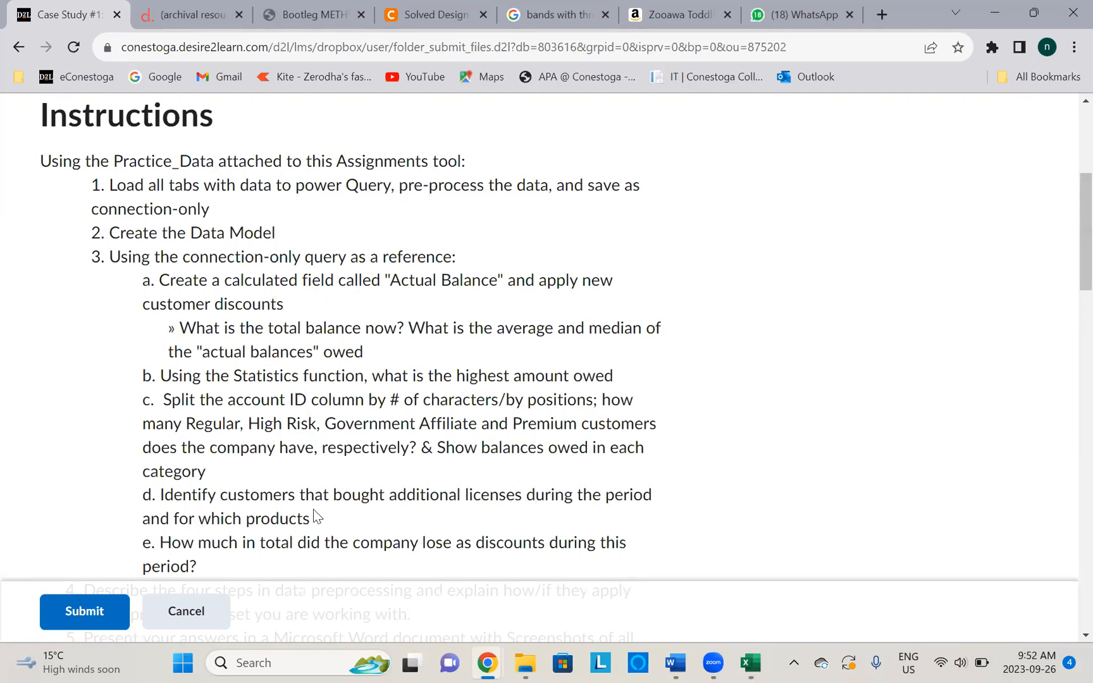
Start a Group By on 3A using the Customer_Code.Code_name and Products_name columns as grouping fields
{"action": "key", "text": "alt+Tab"}
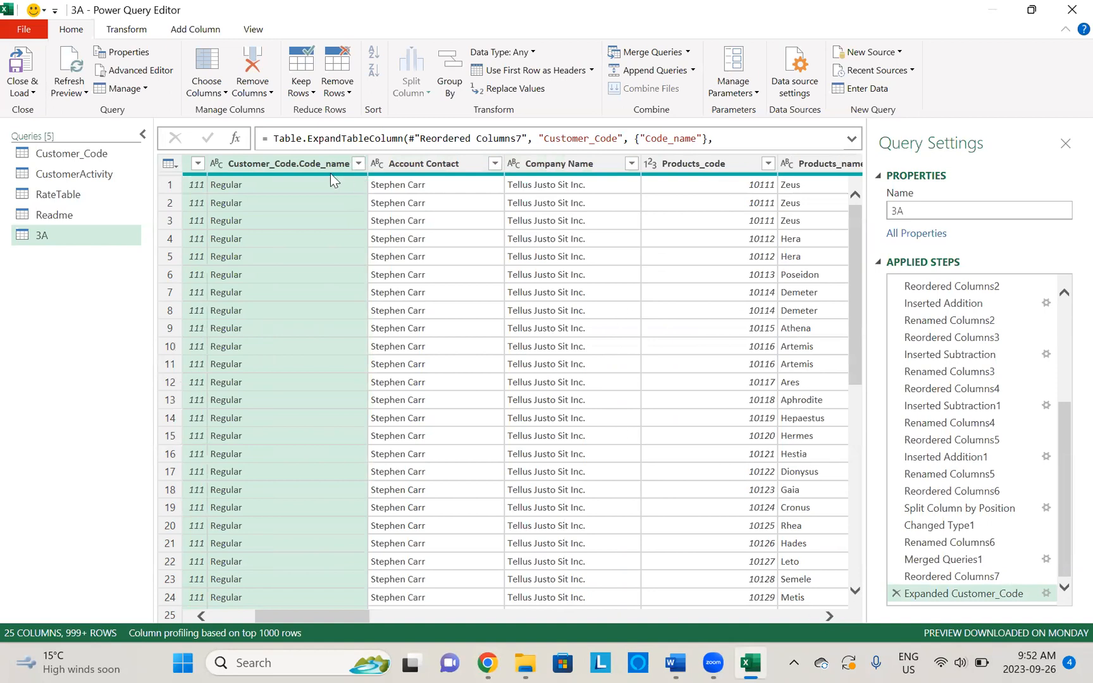
{"action": "left_click", "coordinate": [297, 160]}
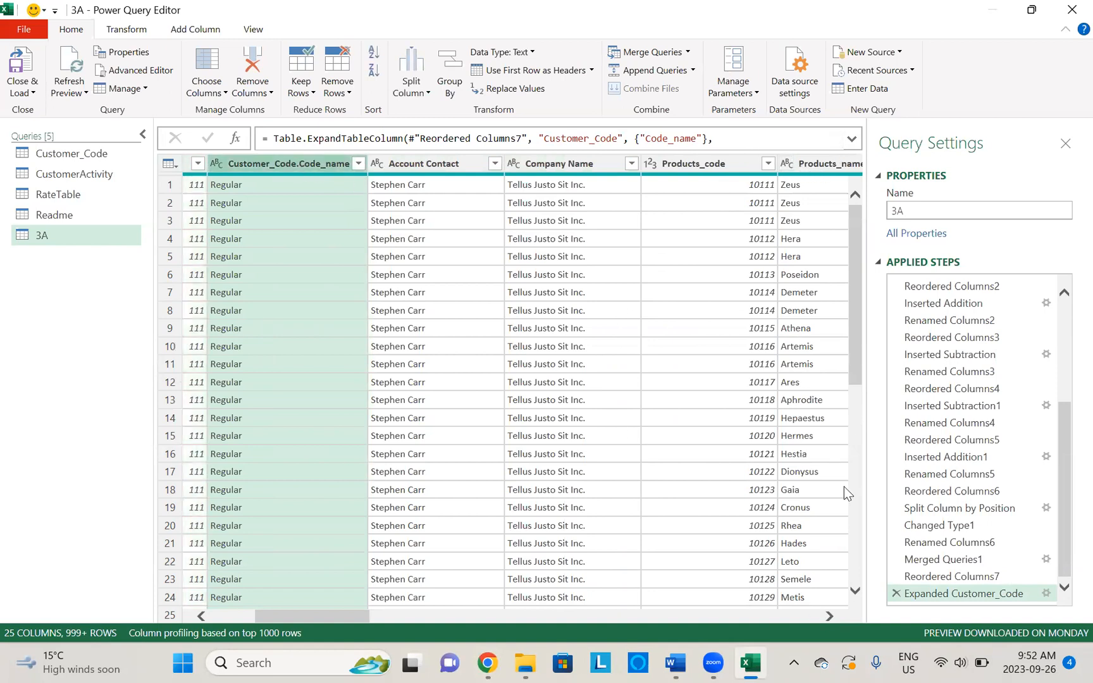
{"action": "left_click", "coordinate": [830, 617]}
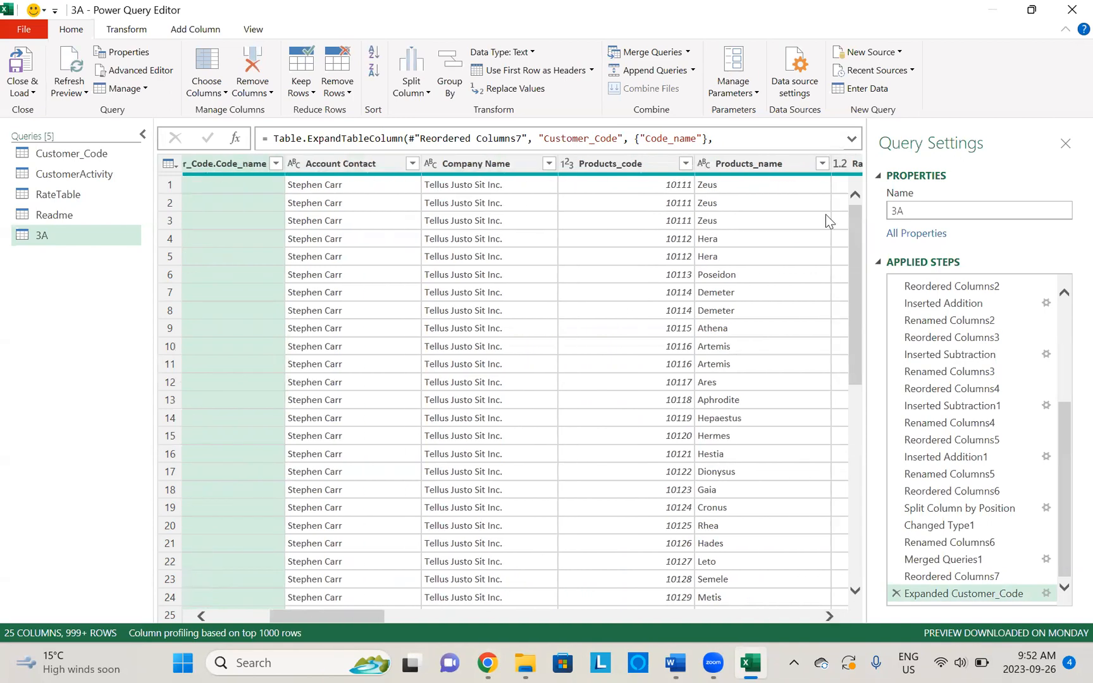
{"action": "left_click", "coordinate": [728, 162], "text": "ctrl"}
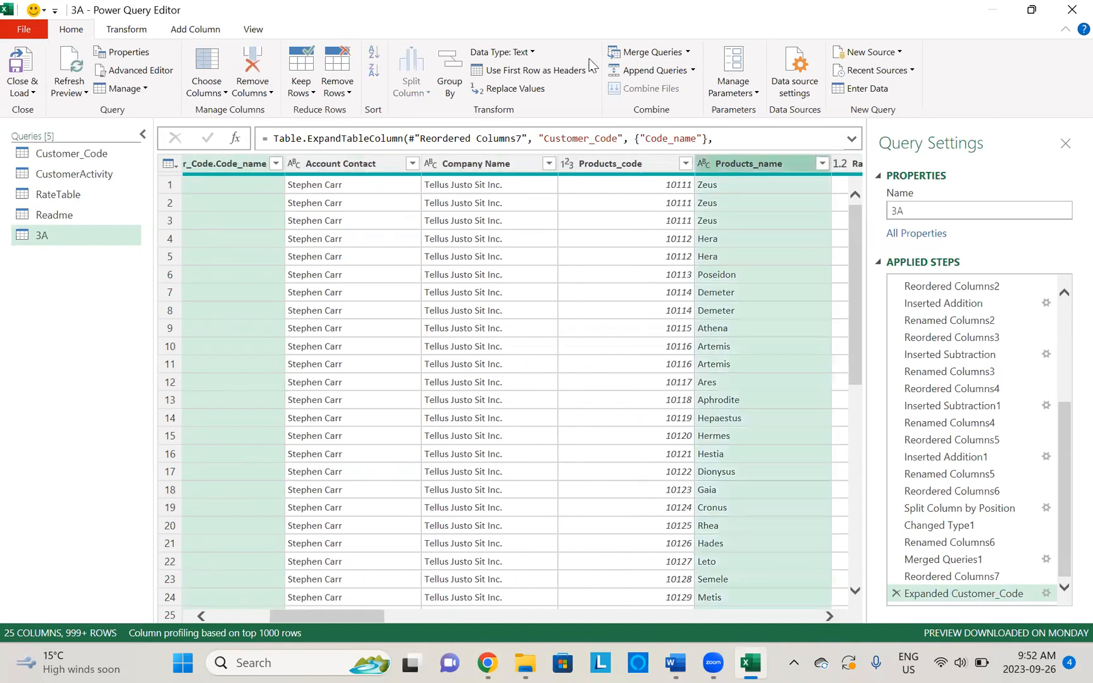
{"action": "left_click", "coordinate": [658, 56]}
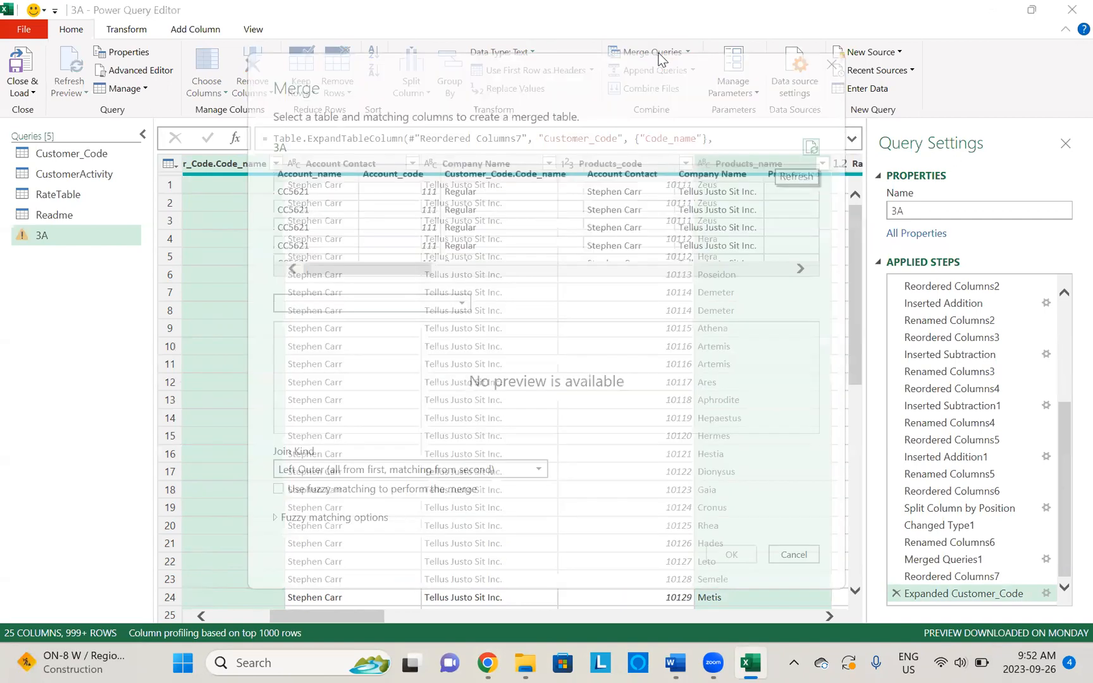
{"action": "left_click", "coordinate": [793, 554]}
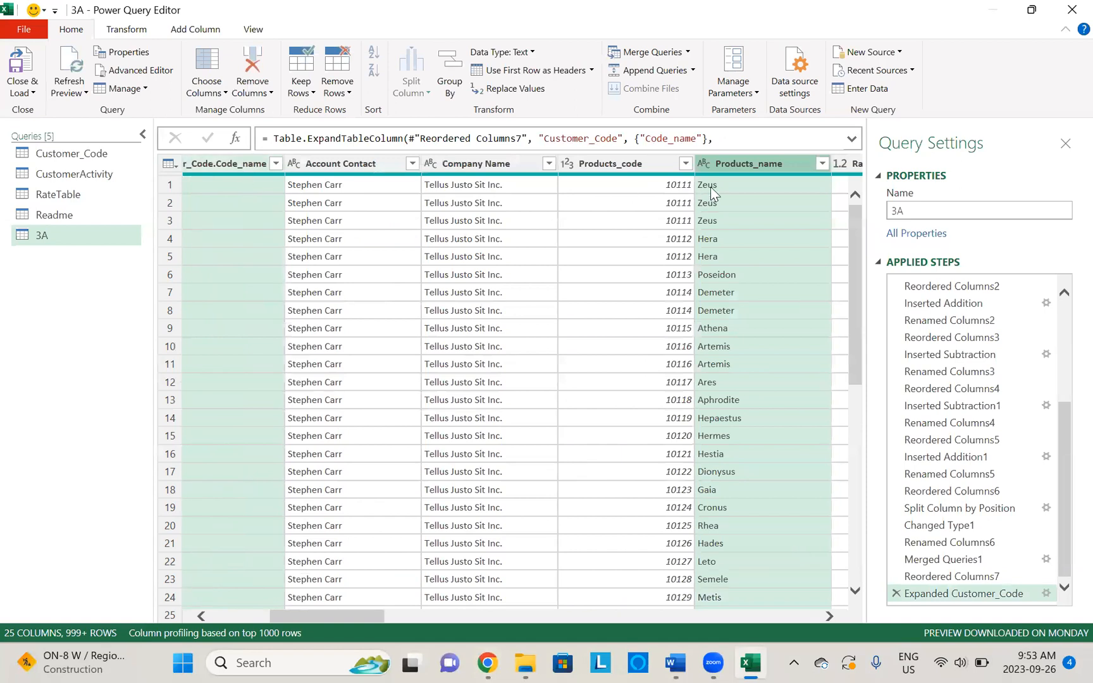
{"action": "left_click", "coordinate": [450, 74]}
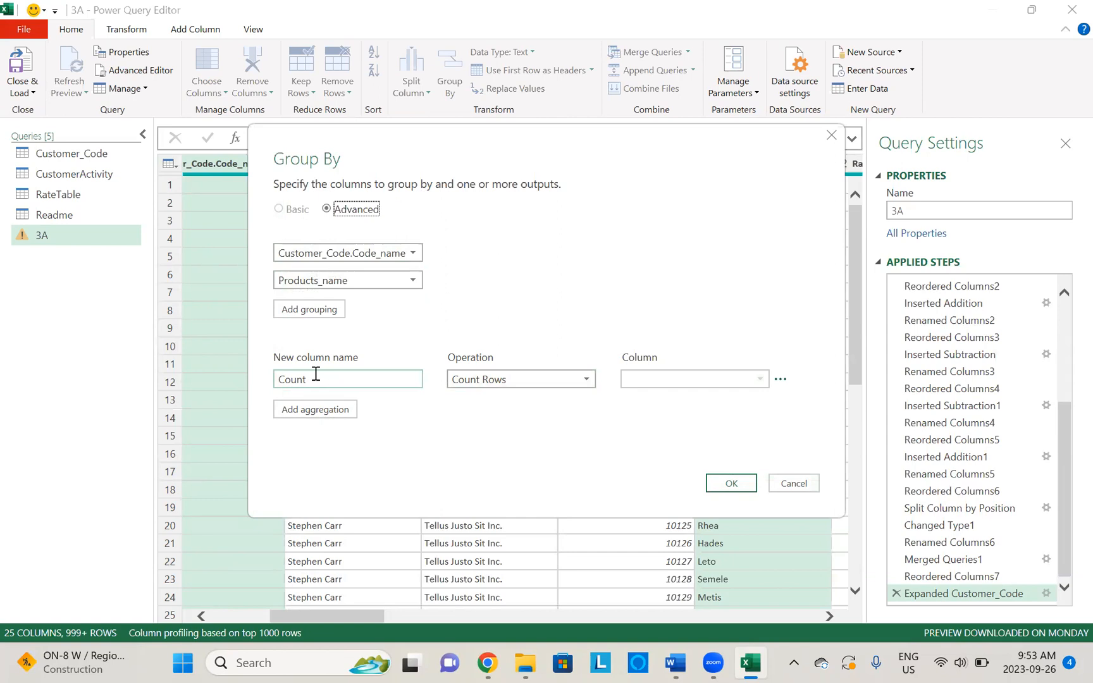
Add a second aggregation named Sum to the grouping that totals the Additional Lic Fee column
{"action": "left_click", "coordinate": [315, 409]}
{"action": "left_click", "coordinate": [312, 409]}
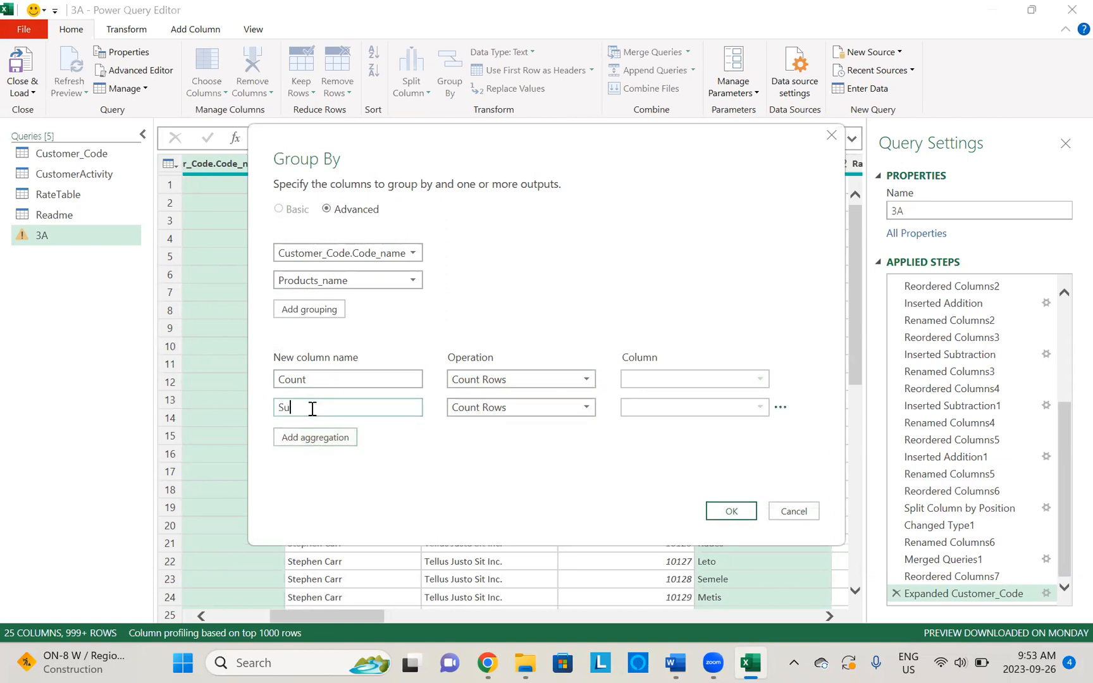
{"action": "left_click", "coordinate": [583, 411]}
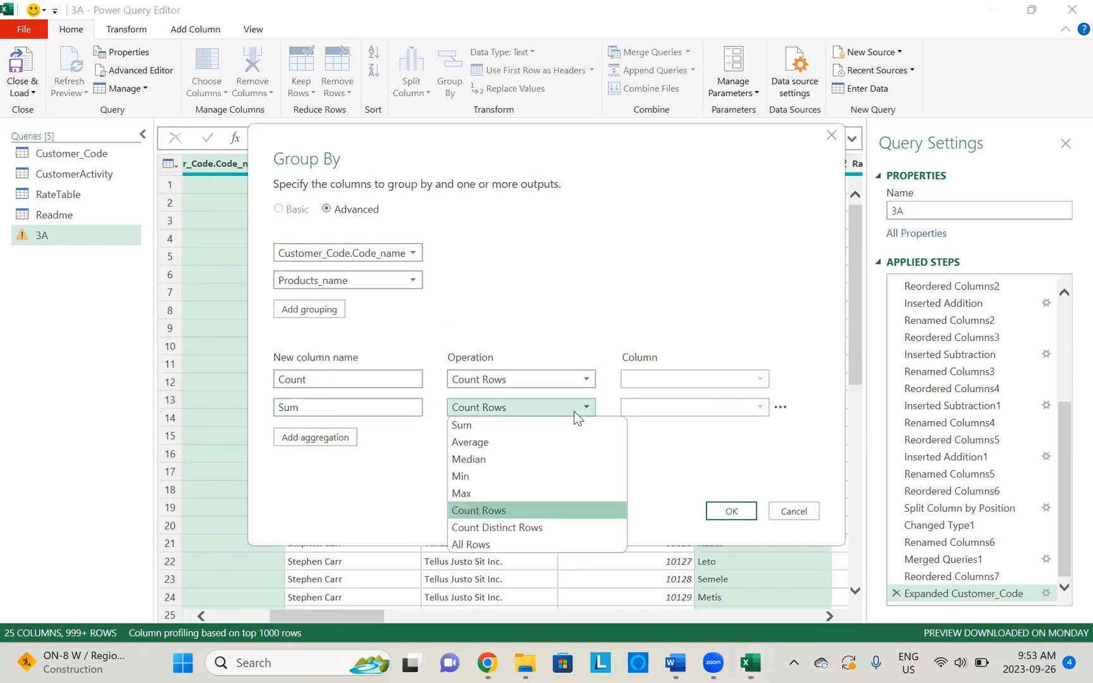
{"action": "left_click", "coordinate": [530, 425]}
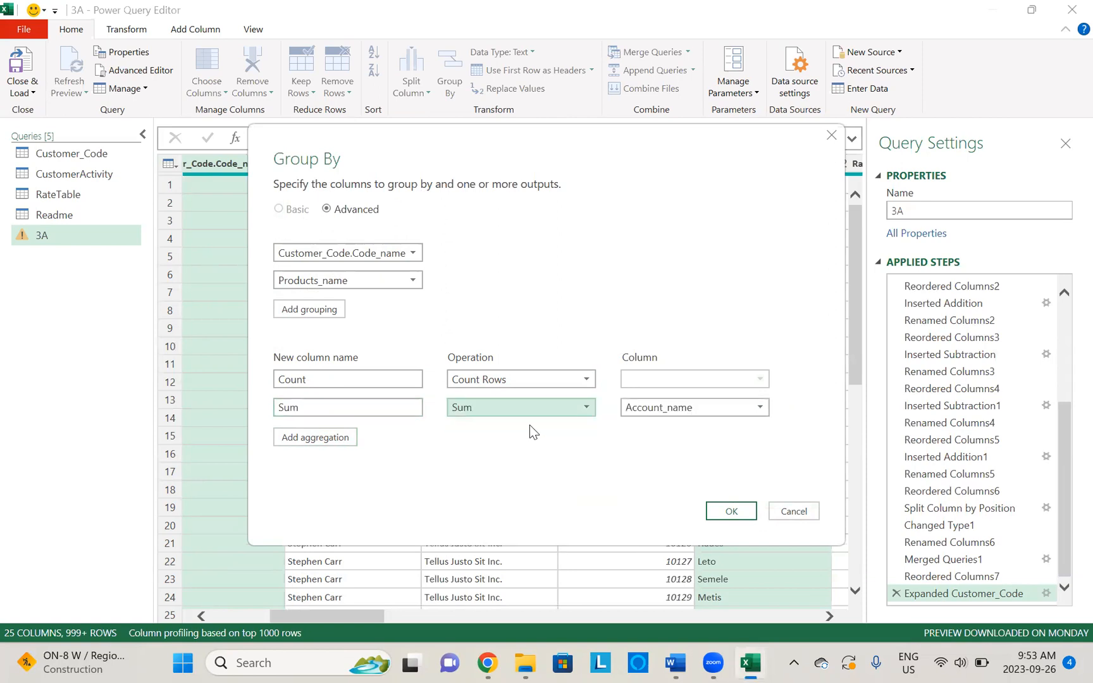
{"action": "left_click", "coordinate": [712, 408]}
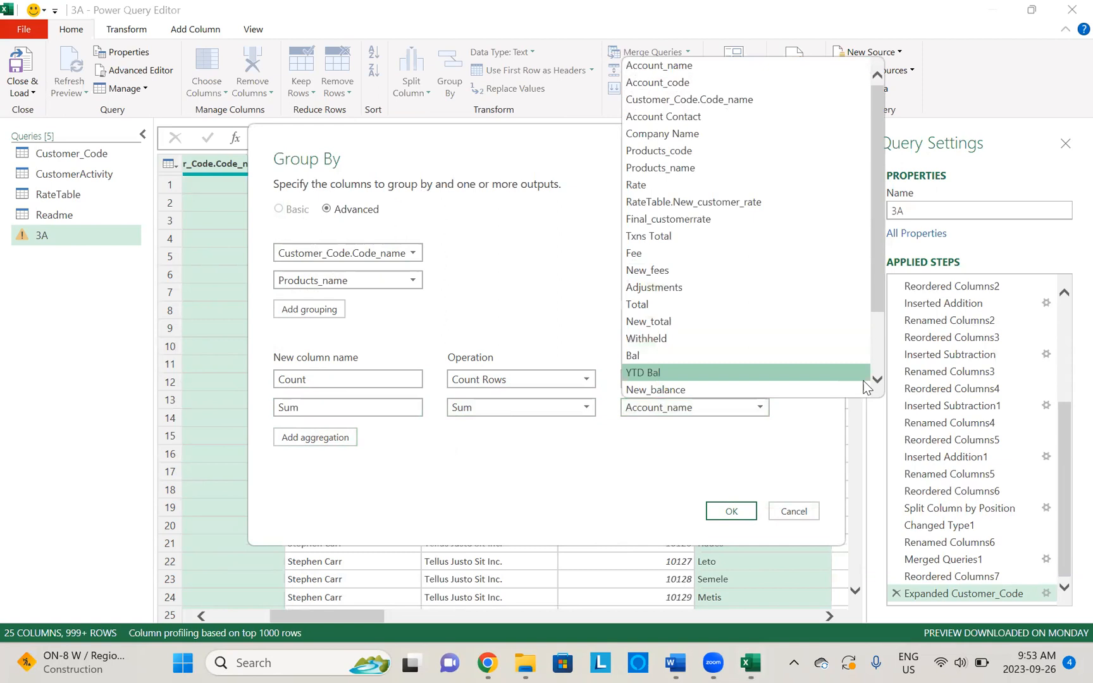
{"action": "left_click", "coordinate": [880, 377]}
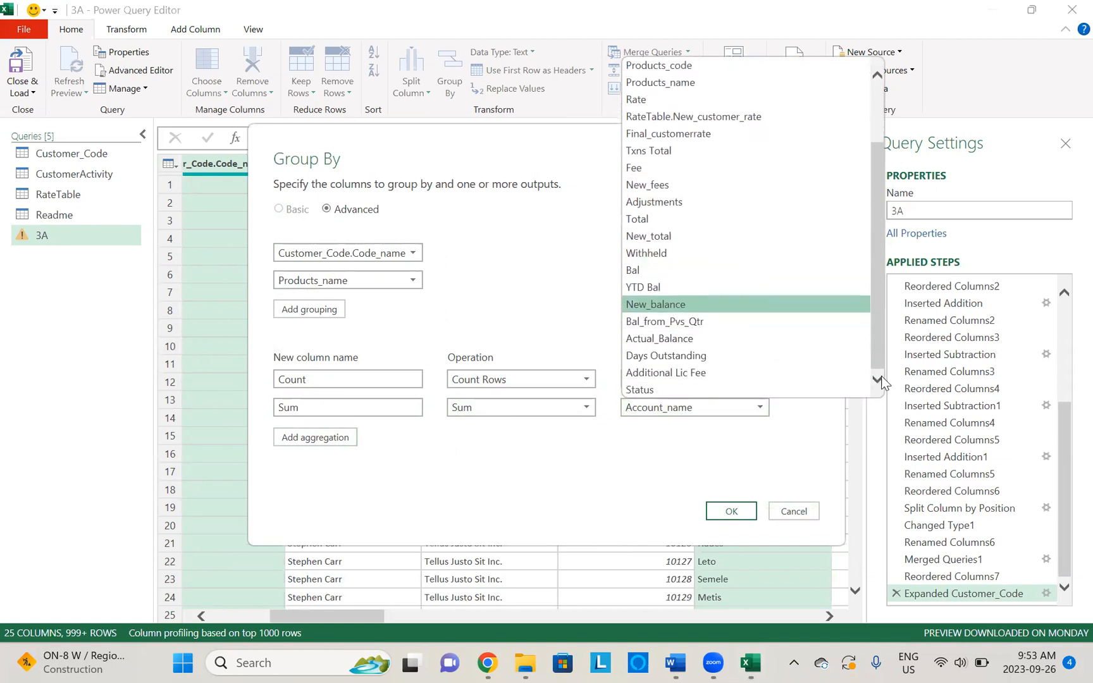
{"action": "left_click", "coordinate": [683, 371]}
Check the grouping setup against the assignment's additional licenses question and apply it to 3A
{"action": "key", "text": "alt+Tab"}
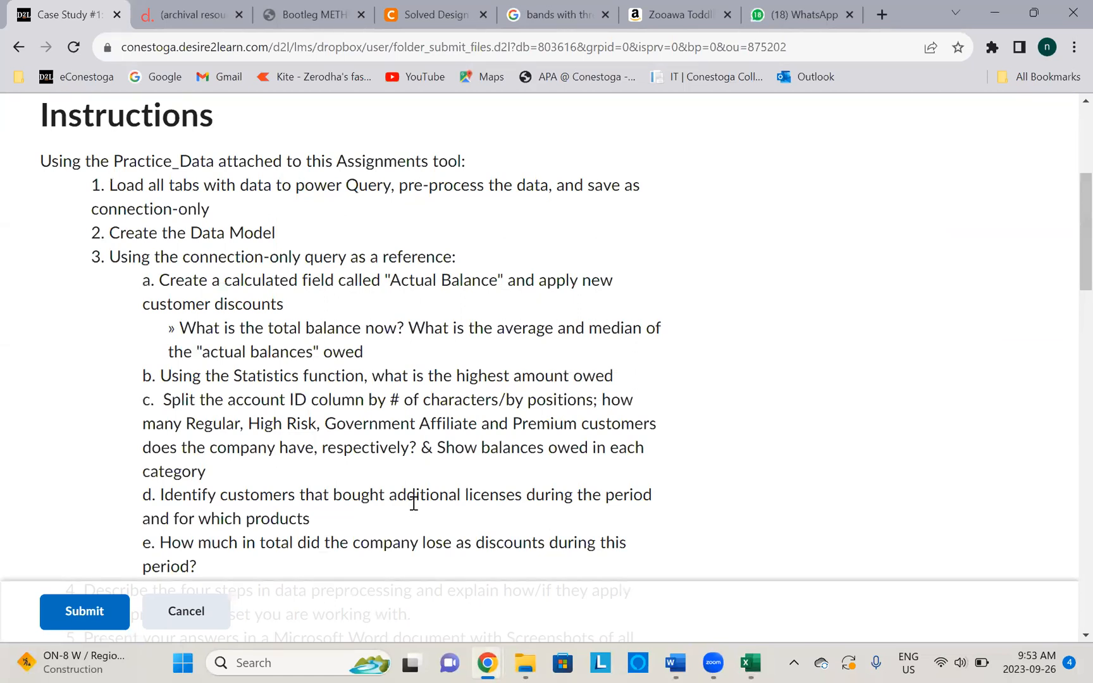
{"action": "key", "text": "alt+Tab"}
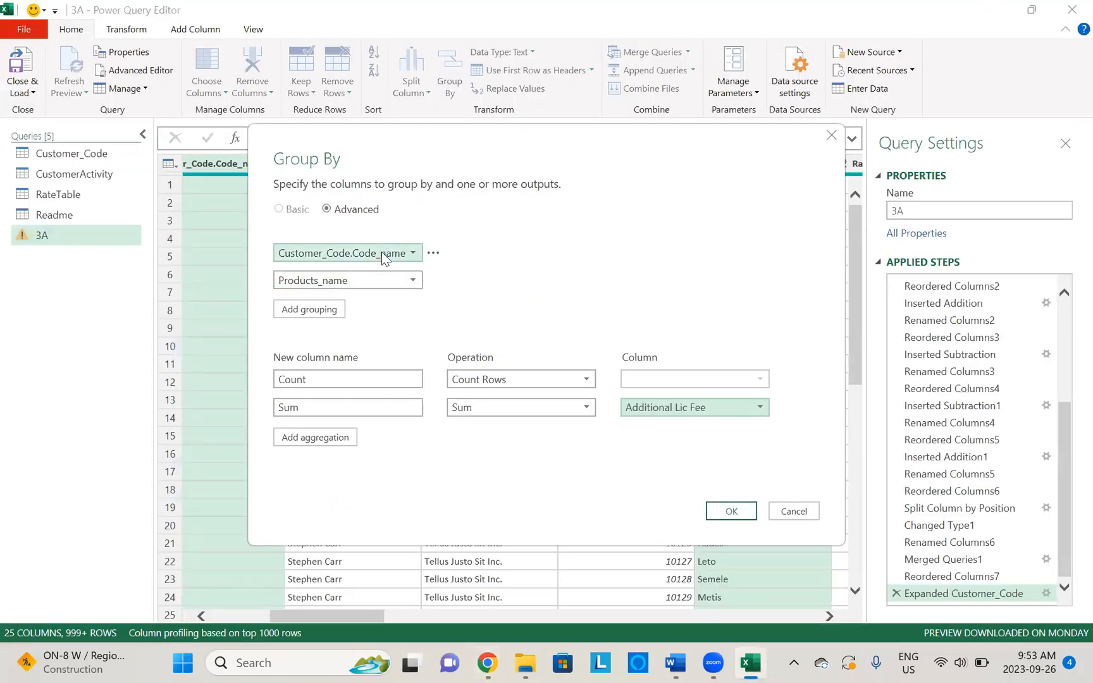
{"action": "key", "text": "alt+Tab"}
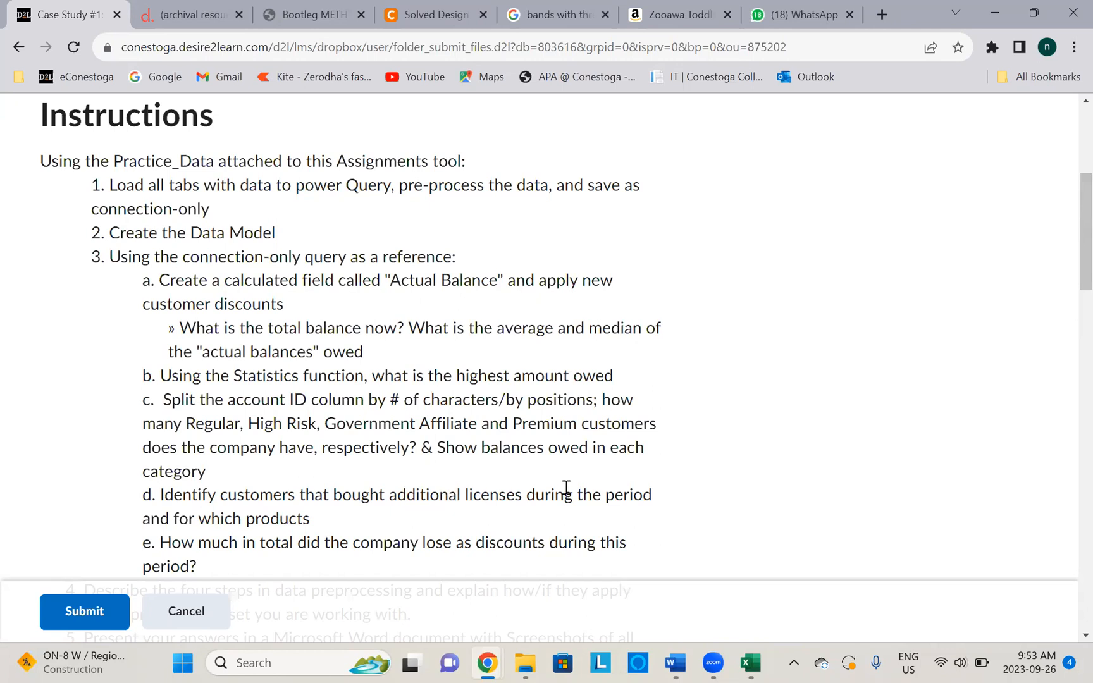
{"action": "key", "text": "alt+Tab"}
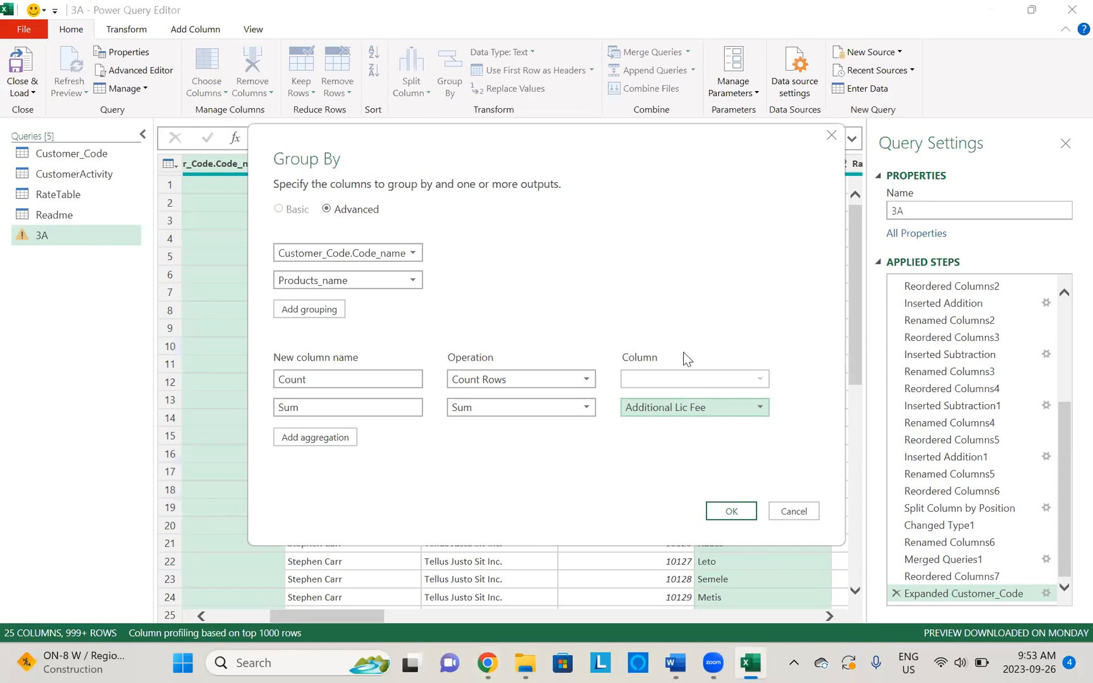
{"action": "left_click", "coordinate": [732, 512]}
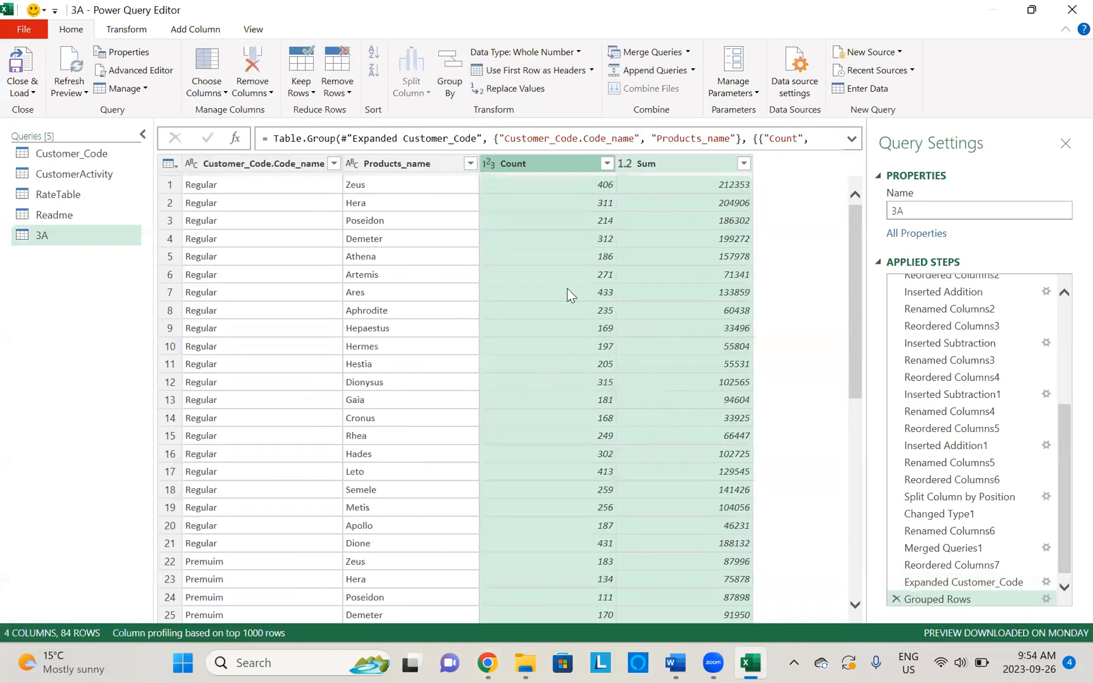
Examine the grouped rows for each customer category's products, counts and summed additional license fees
{"action": "left_click", "coordinate": [237, 189]}
{"action": "left_click", "coordinate": [433, 187]}
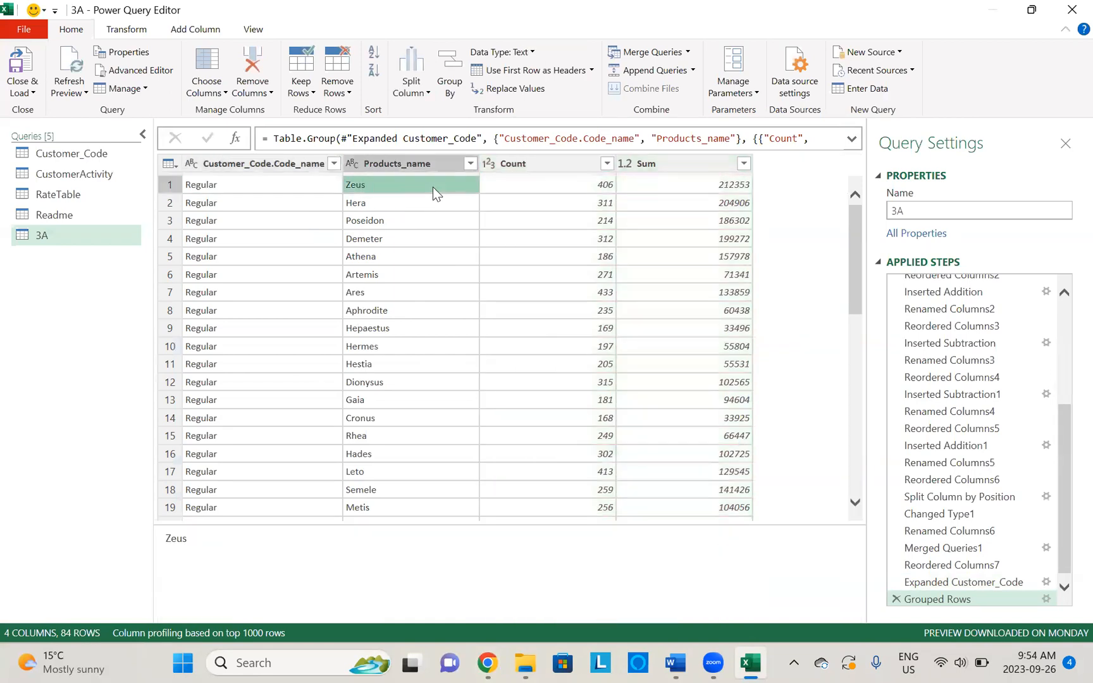
{"action": "left_click", "coordinate": [570, 184]}
{"action": "left_click", "coordinate": [683, 184]}
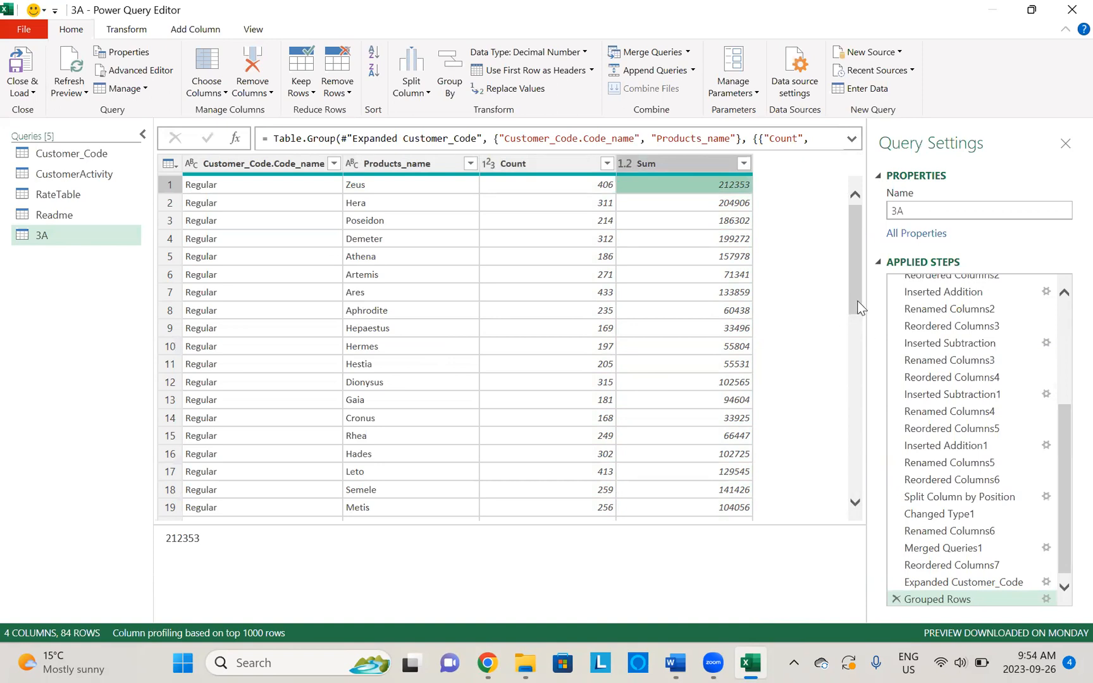
{"action": "left_click_drag", "start_coordinate": [859, 305], "coordinate": [859, 417]}
{"action": "left_click_drag", "start_coordinate": [864, 504], "coordinate": [871, 205]}
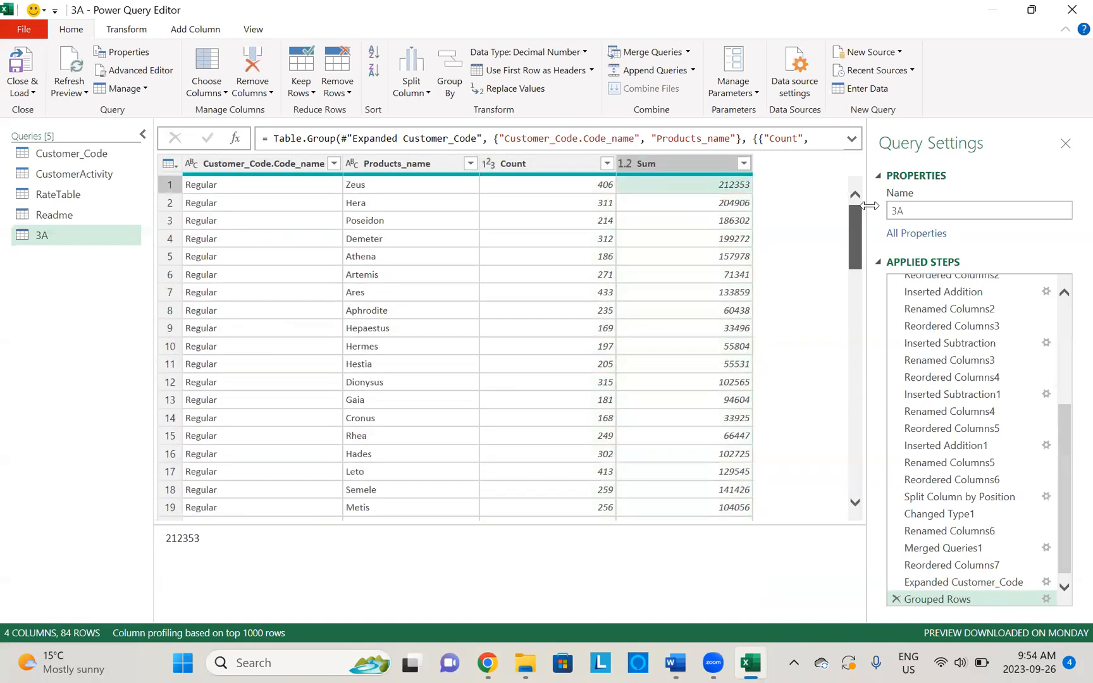
Remove the Grouped Rows step from 3A and read the assignment's question about the total lost as discounts
{"action": "left_click", "coordinate": [897, 598]}
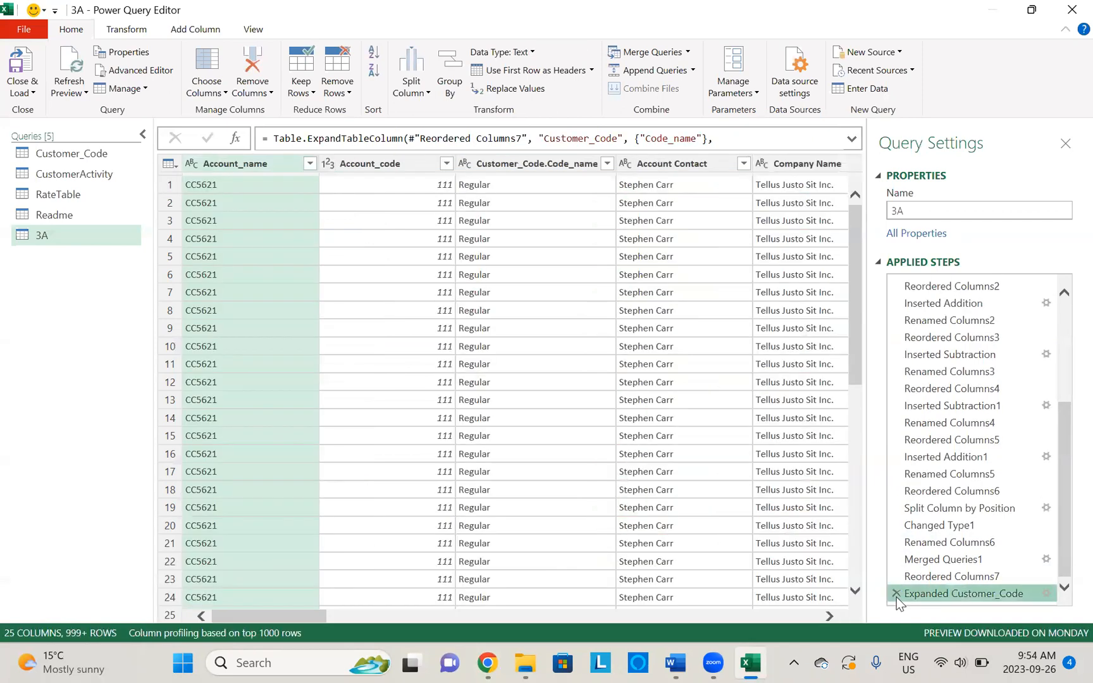
{"action": "key", "text": "alt+Tab"}
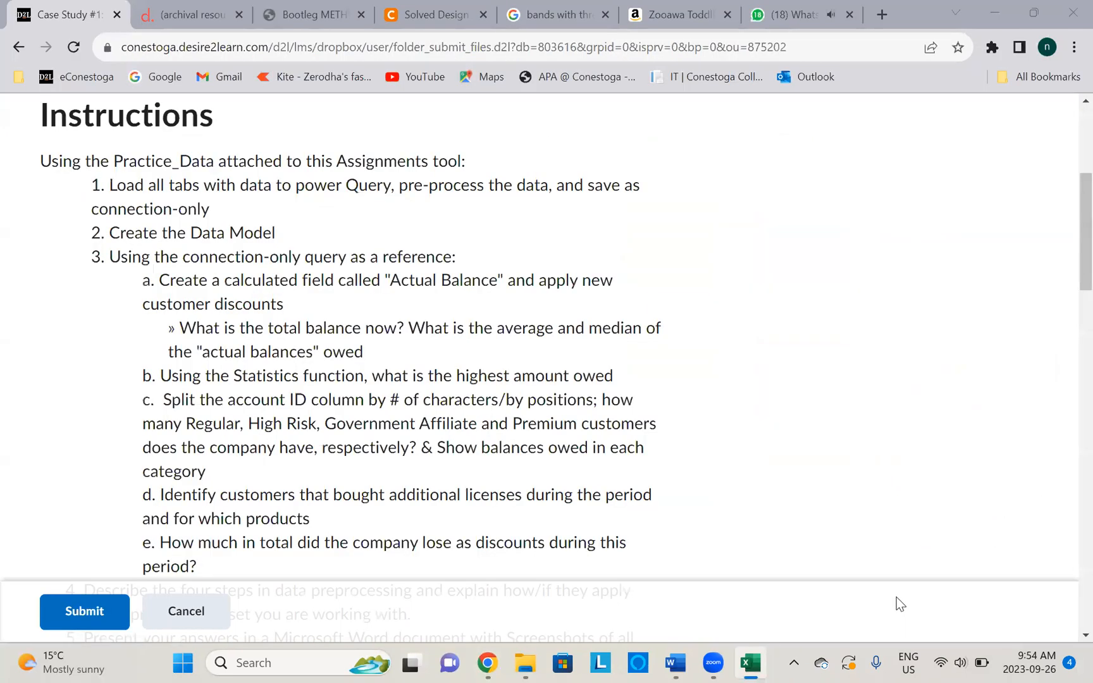
{"action": "scroll", "coordinate": [897, 597], "scroll_direction": "down", "scroll_amount": 2}
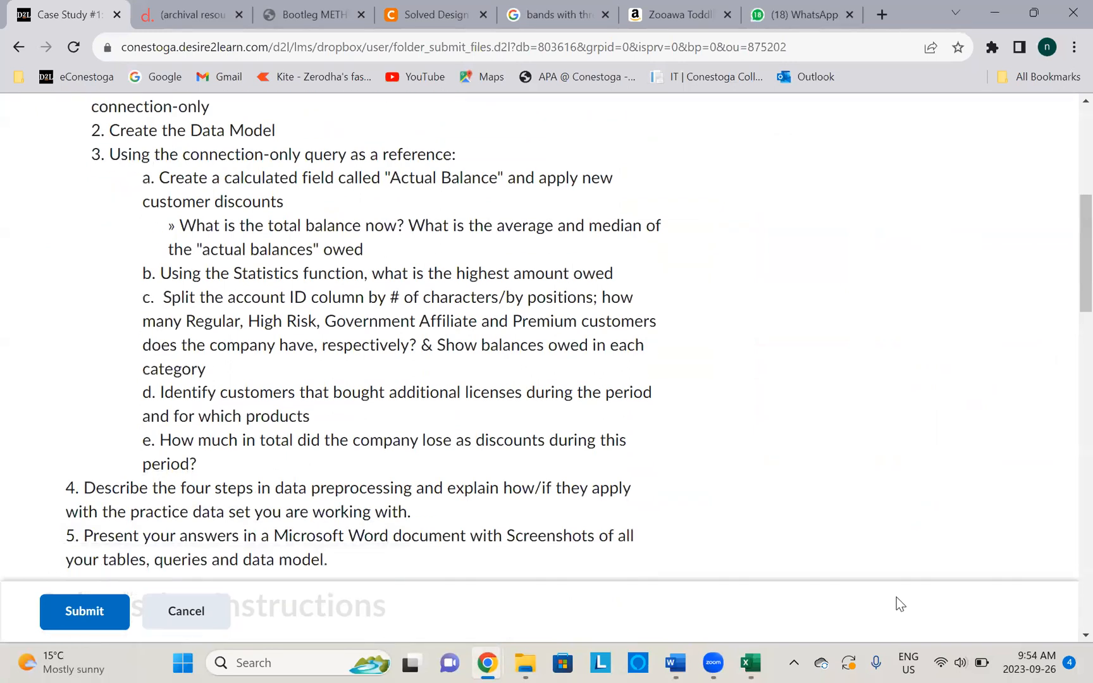
{"action": "key", "text": "alt+Tab"}
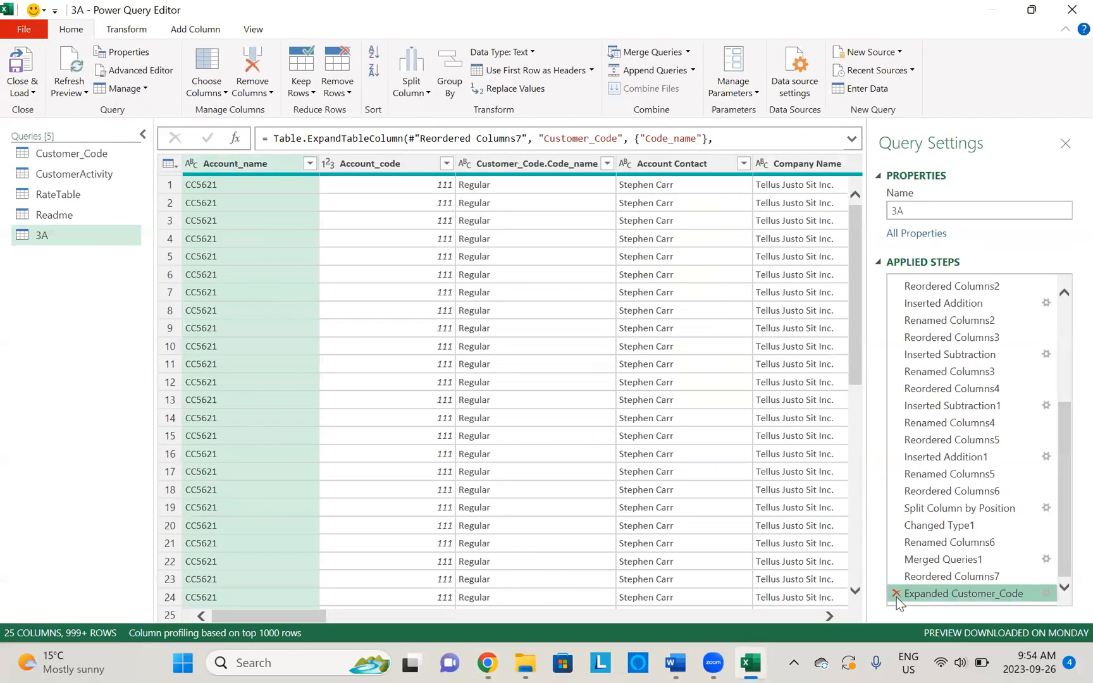
Look across the 3A columns from Customer_Code.Code_name to Bal_from_Pvs_Qtr for the balance fields needed to work out the discounts
{"action": "left_click", "coordinate": [518, 183]}
{"action": "key", "text": "Right"}
{"action": "key", "text": "Right"}
{"action": "key", "text": "Right"}
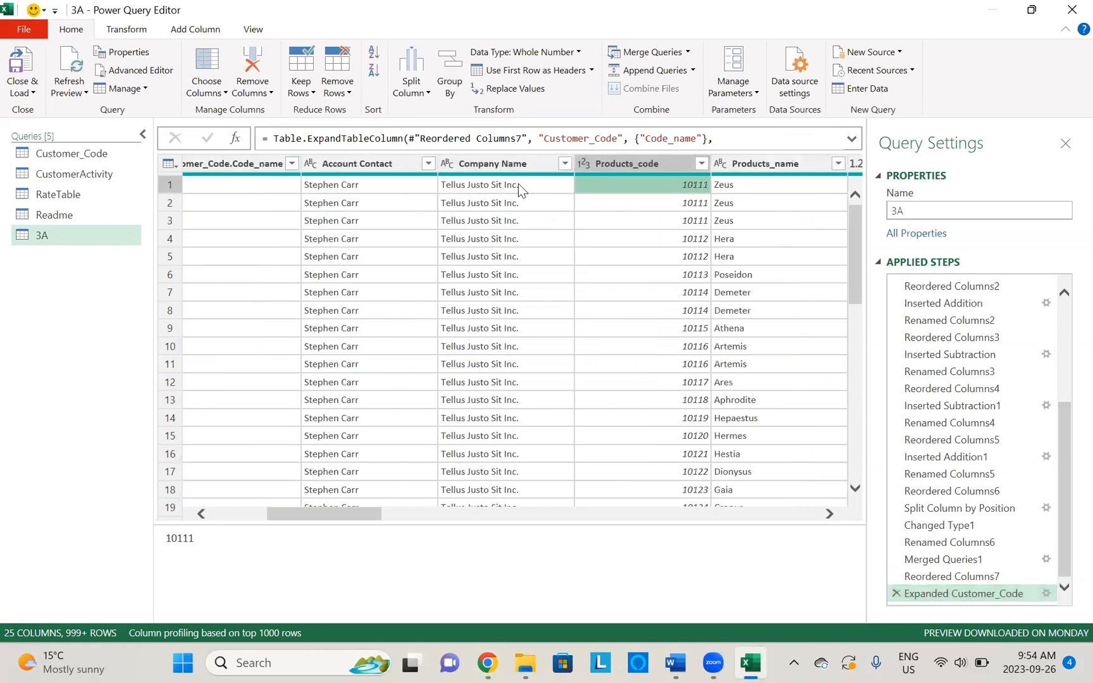
{"action": "key", "text": "Right"}
{"action": "key", "text": "Right"}
{"action": "key", "text": "Right"}
{"action": "key", "text": "Right"}
{"action": "key", "text": "Right"}
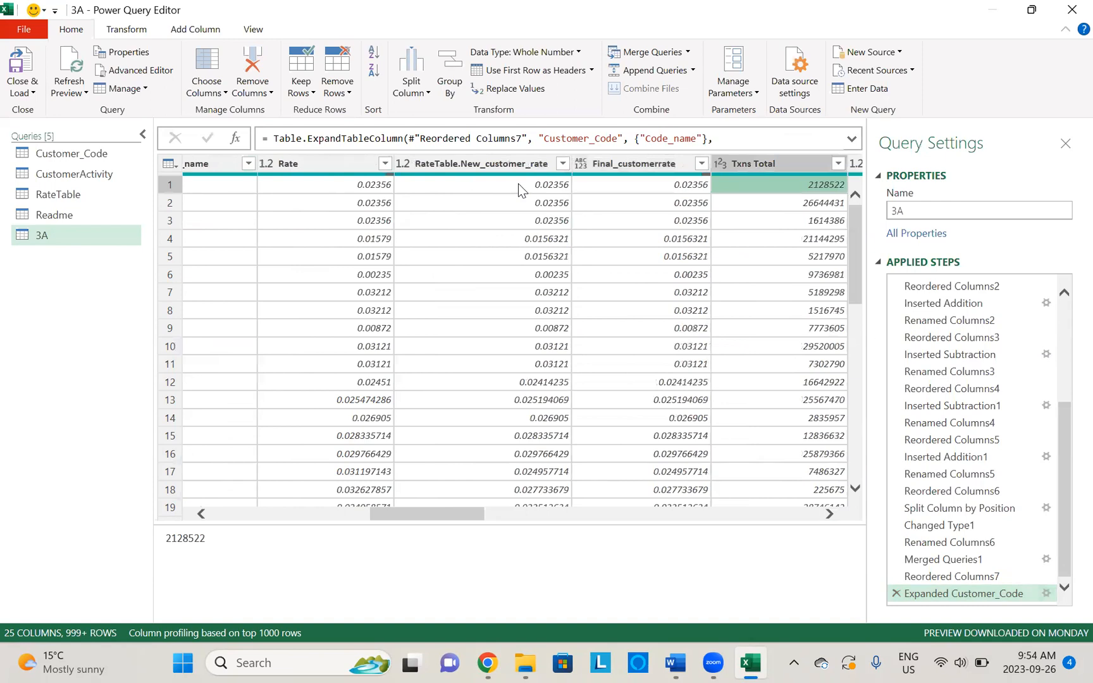
{"action": "key", "text": "Right"}
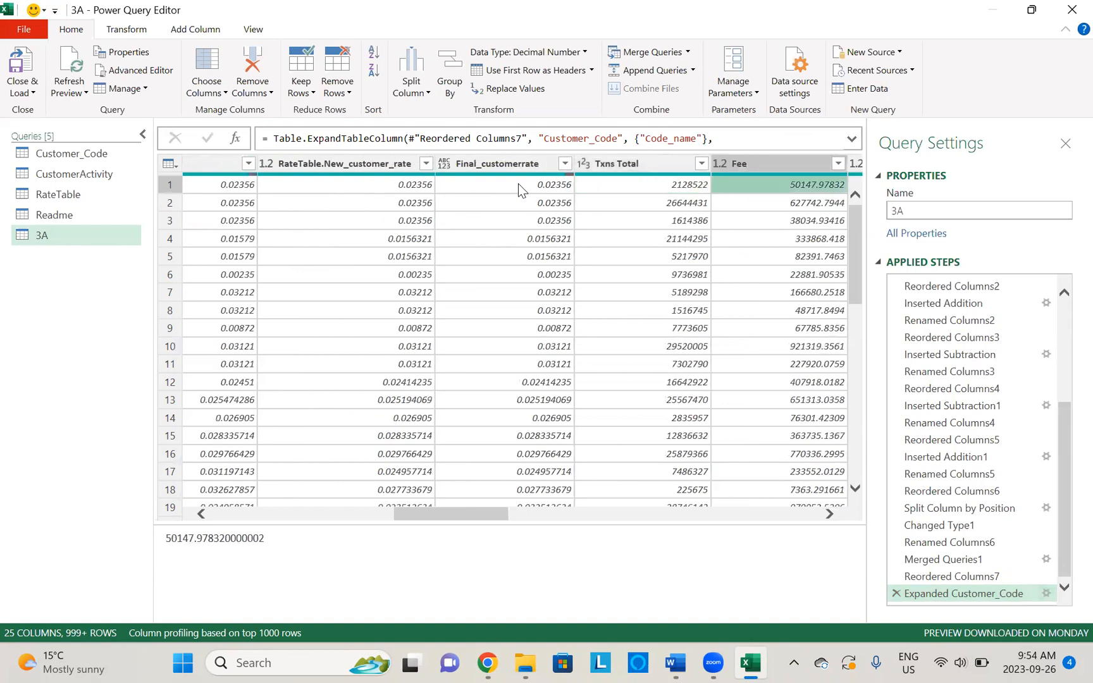
{"action": "key", "text": "Right"}
{"action": "key", "text": "Right"}
{"action": "key", "text": "Right"}
{"action": "key", "text": "Right"}
{"action": "key", "text": "Right"}
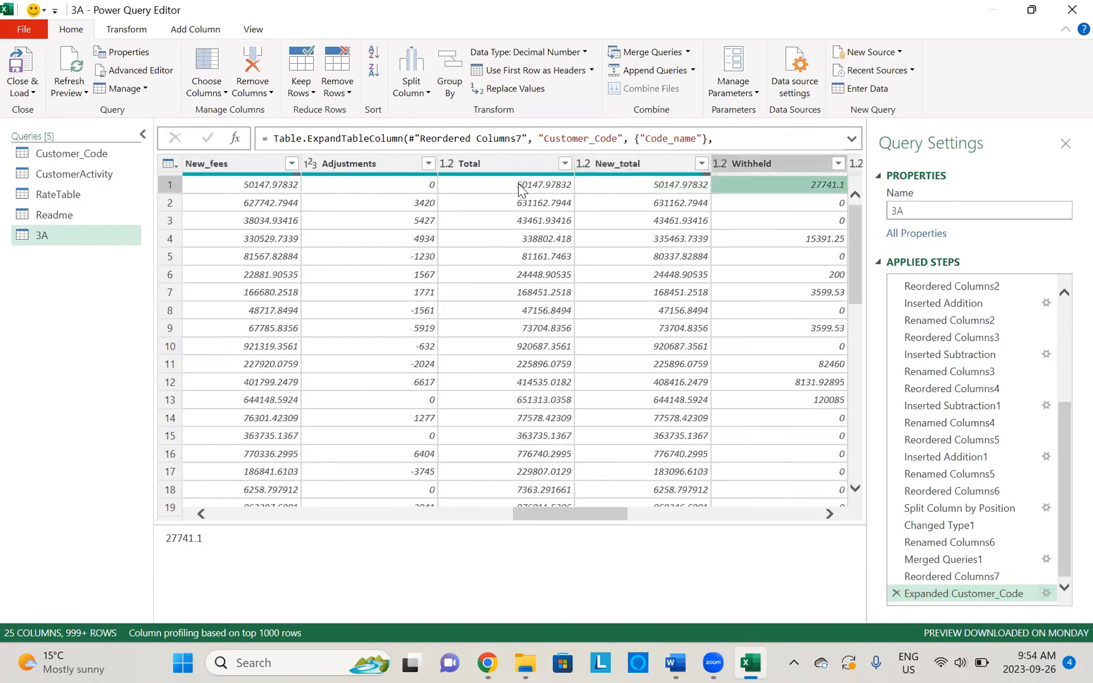
{"action": "key", "text": "Right"}
{"action": "key", "text": "Right"}
{"action": "key", "text": "Right"}
{"action": "key", "text": "Right"}
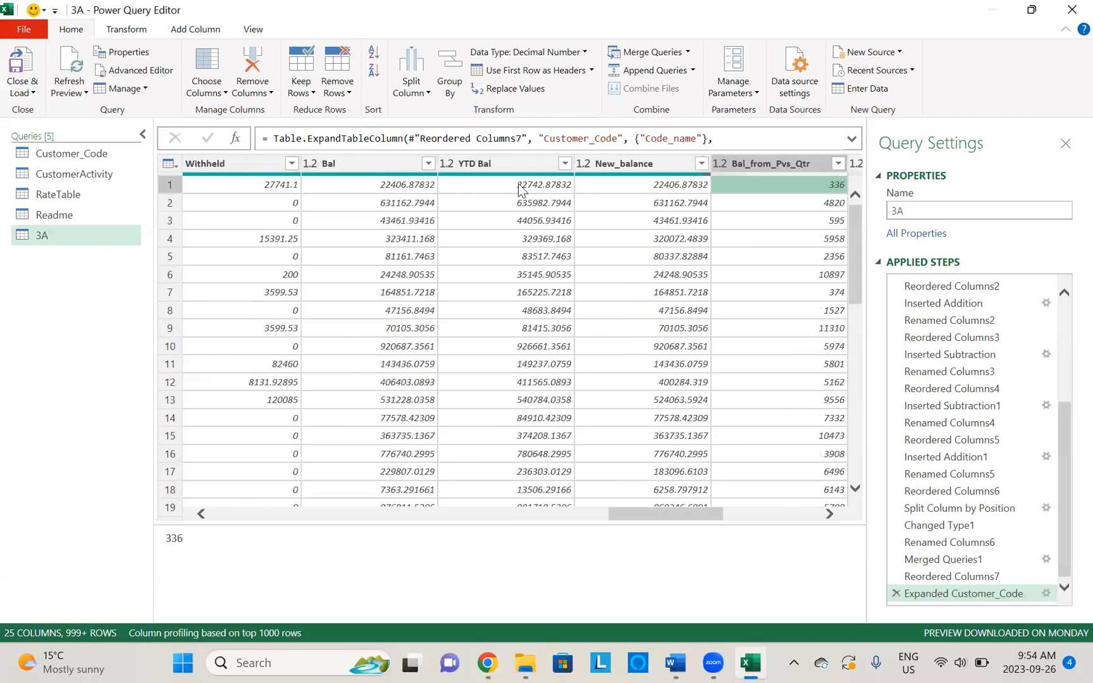
{"action": "key", "text": "Left"}
{"action": "key", "text": "Left"}
{"action": "key", "text": "Left"}
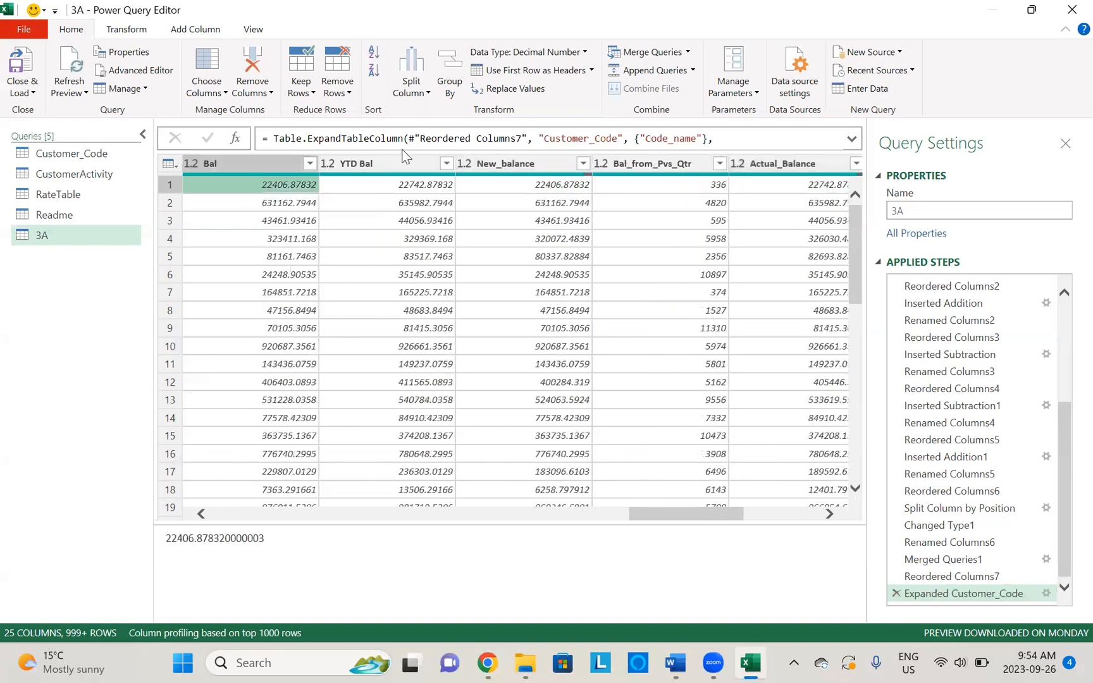
{"action": "left_click", "coordinate": [249, 163]}
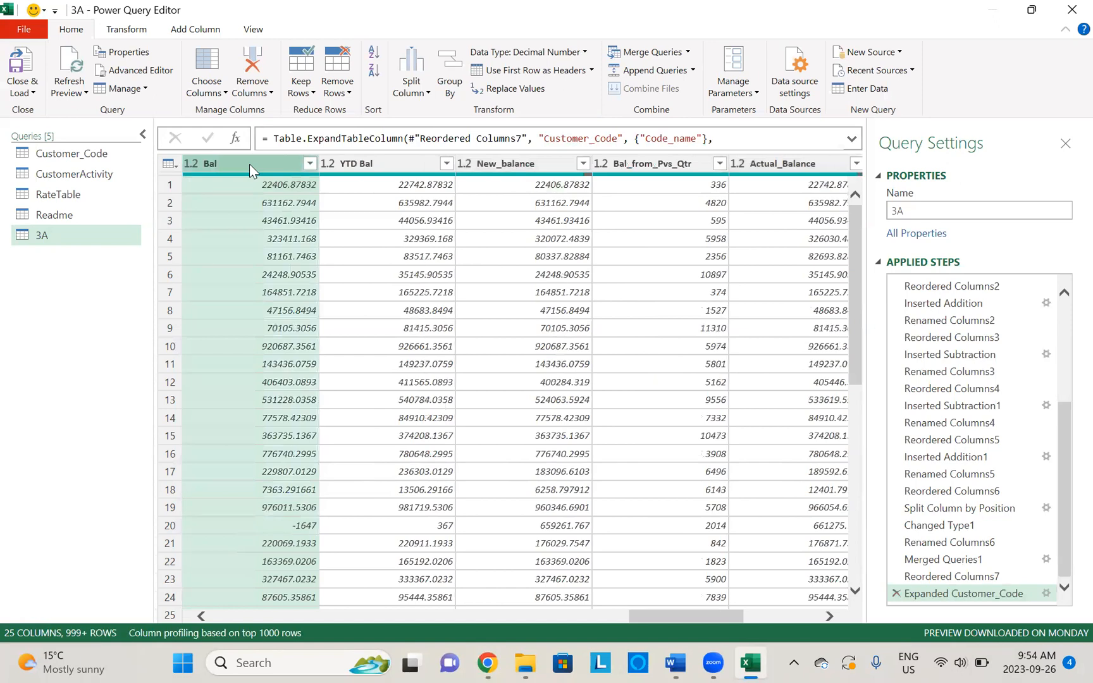
{"action": "left_click", "coordinate": [545, 166]}
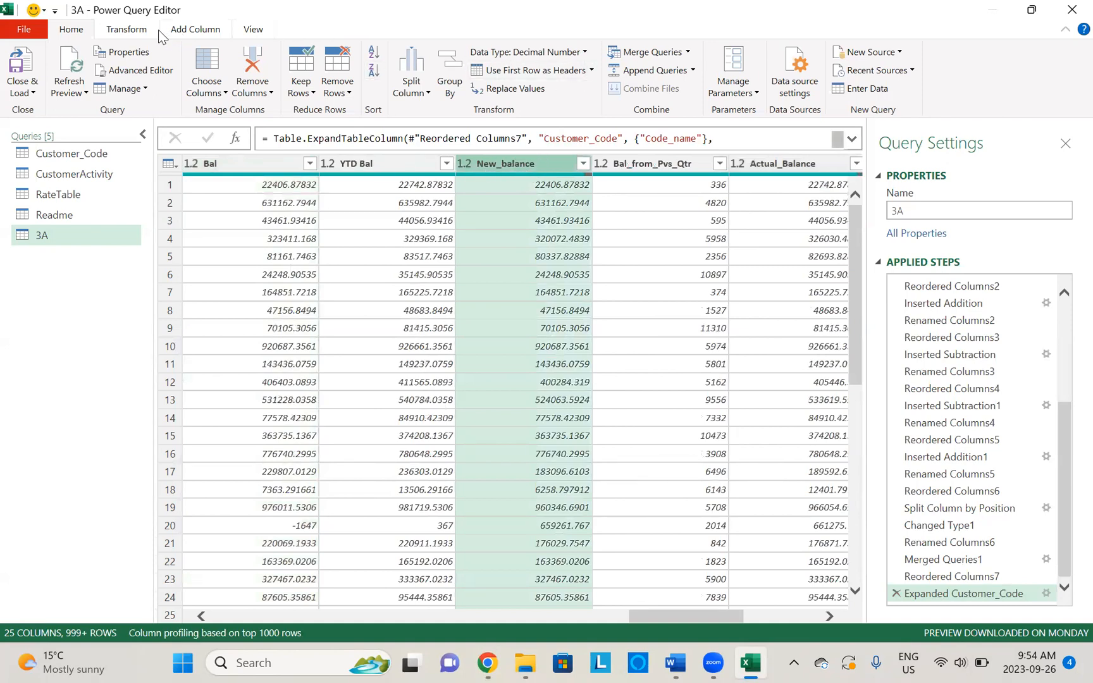
{"action": "left_click", "coordinate": [196, 29]}
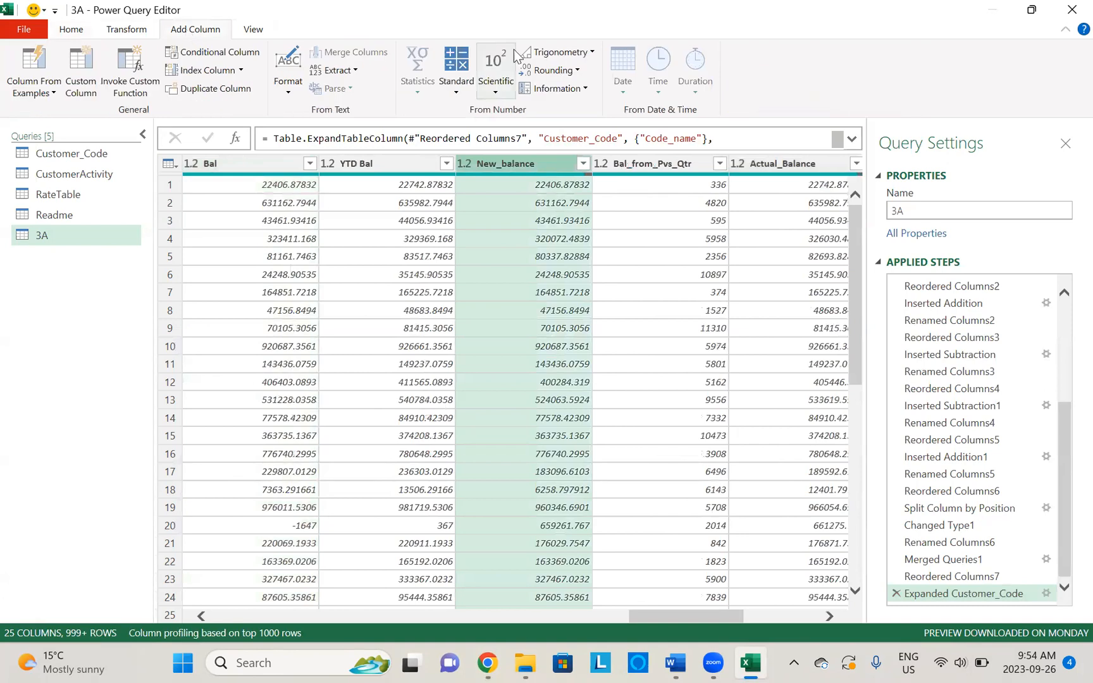
{"action": "left_click", "coordinate": [454, 86]}
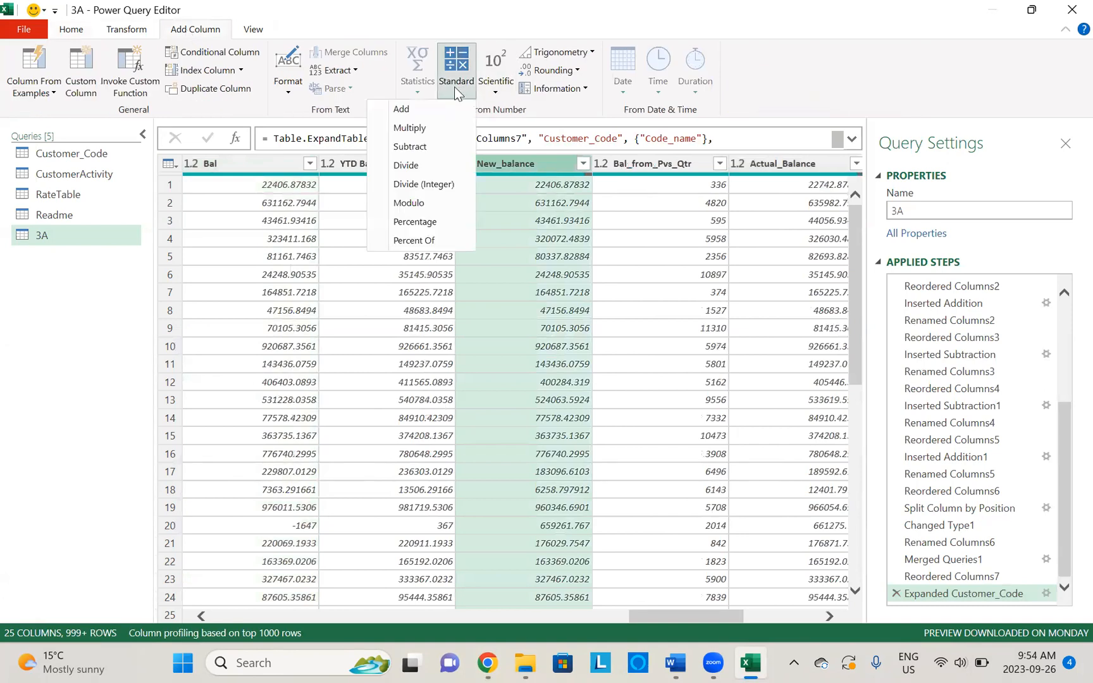
{"action": "left_click", "coordinate": [417, 147]}
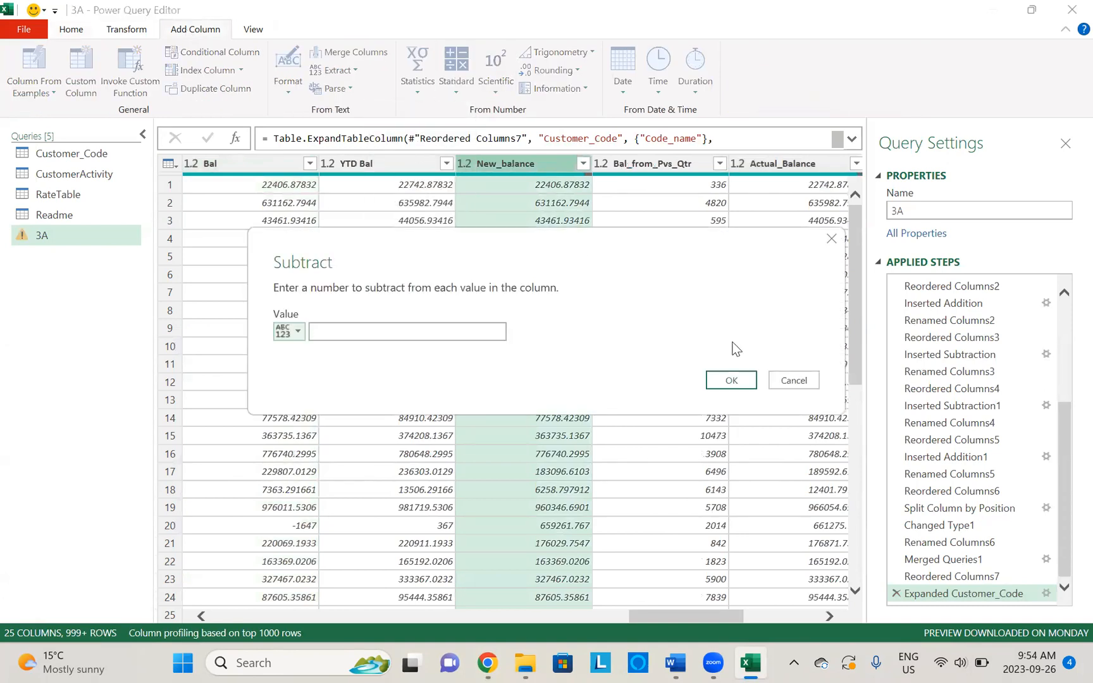
{"action": "left_click", "coordinate": [794, 380]}
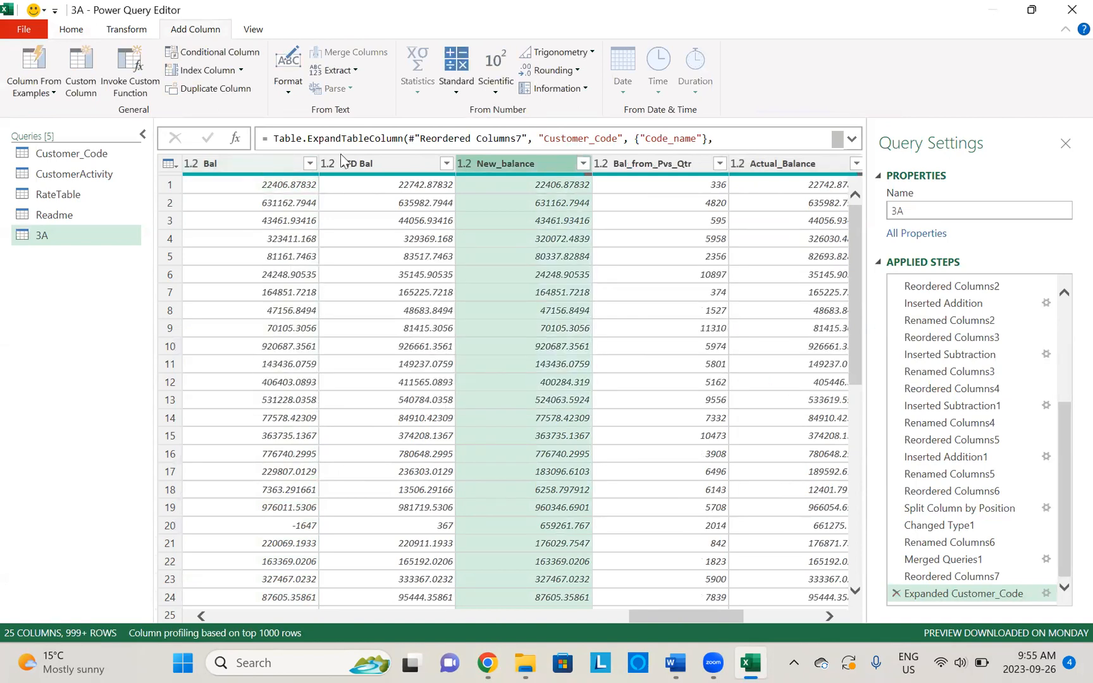
Add a column to 3A that subtracts the New_balance column from the Bal column
{"action": "left_click", "coordinate": [261, 164]}
{"action": "left_click", "coordinate": [456, 77]}
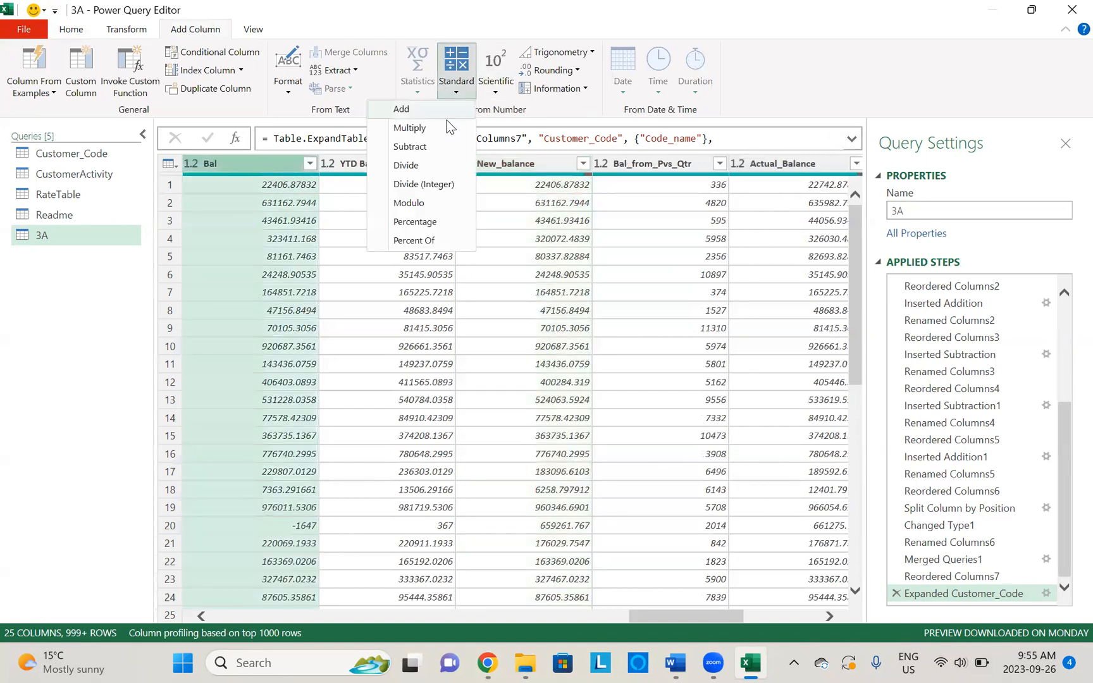
{"action": "left_click", "coordinate": [409, 147]}
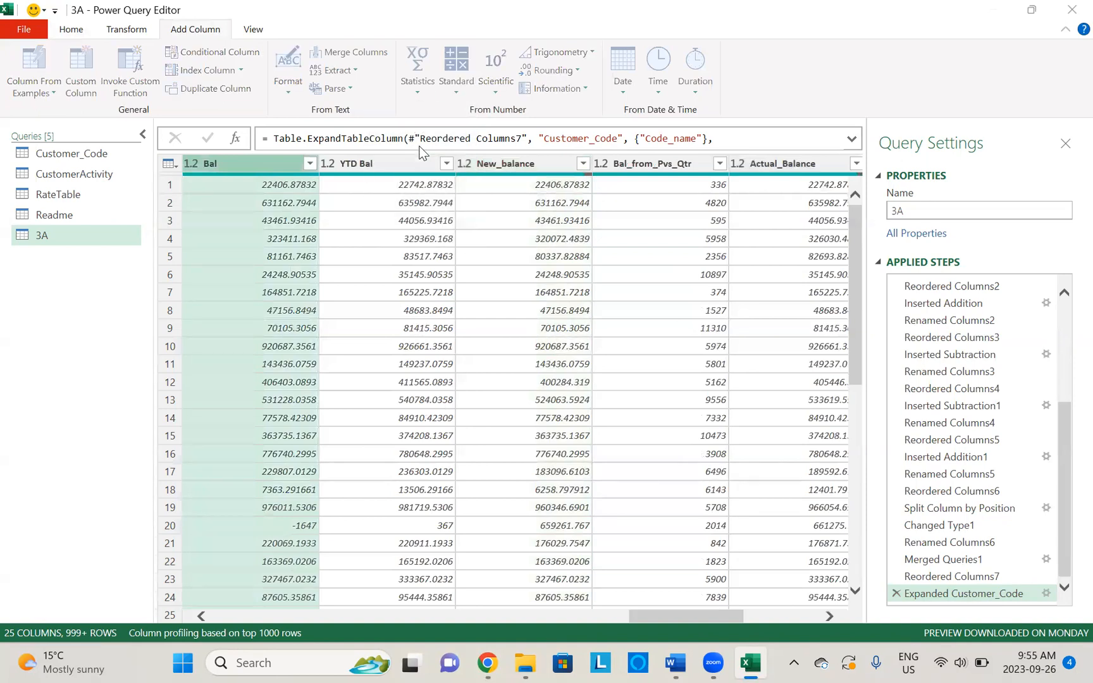
{"action": "left_click", "coordinate": [294, 331]}
{"action": "left_click", "coordinate": [310, 368]}
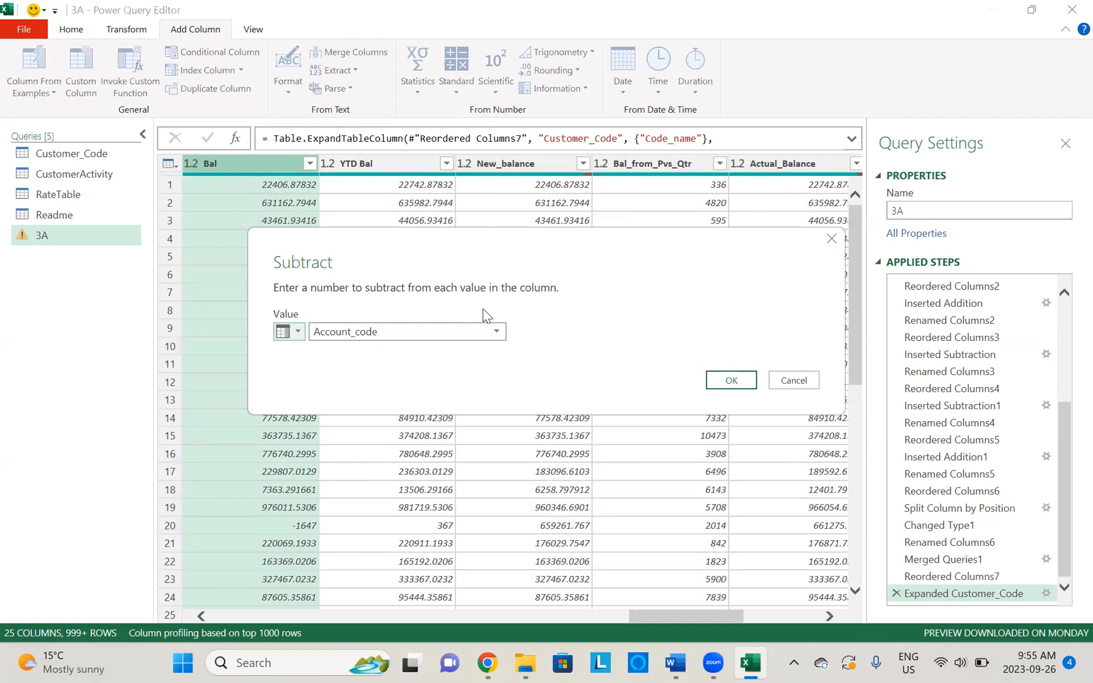
{"action": "left_click", "coordinate": [488, 335]}
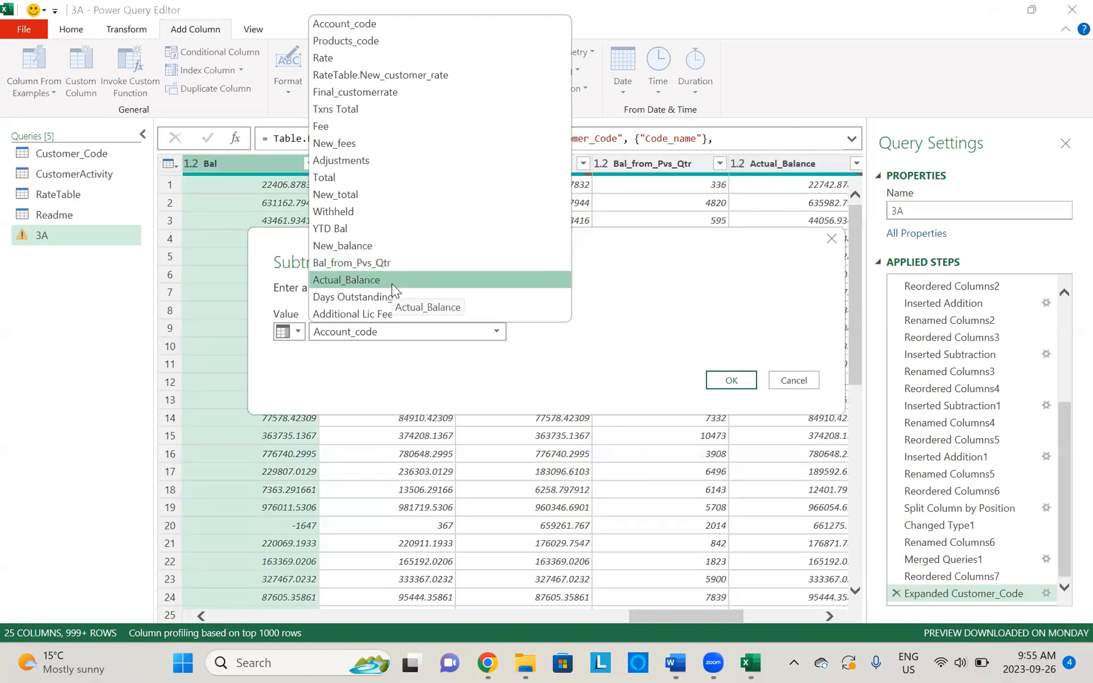
{"action": "left_click", "coordinate": [385, 248]}
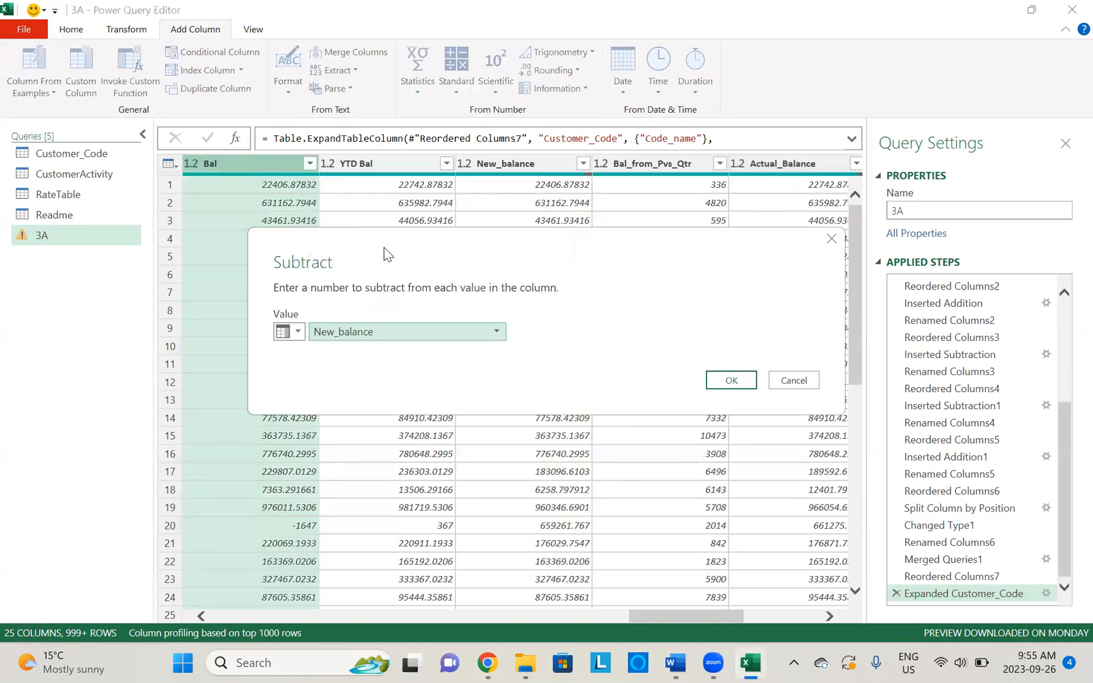
{"action": "left_click", "coordinate": [730, 380]}
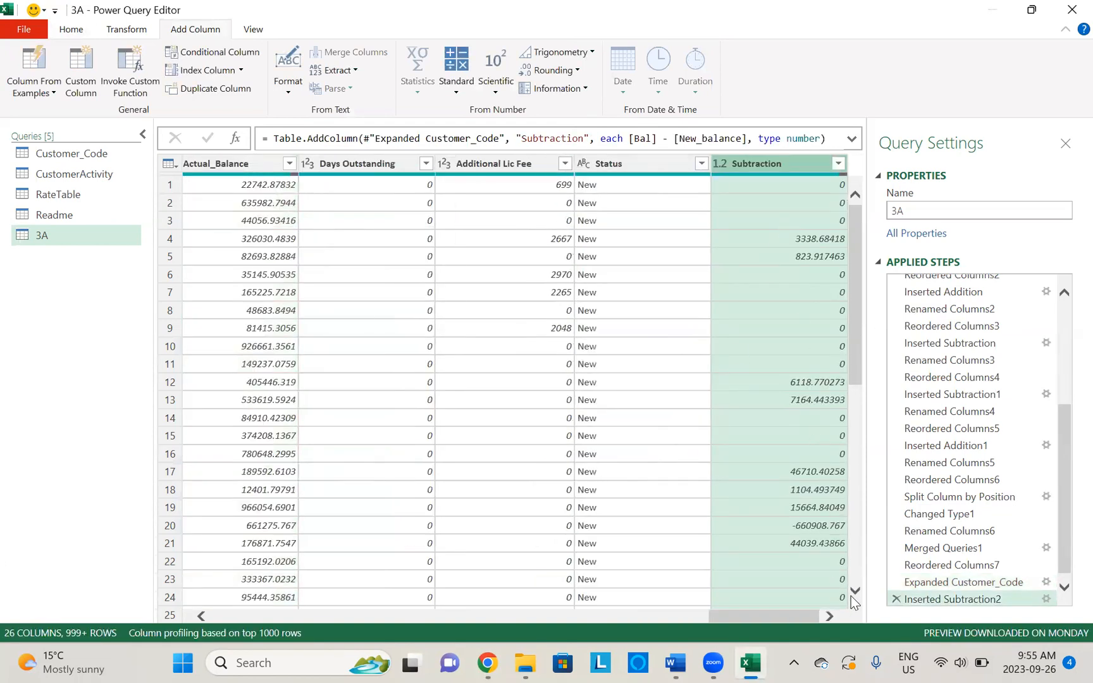
Rename the new subtraction column to Discount_loss
{"action": "double_click", "coordinate": [780, 164]}
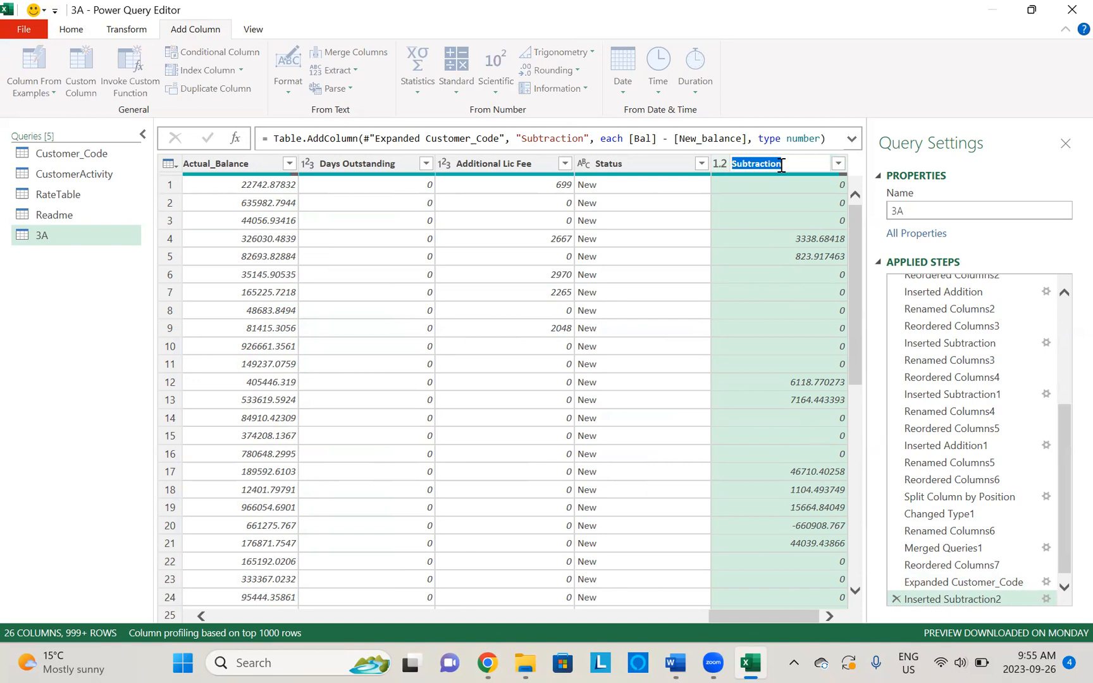
{"action": "type", "text": "Discount_loss"}
{"action": "key", "text": "Return"}
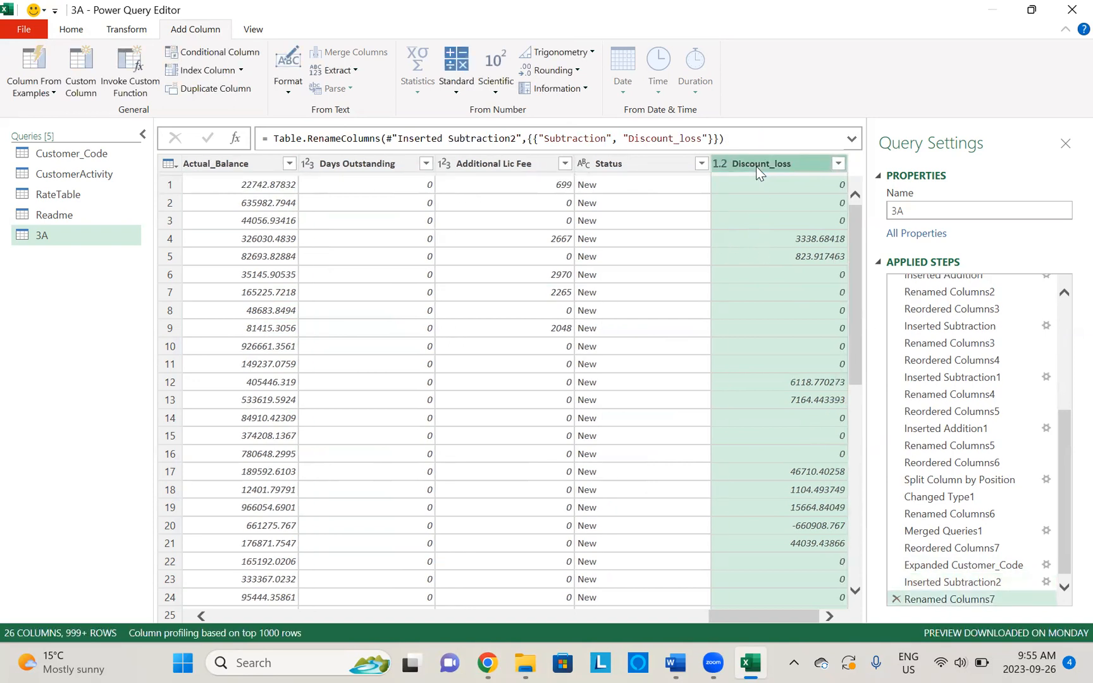
Calculate the sum of the Discount_loss column using the Statistics function
{"action": "left_click", "coordinate": [130, 30]}
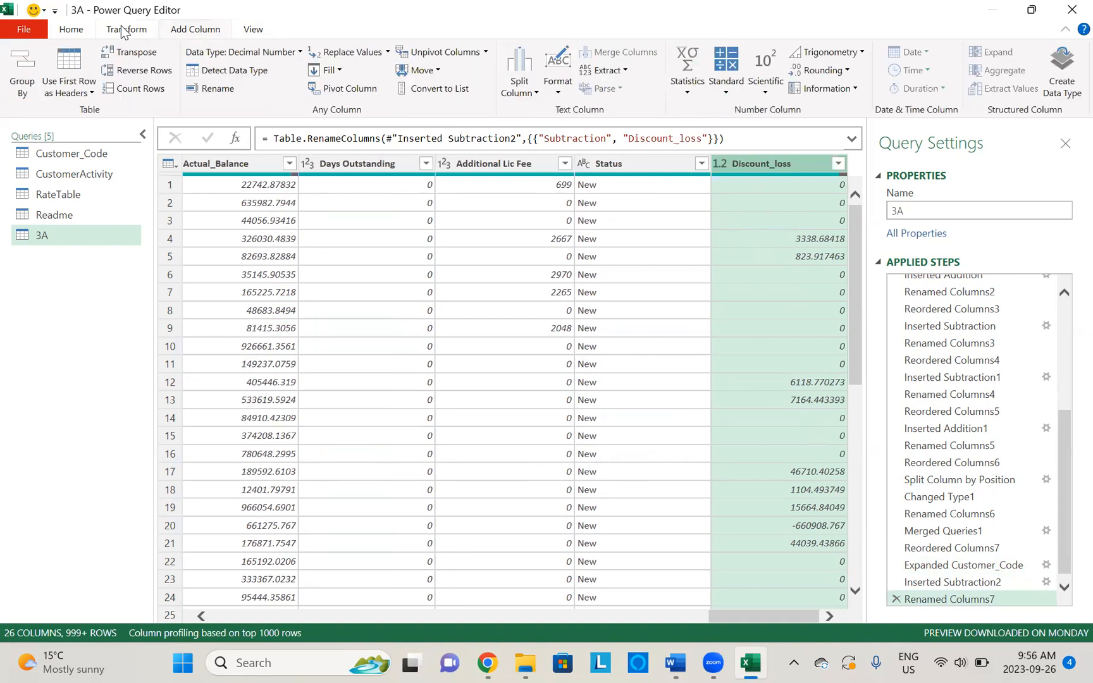
{"action": "left_click", "coordinate": [725, 88]}
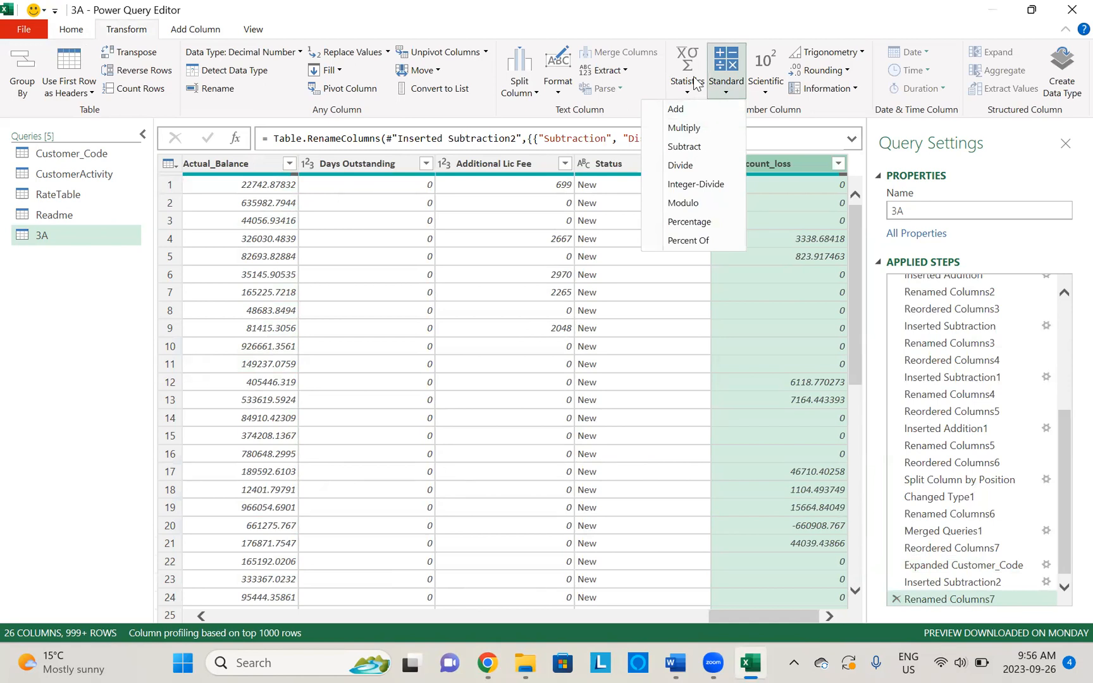
{"action": "left_click", "coordinate": [694, 82]}
{"action": "left_click", "coordinate": [652, 112]}
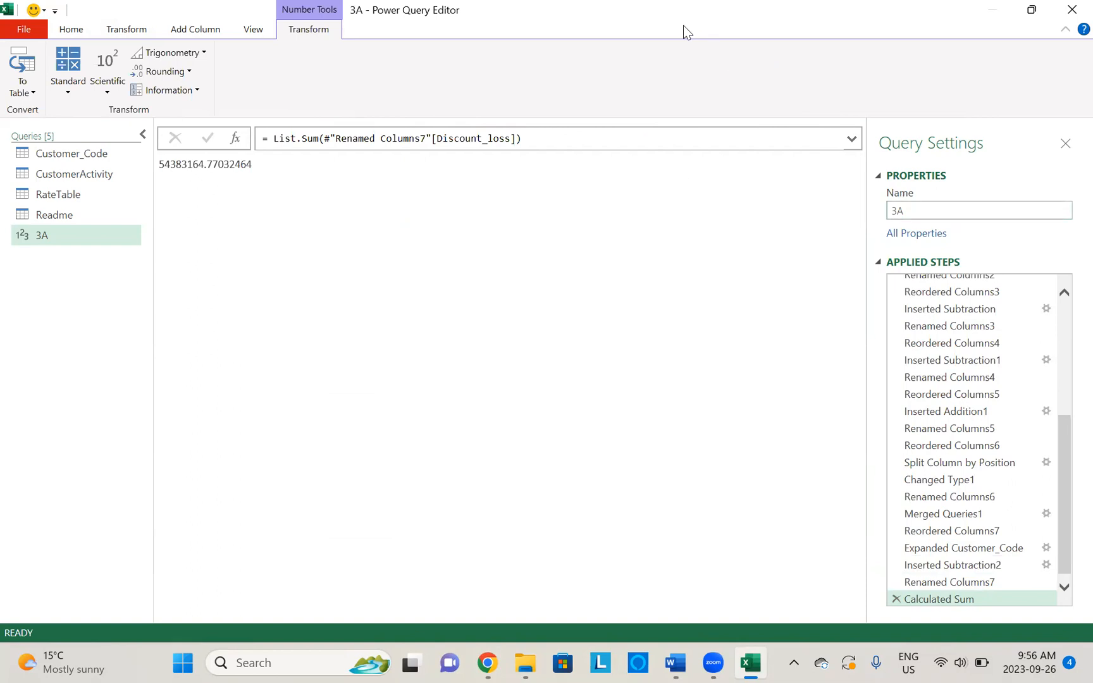
Check the remaining case study questions in the Chrome assignment page, and close and load the 3A query into the Excel workbook
{"action": "key", "text": "alt+Tab"}
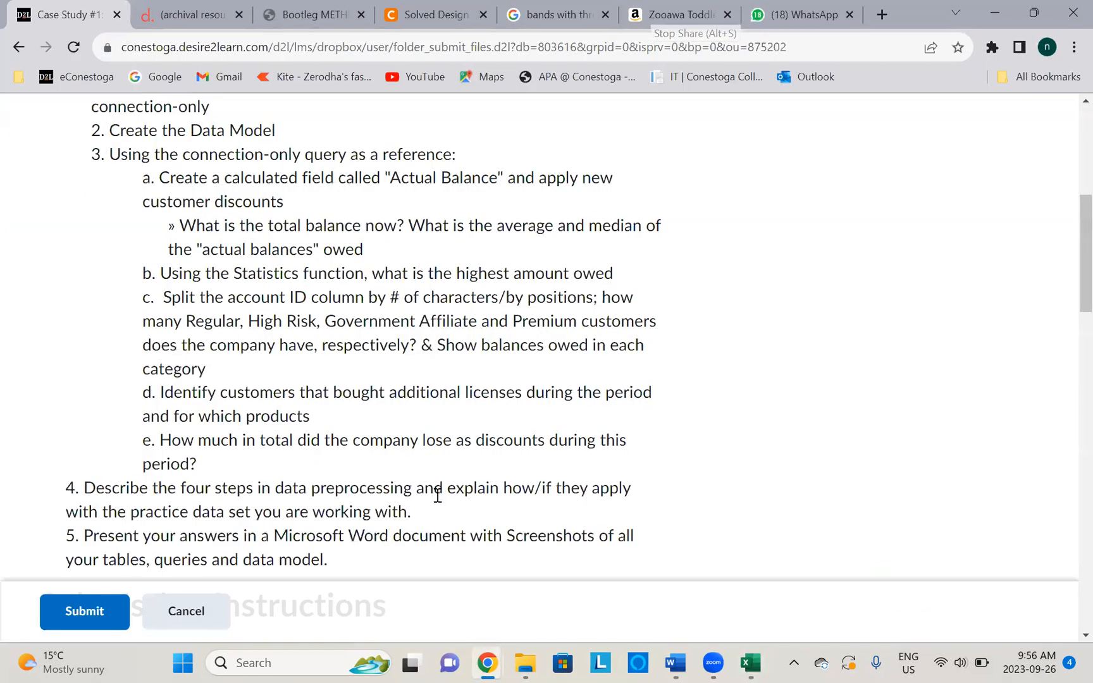
{"action": "scroll", "coordinate": [421, 509], "scroll_direction": "down", "scroll_amount": 1}
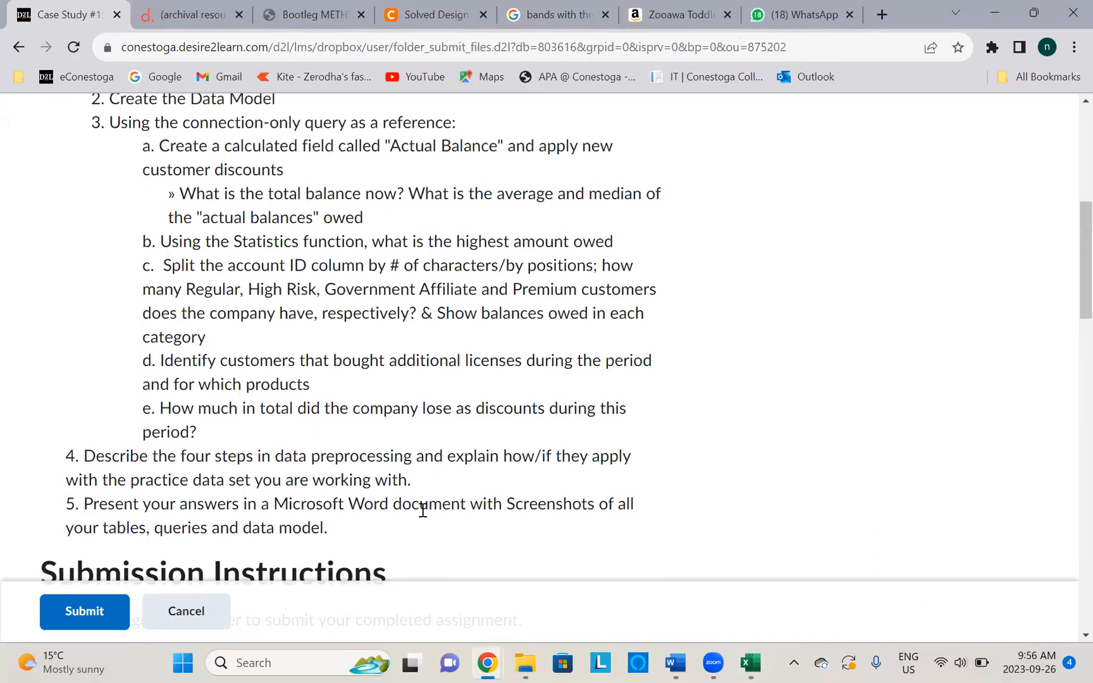
{"action": "scroll", "coordinate": [421, 509], "scroll_direction": "up", "scroll_amount": 1}
{"action": "key", "text": "alt+Tab"}
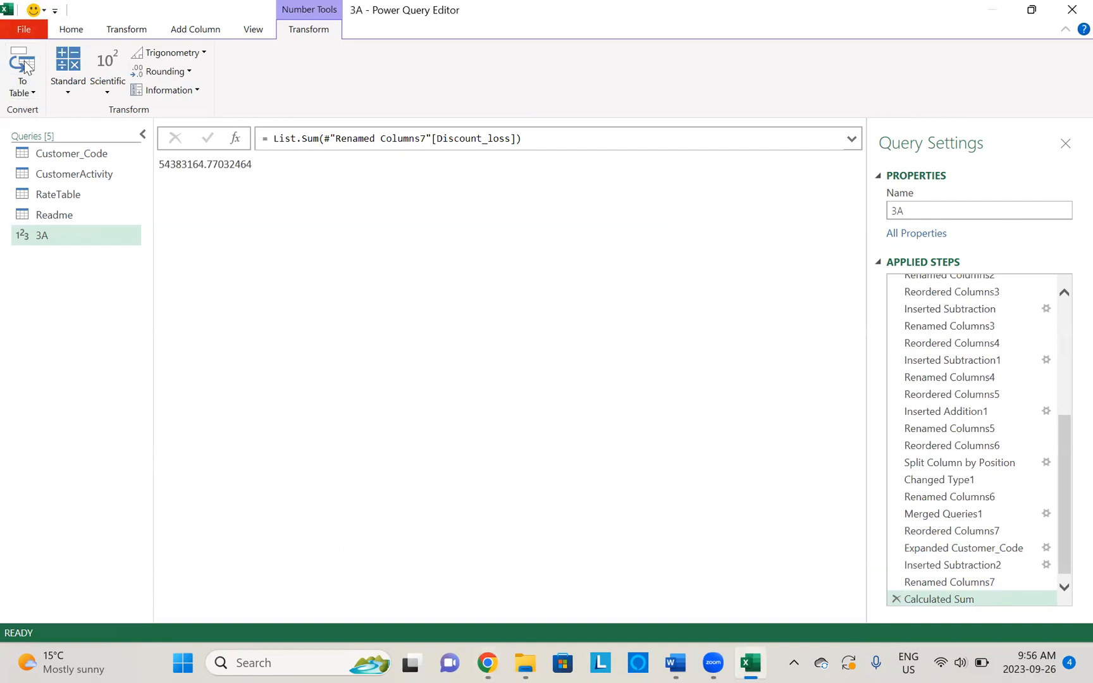
{"action": "left_click", "coordinate": [71, 29]}
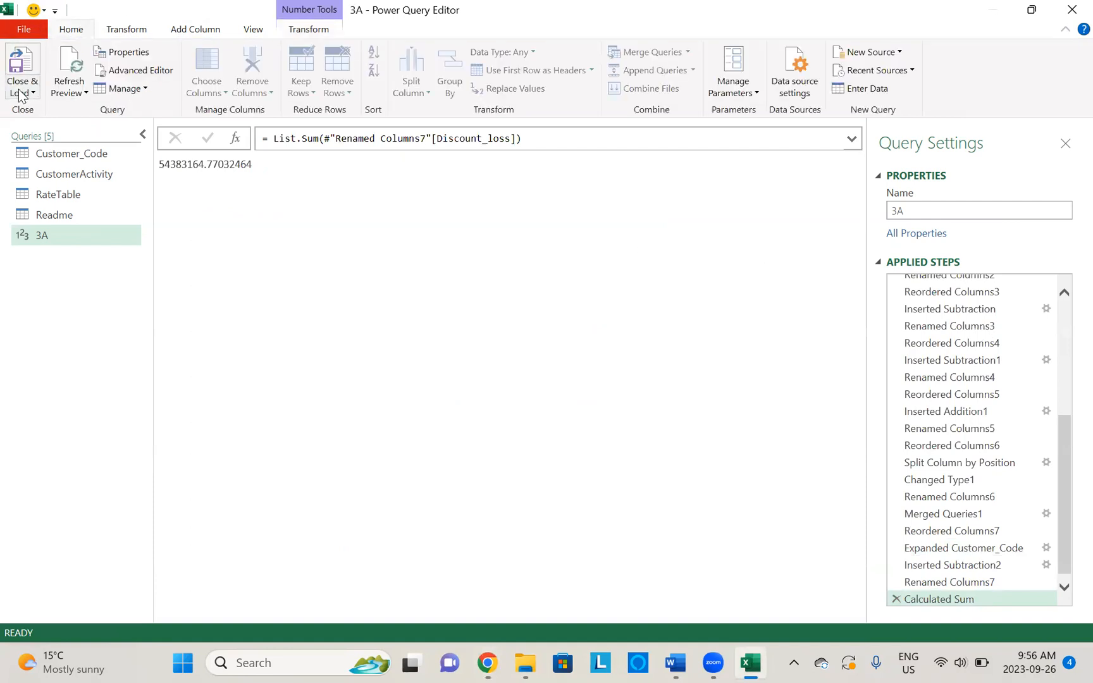
{"action": "left_click", "coordinate": [21, 89]}
{"action": "left_click", "coordinate": [39, 111]}
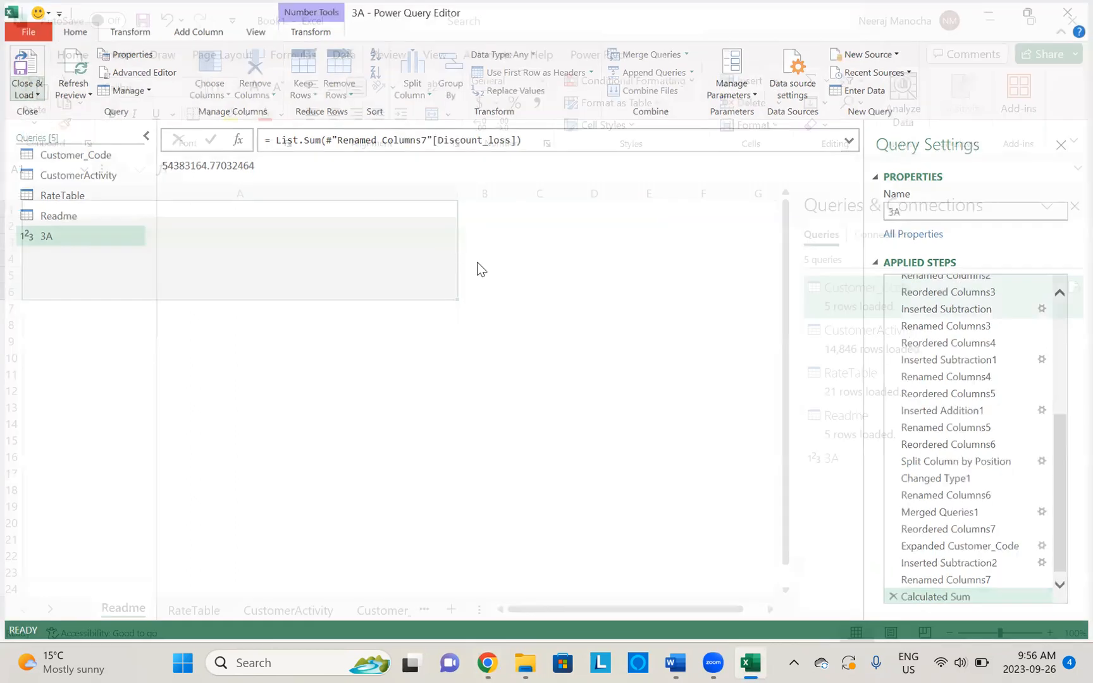